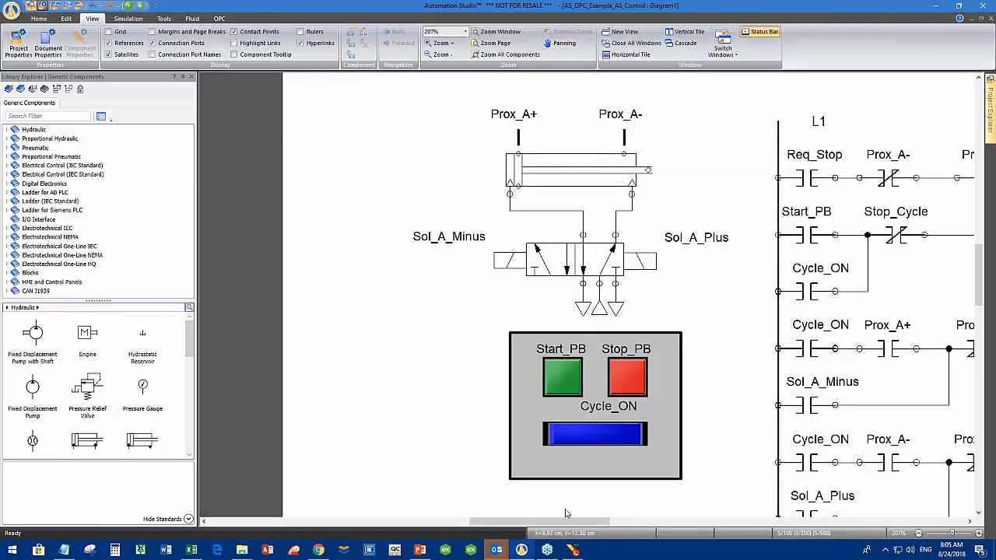
Simulate the whole example diagram, starting the cylinder cycle with Start_PB and stopping it with Stop_PB, and end the simulation.
drag(565, 523, 587, 523)
right_click(294, 375)
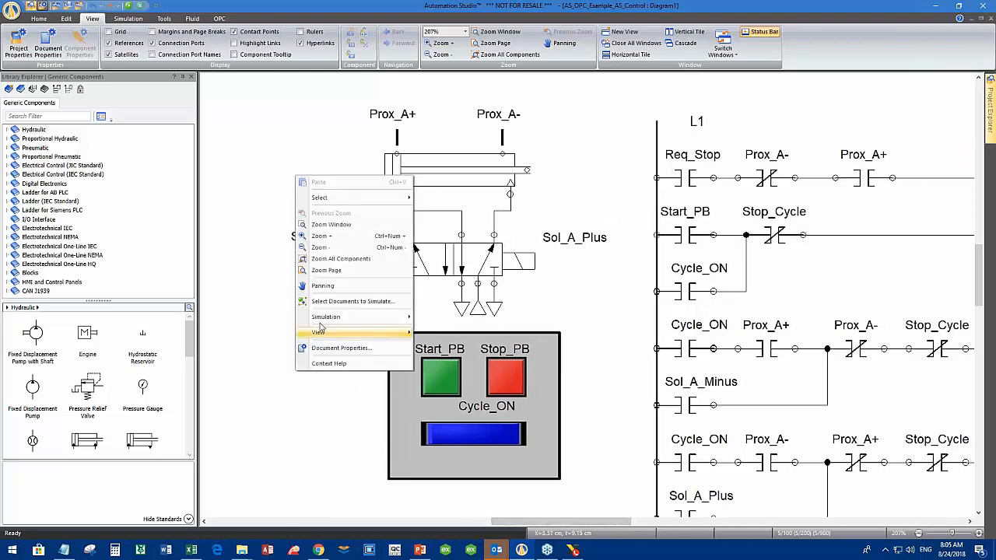
click(317, 260)
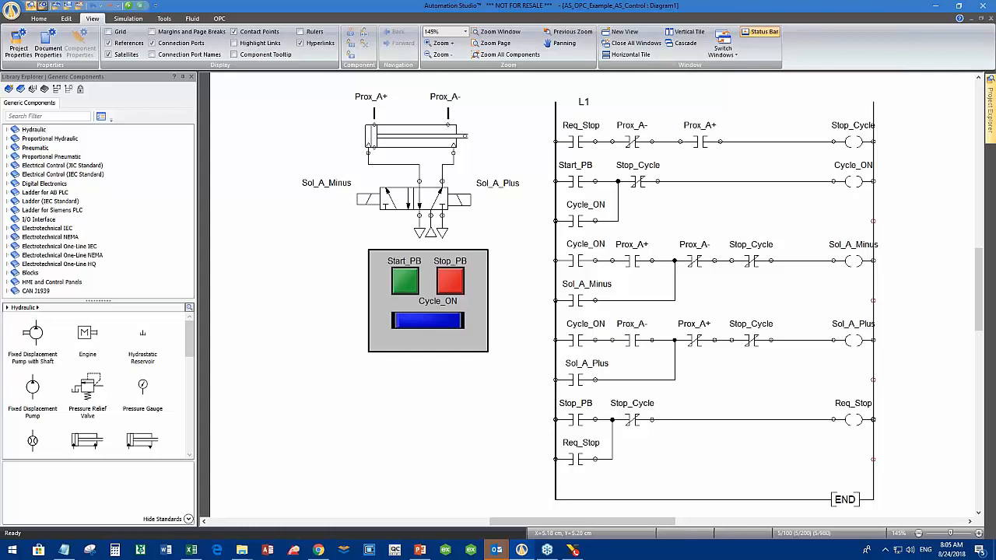
click(128, 7)
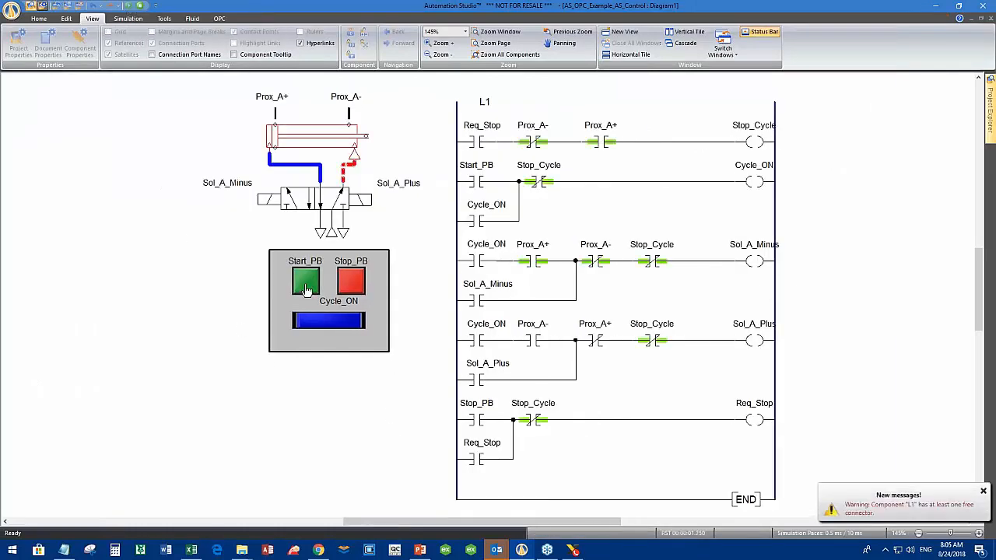
click(306, 288)
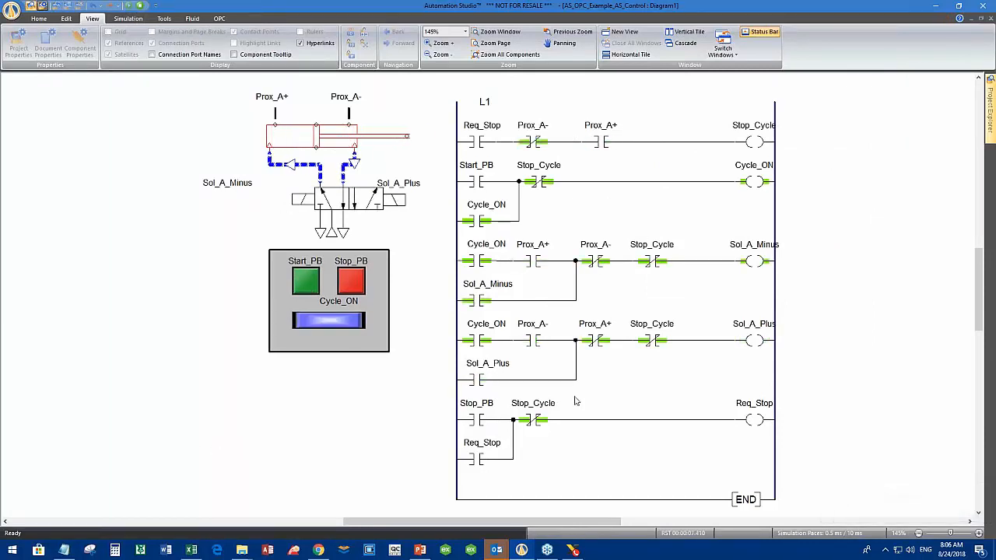
click(351, 285)
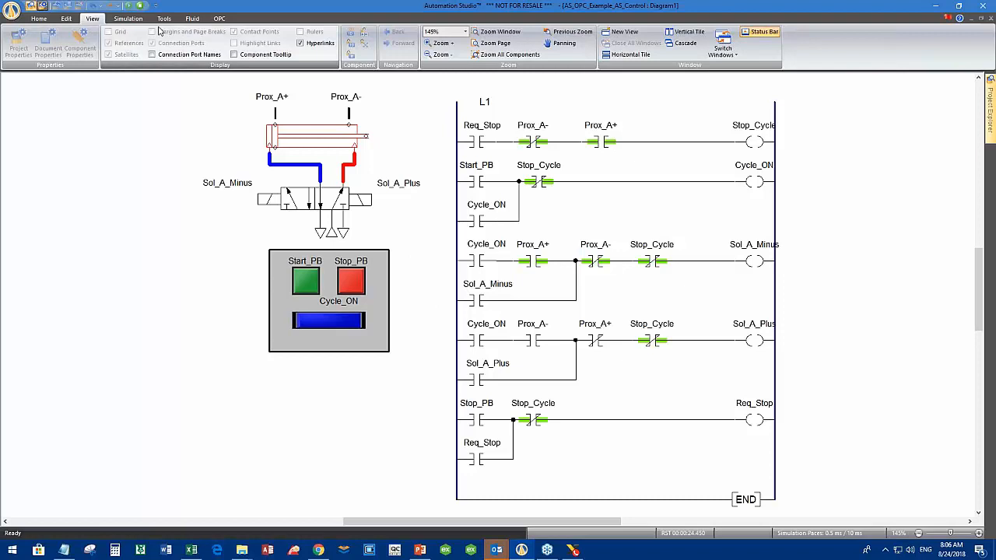
click(140, 6)
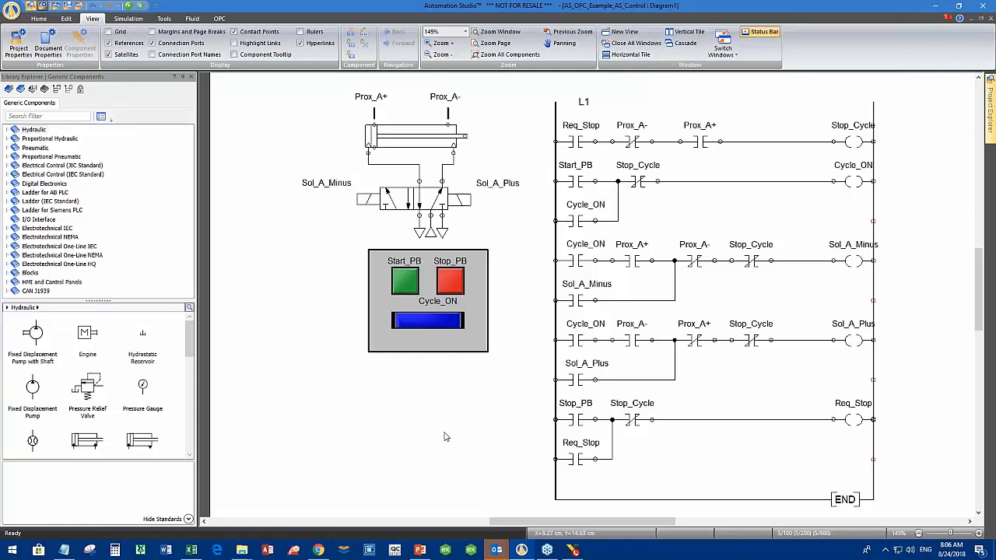
Create a new project from the Default template, discarding the changes to AS_OPC_Example_AS_Control.
click(13, 17)
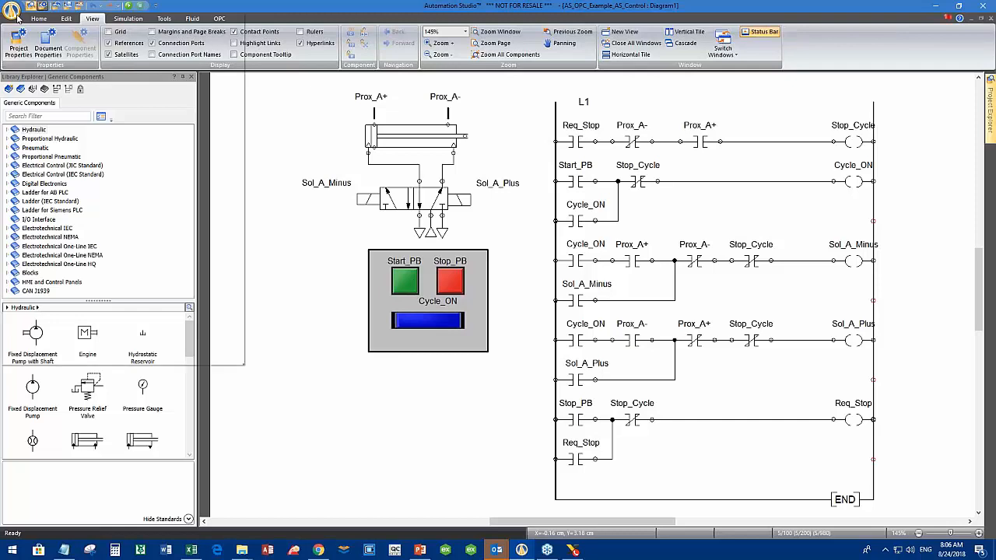
click(44, 63)
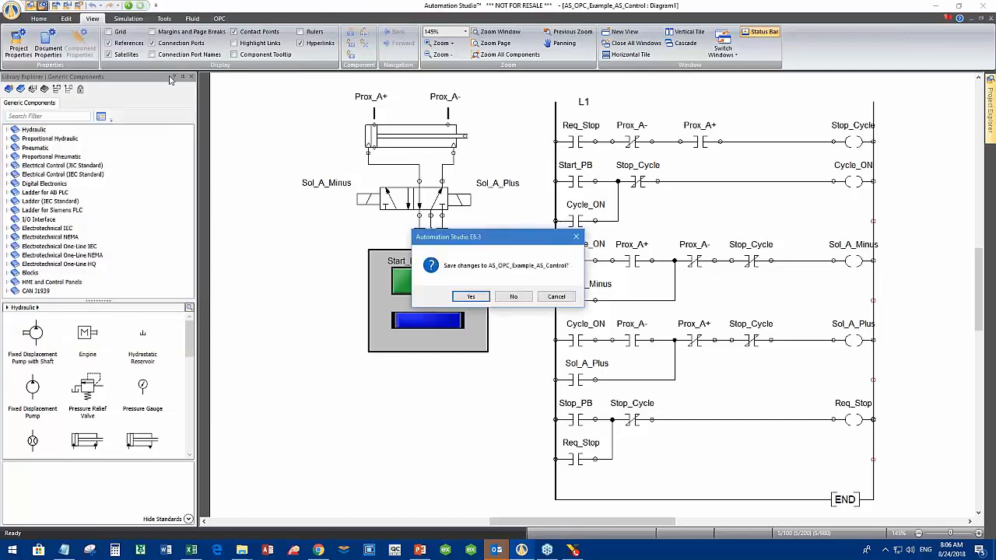
click(528, 297)
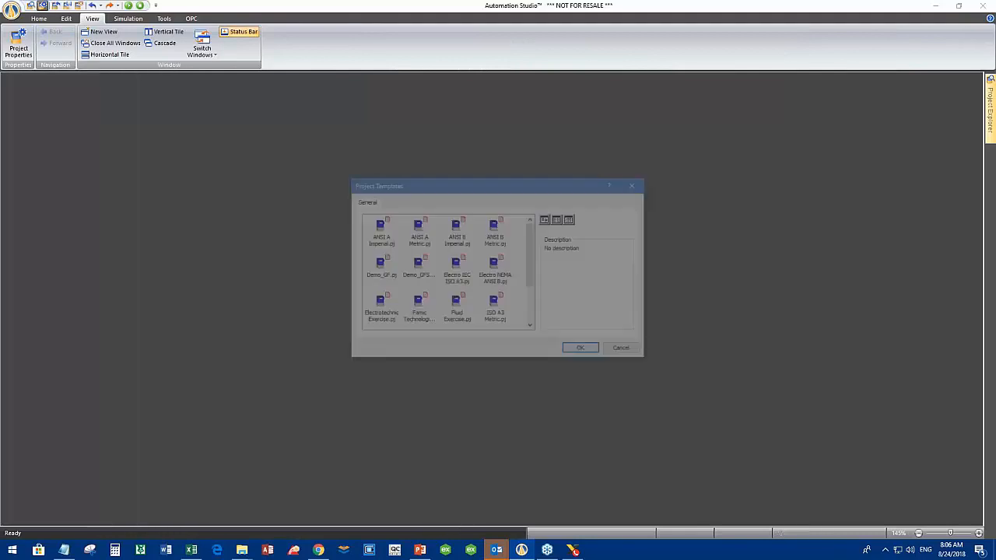
drag(535, 267, 539, 337)
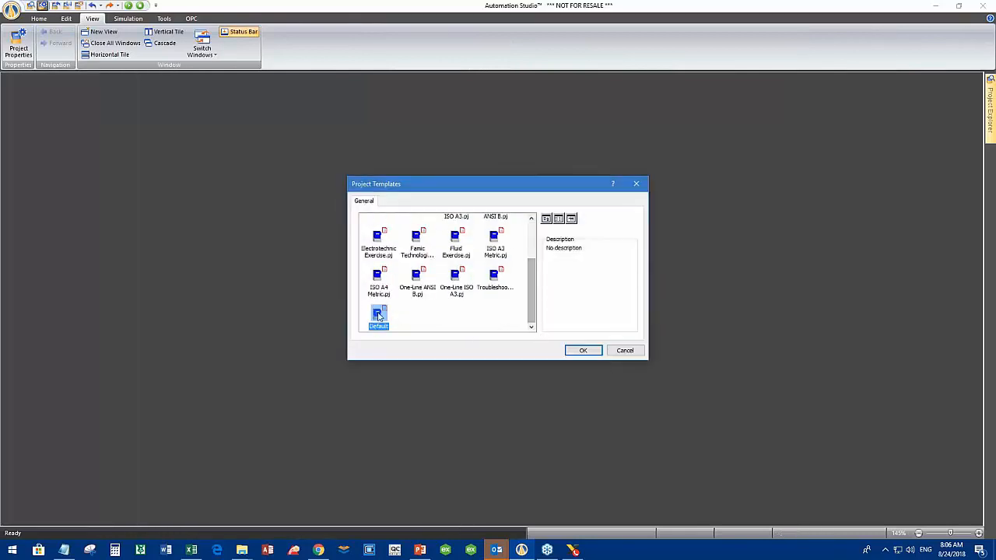
click(583, 352)
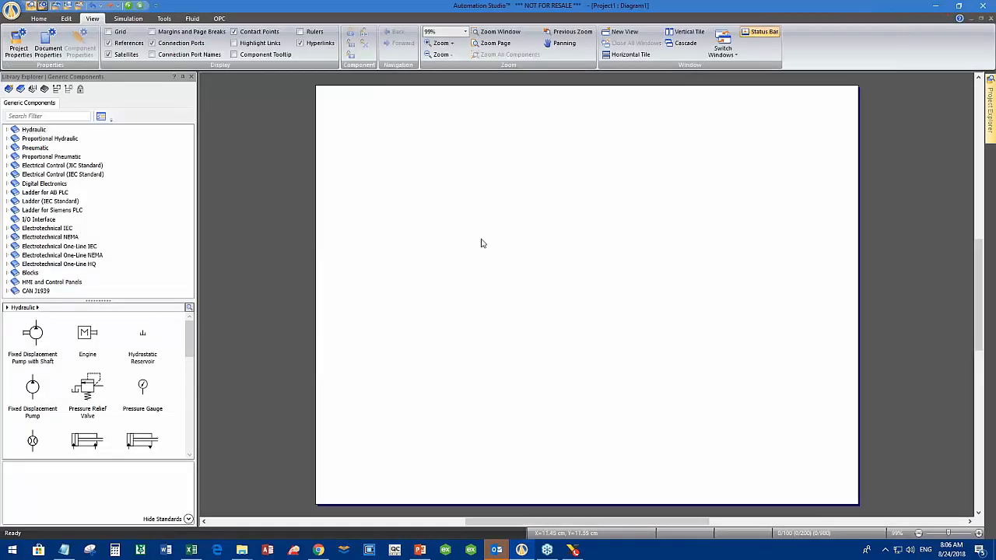
Place a pneumatic Double-Acting Cylinder near the upper part of the blank diagram page.
click(466, 33)
click(447, 103)
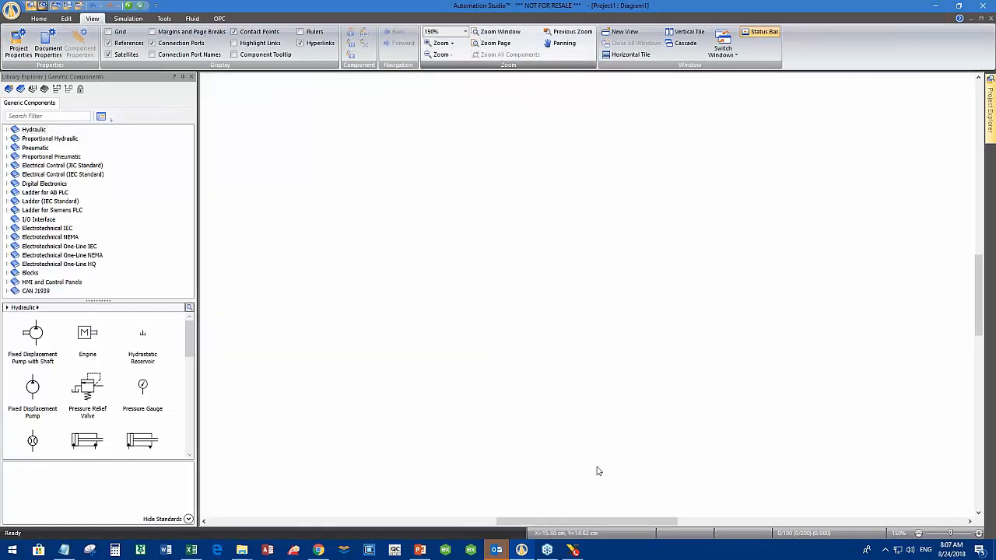
right_click(410, 286)
click(433, 398)
drag(372, 242, 447, 379)
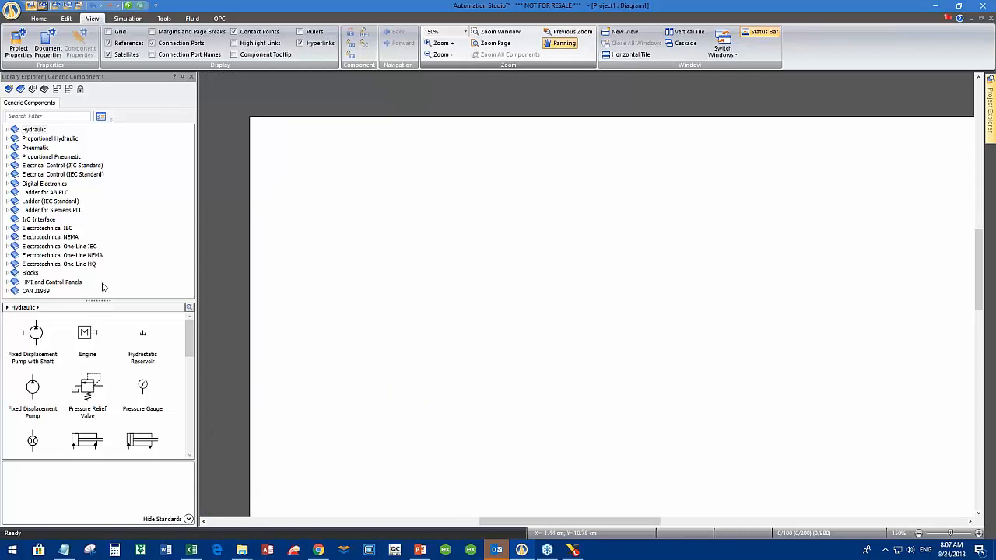
click(35, 148)
scroll(190, 346, down, 1)
scroll(191, 346, down, 2)
drag(37, 372, 509, 187)
Place the first 5/2-Way NC Valve from the pneumatic directional valves below the cylinder.
scroll(193, 372, down, 2)
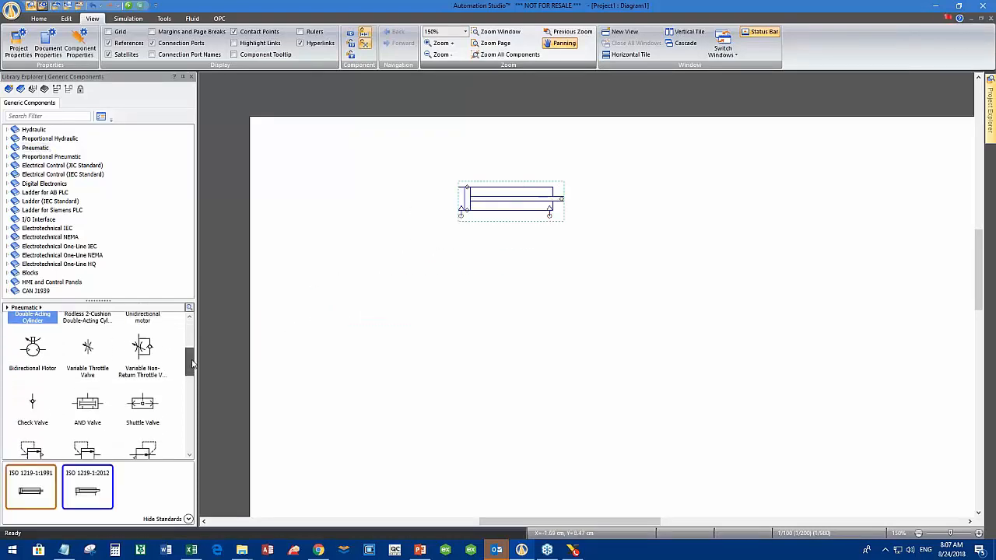
drag(192, 372, 193, 330)
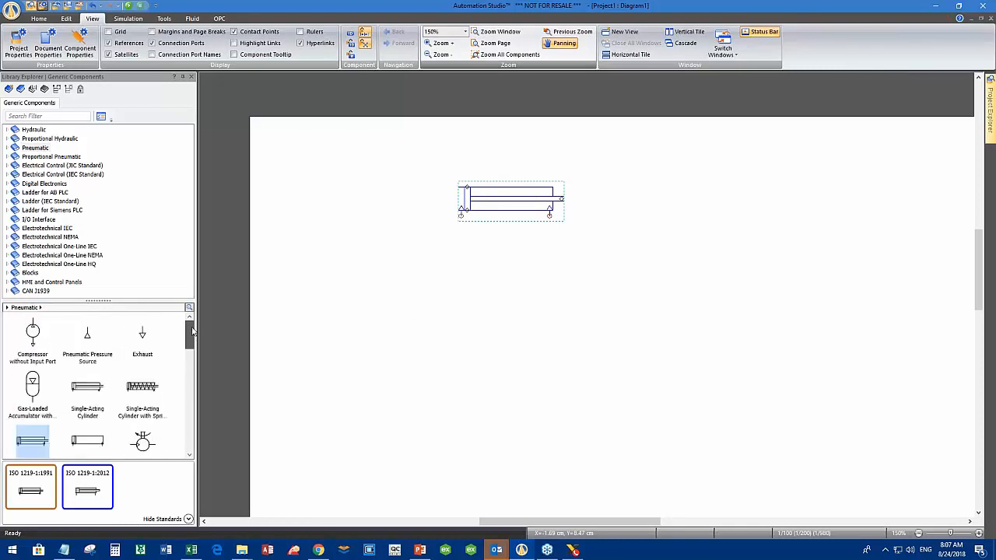
drag(189, 337, 192, 352)
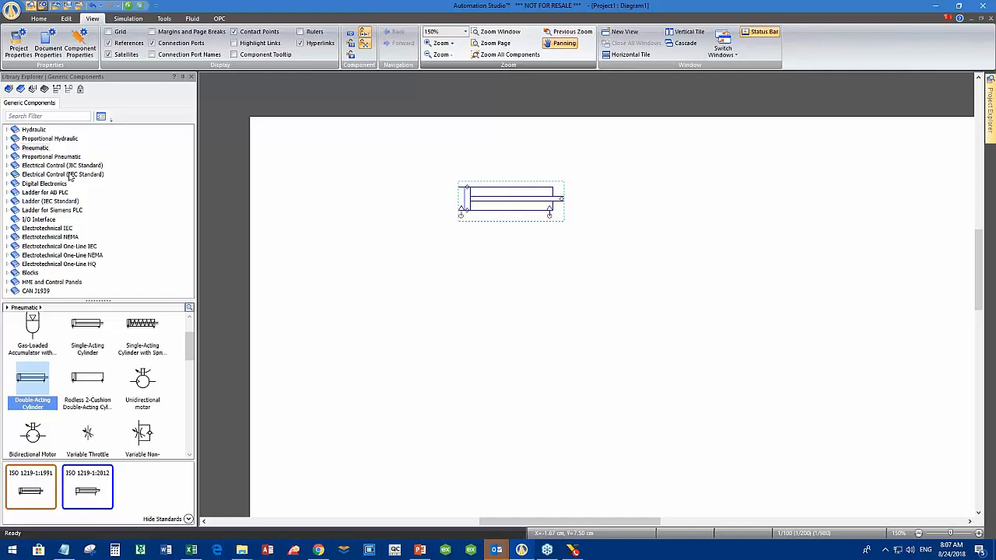
click(7, 149)
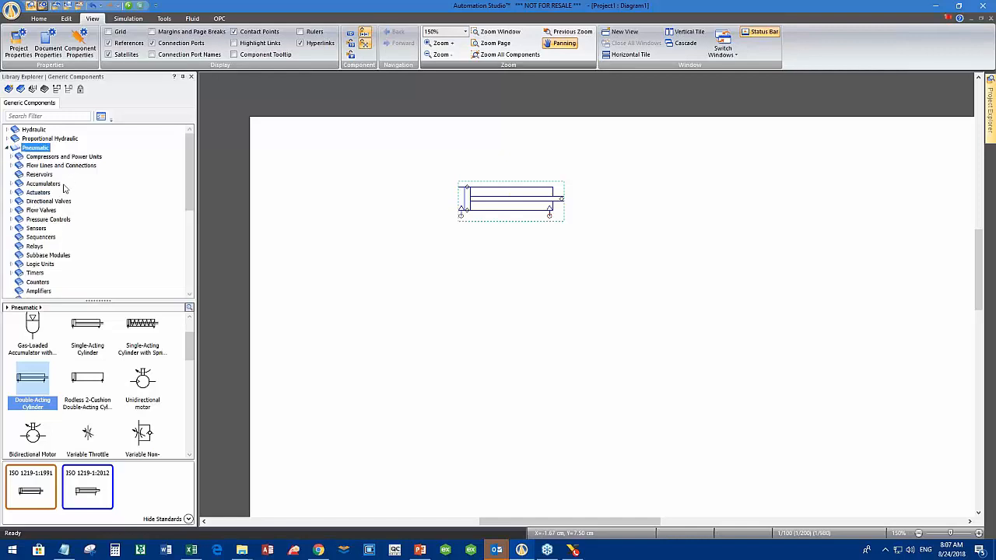
click(10, 202)
click(50, 237)
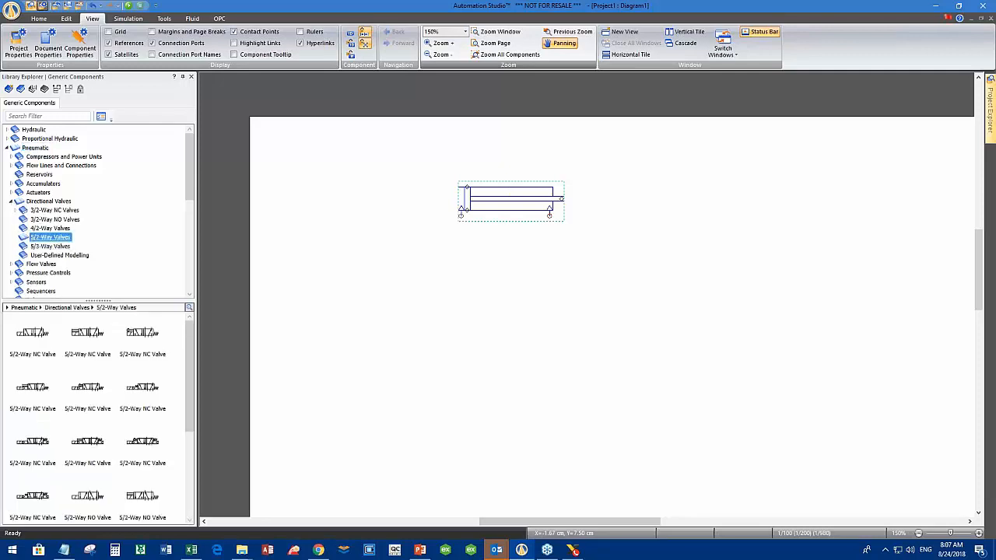
drag(32, 335, 508, 281)
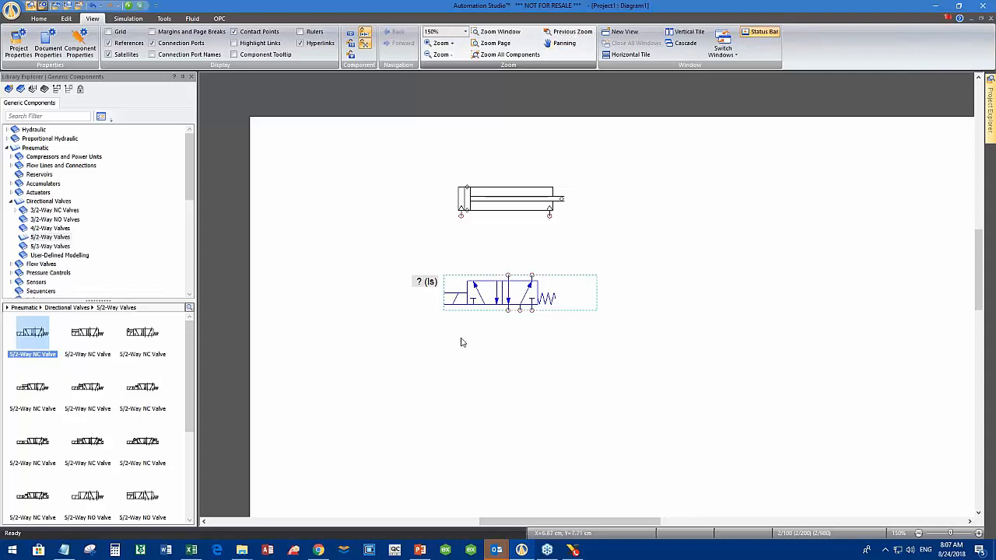
Replace the spring return on the 5/2-way valve's right side with a Solenoid, DC/AC command.
double_click(514, 292)
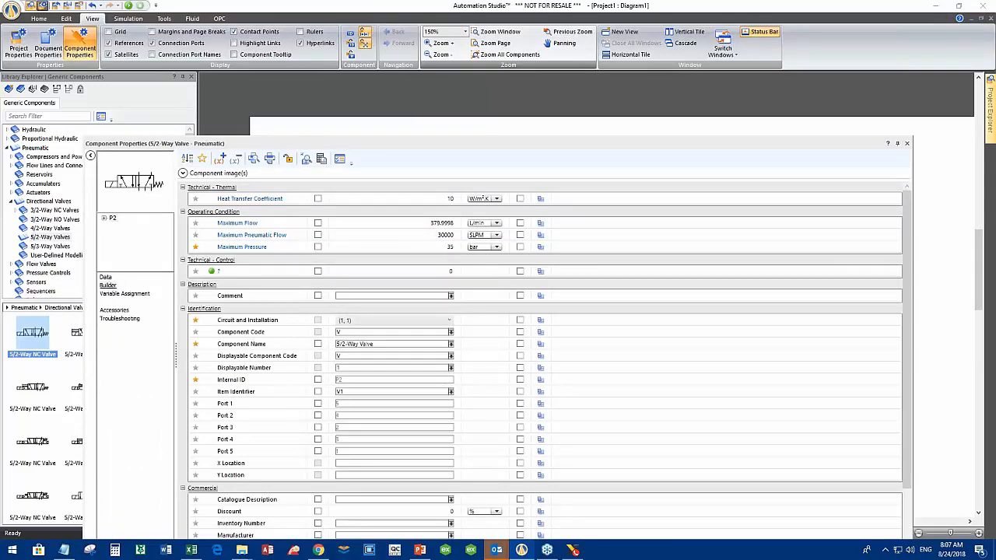
click(108, 285)
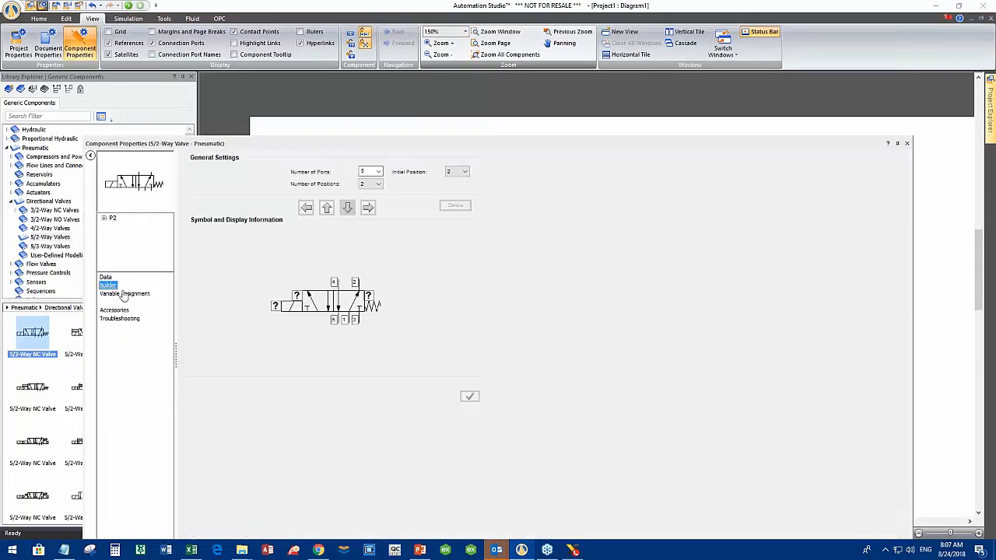
click(372, 310)
key(Delete)
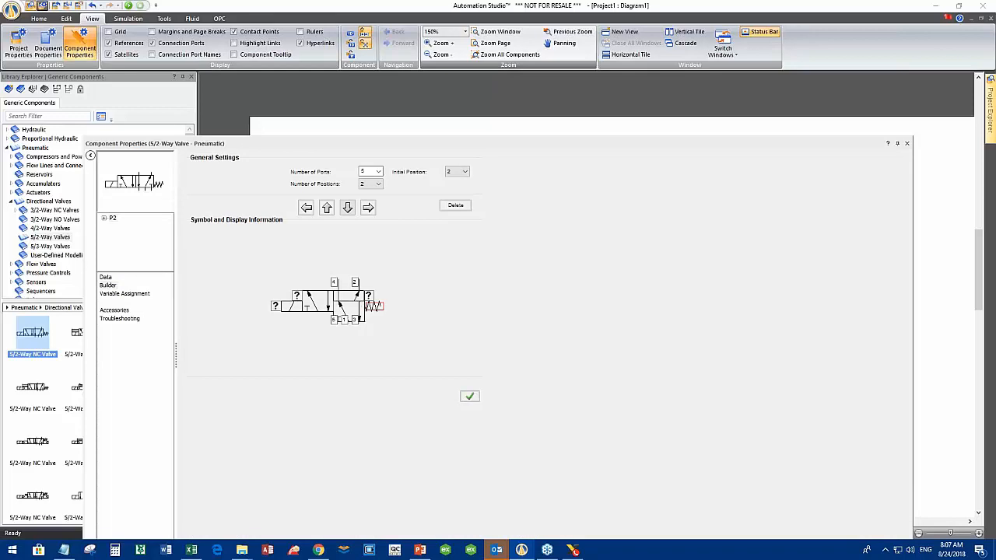
double_click(370, 297)
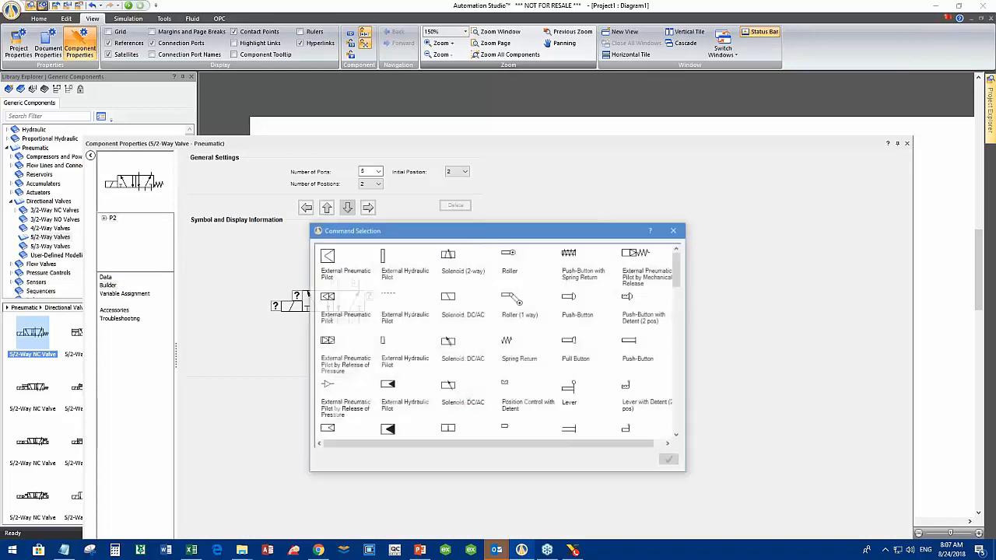
click(448, 302)
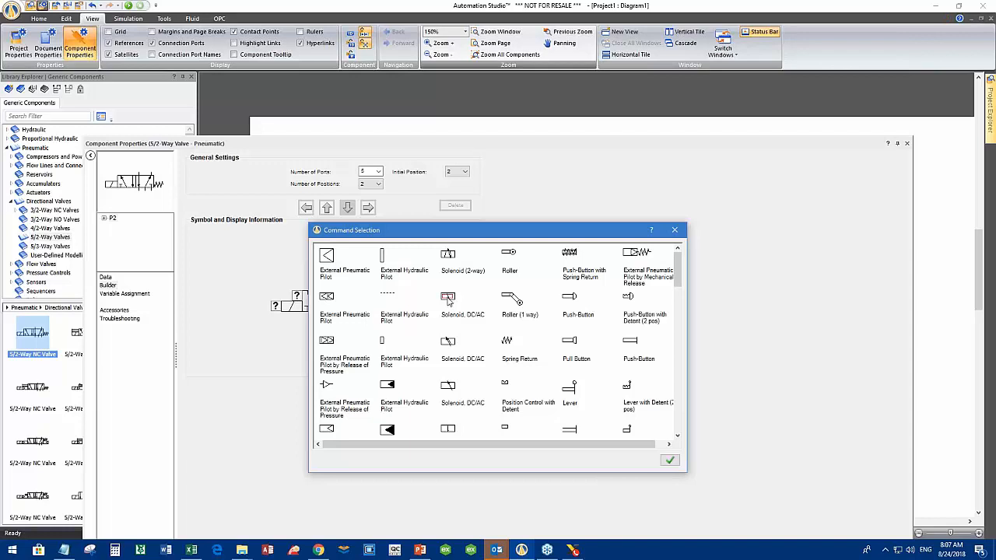
click(670, 461)
Shift the right solenoid down and the left solenoid up to align them, and apply the valve changes.
click(347, 210)
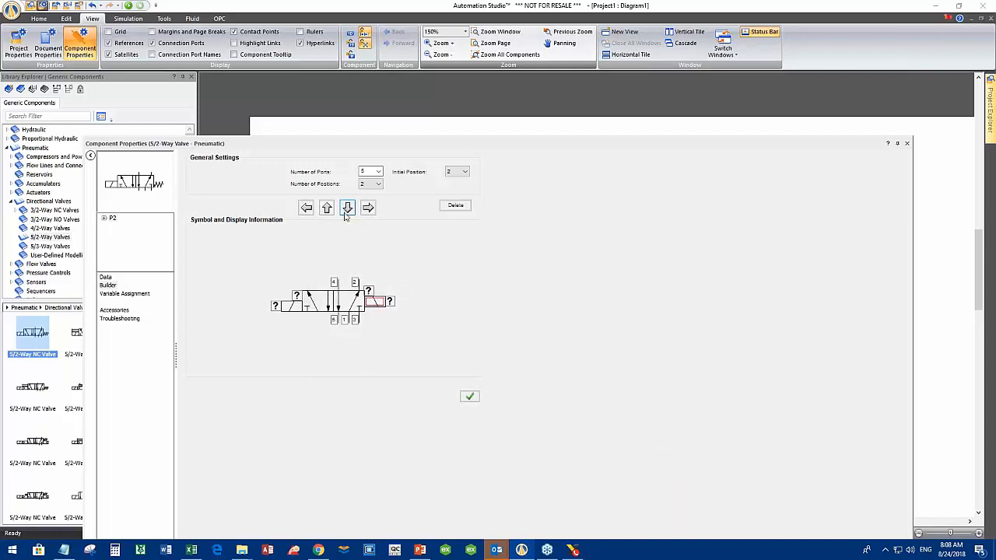
click(295, 311)
click(329, 212)
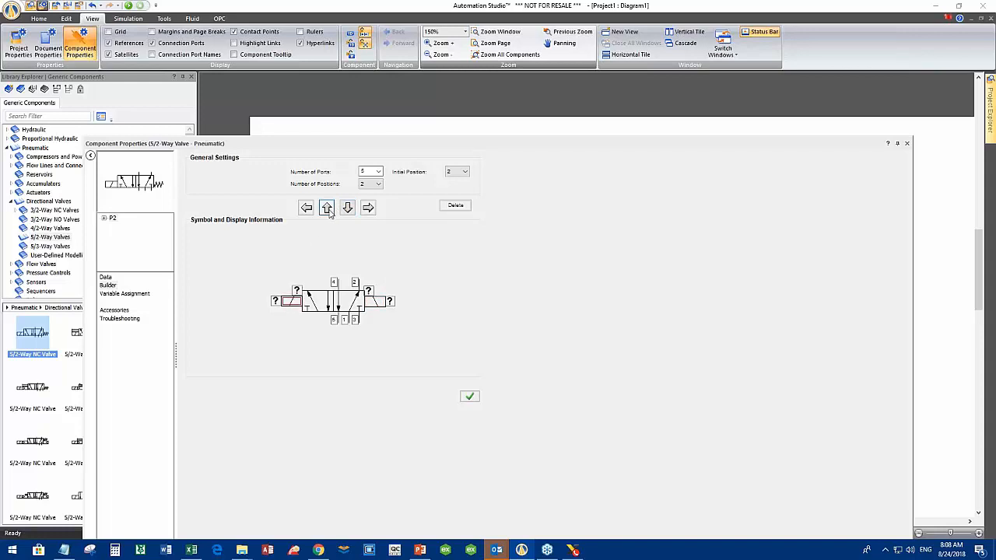
click(469, 396)
click(908, 145)
Connect the cylinder's ports to the valve's upper ports, and attach a Pneumatic Pressure Source and two Exhausts to its lower ports.
click(503, 332)
mouse_move(461, 215)
mouse_down()
mouse_move(477, 243)
mouse_move(509, 242)
mouse_move(508, 276)
mouse_move(531, 239)
mouse_move(551, 232)
mouse_move(550, 217)
mouse_up()
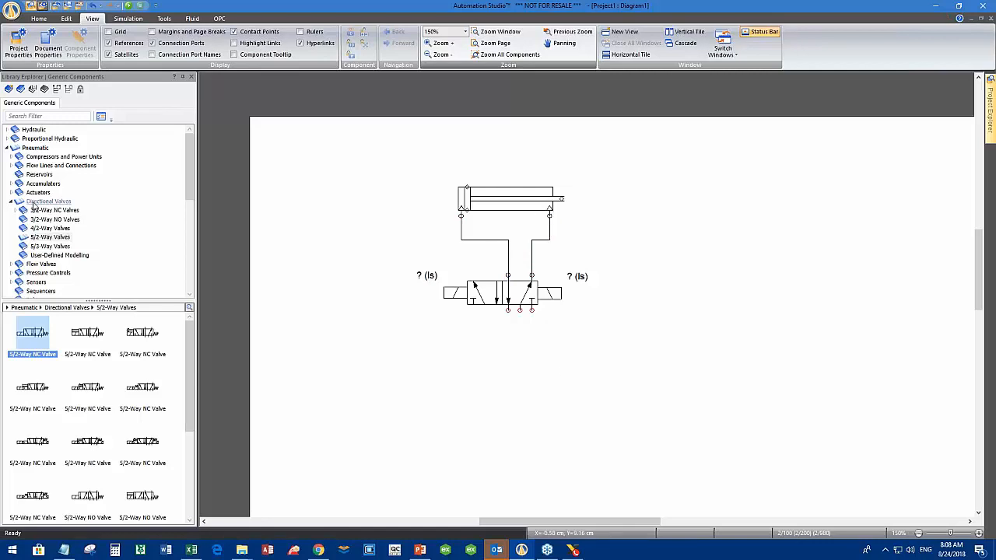
click(29, 151)
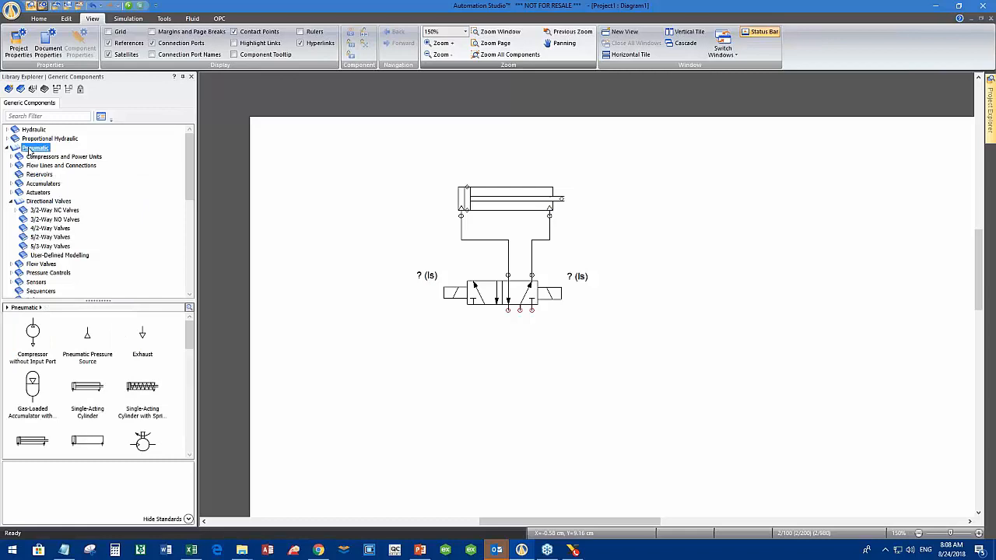
click(87, 340)
drag(87, 339, 525, 322)
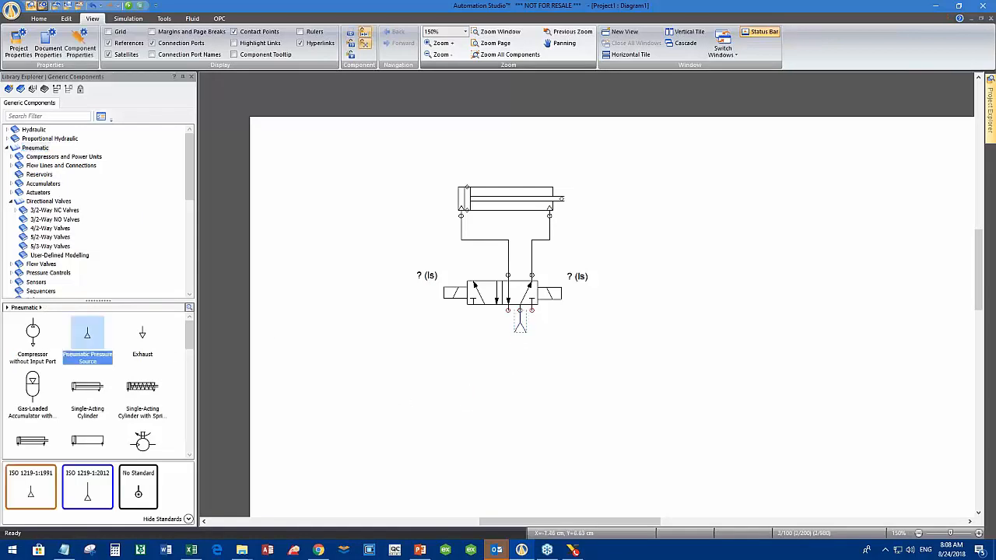
drag(142, 335, 515, 324)
drag(141, 339, 532, 322)
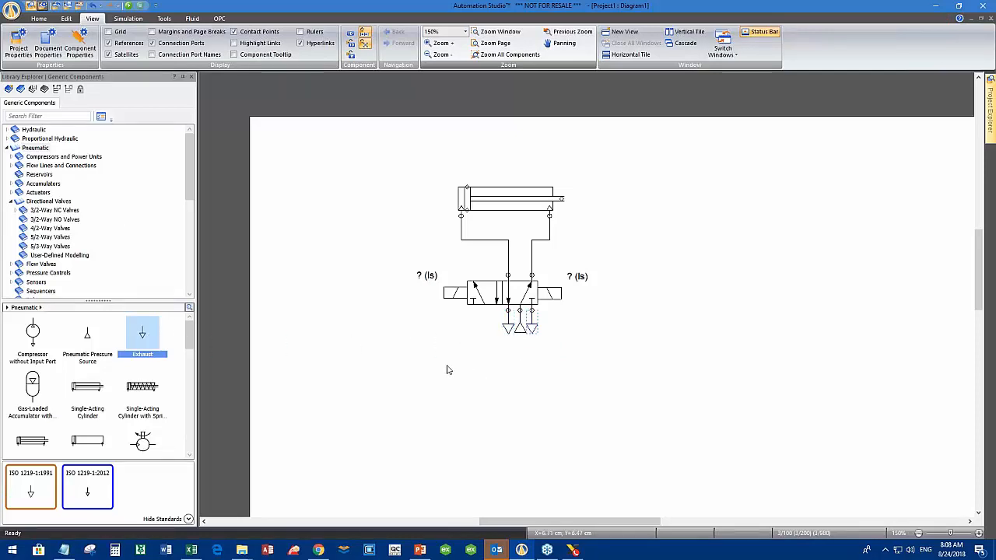
Place an Illuminated Push-Button, Square Type from the HMI and Control Panels library below the pneumatic circuit.
click(7, 149)
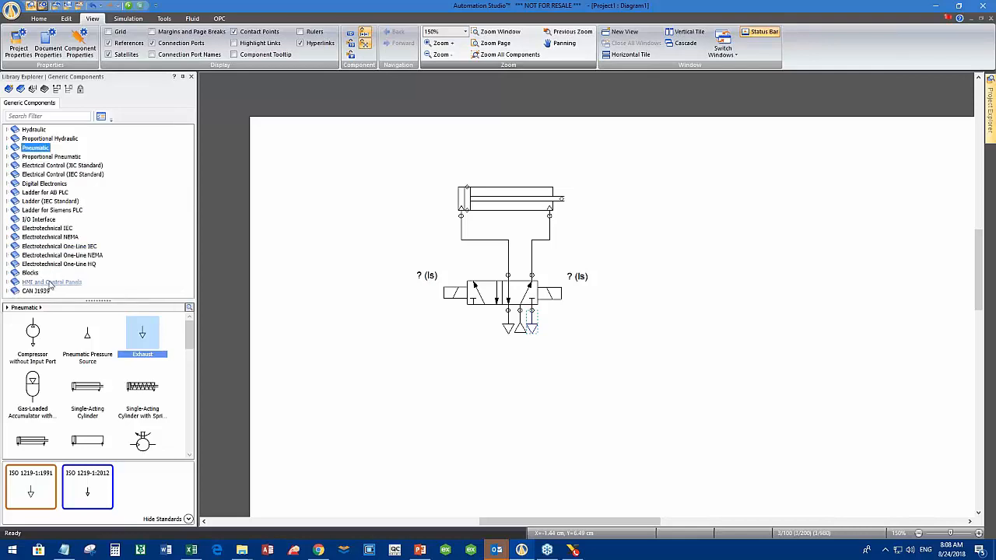
click(49, 282)
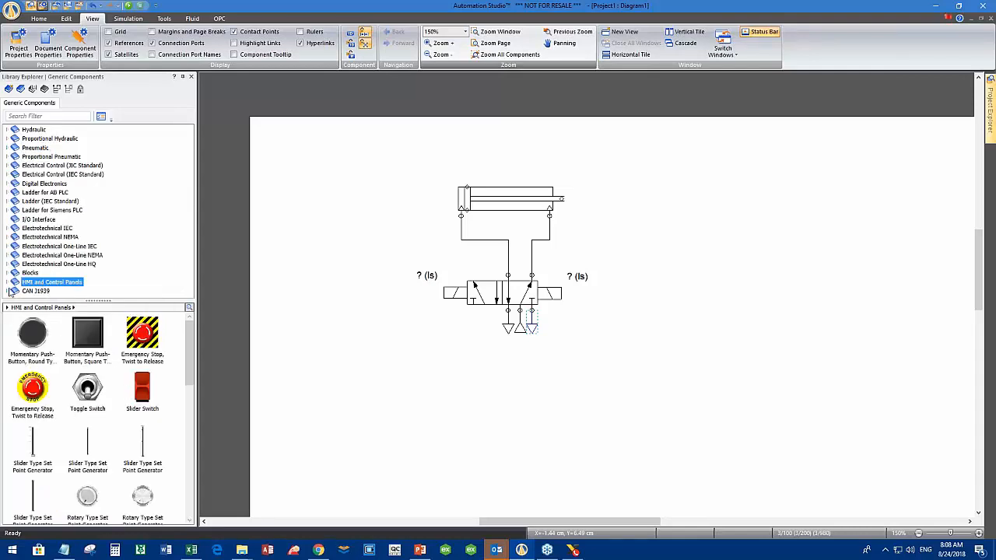
click(8, 283)
click(11, 292)
drag(192, 214, 192, 255)
click(20, 243)
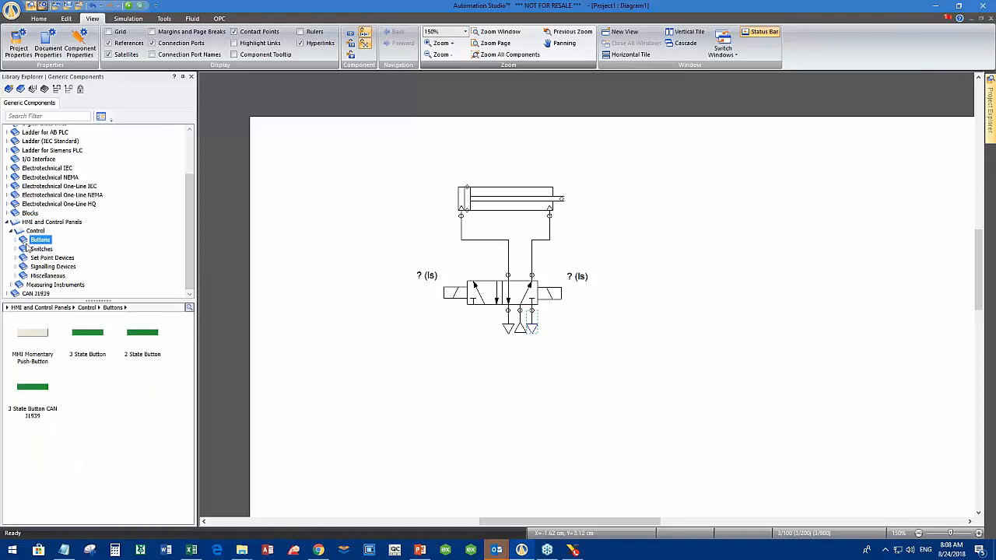
click(16, 242)
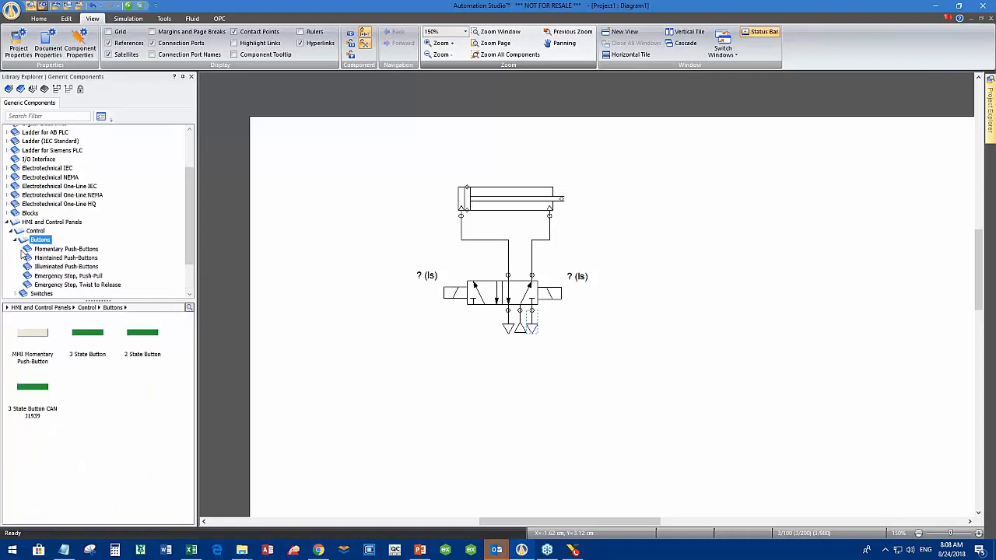
click(67, 267)
drag(87, 335, 510, 374)
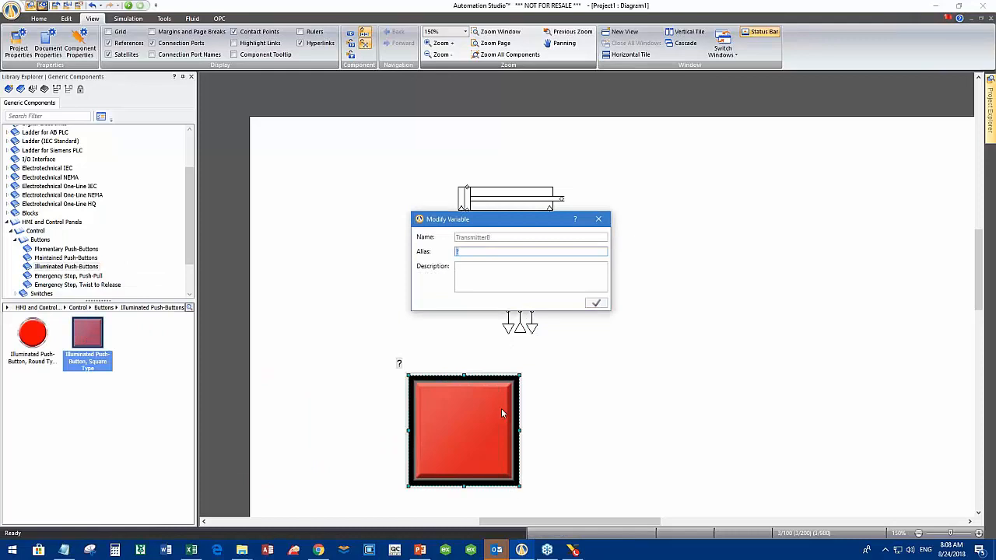
Give the square illuminated push-button the alias Start_PB and shrink it to under half its size.
text(Start_PB)
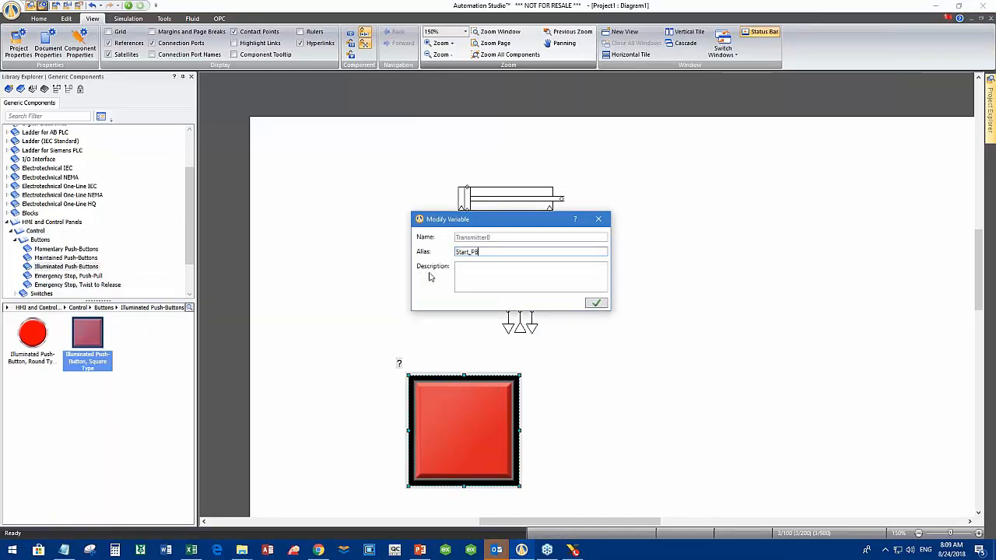
click(597, 303)
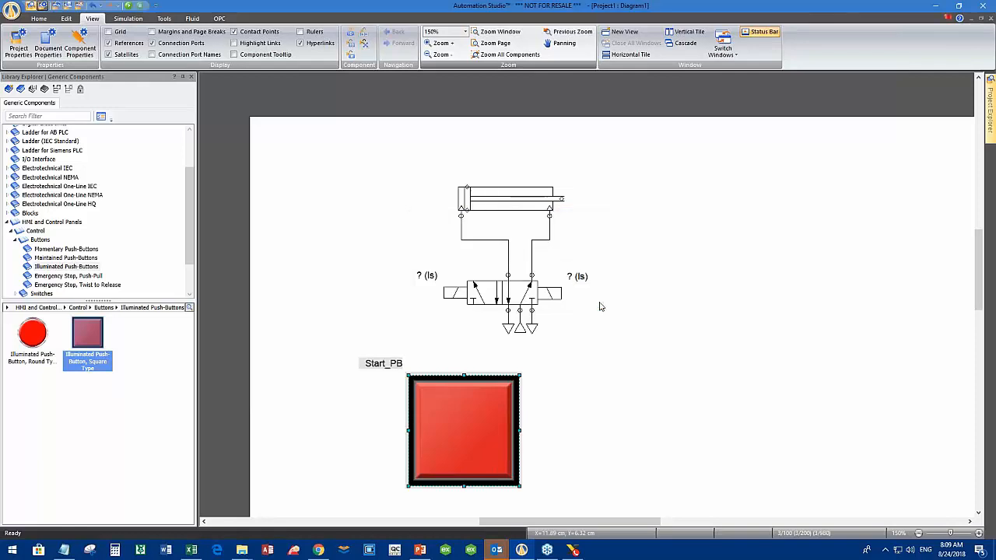
drag(520, 486, 491, 411)
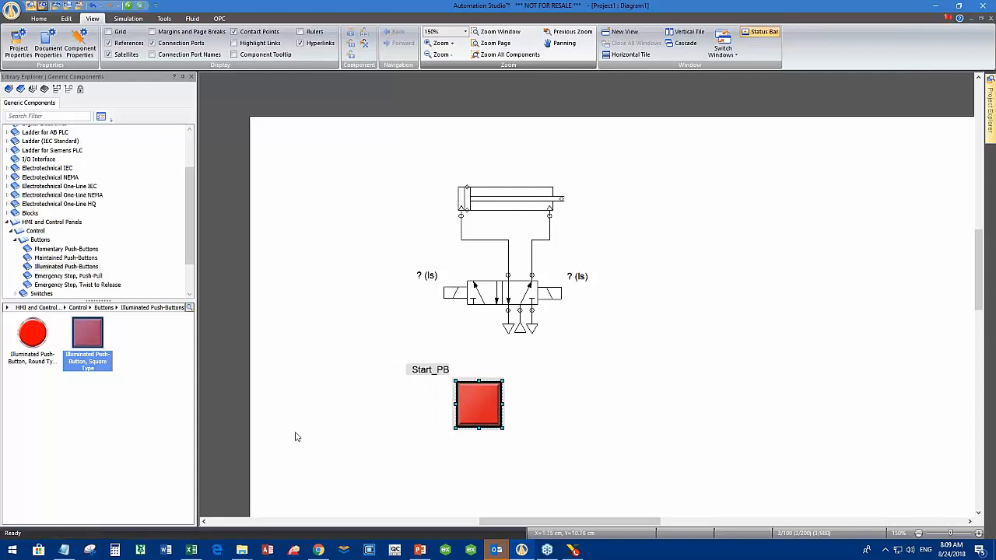
Place a second Illuminated Push-Button, Square Type to the right of Start_PB, with the alias Stop_PB.
drag(90, 336, 584, 380)
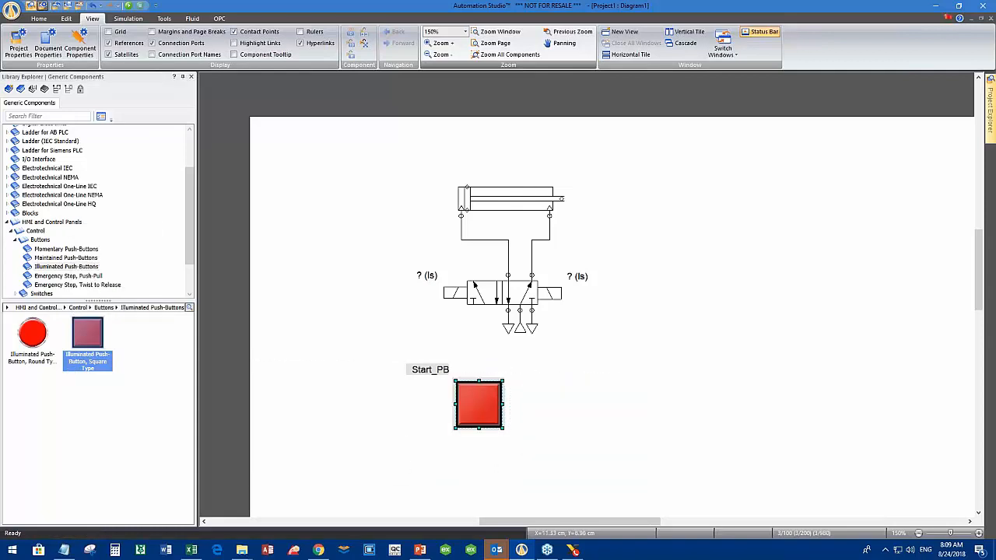
text(Stop_PB)
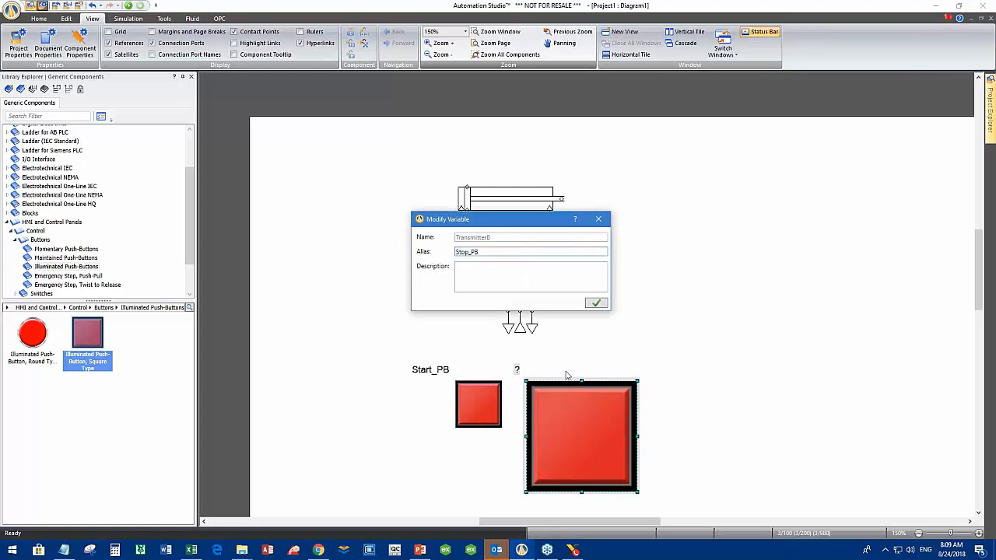
click(597, 304)
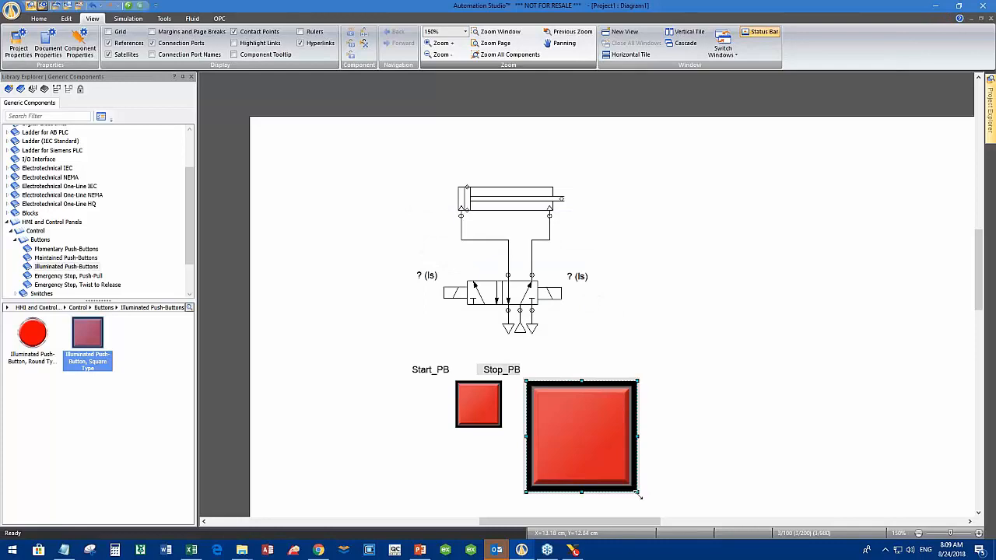
Shrink the Stop_PB button to the size of Start_PB, and centre both alias labels above their buttons.
drag(637, 491, 574, 401)
drag(505, 372, 552, 372)
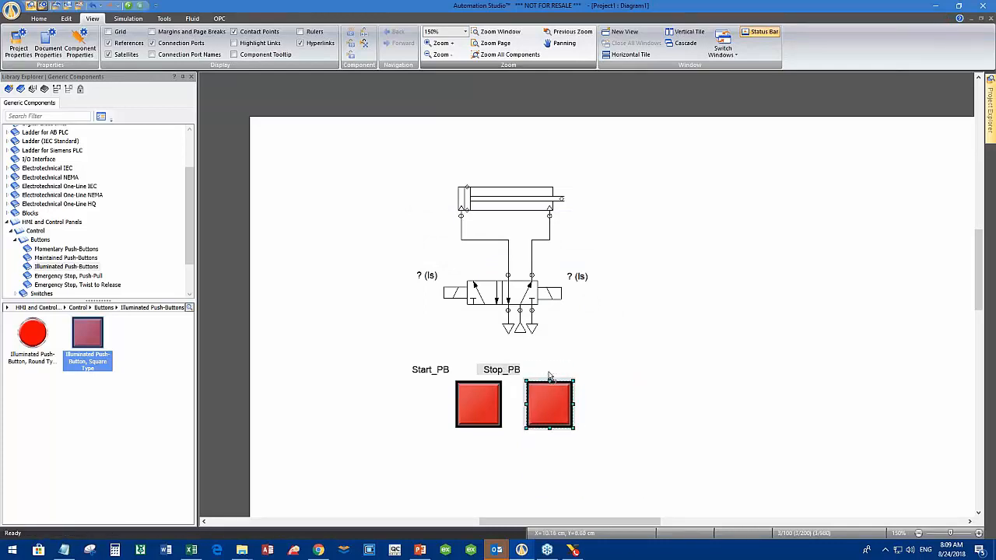
drag(431, 372, 484, 375)
Set the Start_PB button's Component Colour 3 to Green in its component properties.
double_click(475, 406)
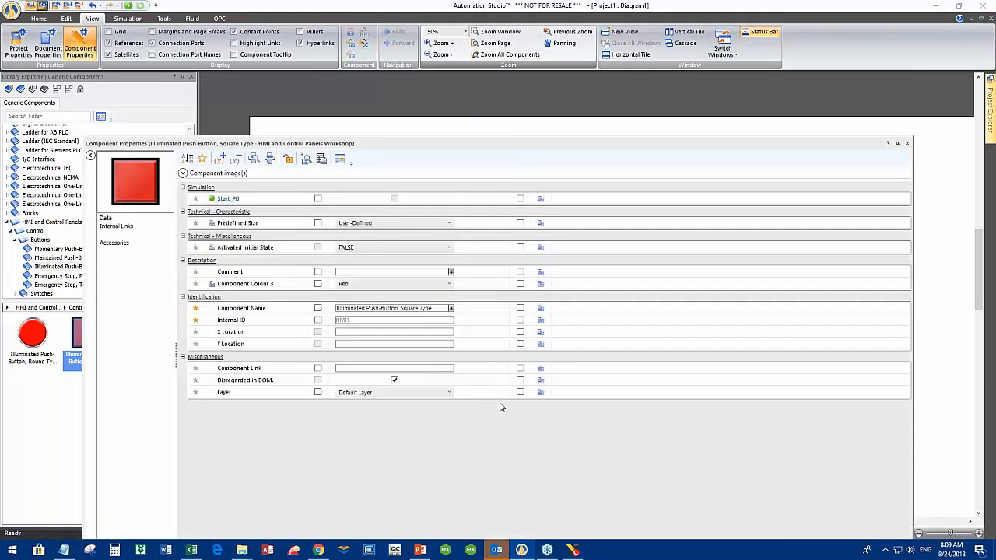
click(103, 219)
click(450, 285)
click(397, 305)
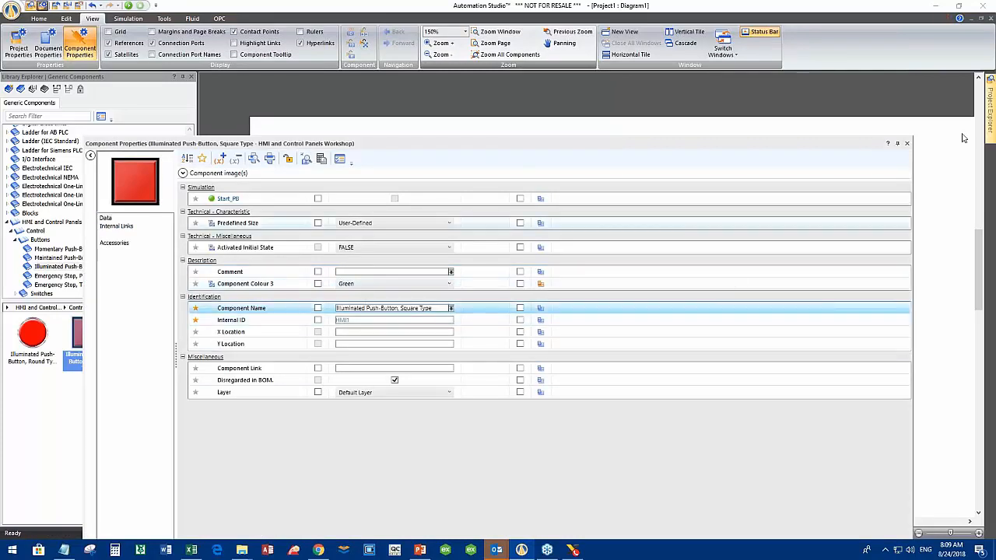
click(908, 144)
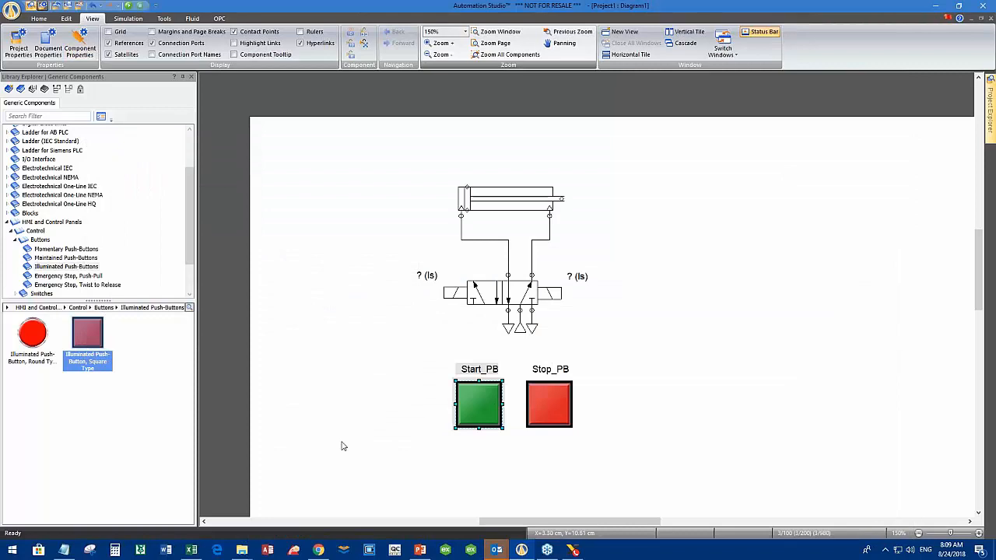
Place a Square Blinking Pilot Light from the Signalling Devices library below the two push-buttons.
click(17, 243)
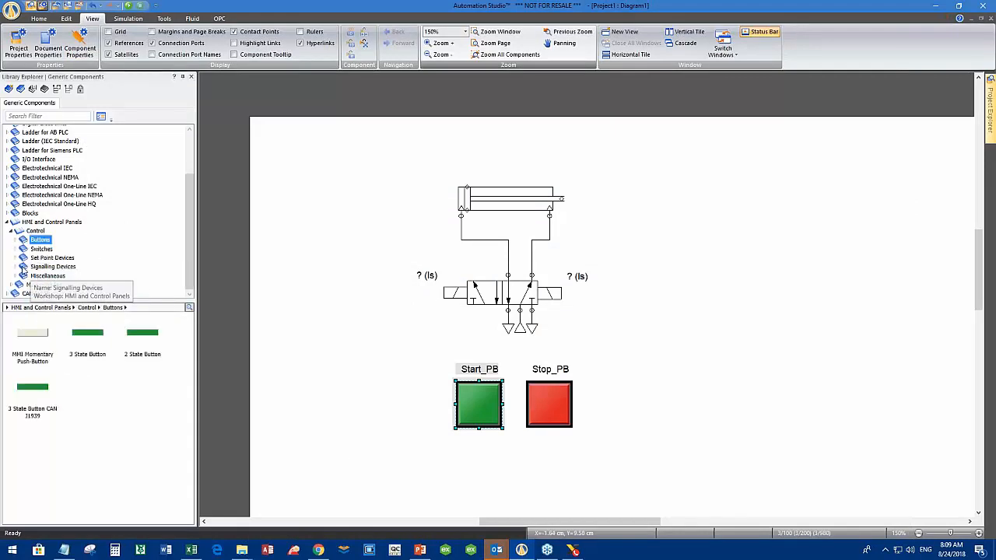
click(16, 267)
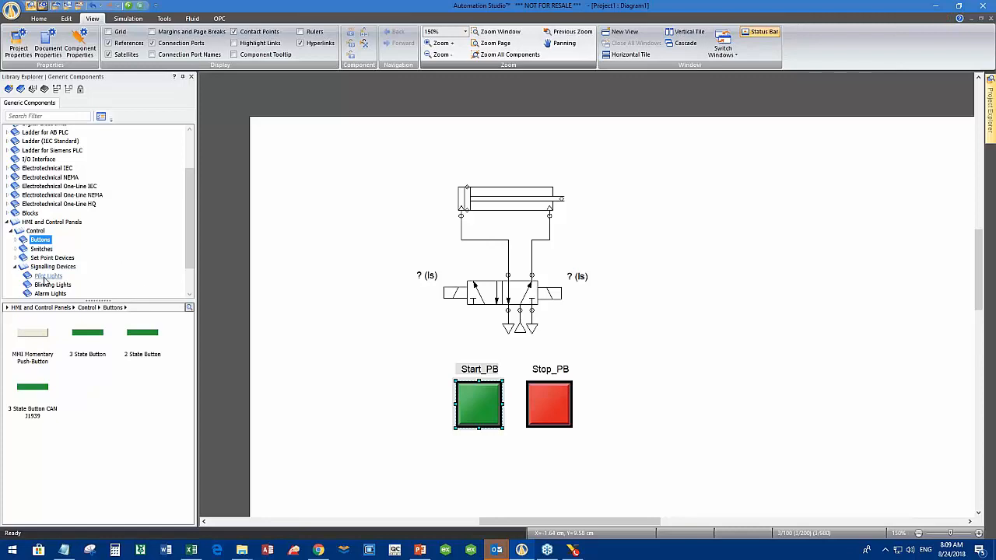
click(47, 277)
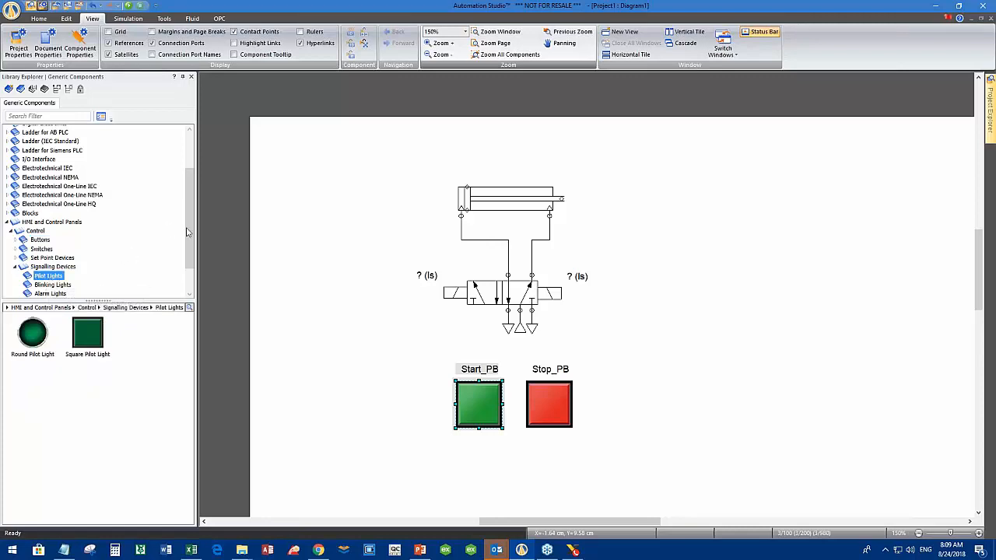
scroll(189, 225, down, 2)
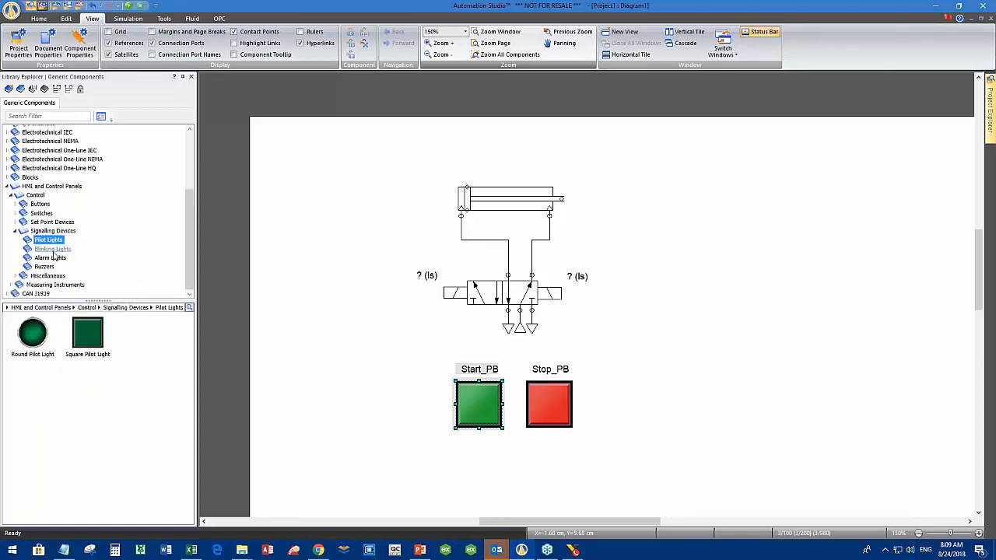
click(53, 250)
drag(84, 338, 558, 487)
Resize the blinking pilot light into a flat bar spanning both push-buttons, and move it closer beneath them.
scroll(584, 487, down, 3)
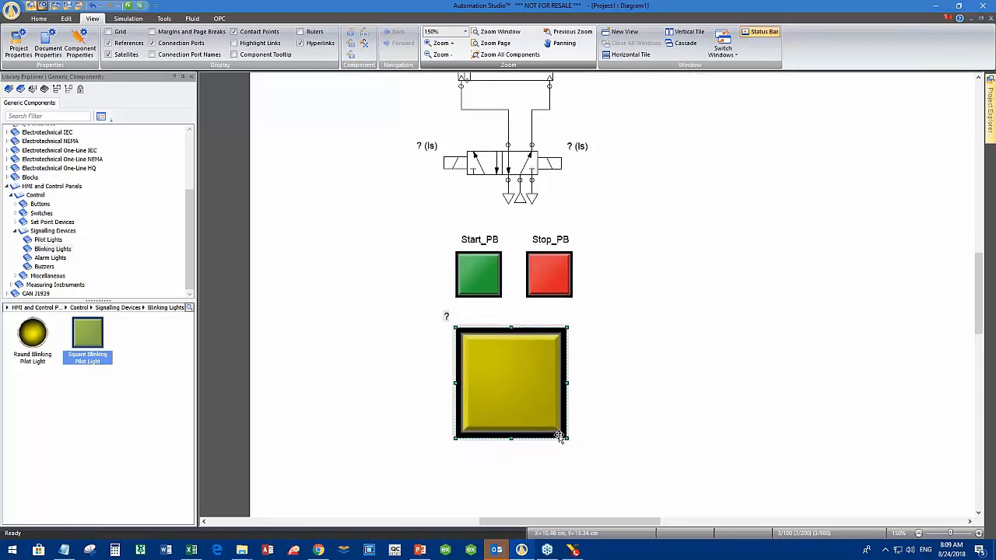
drag(565, 438, 559, 380)
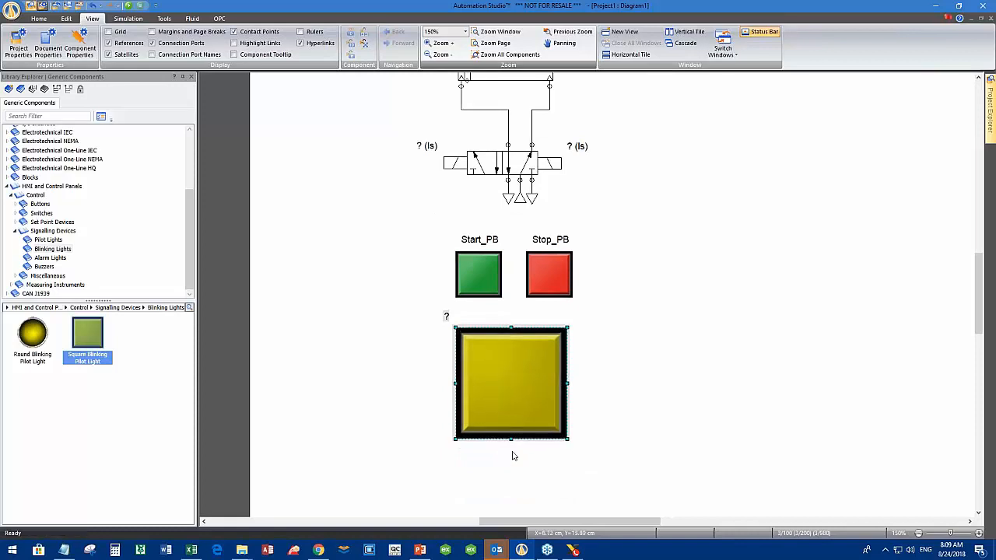
drag(511, 438, 498, 356)
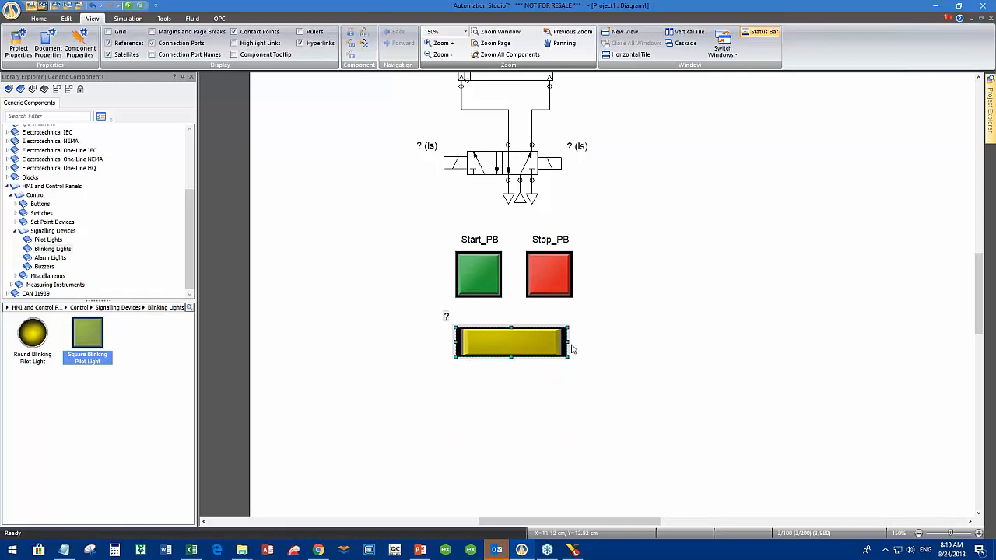
drag(572, 340, 577, 341)
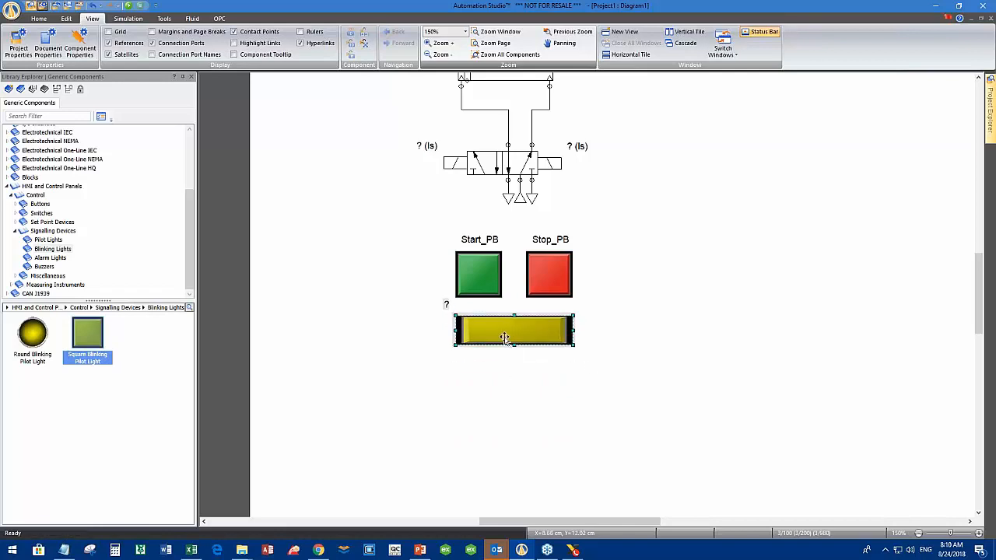
Set the blinking pilot light's Component Colour 4 to Blue in its component properties.
double_click(507, 339)
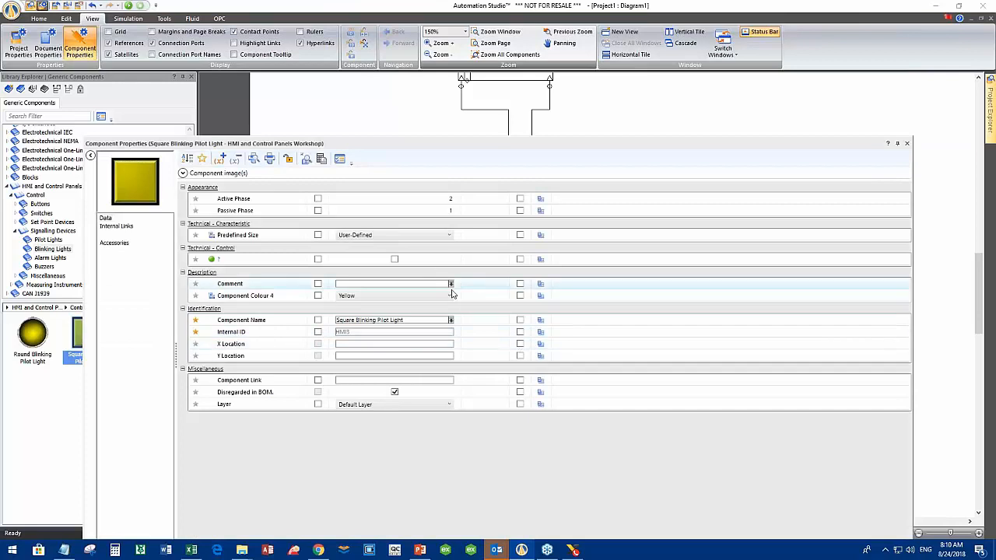
click(422, 297)
click(350, 335)
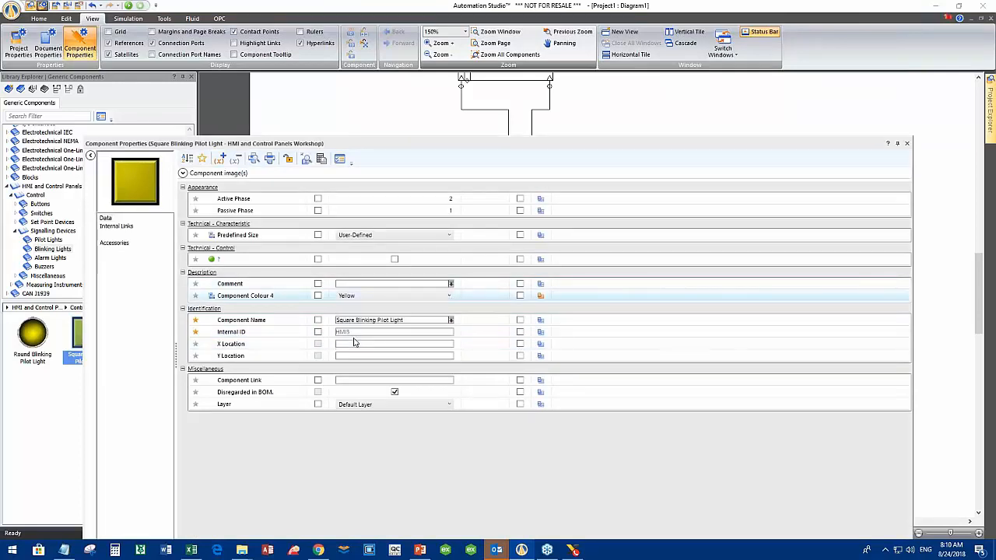
click(668, 322)
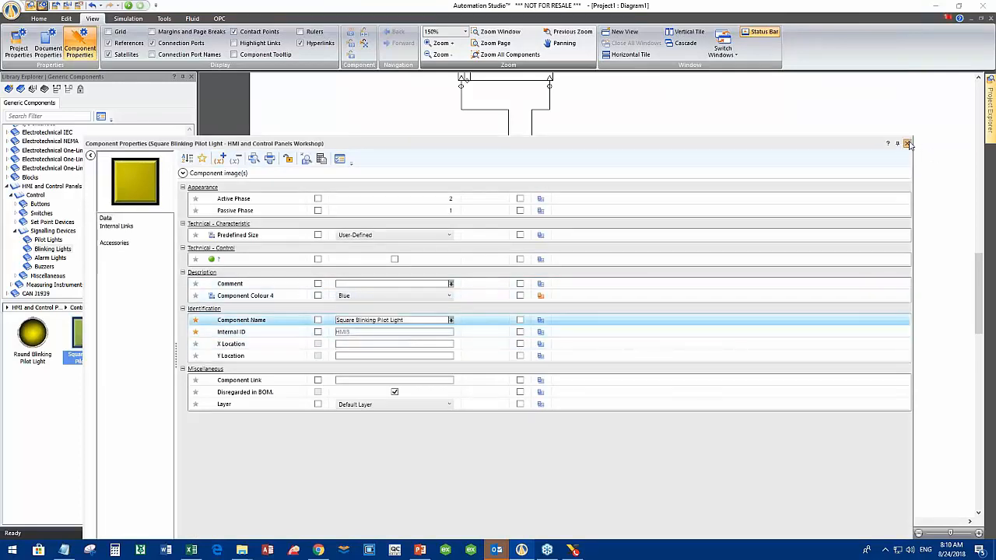
click(907, 144)
click(395, 408)
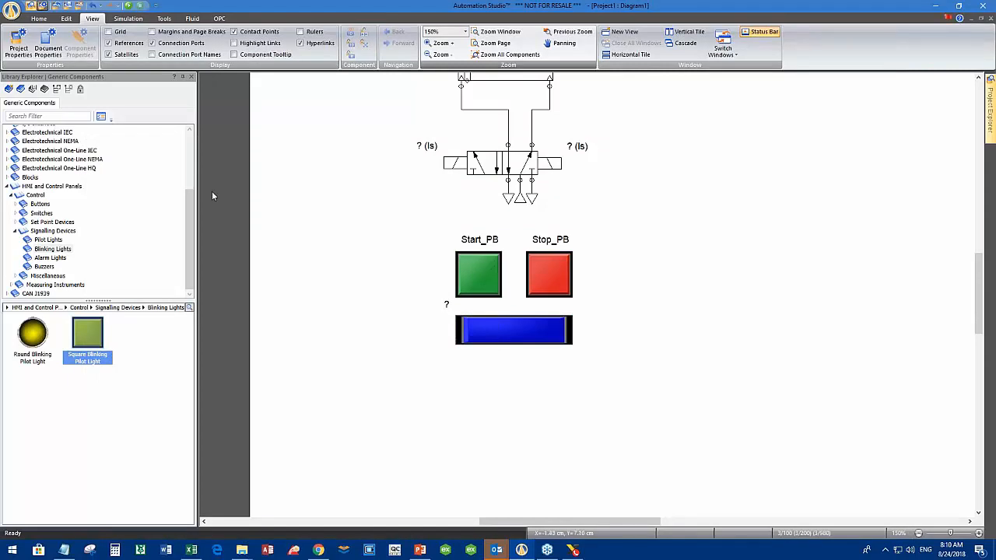
Draw a rectangle enclosing the two push-buttons and the blinking pilot light.
click(38, 18)
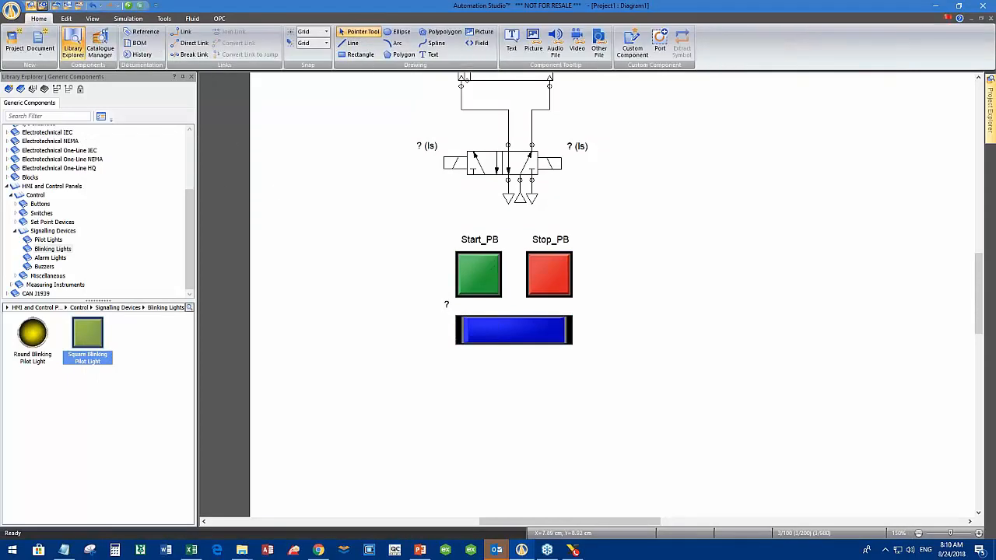
click(361, 54)
drag(414, 216, 620, 381)
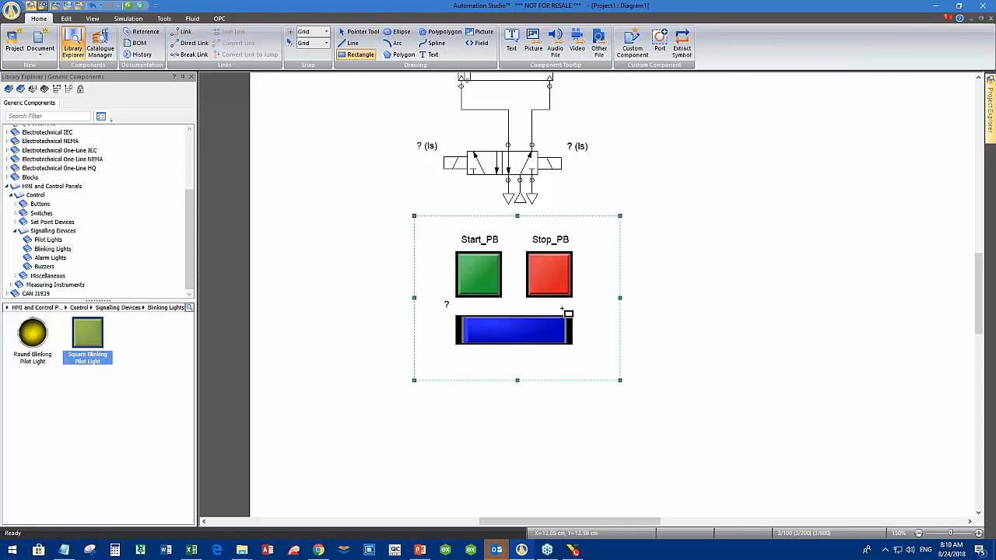
Give the rectangle a solid fill pattern and send it behind the push-buttons and pilot light.
click(66, 18)
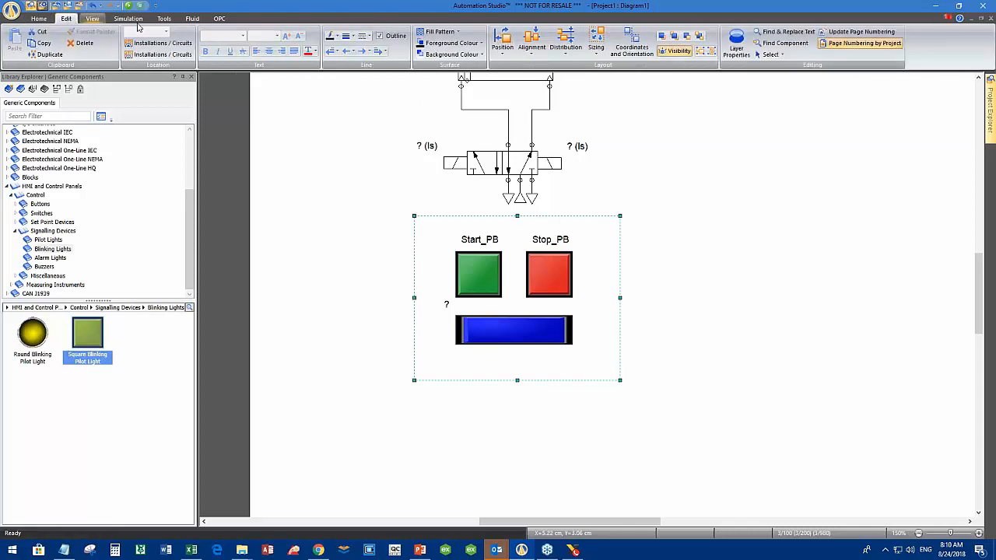
click(441, 32)
click(447, 55)
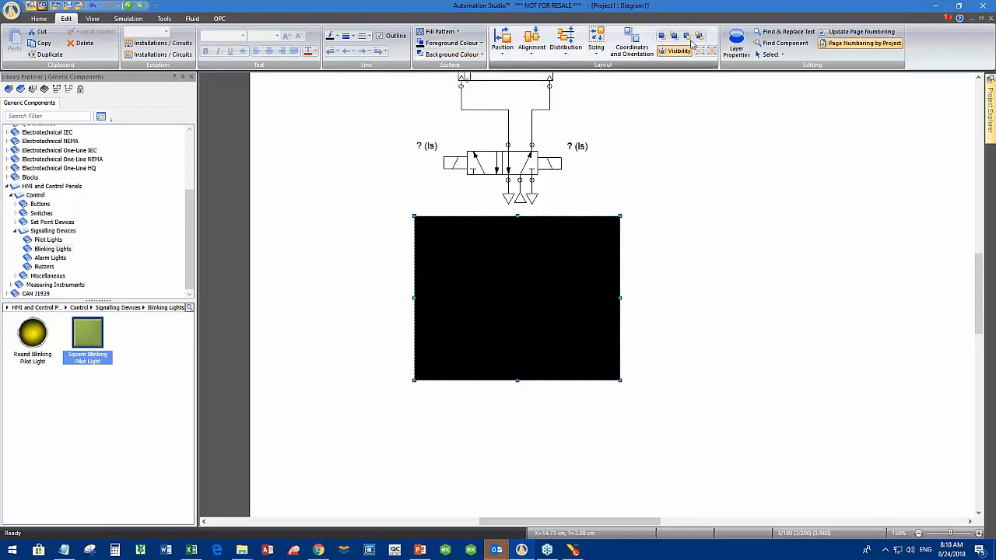
click(689, 37)
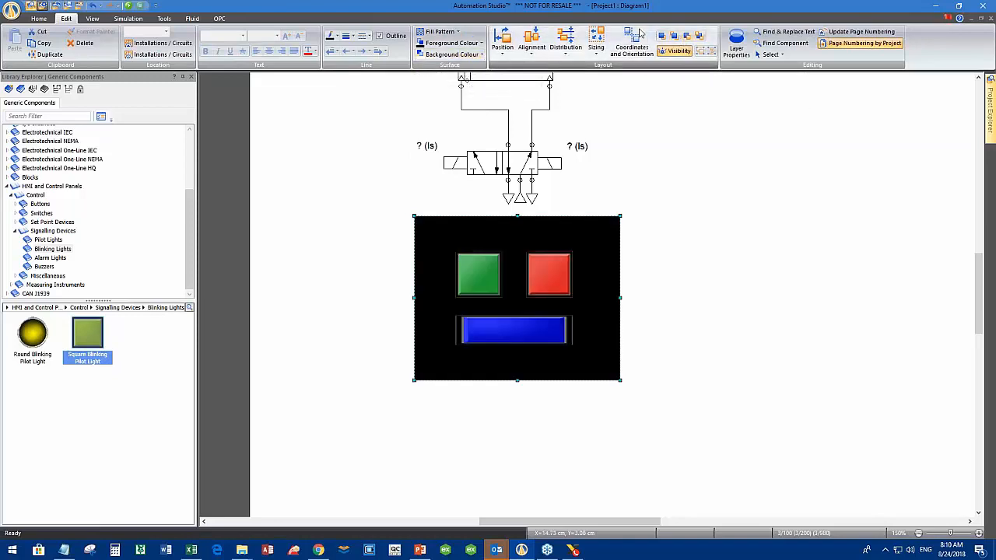
Change the rectangle's fill colour to light grey and set its outline thickness to 7.
click(444, 44)
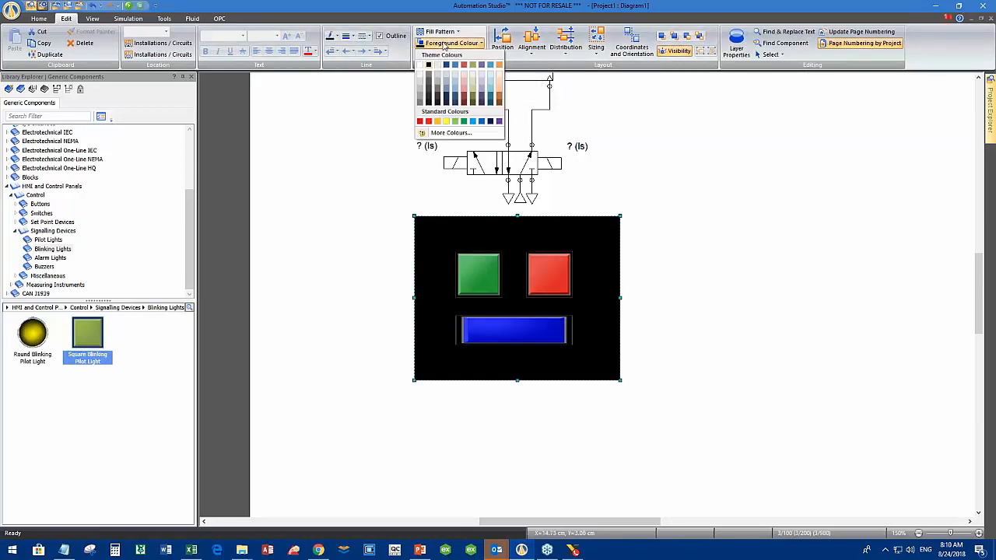
click(422, 87)
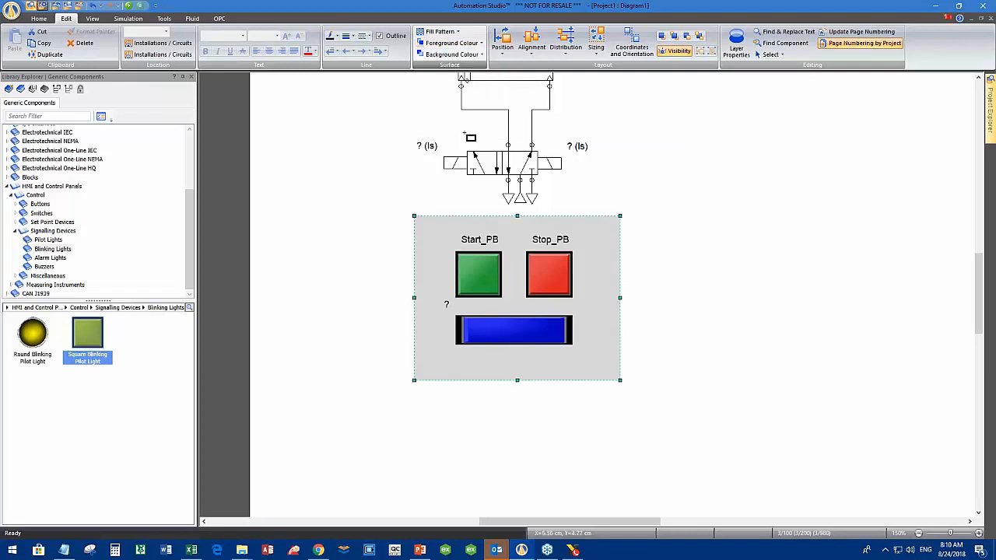
click(356, 41)
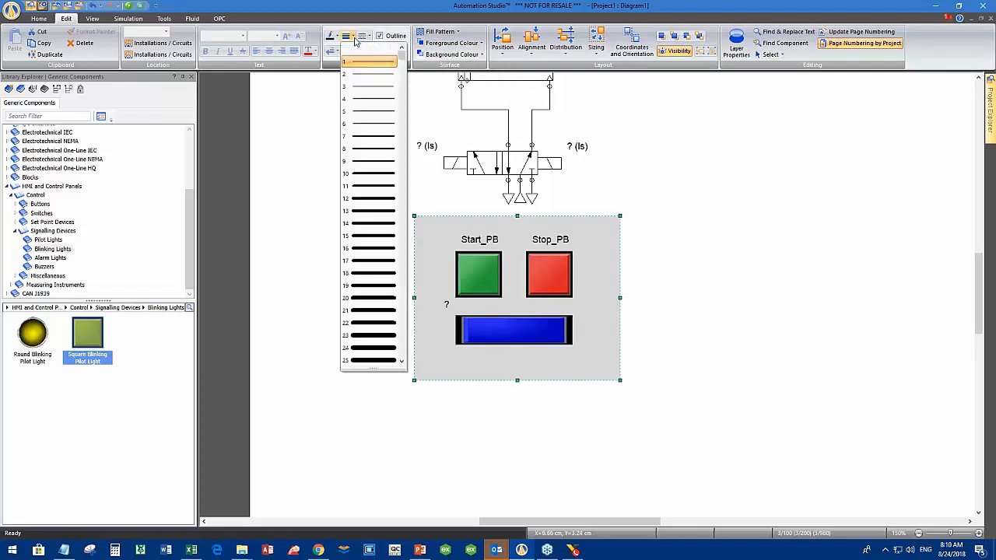
click(374, 137)
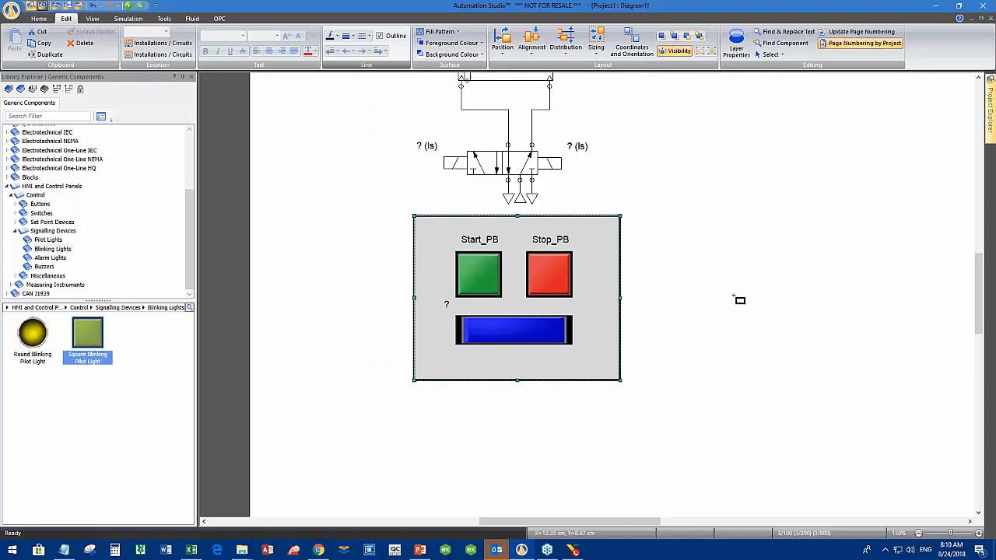
click(733, 329)
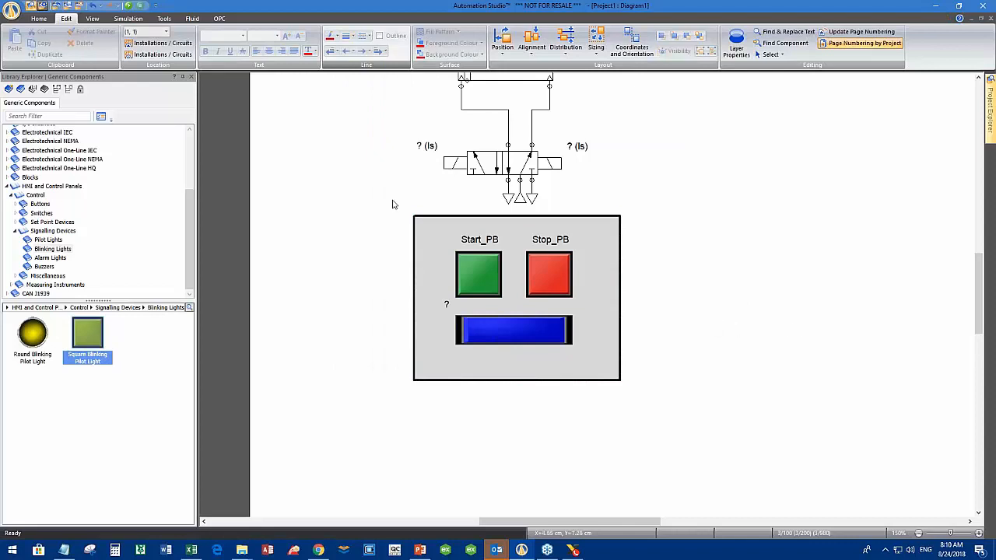
Move the whole control panel with its buttons and light slightly down, away from the pneumatic circuit.
drag(382, 200, 650, 390)
drag(518, 237, 526, 262)
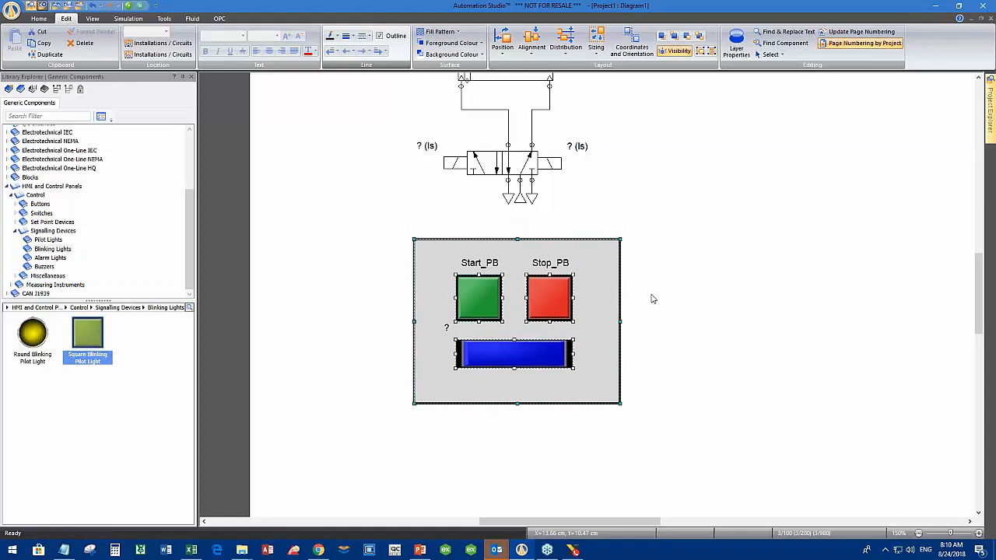
scroll(652, 299, up, 3)
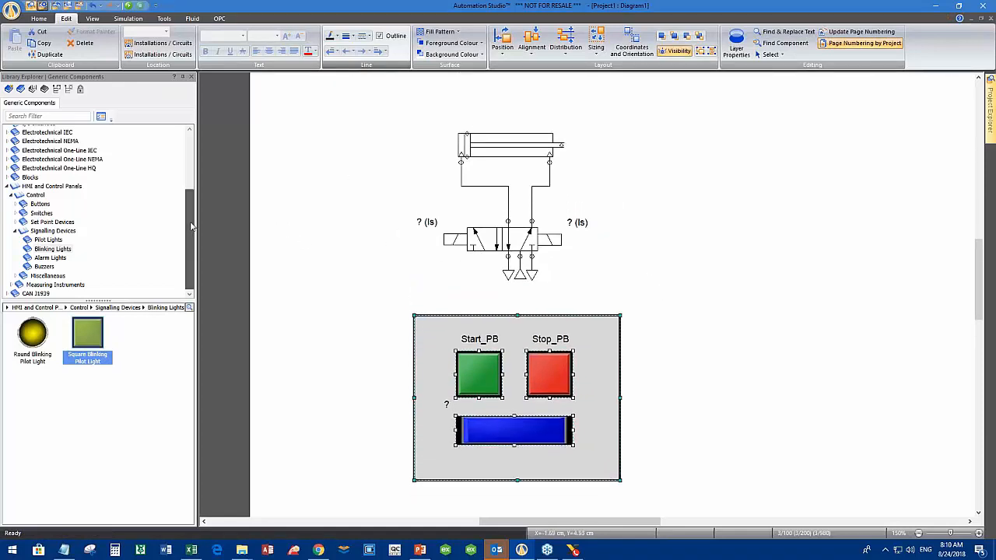
drag(189, 222, 196, 128)
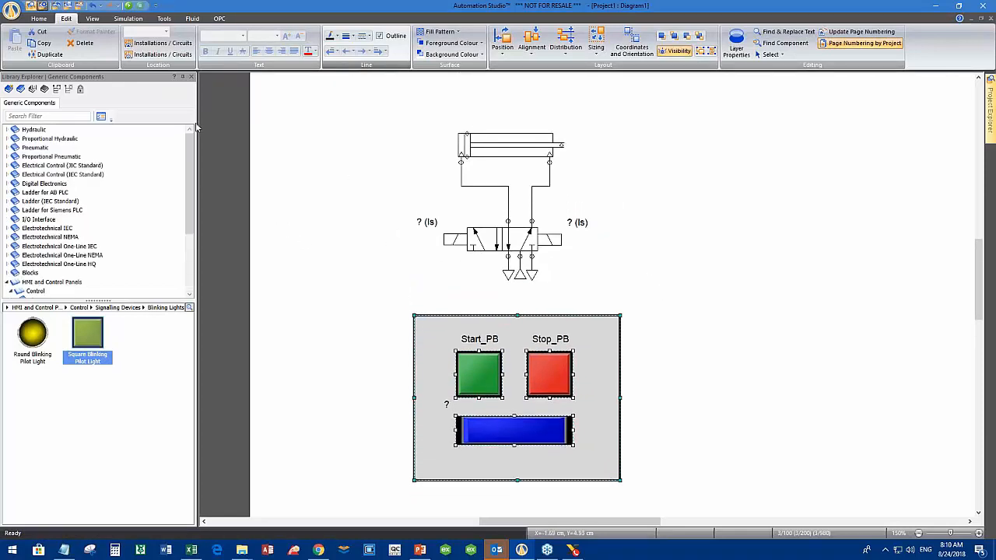
Place a No Standard pneumatic proximity sensor above the cylinder's retracted piston position and give it the alias Prox_A+.
click(20, 149)
click(7, 148)
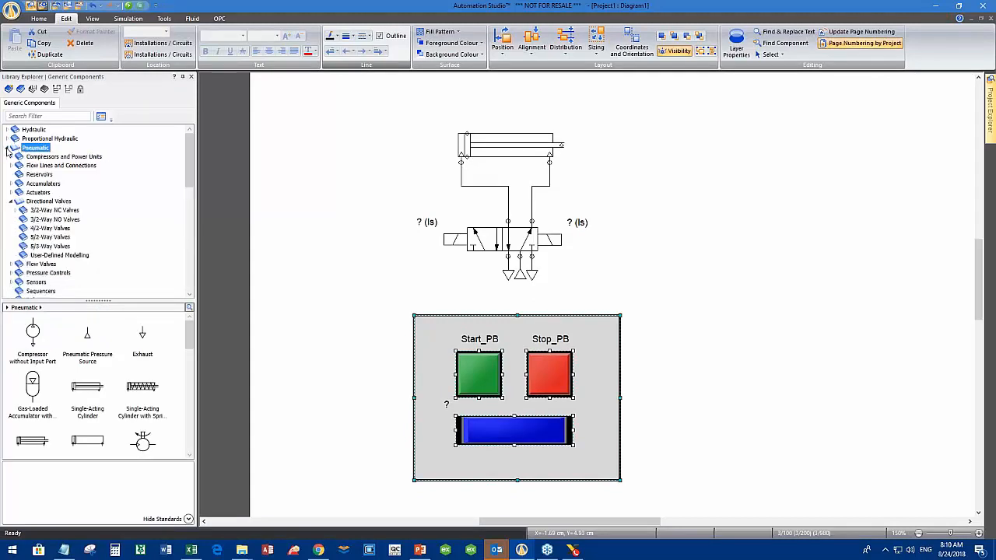
click(11, 202)
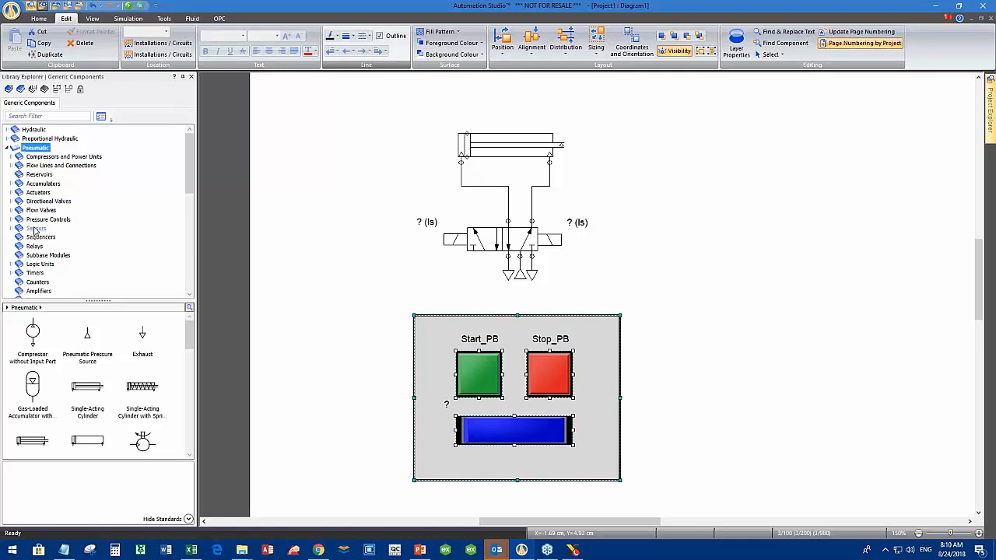
click(11, 229)
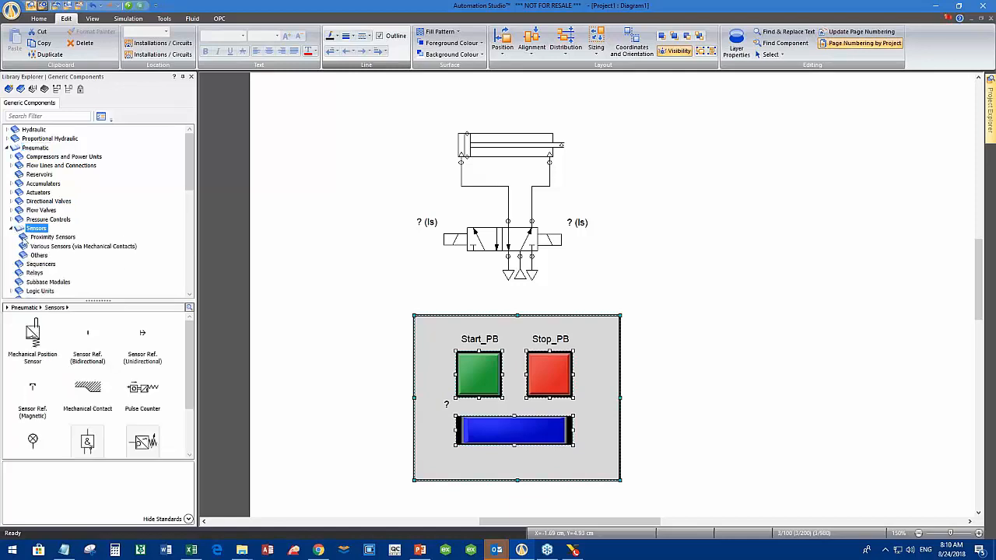
click(24, 238)
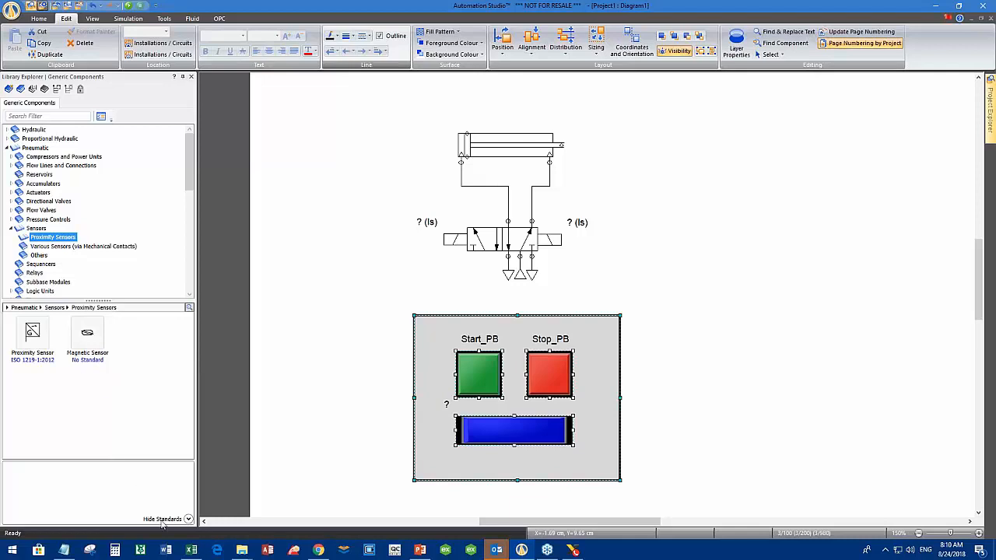
click(187, 519)
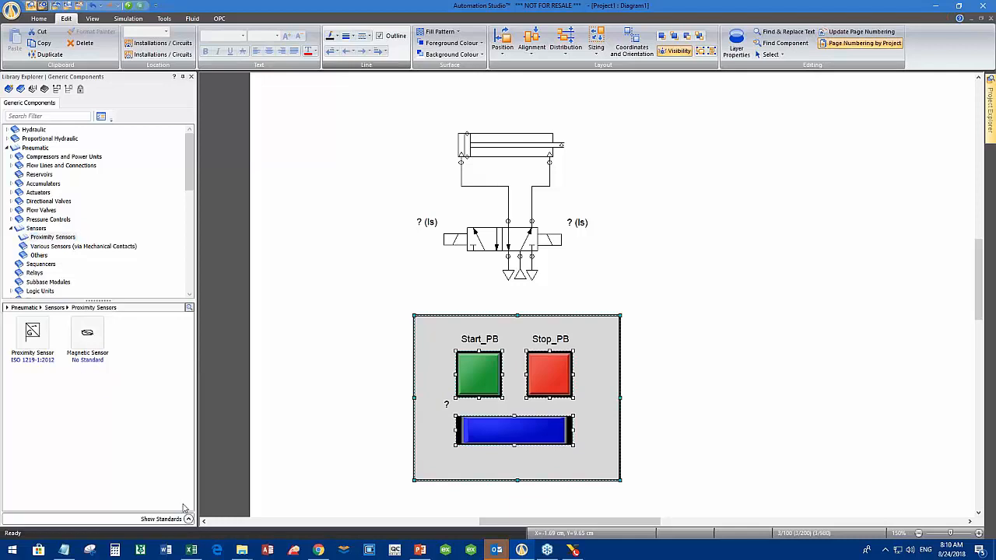
click(39, 340)
click(188, 519)
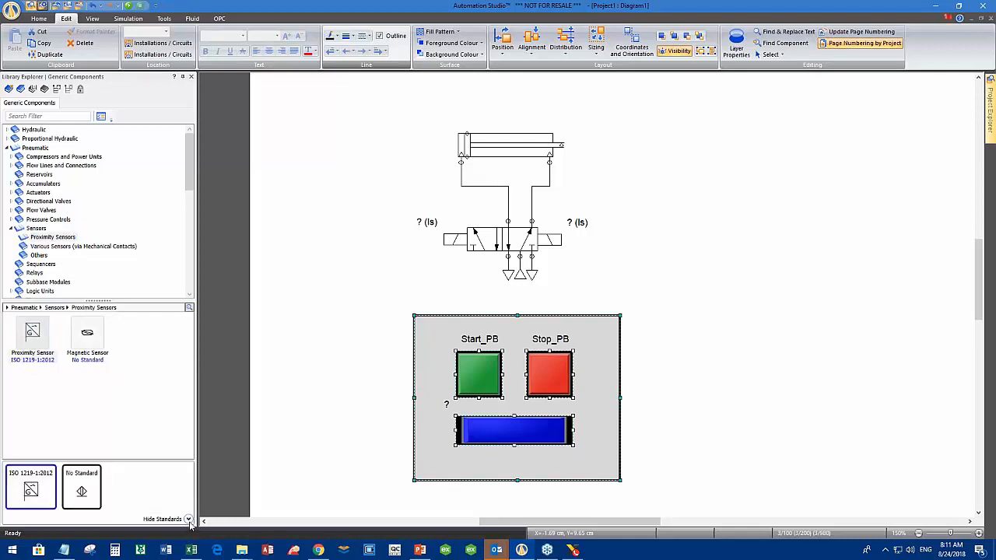
click(84, 491)
drag(470, 70, 467, 118)
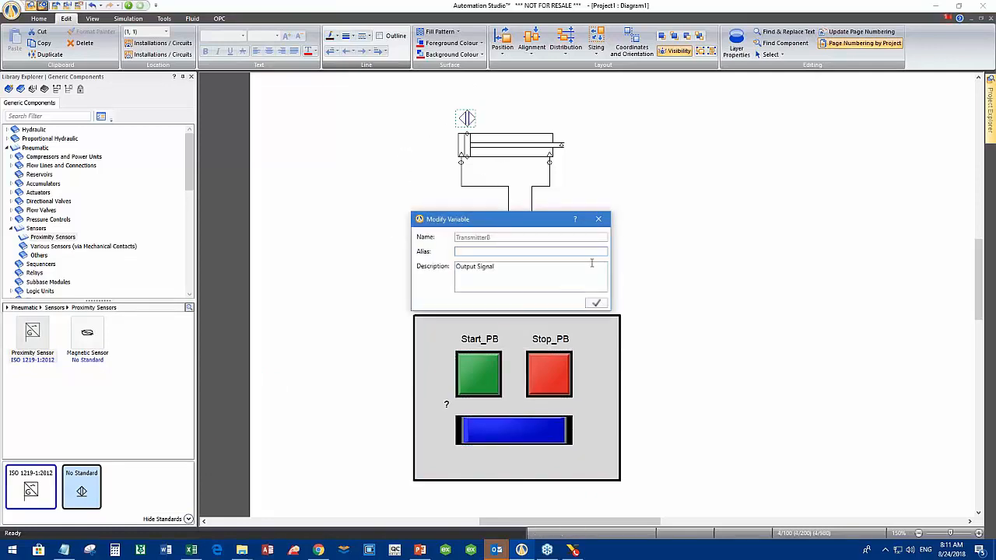
text(Prox_A+)
click(601, 305)
Set the double-acting cylinder's extension to 100 %.
double_click(495, 145)
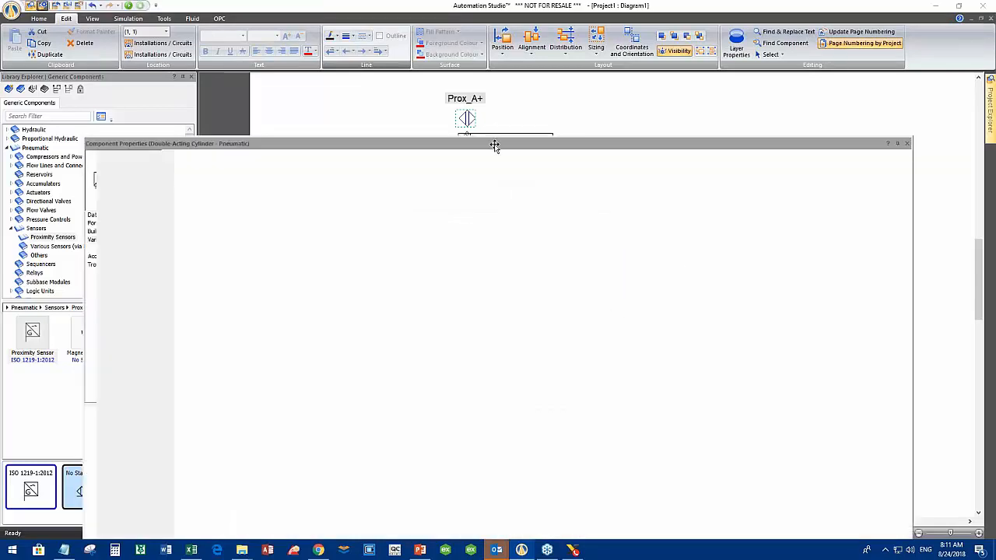
click(105, 218)
click(449, 210)
text(1)
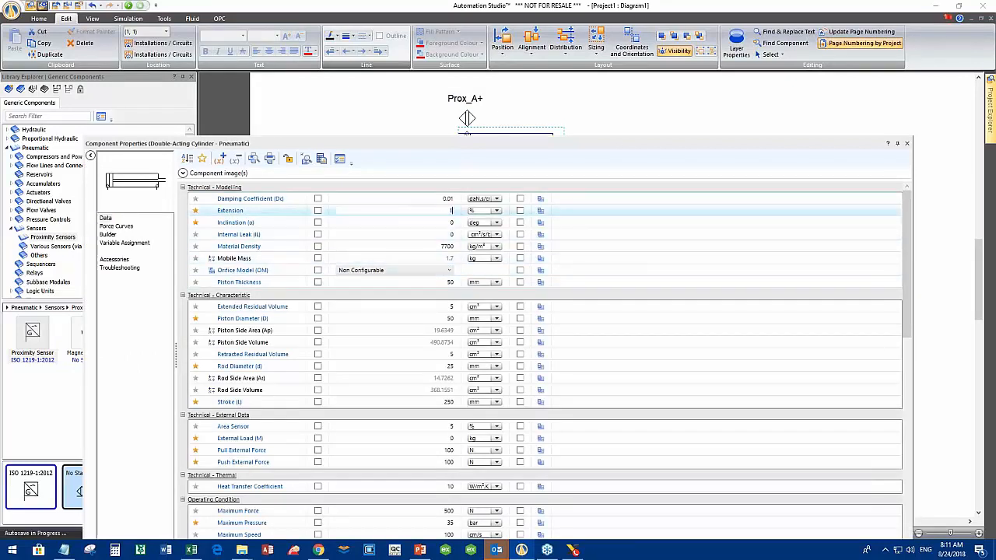
text(00)
key(Return)
click(907, 144)
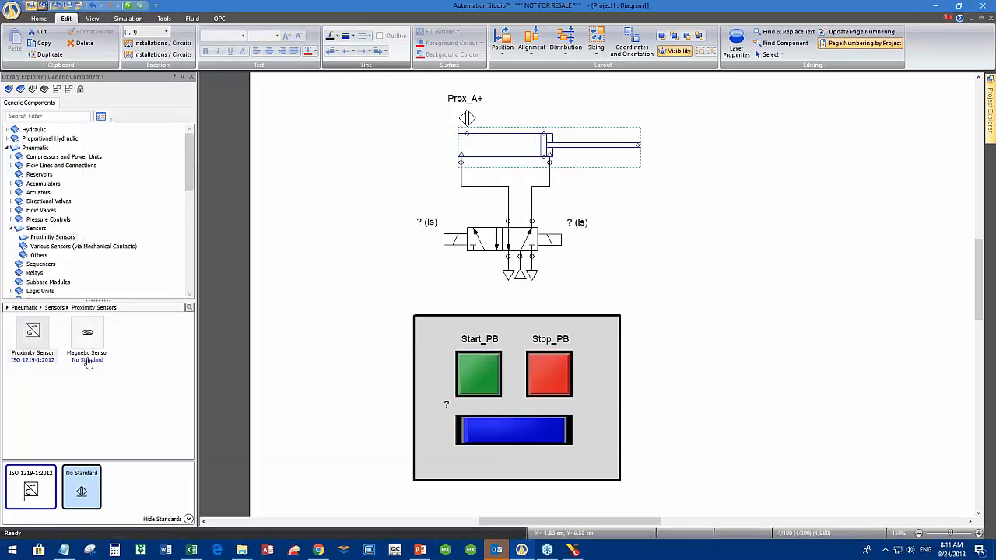
Place a second No Standard proximity sensor above the cylinder's extended piston position with the alias Prox_A-.
drag(89, 508, 547, 119)
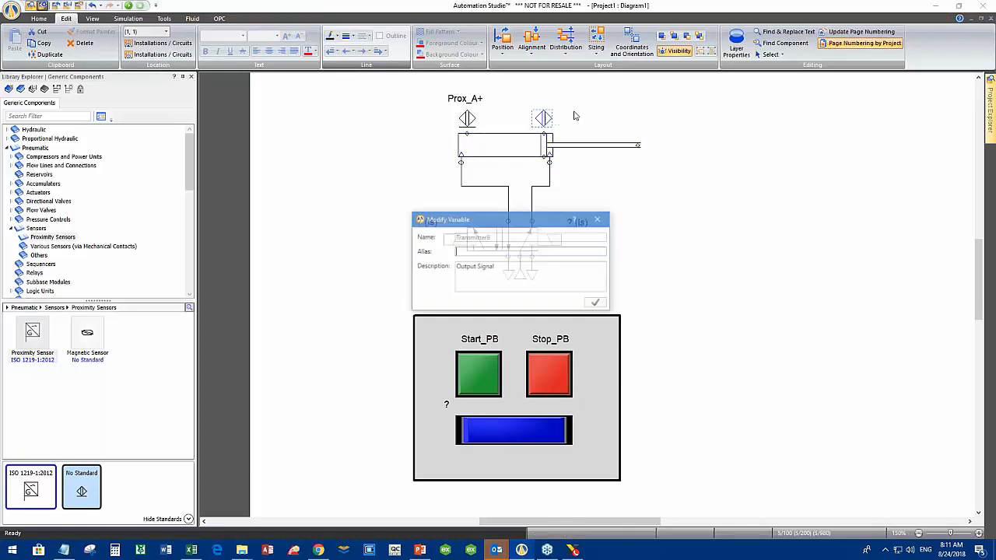
text(Prox_A-)
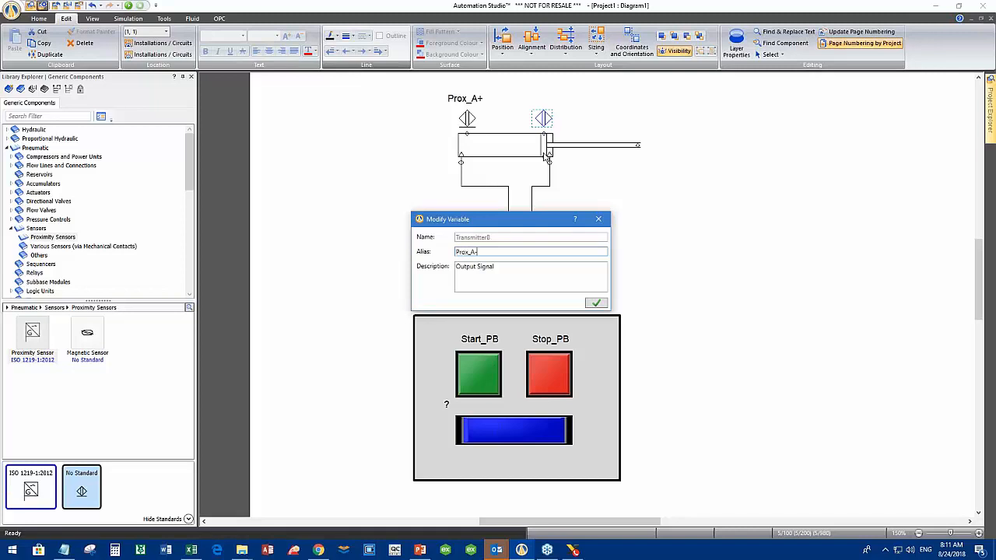
click(596, 303)
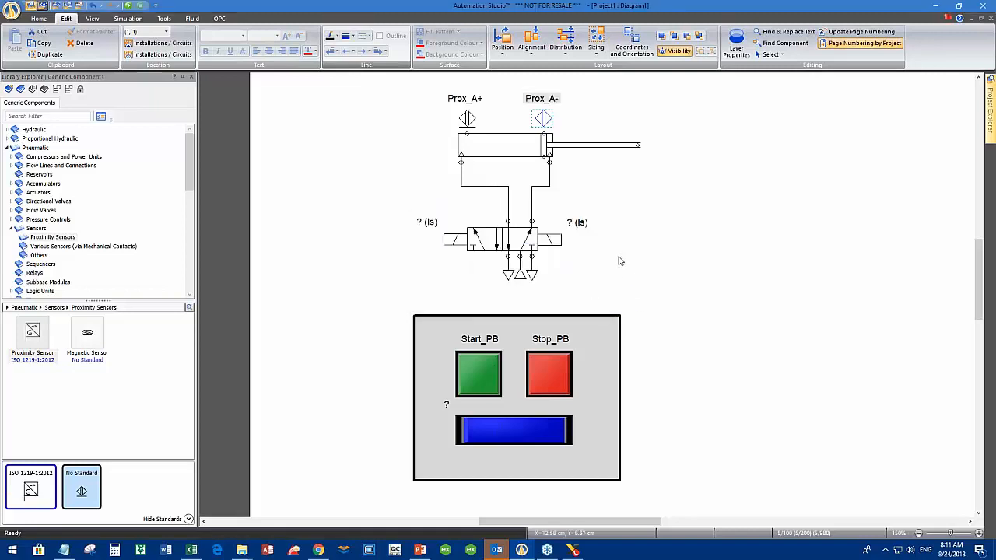
Set the double-acting cylinder's extension to 0 % and deselect it.
double_click(497, 146)
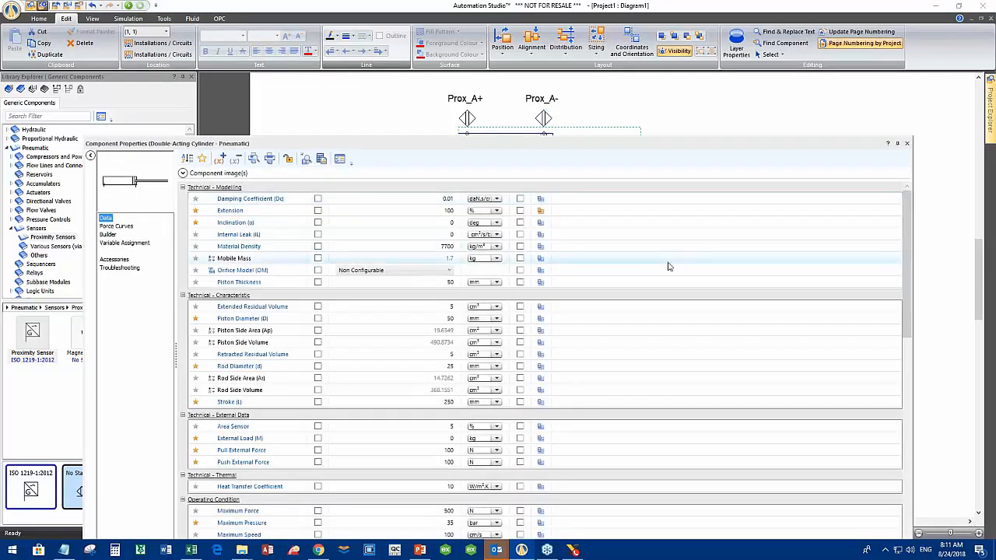
click(460, 214)
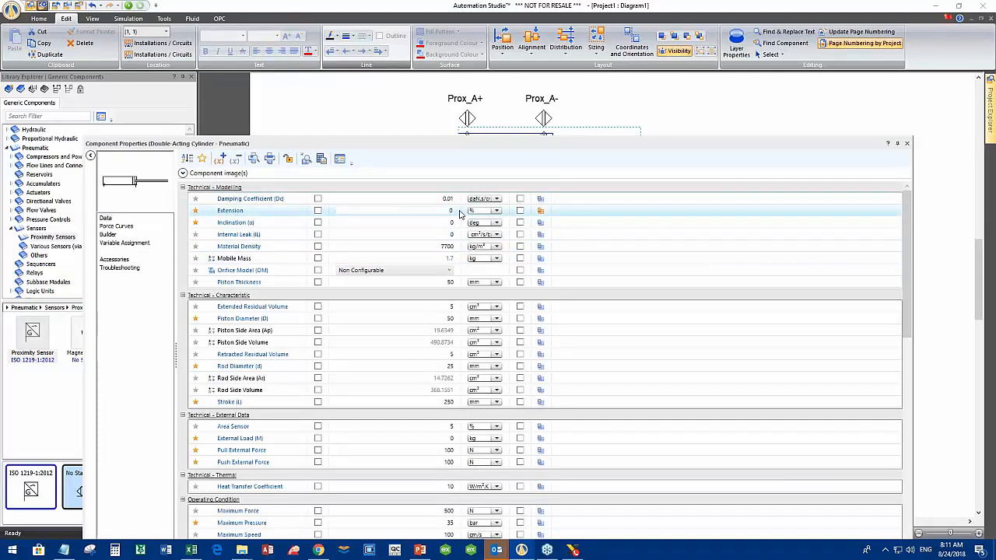
key(Return)
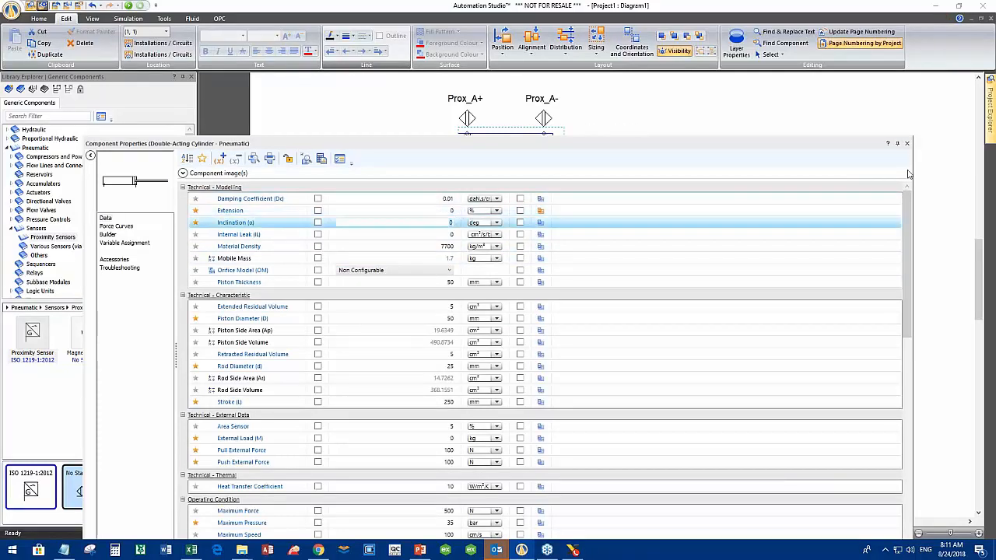
click(907, 144)
click(695, 232)
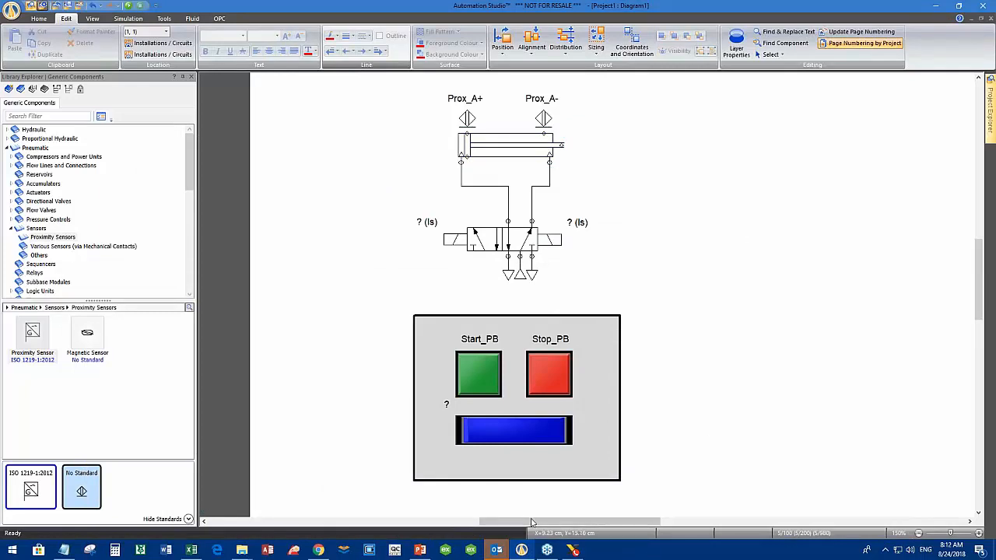
Switch to PowerPoint, review the reference circuit and its input/output variable table, and return to Automation Studio.
click(421, 551)
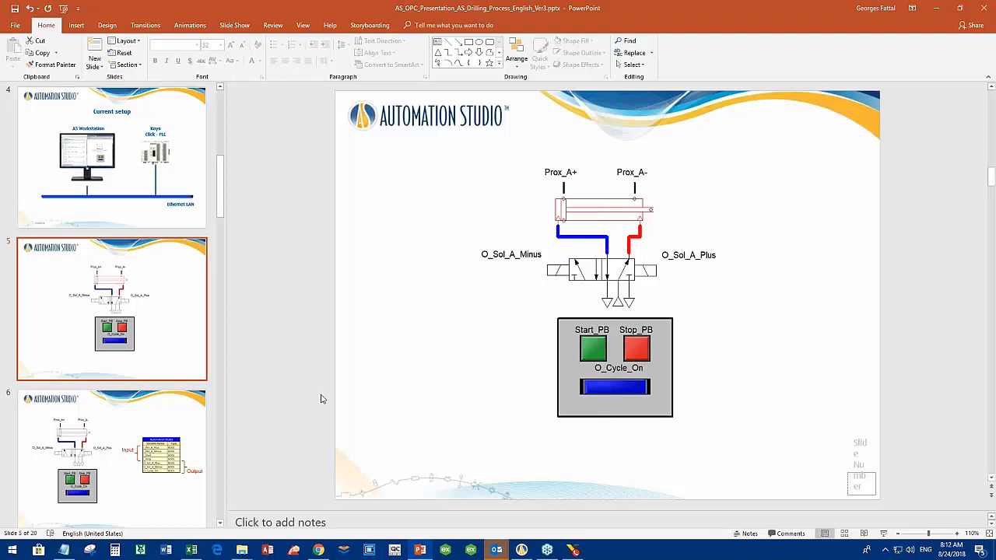
click(156, 462)
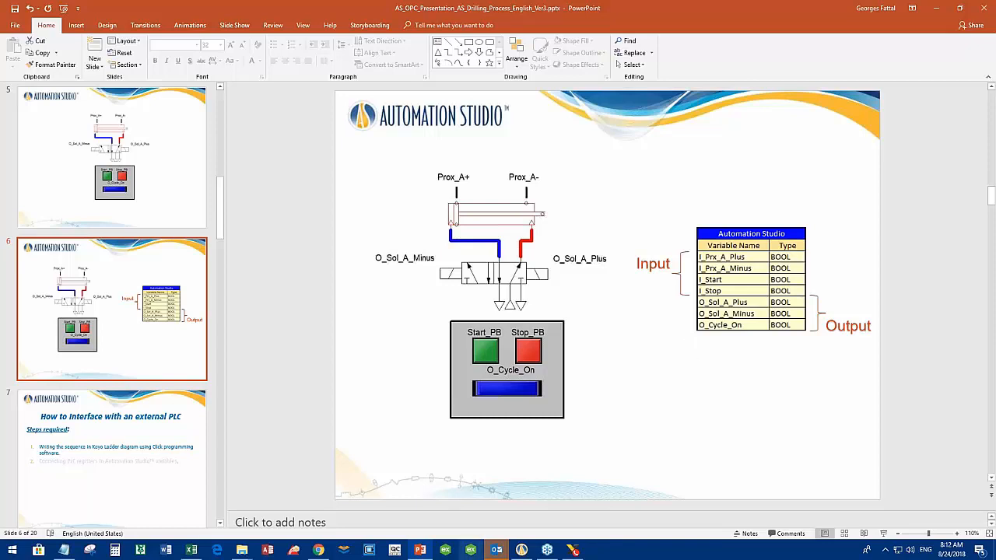
click(523, 550)
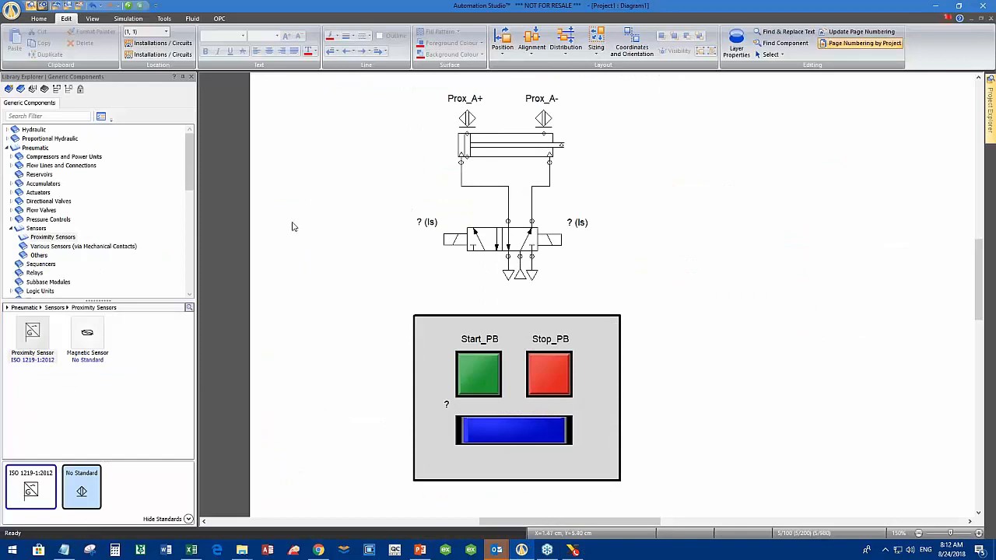
Open the variable assignment settings of the Prox_A+ proximity sensor.
scroll(295, 225, up, 1)
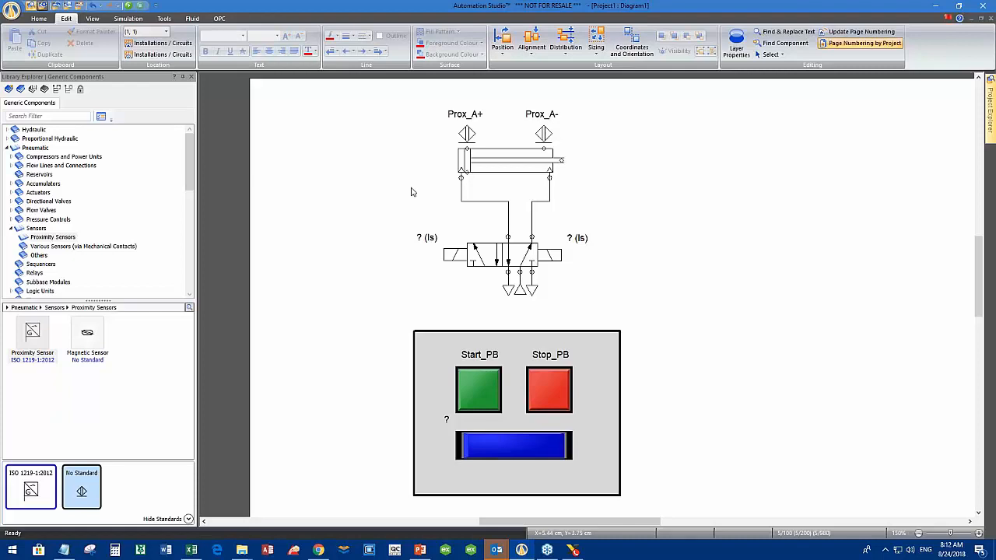
click(470, 135)
double_click(466, 134)
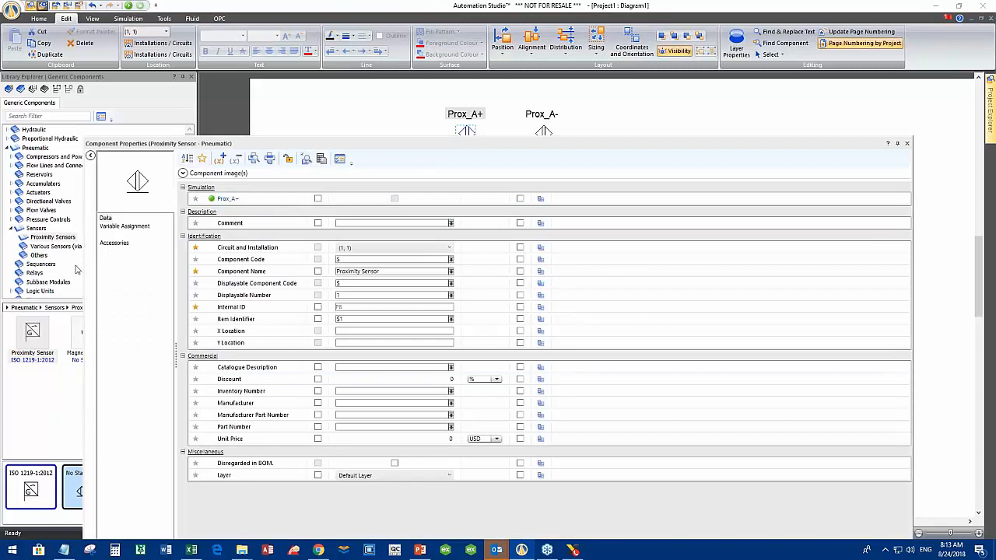
click(109, 226)
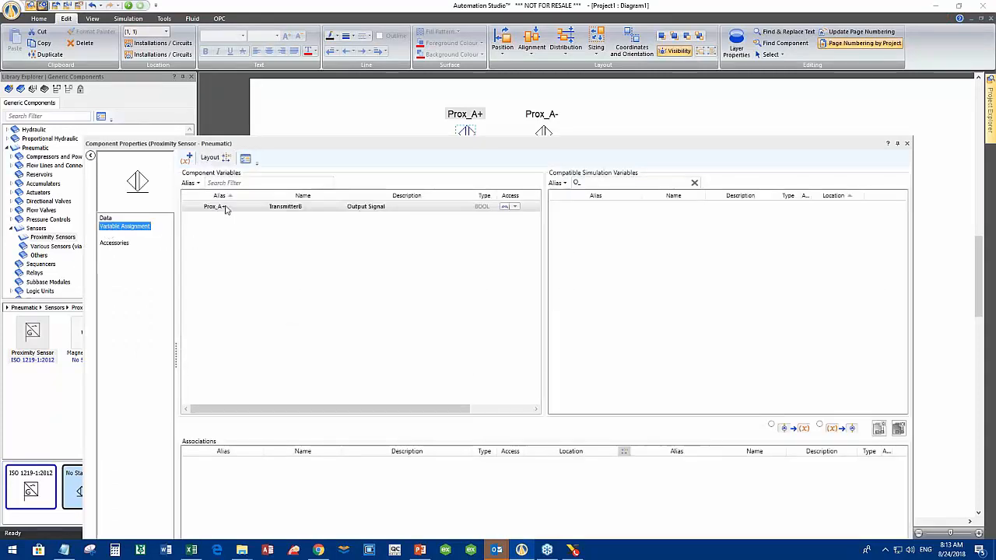
Start a new BOOL variable located in the project root and name it I_Prx_A_Plus.
click(187, 159)
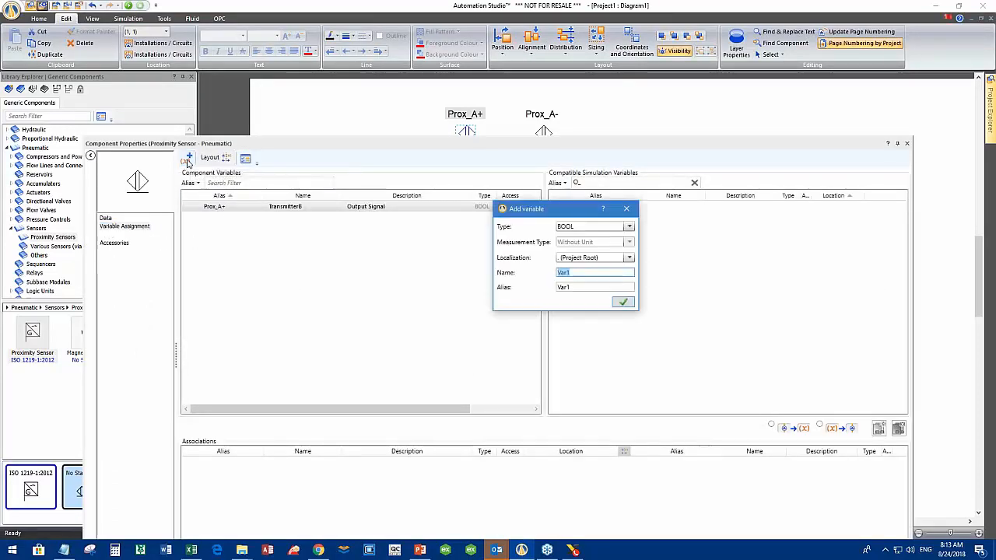
drag(577, 216, 617, 272)
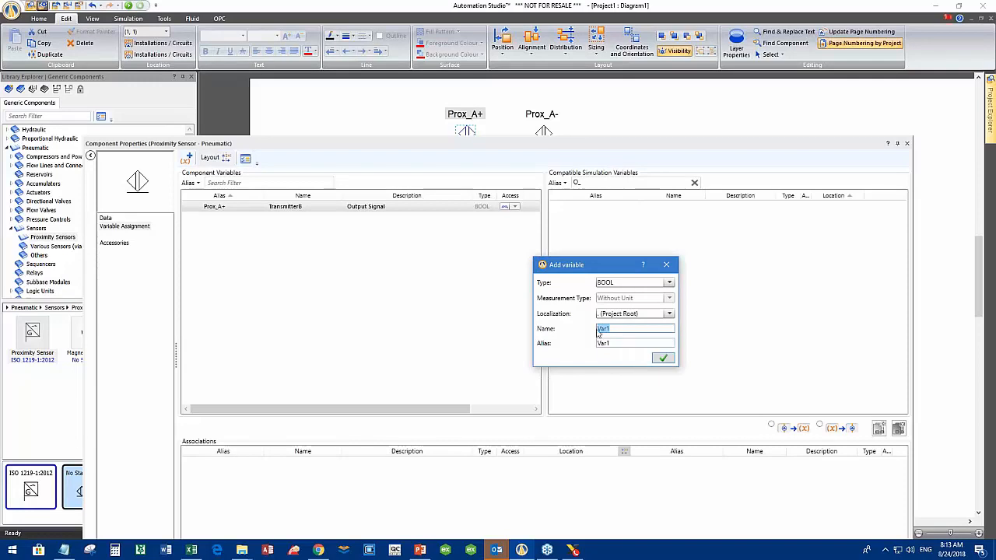
key(BackSpace)
text(I_)
text(Prox)
text(_A_)
text(plus)
click(625, 330)
key(BackSpace)
text(Plus)
Reuse the variable's name I_Prx_A_Plus as its alias and create the variable.
drag(645, 328, 558, 331)
key(ctrl+c)
double_click(614, 343)
key(ctrl+v)
click(663, 358)
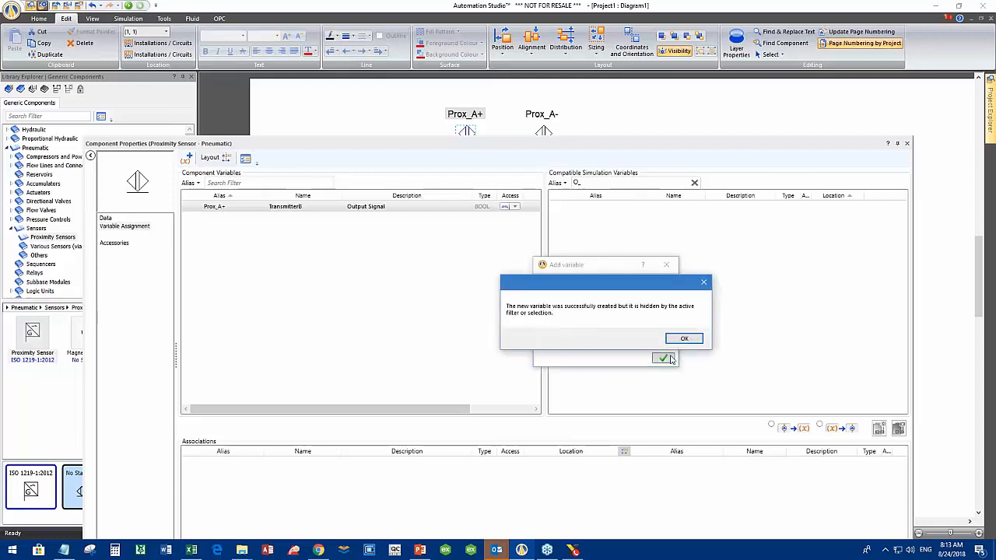
click(684, 339)
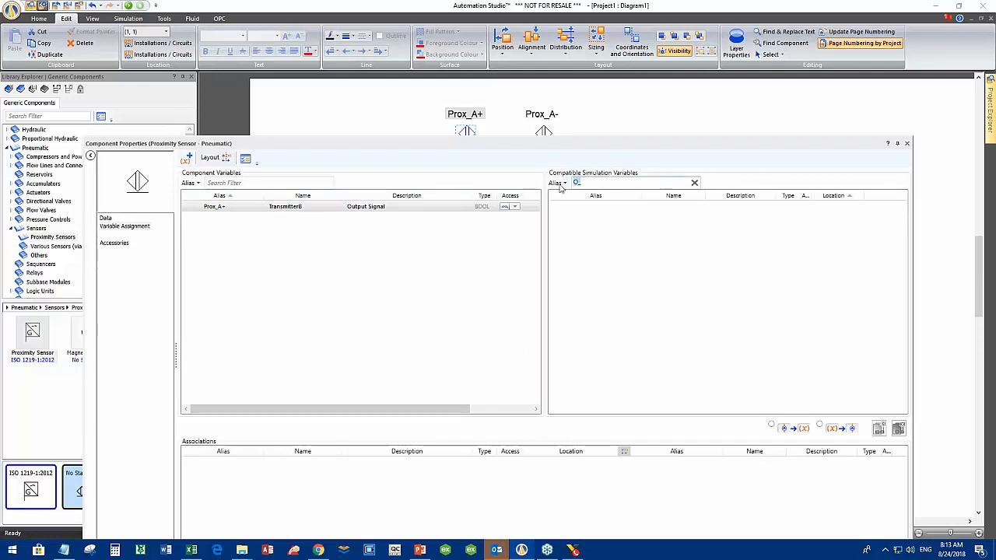
Filter the compatible simulation variables by I_ and associate I_Prx_A_Plus with the Prox_A+ sensor's output signal.
text(I)
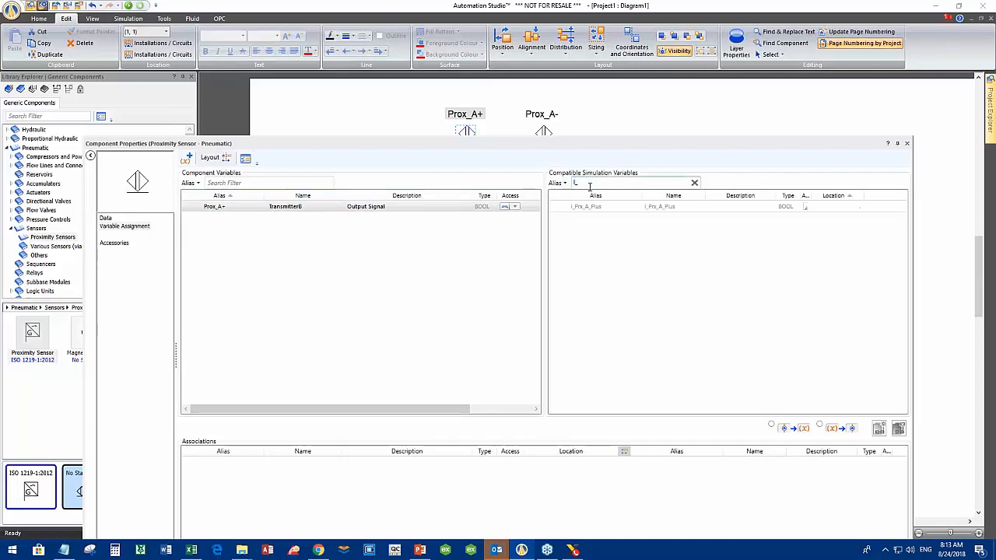
click(596, 210)
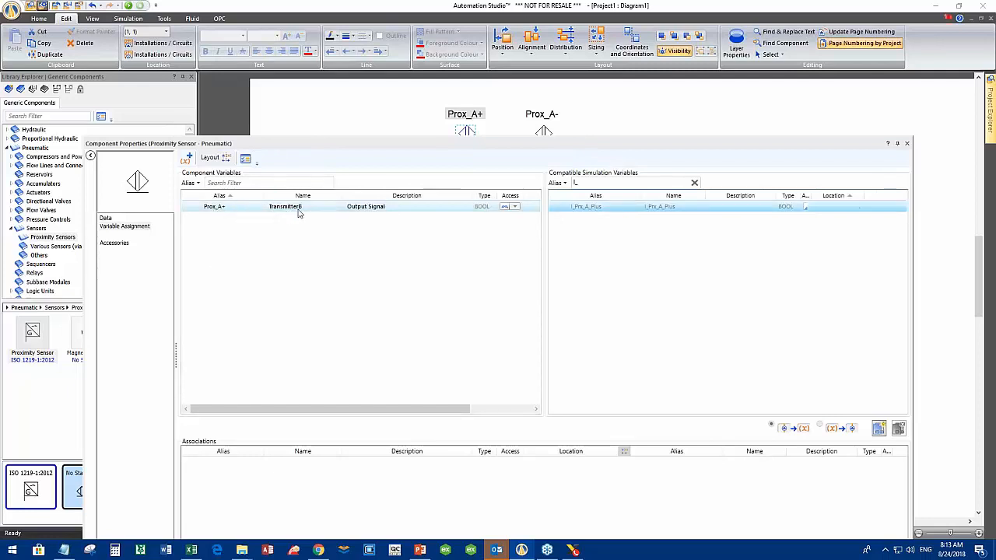
double_click(579, 208)
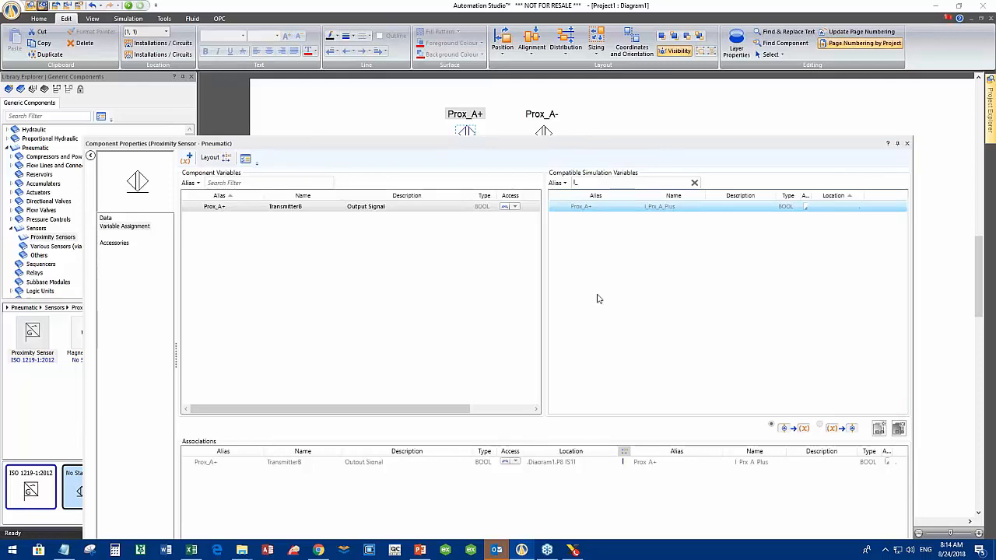
click(907, 145)
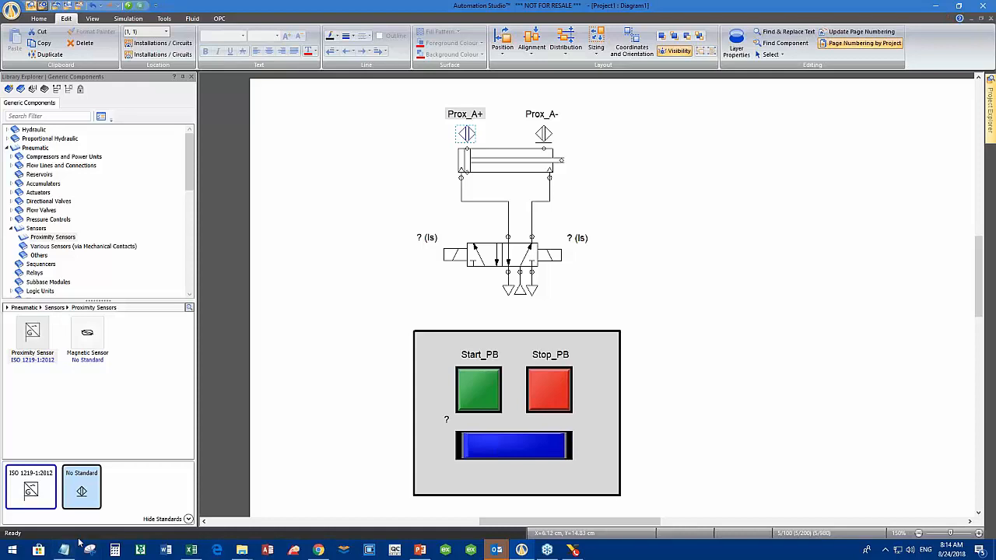
Switch to File Explorer's OPC_Tags folder and enlarge the window to view the full path of AS_OPC_Tags.xls.
click(242, 551)
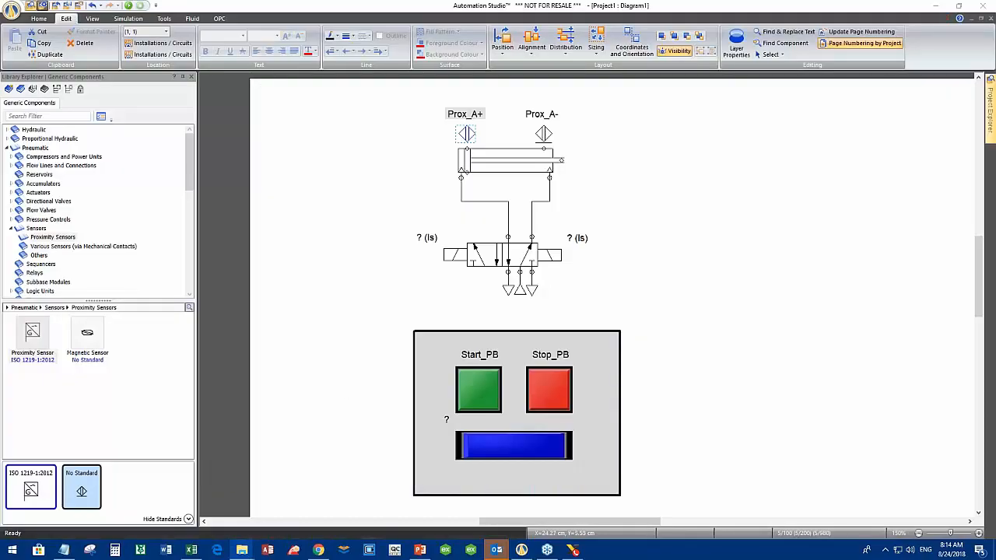
drag(965, 87, 436, 87)
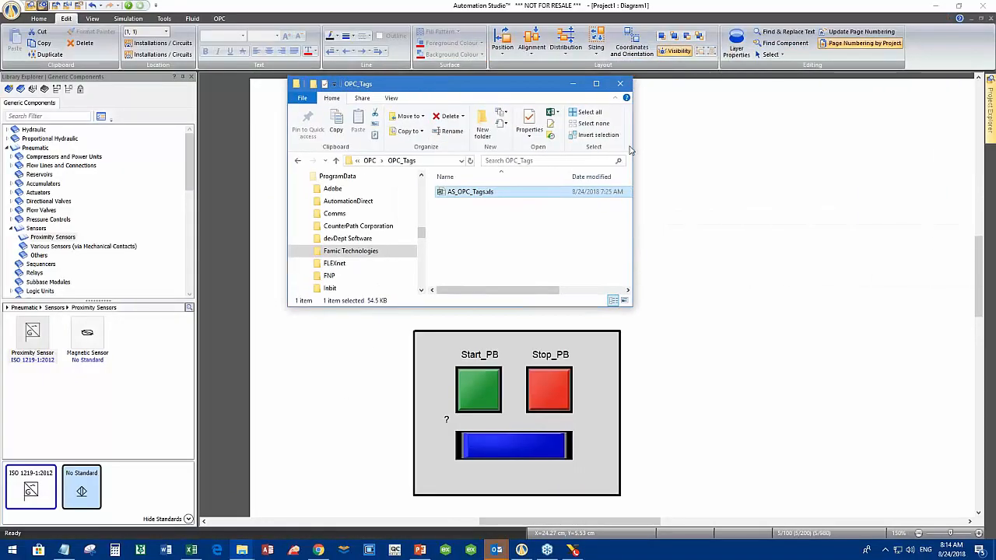
drag(634, 140, 869, 141)
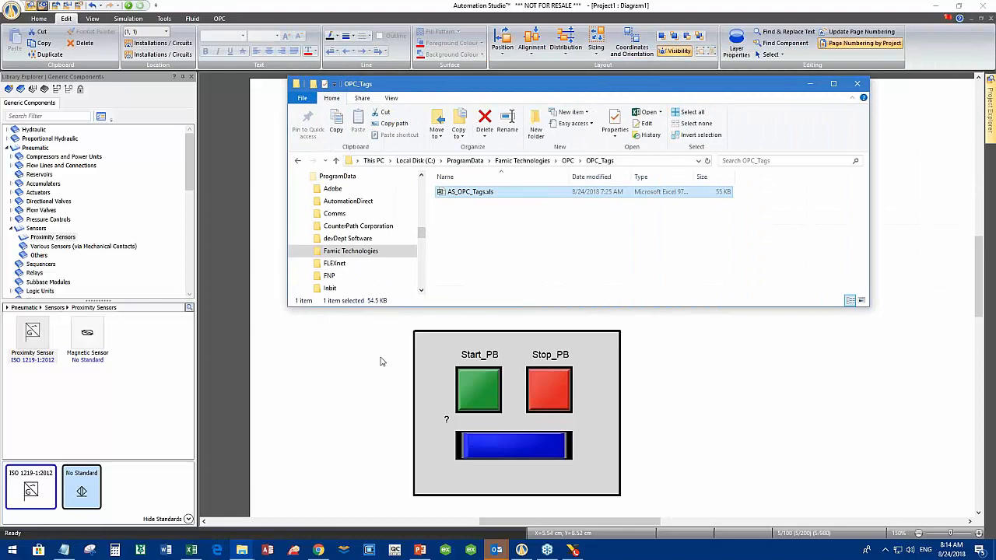
drag(529, 307, 507, 467)
mouse_move(423, 329)
mouse_down()
mouse_move(420, 289)
mouse_move(418, 314)
mouse_up()
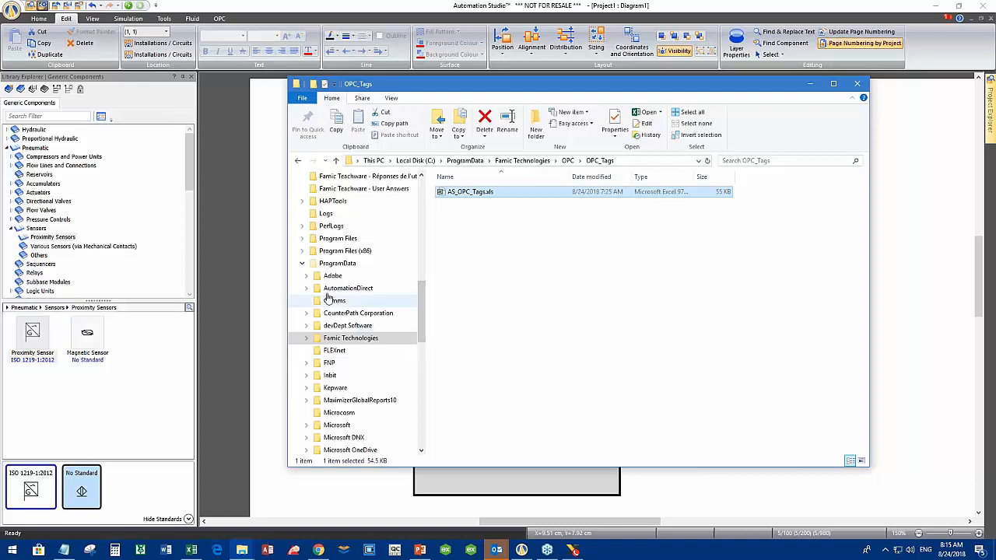
Browse to ProgramData > Famic Technologies > OPC > OPC_Tags and open AS_OPC_Tags.xls in Excel.
click(308, 341)
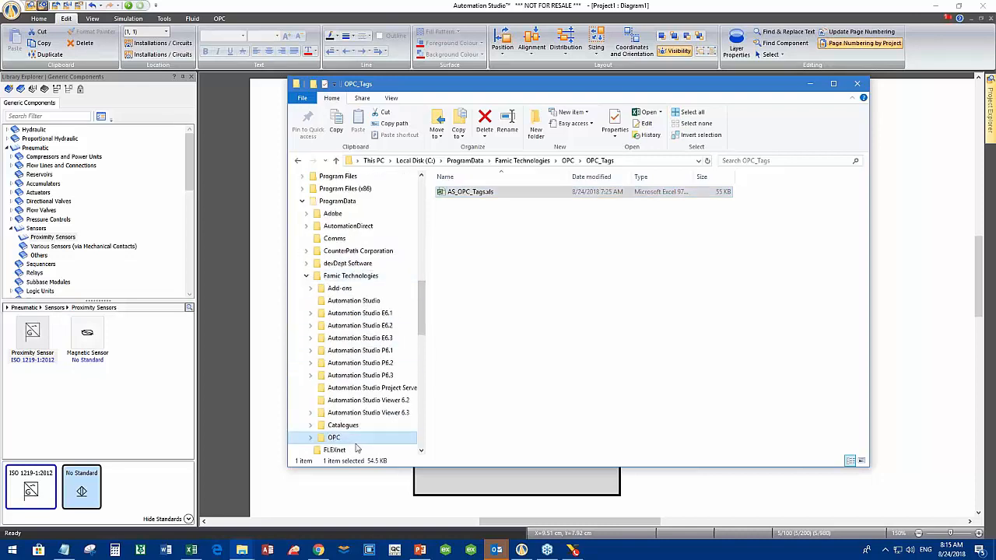
click(326, 442)
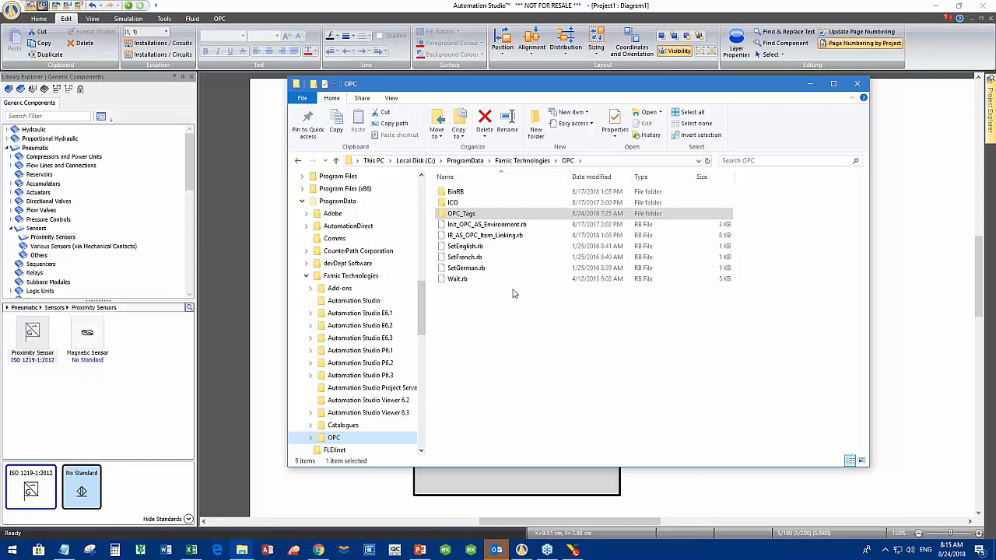
click(443, 218)
double_click(443, 218)
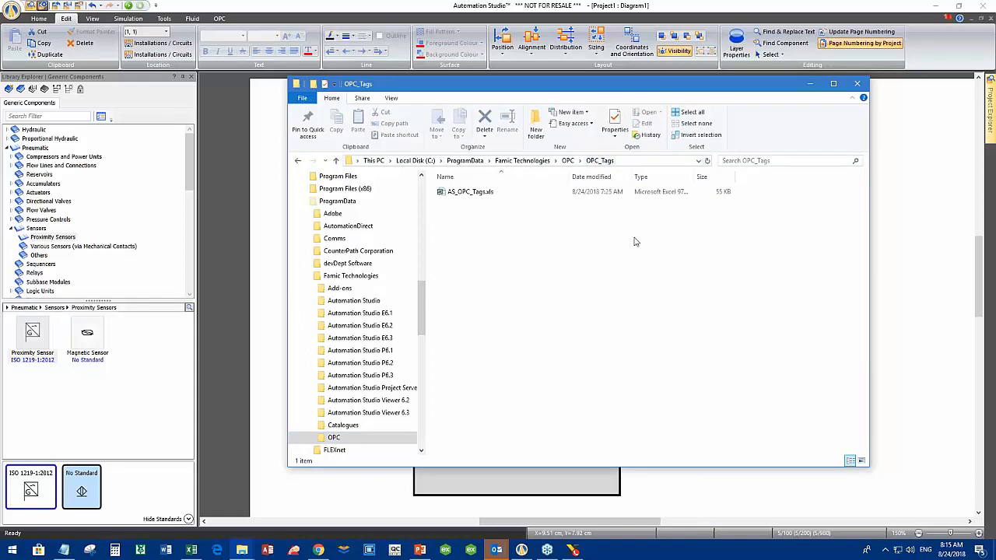
double_click(448, 194)
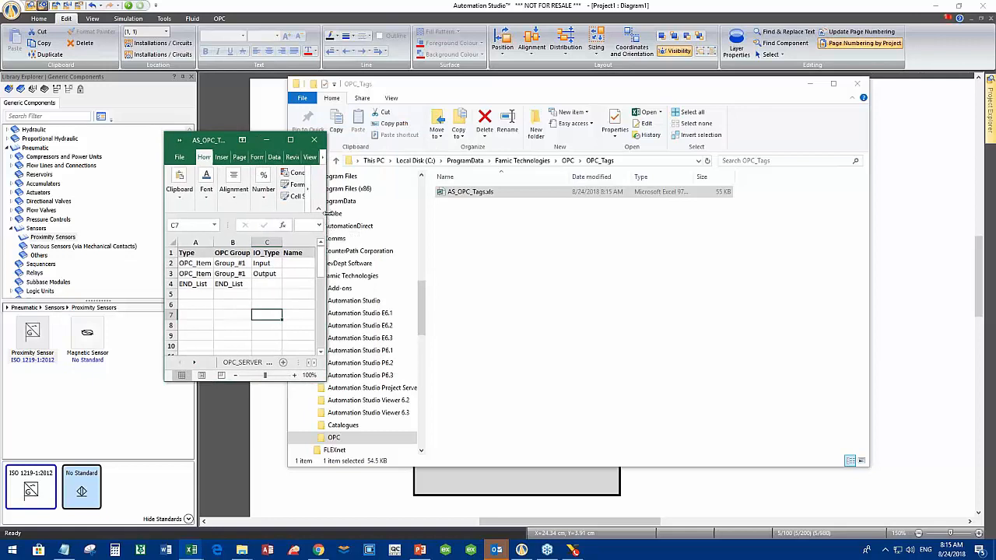
Widen the AS_OPC_Tags.xls window to show all columns, minimize File Explorer, and reposition the workbook below the cylinder in the diagram.
drag(326, 221, 925, 250)
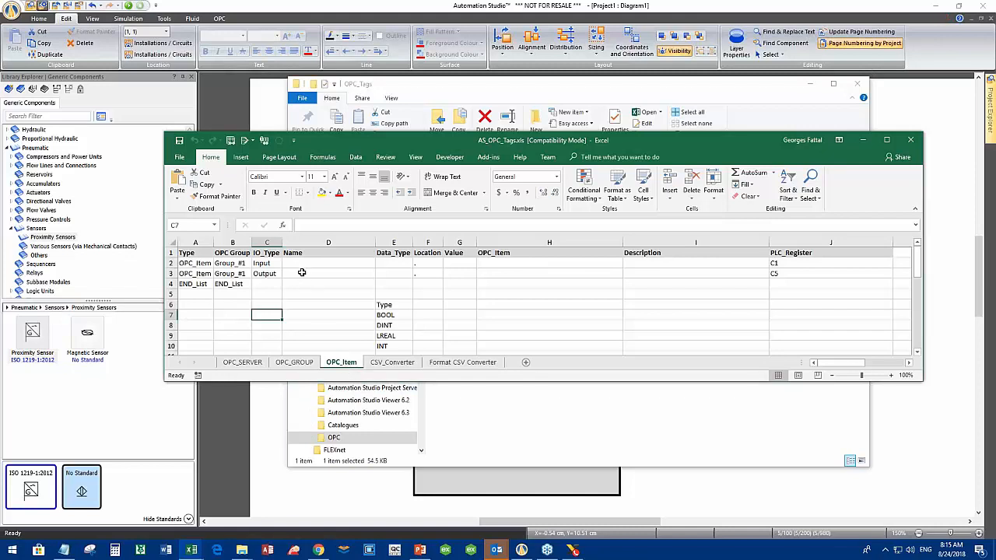
drag(335, 142, 299, 248)
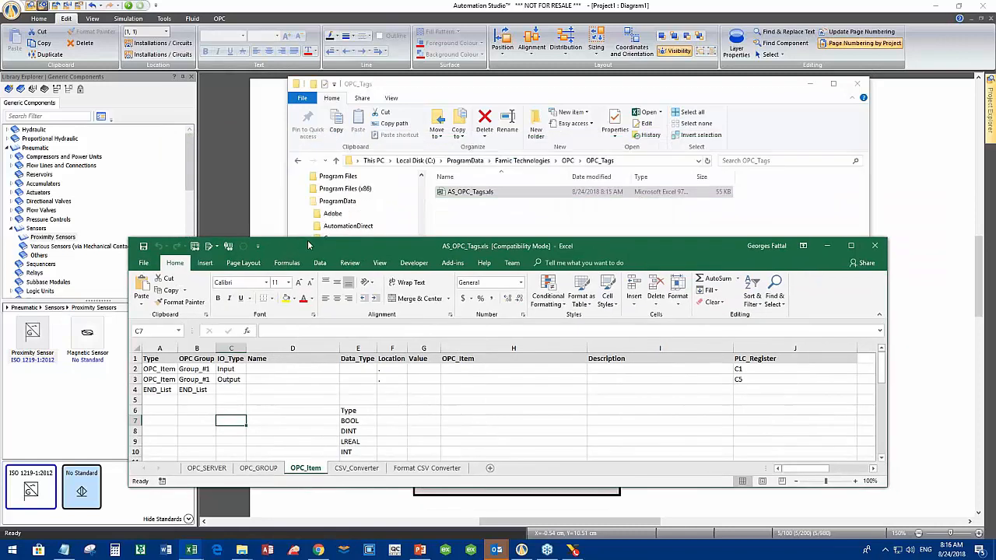
click(792, 82)
click(810, 83)
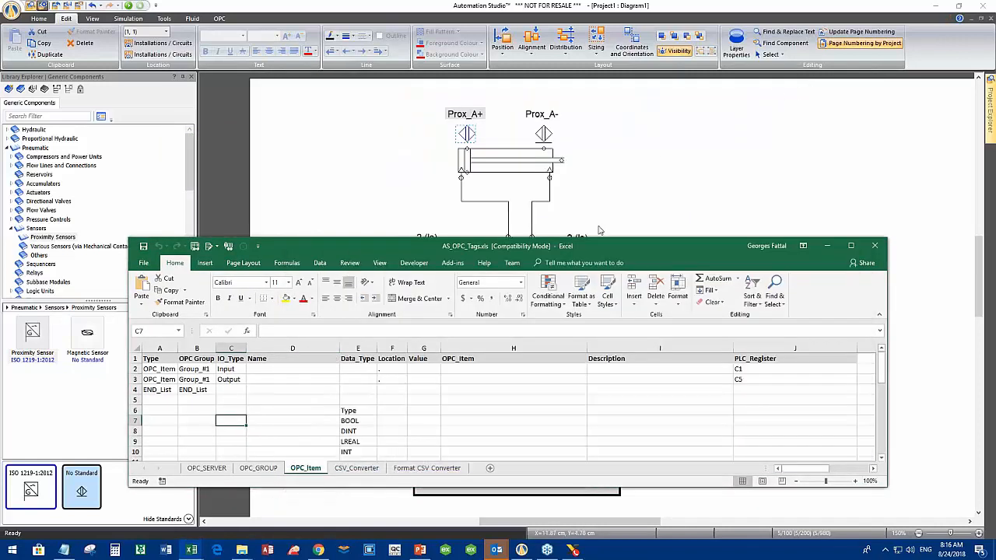
drag(524, 250, 585, 219)
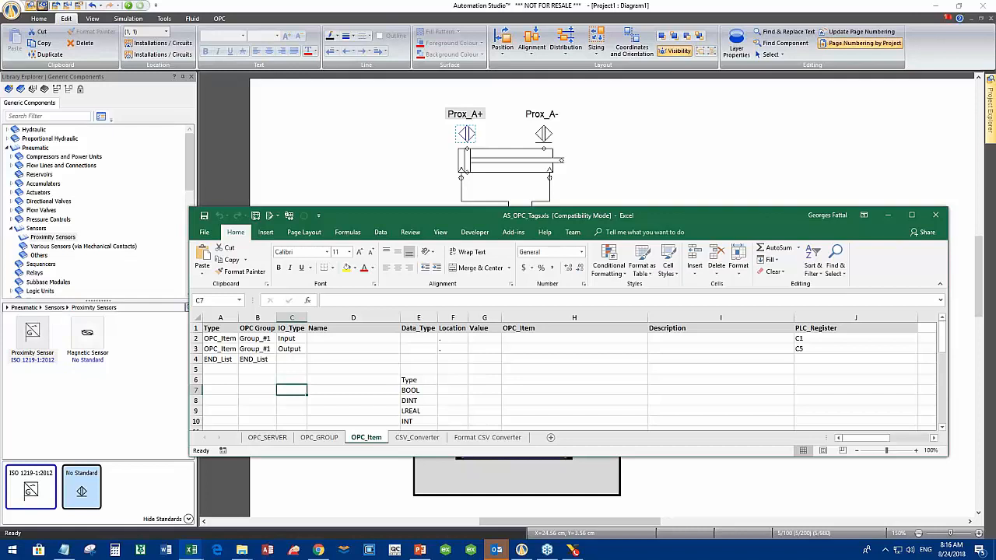
key(alt+Tab)
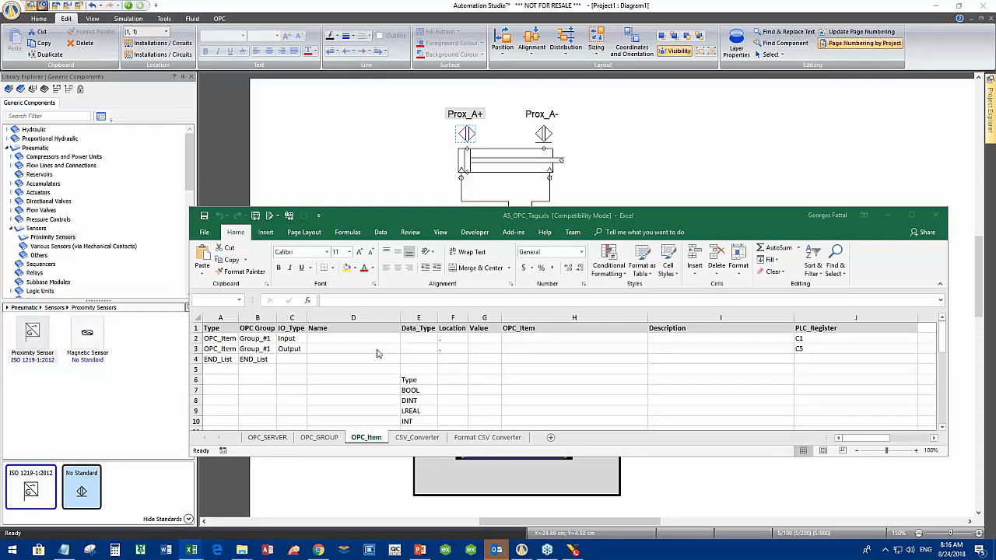
Insert six blank rows between the Input and Output rows of the OPC_Item sheet.
click(327, 339)
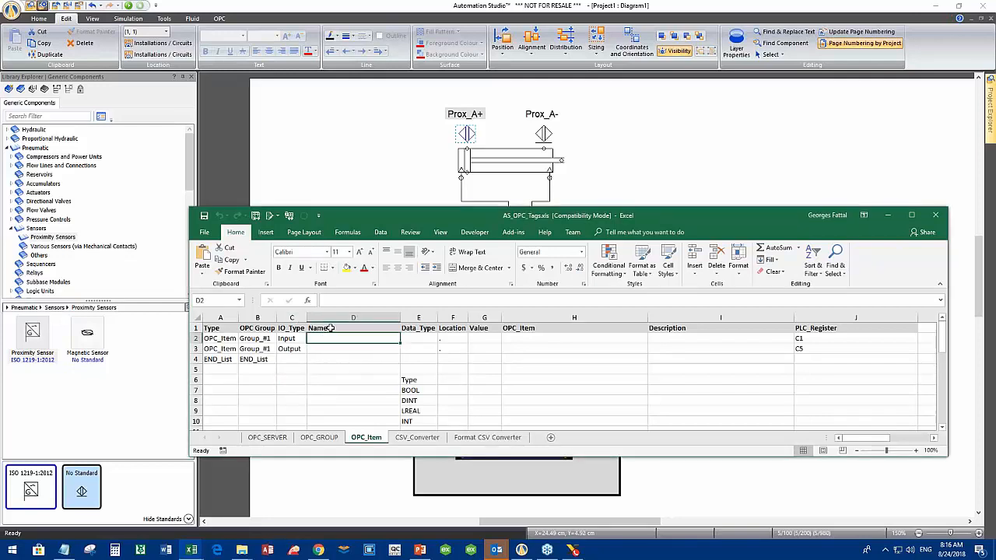
click(195, 338)
drag(195, 349, 197, 403)
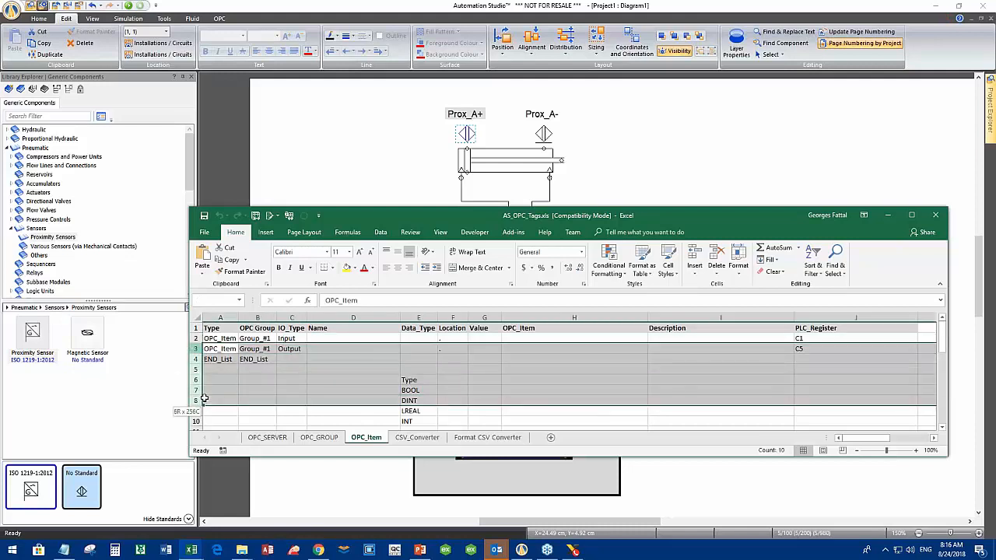
right_click(196, 348)
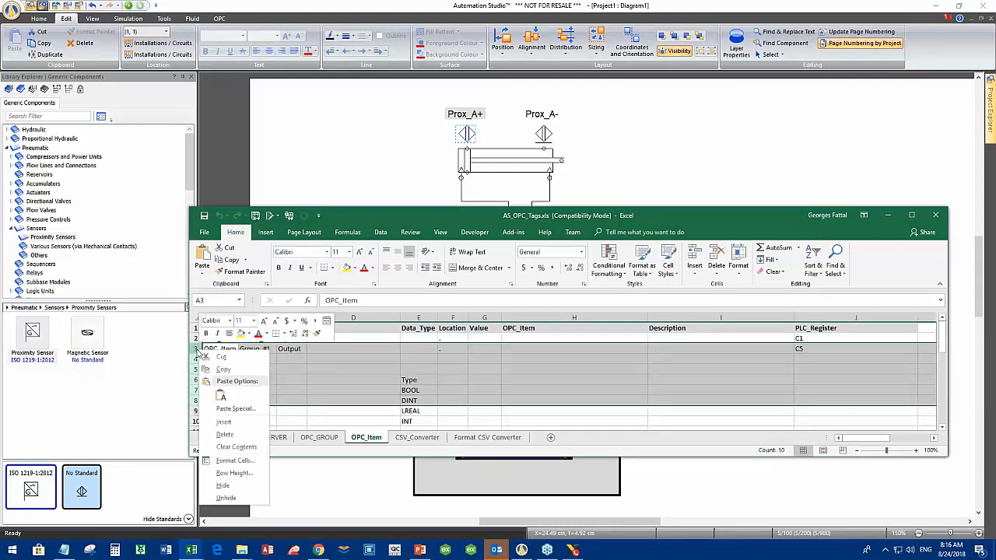
click(216, 422)
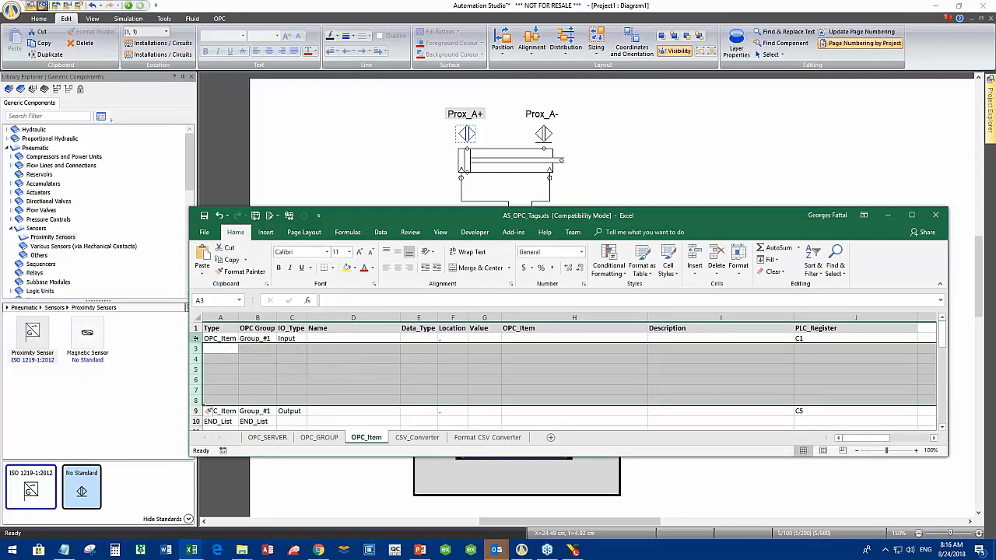
Enter the tag names I_Prx_A_Plus in D2 and I_Prx_A_Minus in D3 for the two proximity sensors.
click(315, 338)
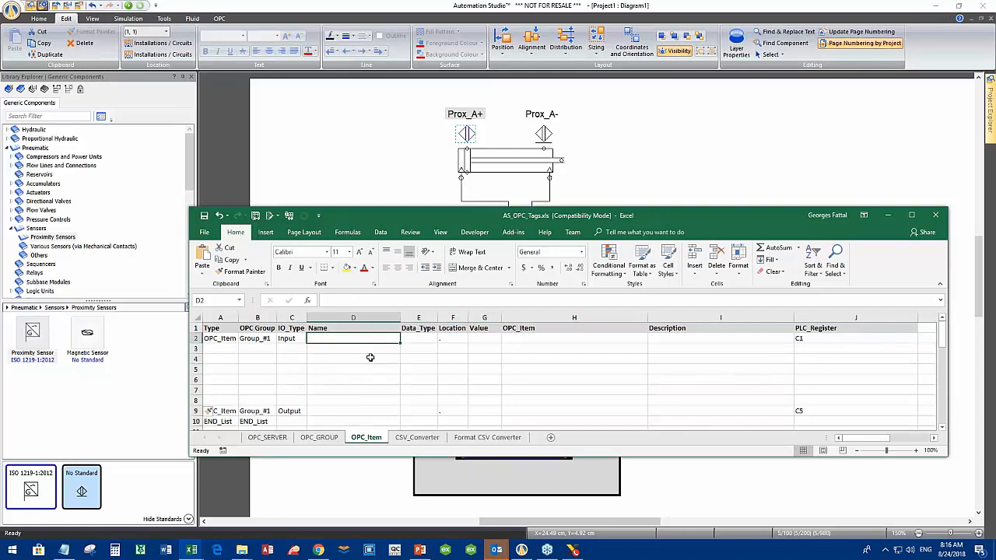
text(I_Prx_A_Plus)
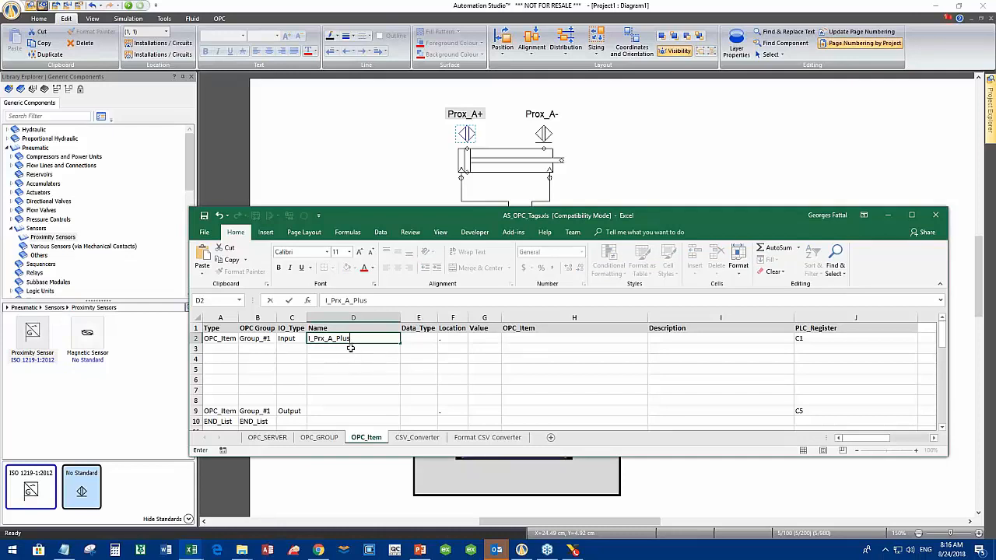
drag(352, 339, 304, 336)
key(ctrl+c)
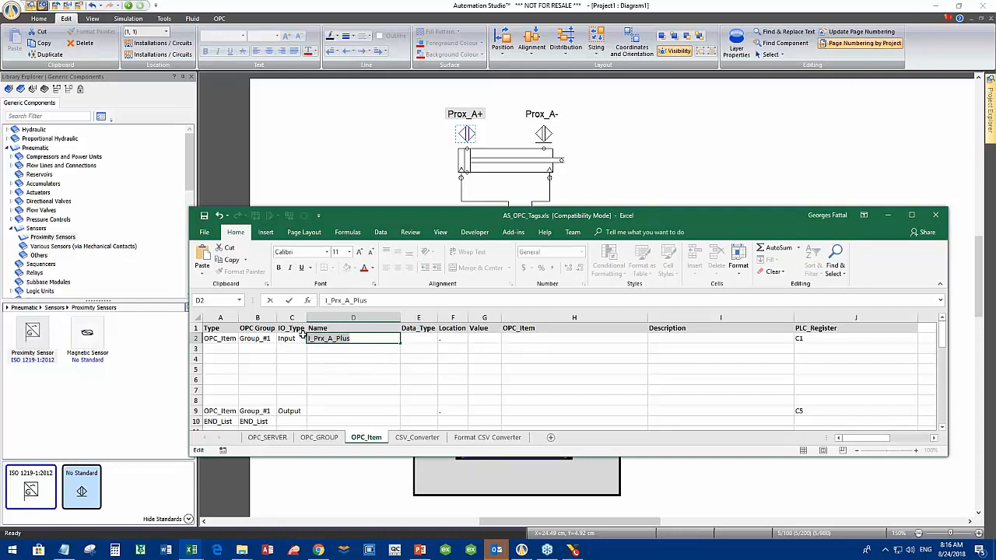
click(319, 348)
key(ctrl+v)
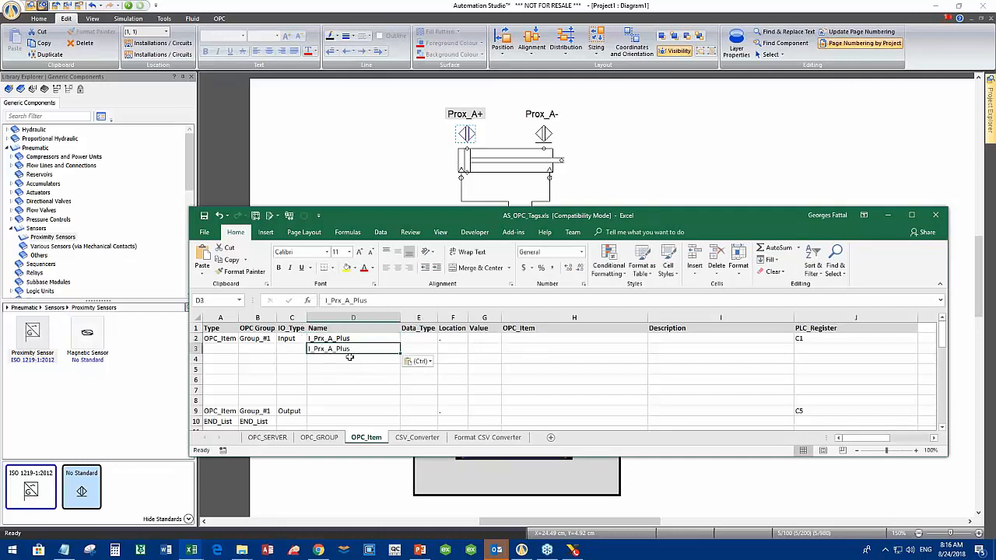
drag(353, 301, 417, 300)
text(Min)
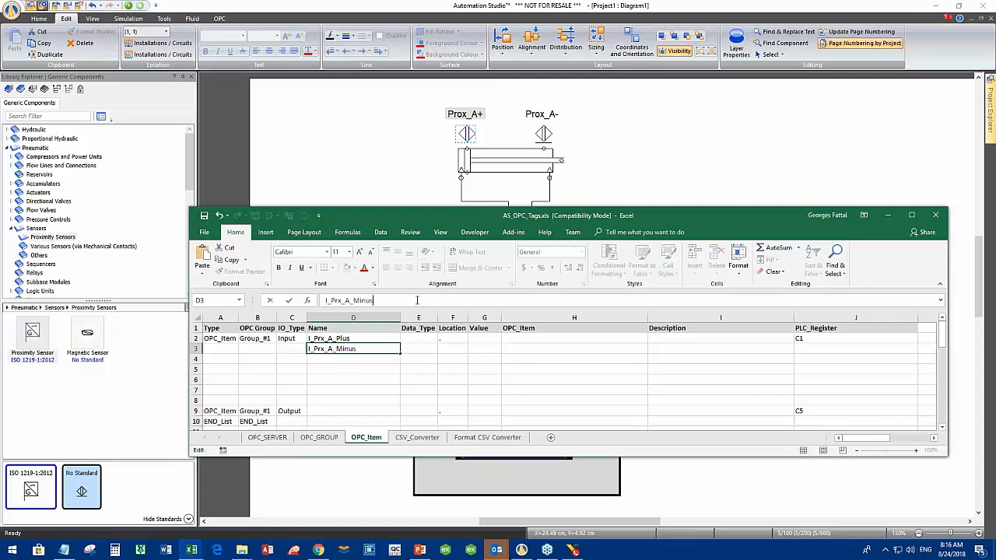
drag(505, 212, 923, 146)
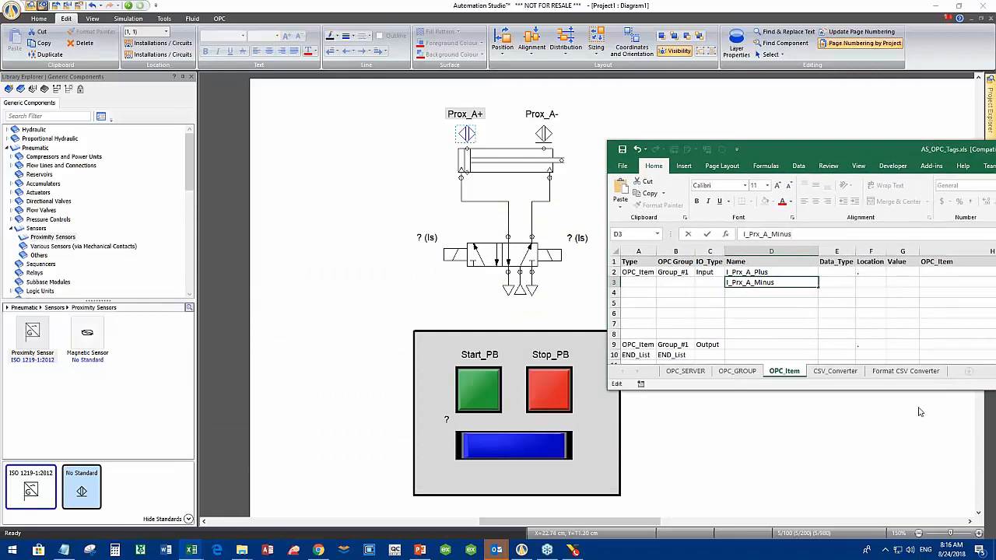
click(474, 246)
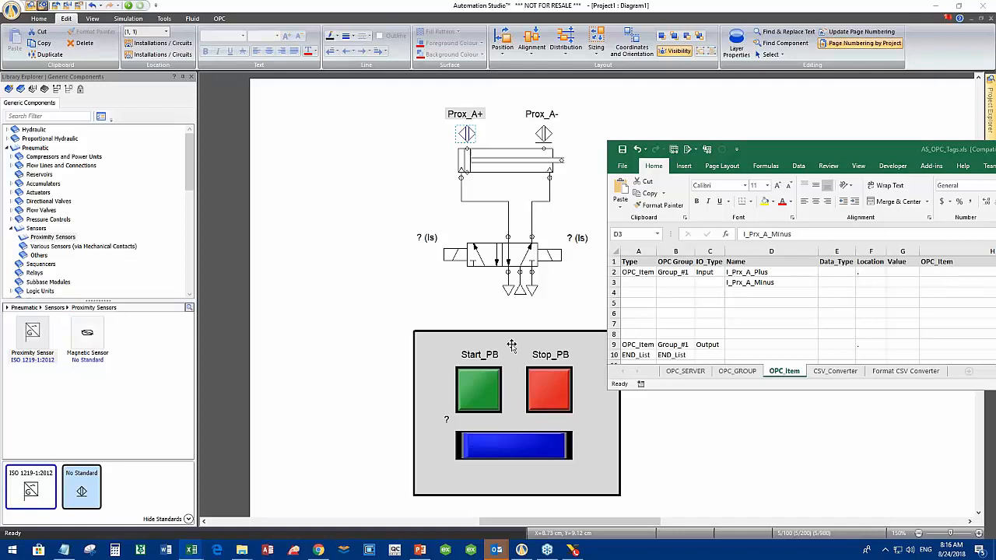
Enter the pushbutton tag names I_Start in D4 and I_Stop in D5.
click(739, 295)
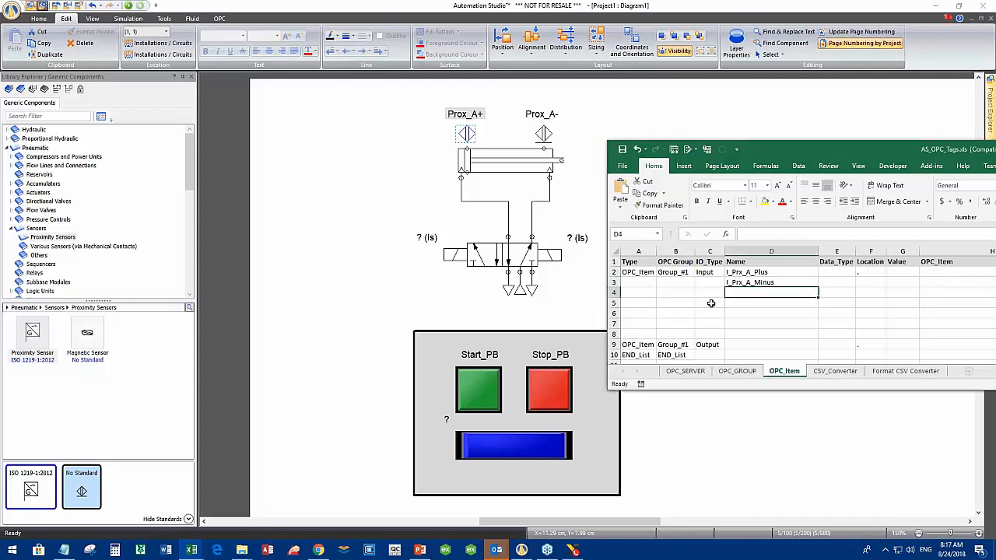
text(I_Start)
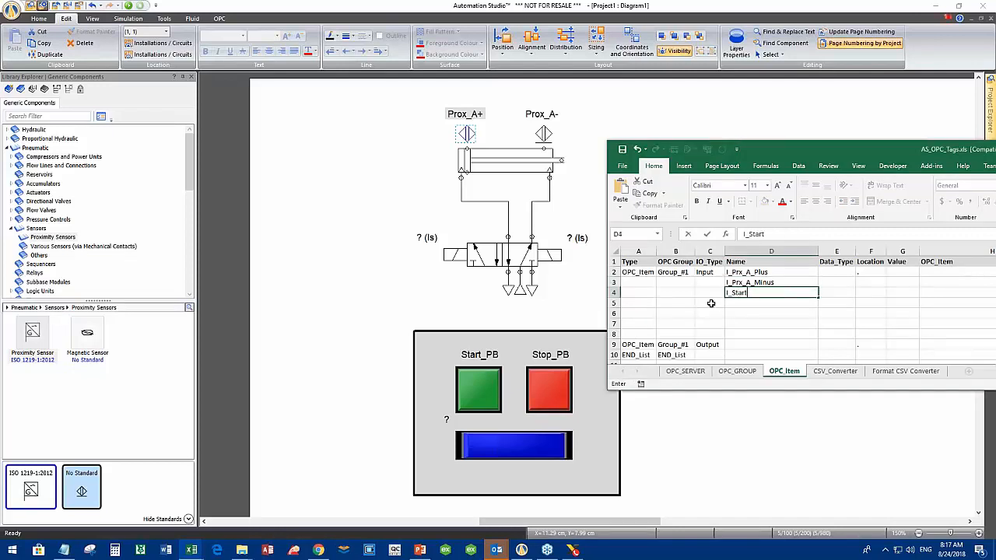
key(Return)
text(I)
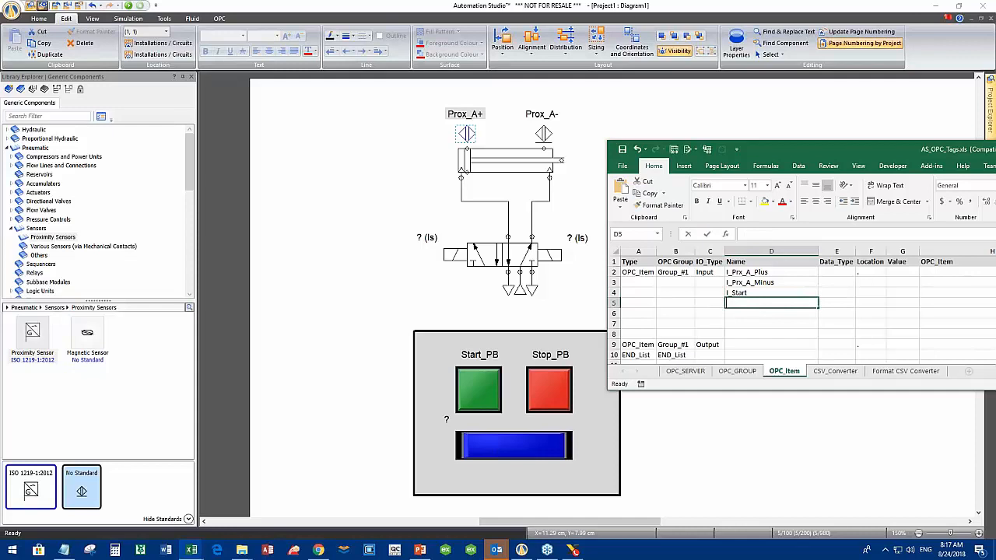
text(_Start)
text(op)
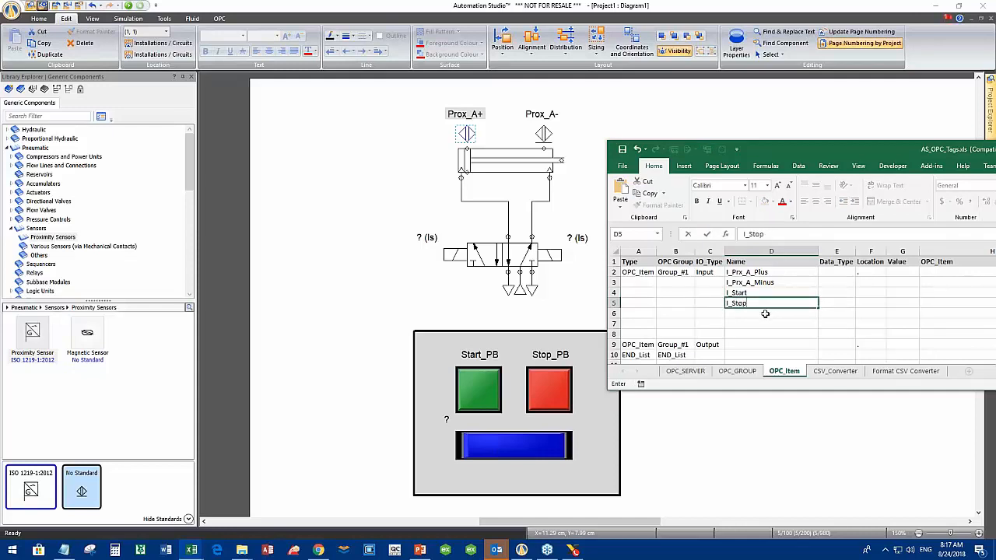
key(Return)
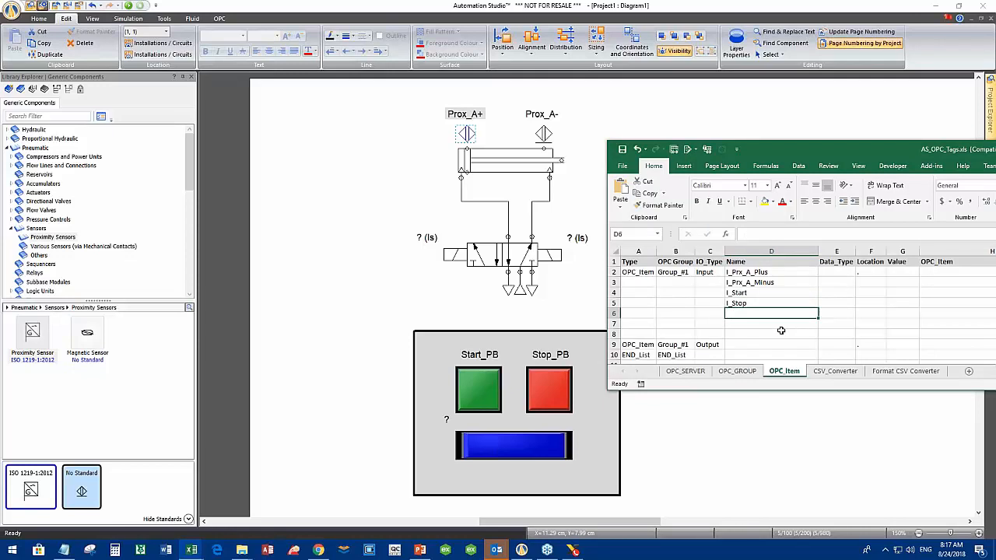
Enter the solenoid tag name O_Sol_A_Plus in D6 and copy its text.
text(O_)
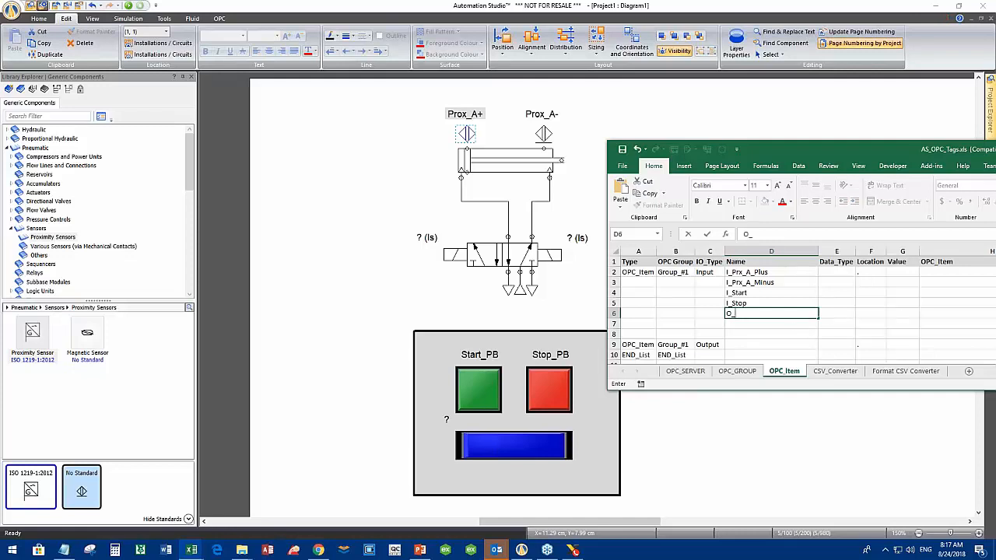
drag(778, 148, 755, 314)
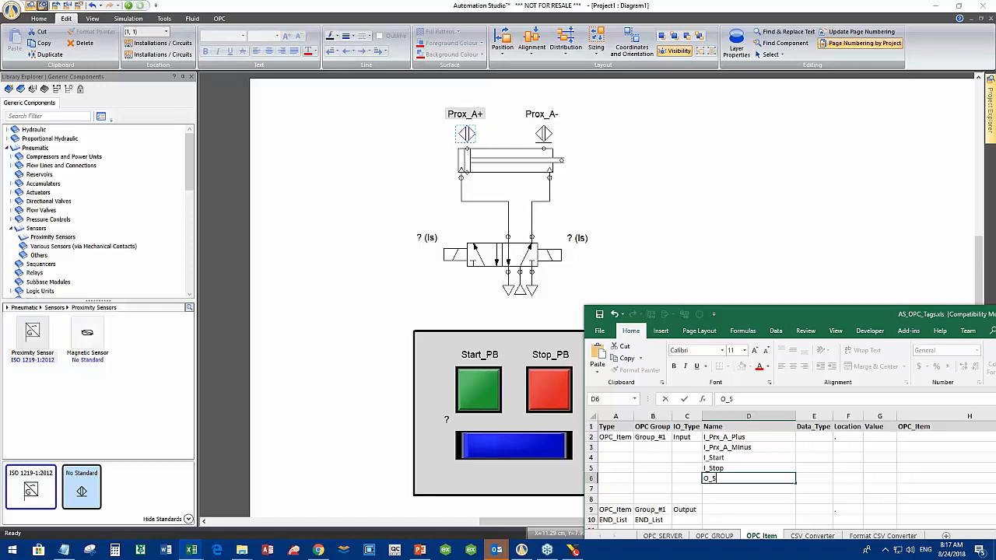
text(ol_A_Plus)
drag(750, 478, 704, 478)
key(ctrl+c)
click(704, 477)
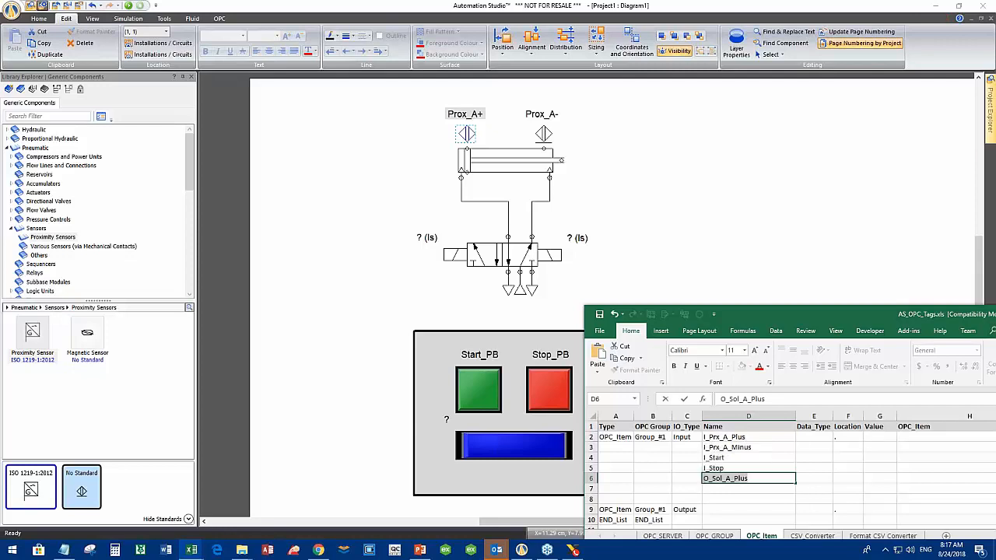
Paste the copied name into D7, change it to O_Sol_A_Minus, and enter O_Cycle_On in D8.
click(721, 489)
key(ctrl+v)
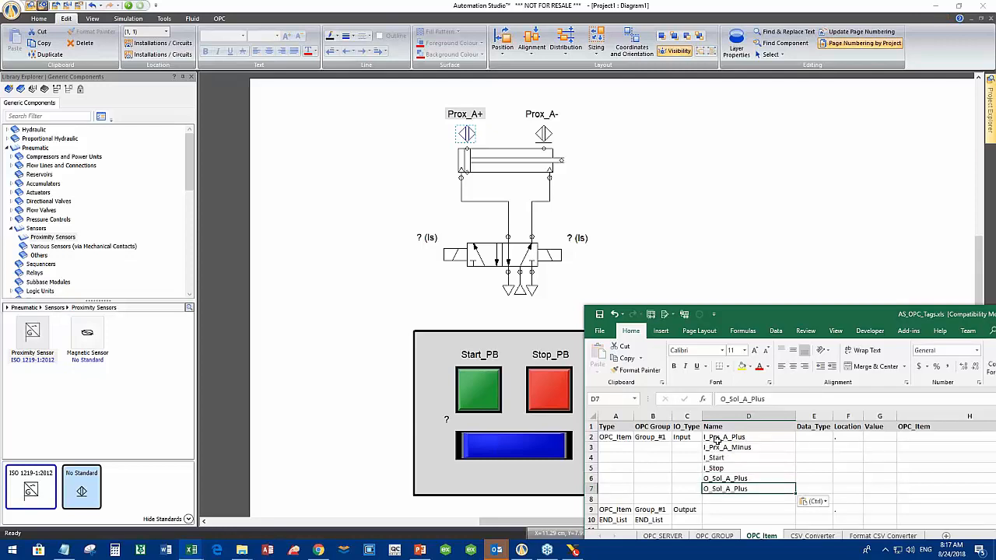
click(765, 399)
key(BackSpace)
key(BackSpace)
key(BackSpace)
key(BackSpace)
text(Min)
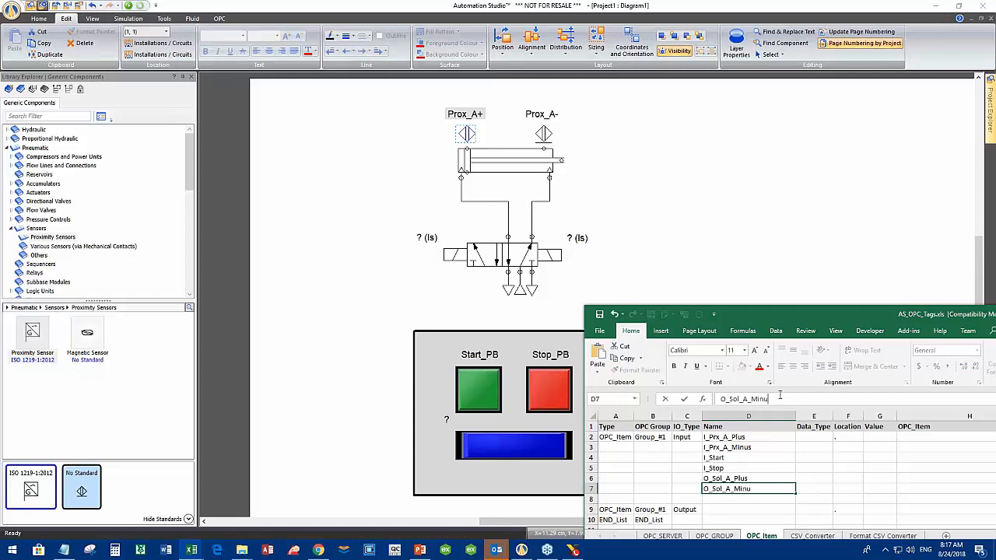
text(us)
click(716, 500)
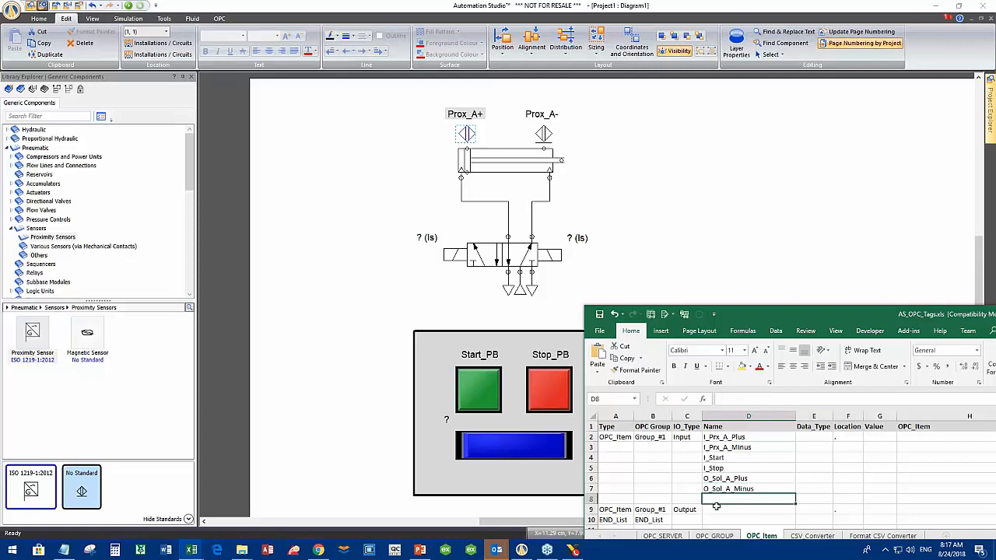
text(O_Cycle_On)
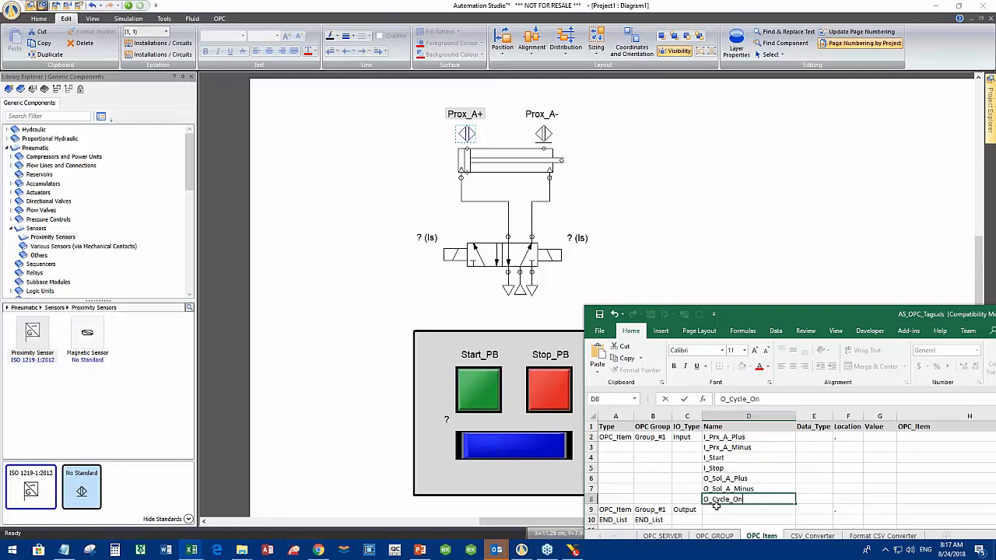
Copy the OPC_Item, Group_#1 and Input entries from A2:C2 into rows 3 to 5 for the remaining input tags.
drag(769, 316, 419, 160)
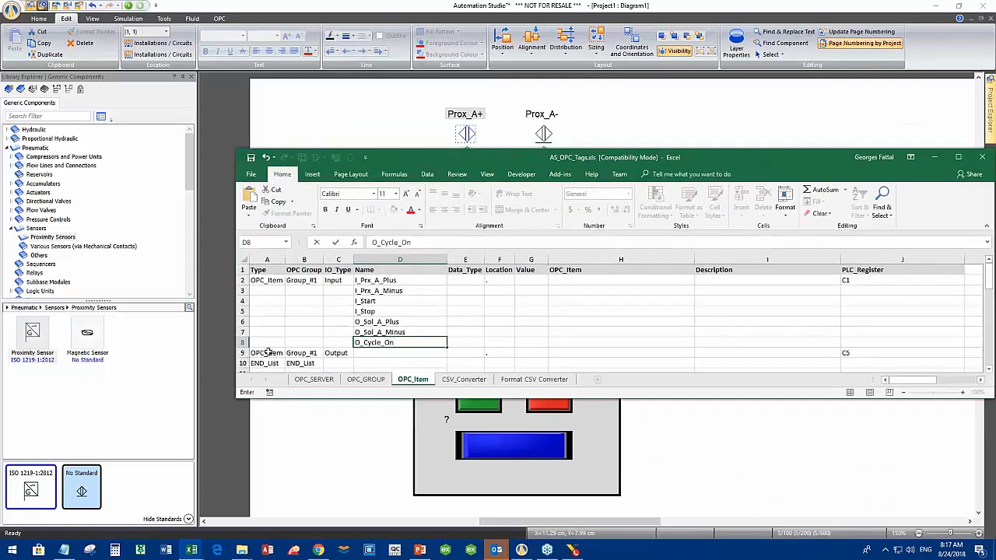
drag(257, 280, 341, 280)
right_click(340, 280)
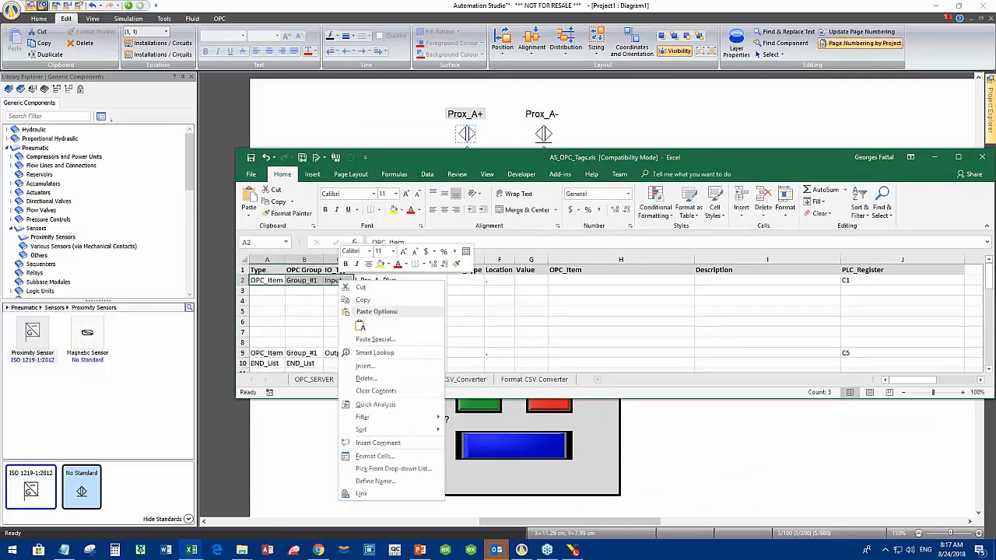
click(363, 301)
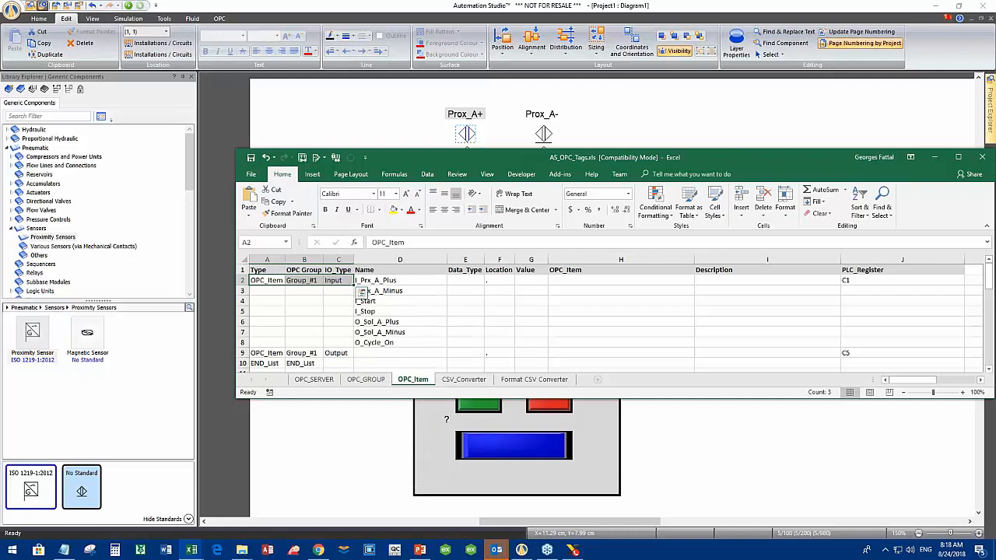
click(267, 295)
drag(266, 296, 263, 313)
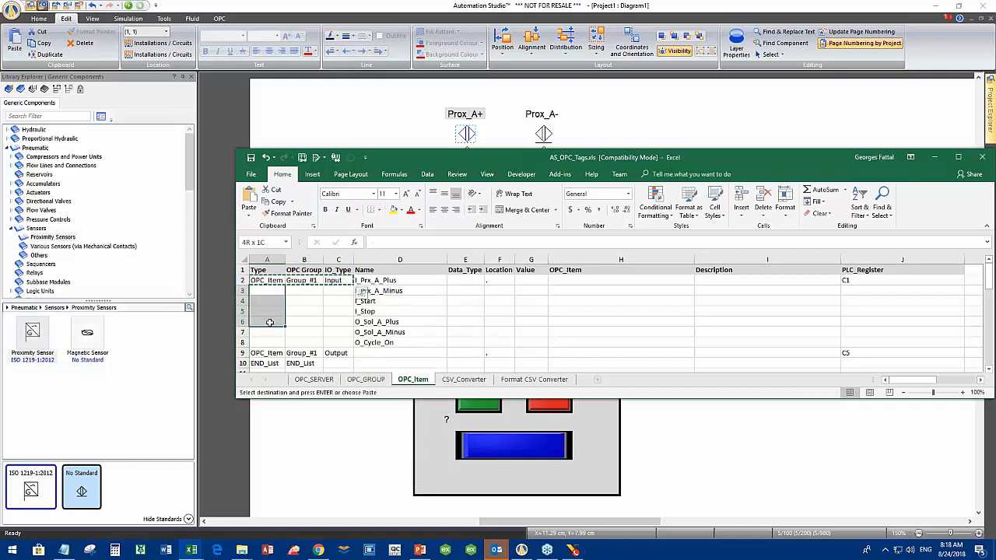
right_click(265, 310)
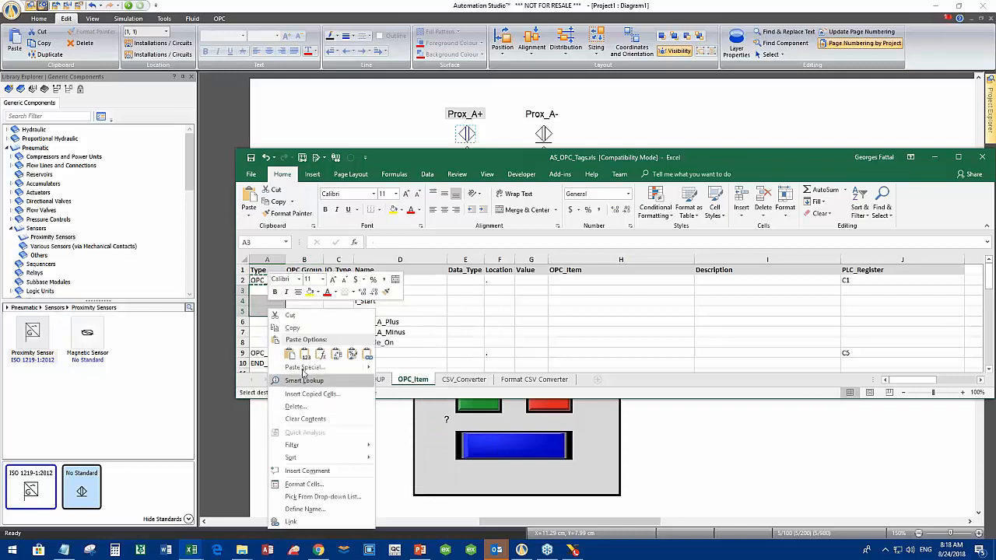
click(289, 354)
Copy the OPC_Item, Group_#1 and Output entries from A9:C9 into rows 6 to 8 for the output tags.
drag(264, 354, 329, 354)
right_click(329, 354)
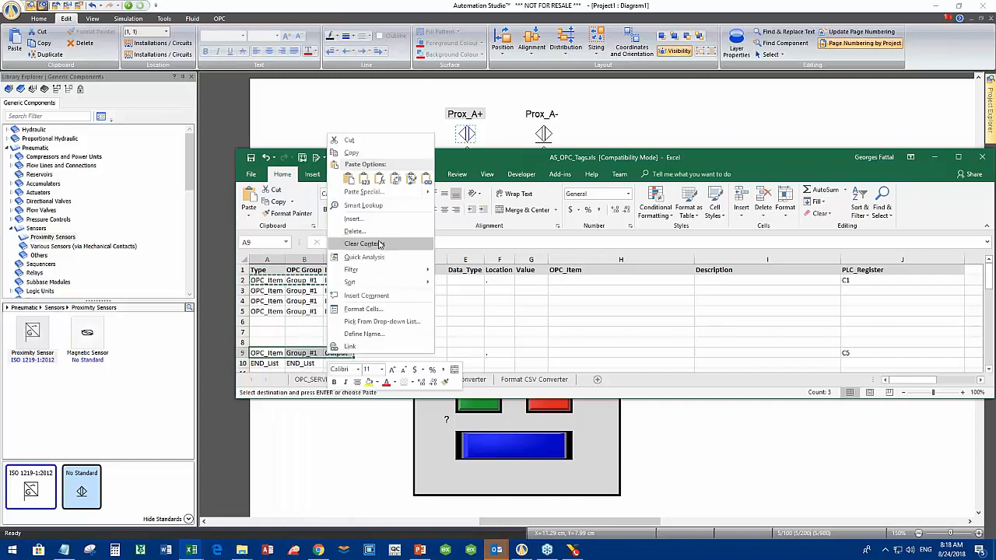
key(Escape)
key(ctrl+c)
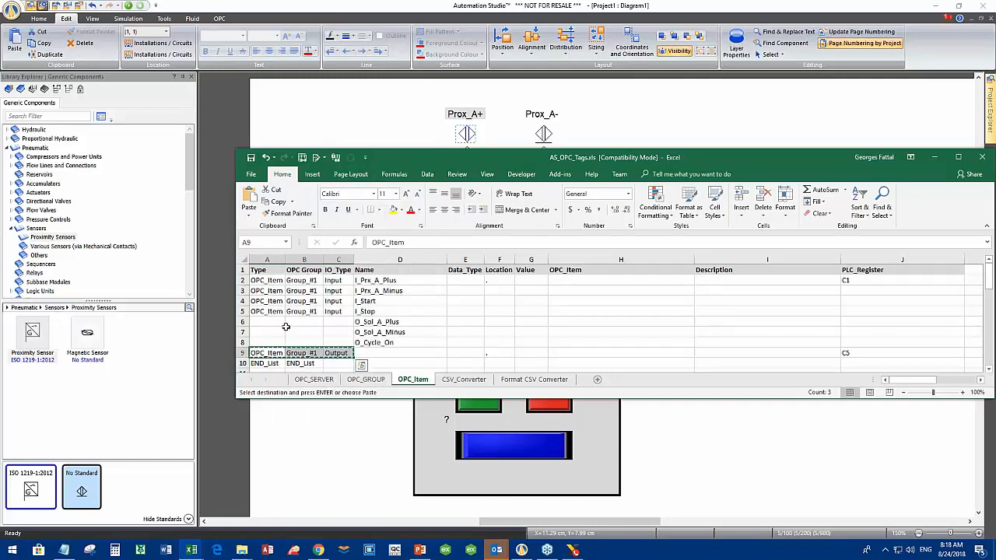
drag(265, 321, 265, 340)
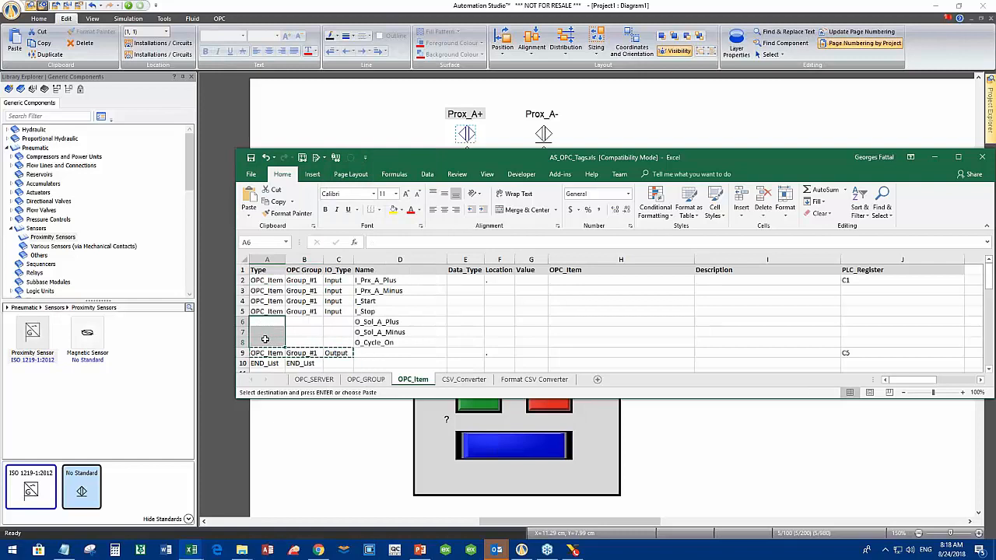
right_click(265, 340)
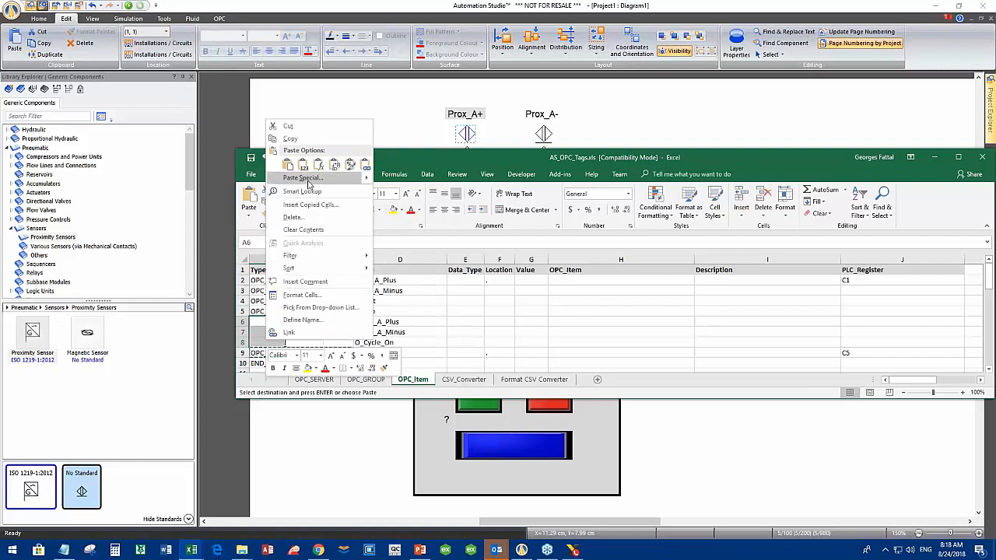
click(287, 165)
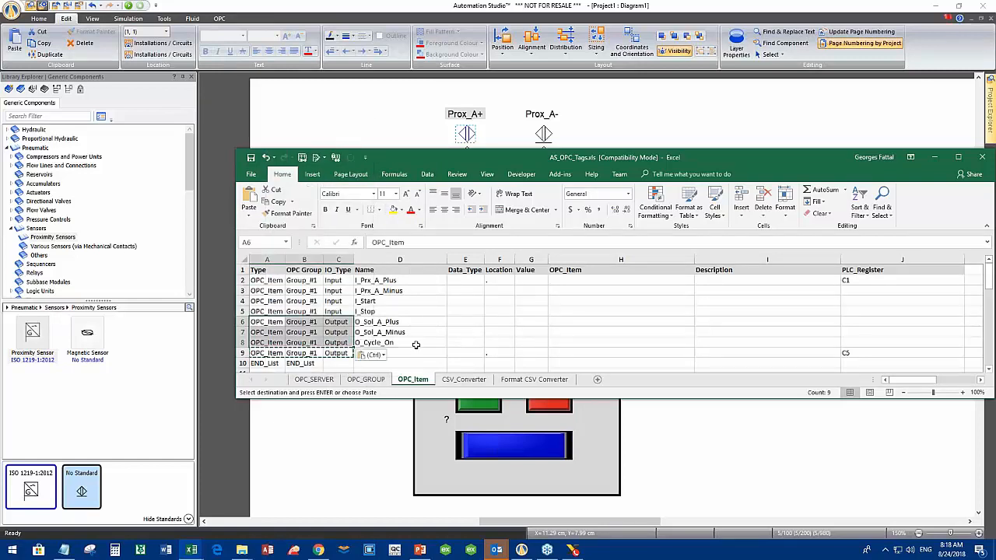
Delete the unnamed output row 9 just above the END_List row.
scroll(264, 343, down, 2)
click(241, 290)
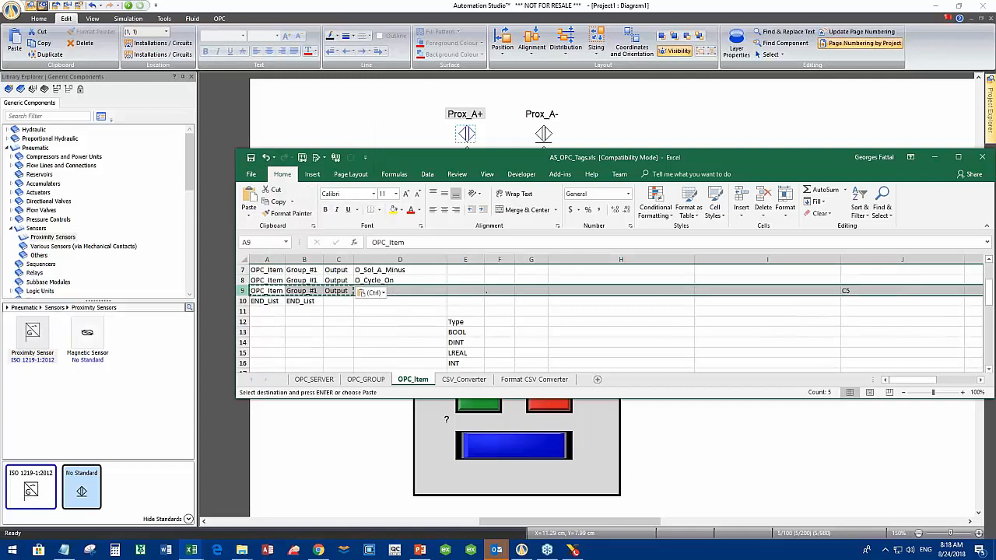
right_click(243, 290)
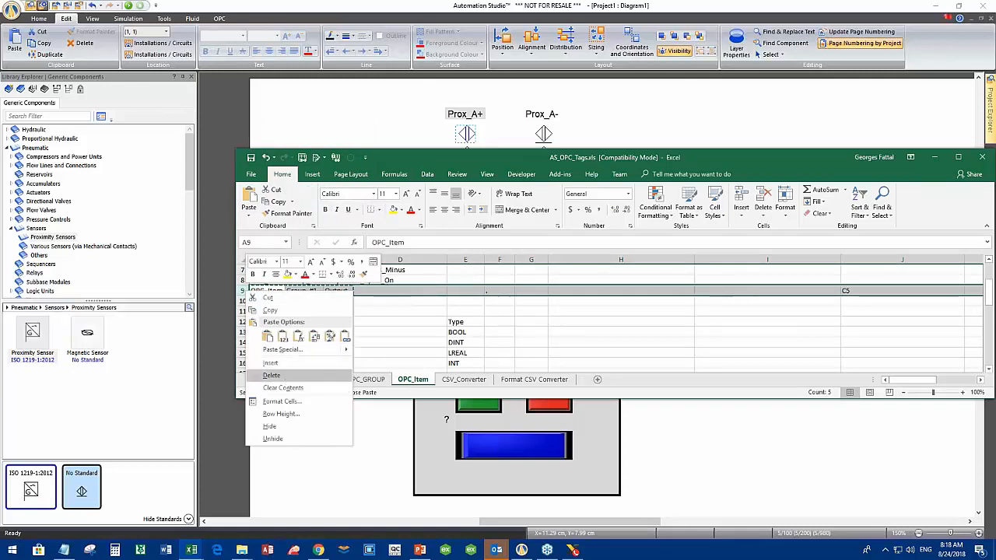
click(288, 376)
scroll(333, 341, up, 2)
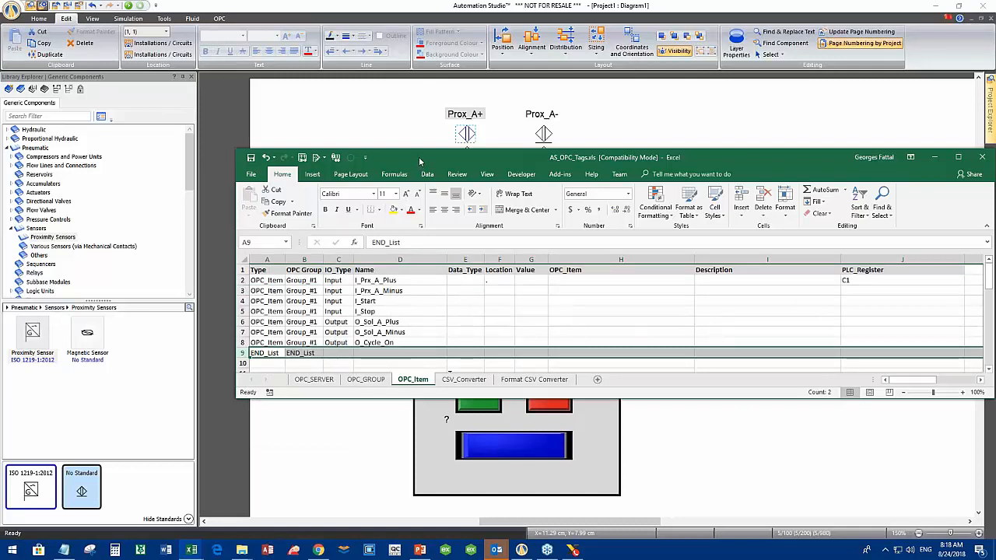
Fill the Data_Type cells E2:E8 with BOOL copied from the type list below the tag table.
drag(417, 161, 380, 161)
click(427, 282)
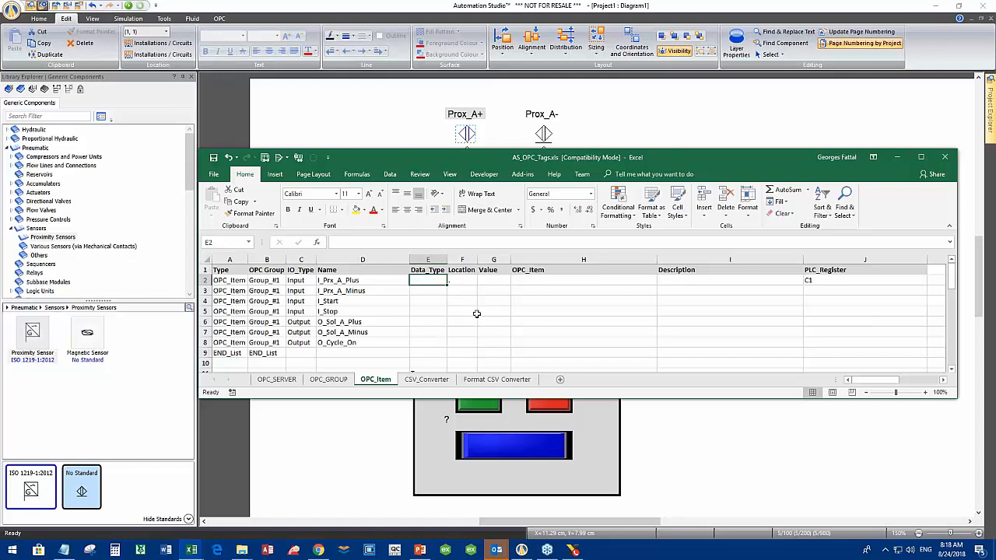
scroll(476, 314, down, 2)
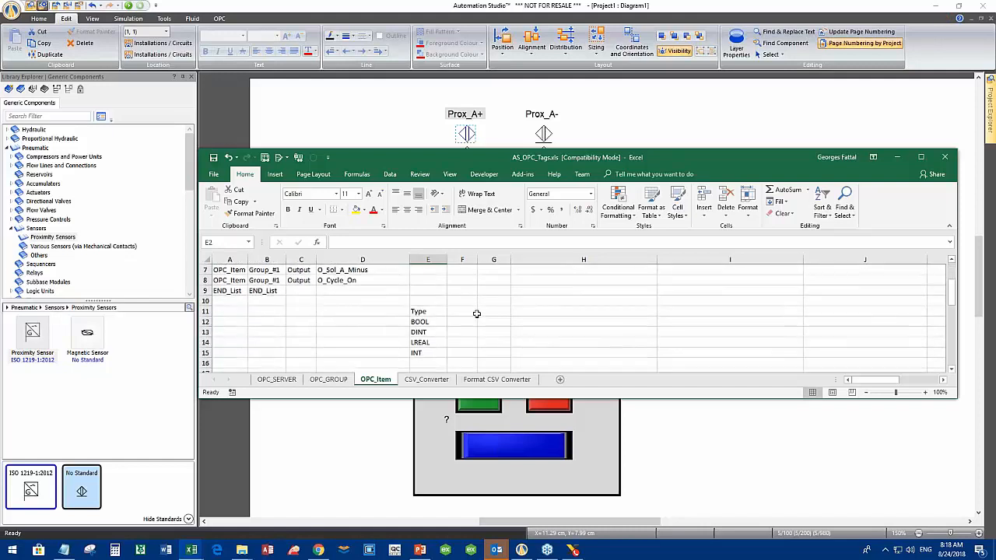
click(424, 322)
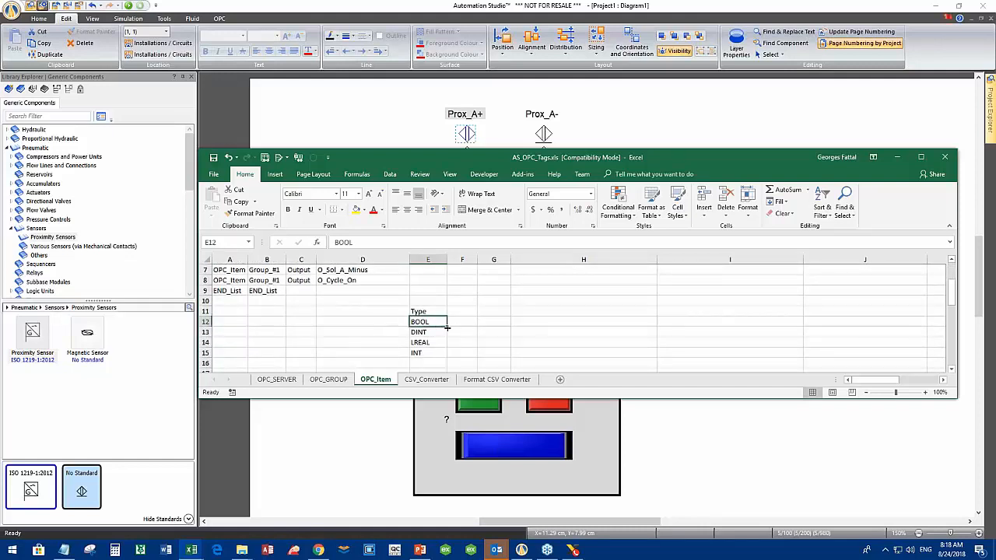
right_click(433, 325)
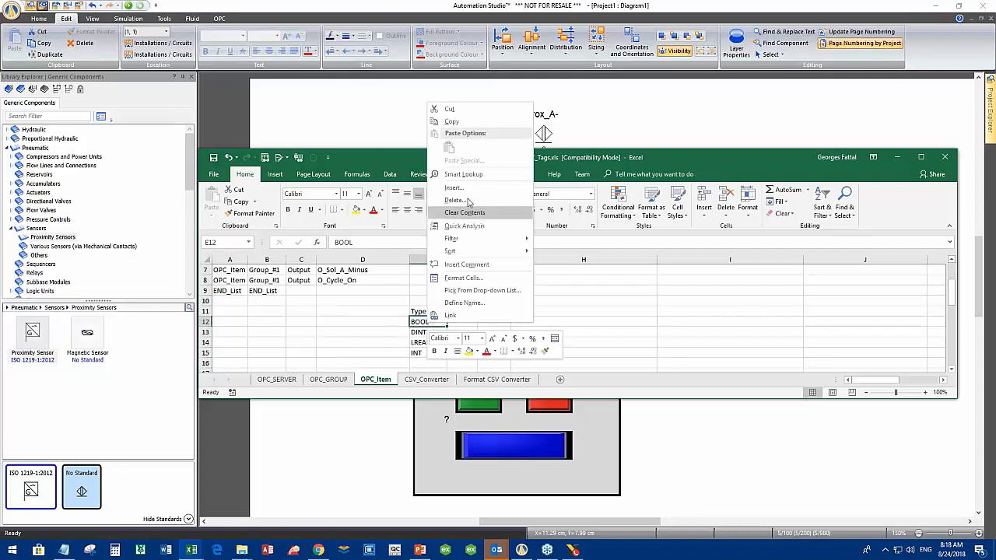
click(450, 120)
scroll(413, 288, up, 2)
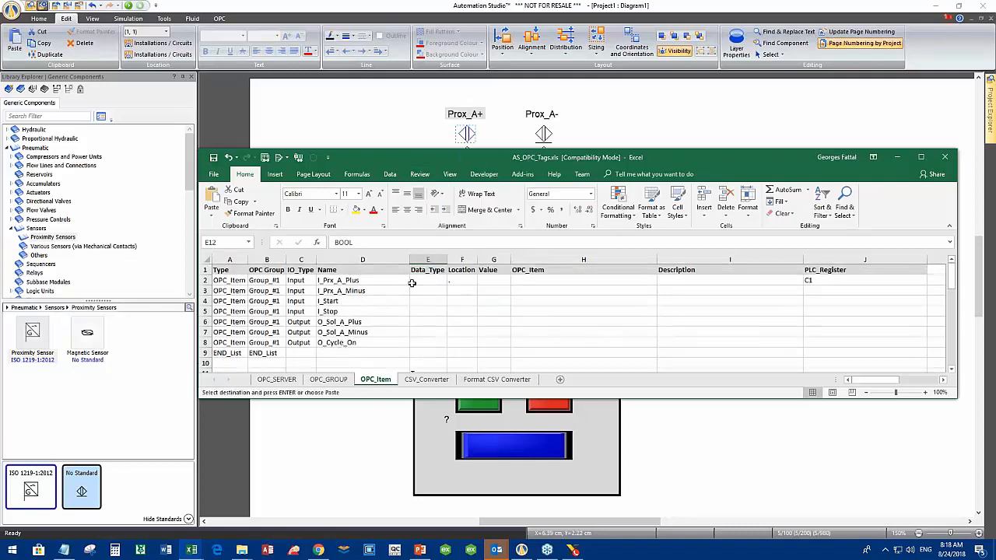
click(418, 280)
key(shift+Down)
key(shift+Down)
key(shift+Down)
key(shift+Down)
key(shift+Down)
key(shift+Down)
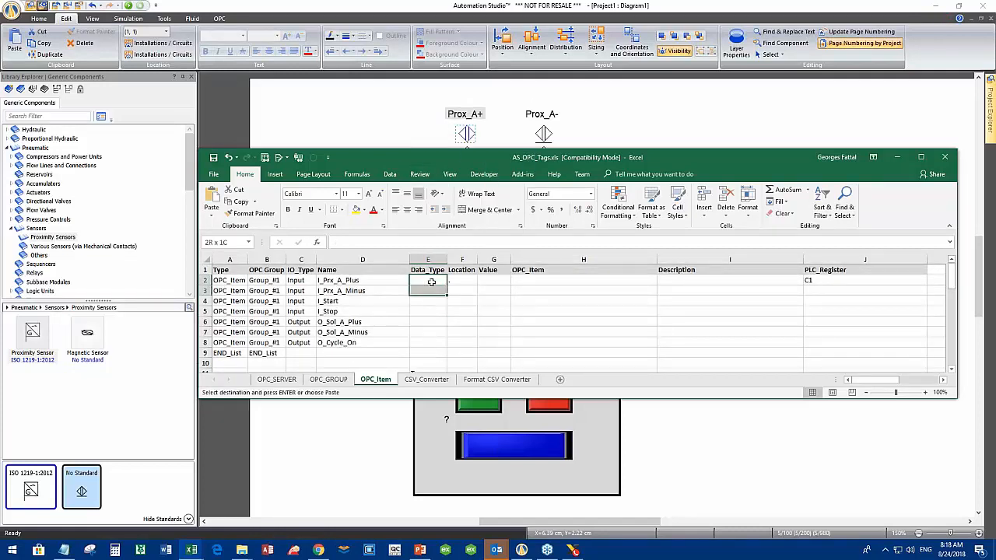
key(ctrl+v)
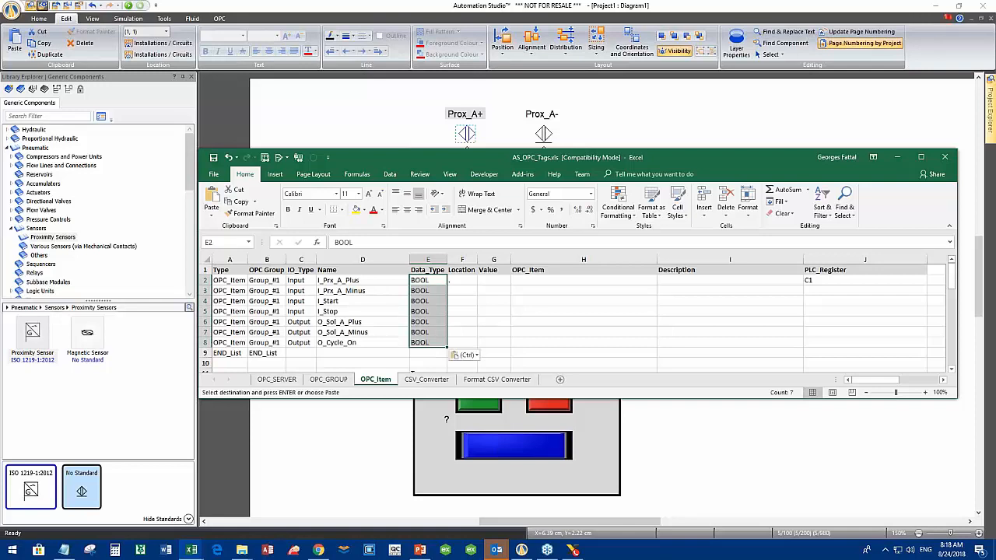
Enter a period as the Location of the remaining tags in F3:F8.
click(462, 291)
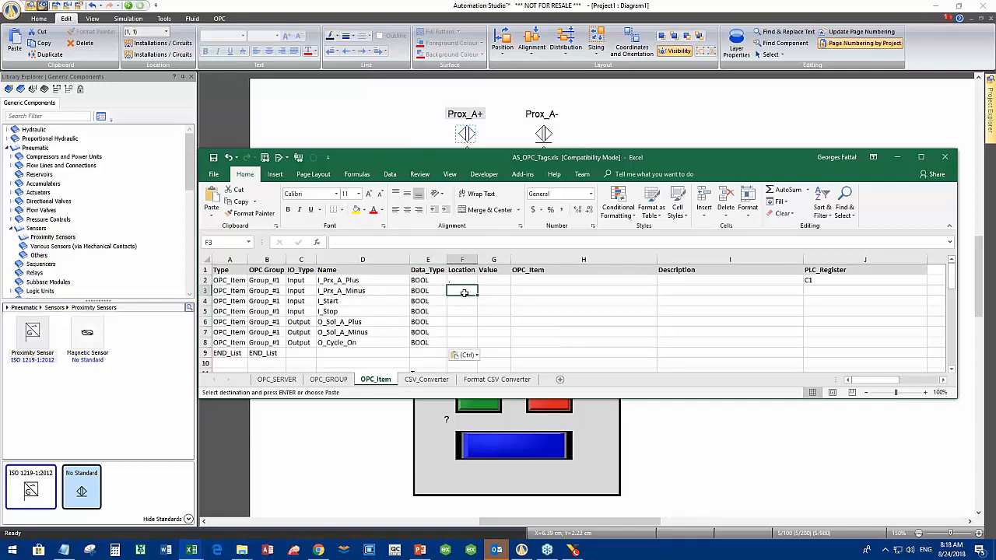
text(.)
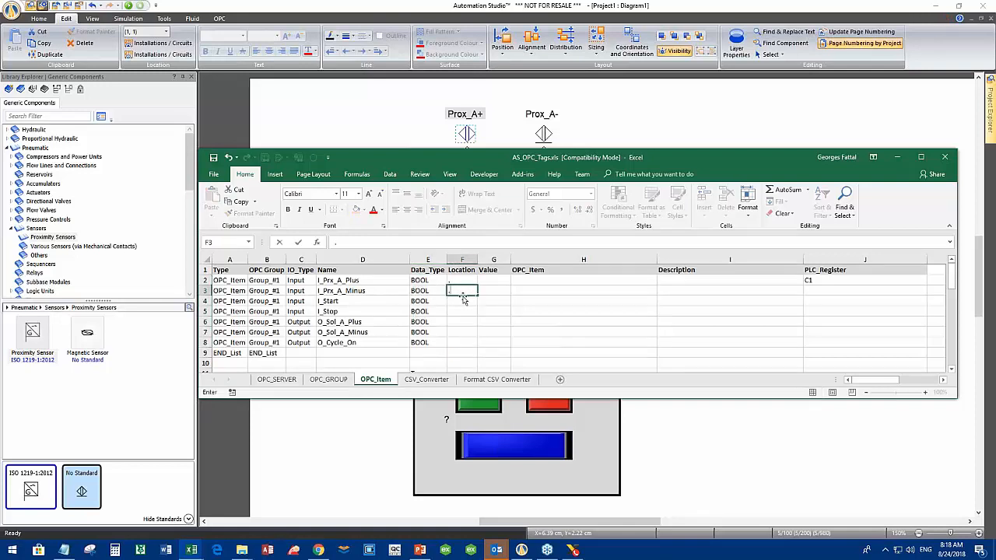
key(Return)
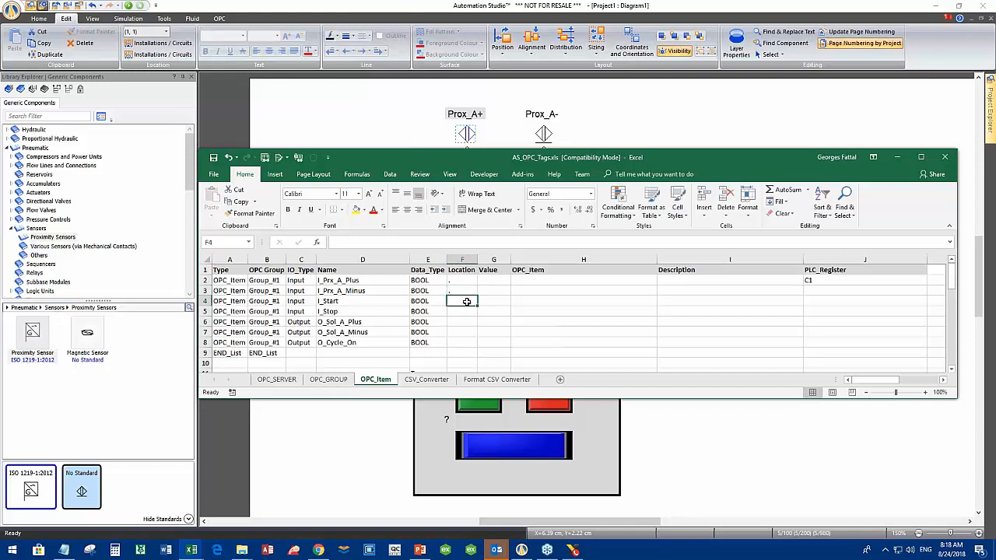
text(.)
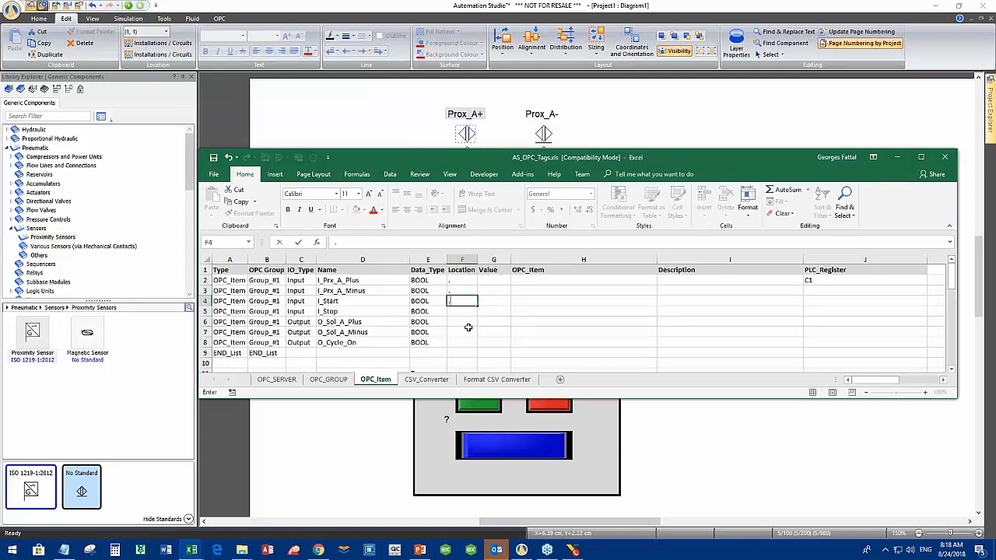
key(Return)
text(.)
key(Return)
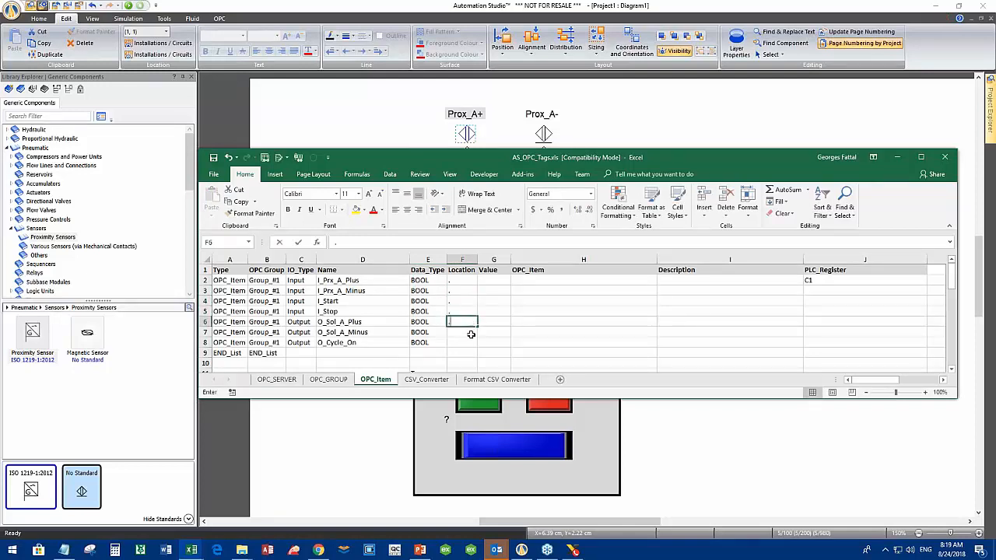
text(.)
key(Return)
key(Down)
key(Down)
key(Down)
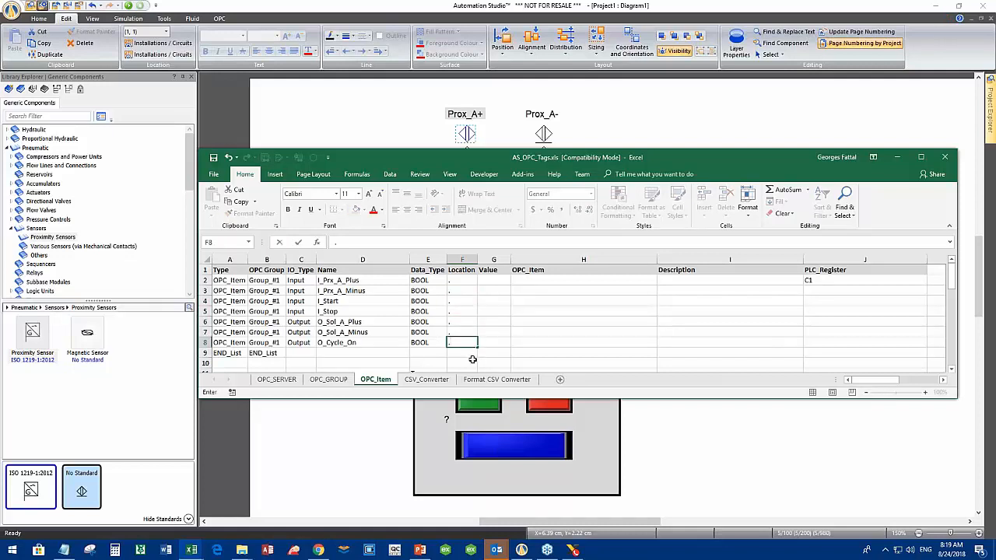
Enter FALSE as the Value in G2 and copy it down to G8 for all tags.
click(495, 281)
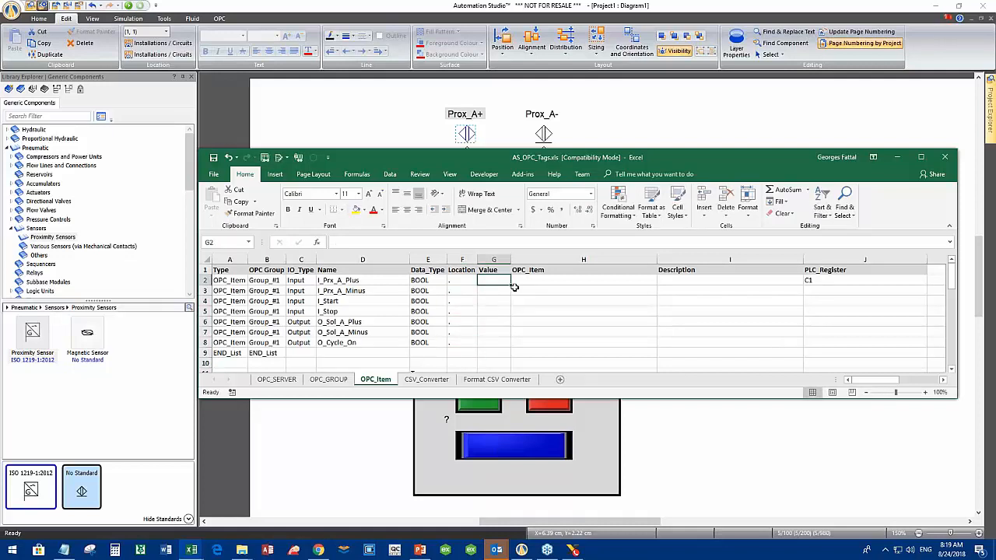
text(Fa)
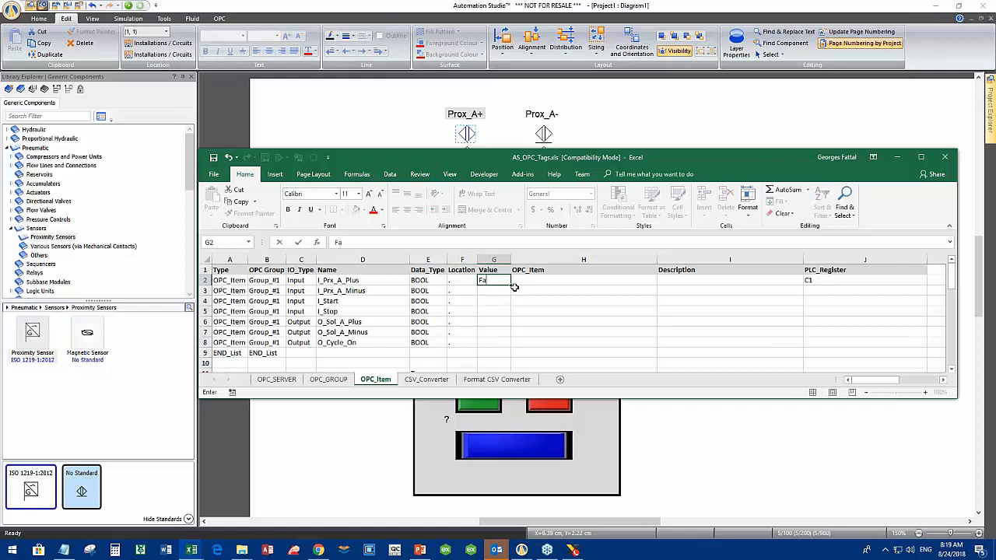
key(Return)
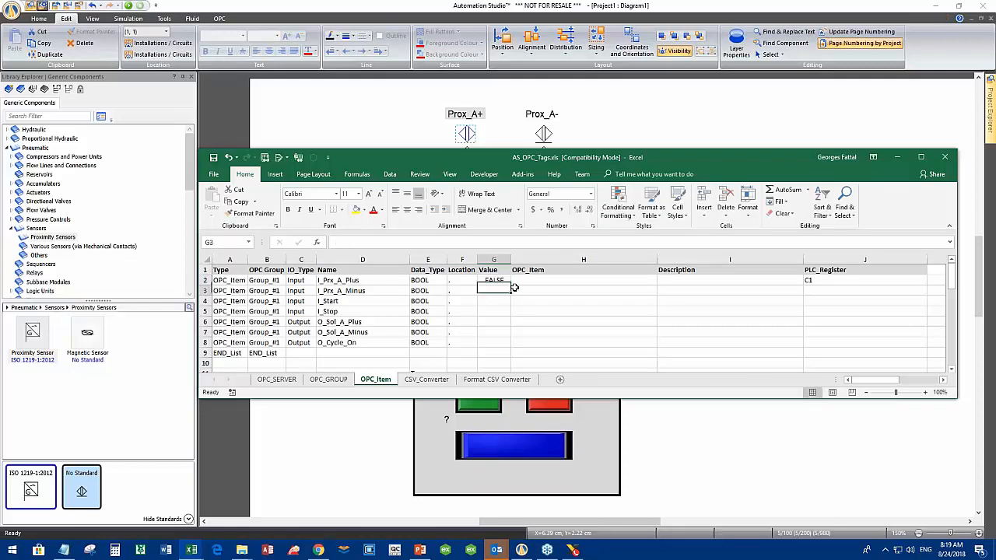
click(502, 280)
key(ctrl+c)
key(shift+Down)
key(shift+Down)
key(shift+Down)
key(shift+Down)
key(shift+Down)
key(shift+Down)
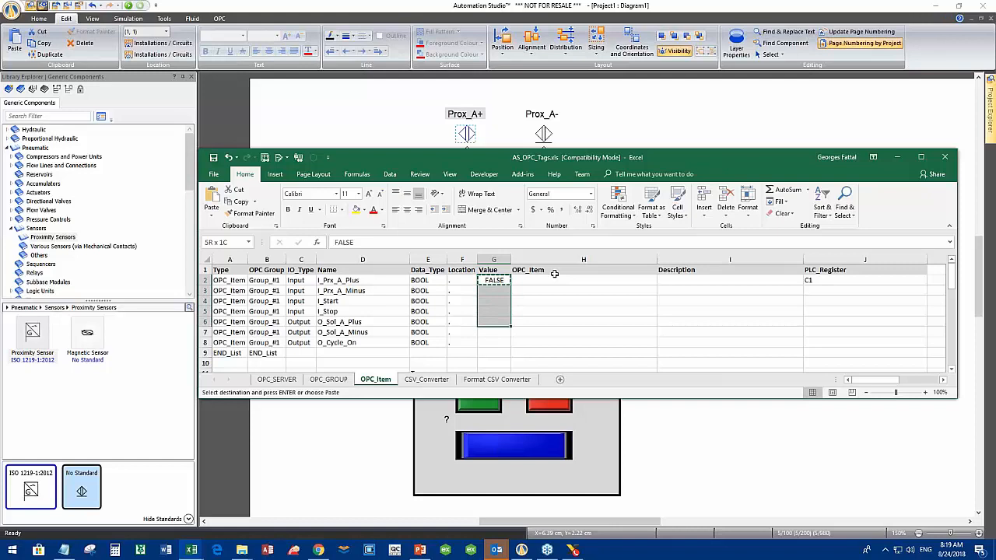
key(ctrl+v)
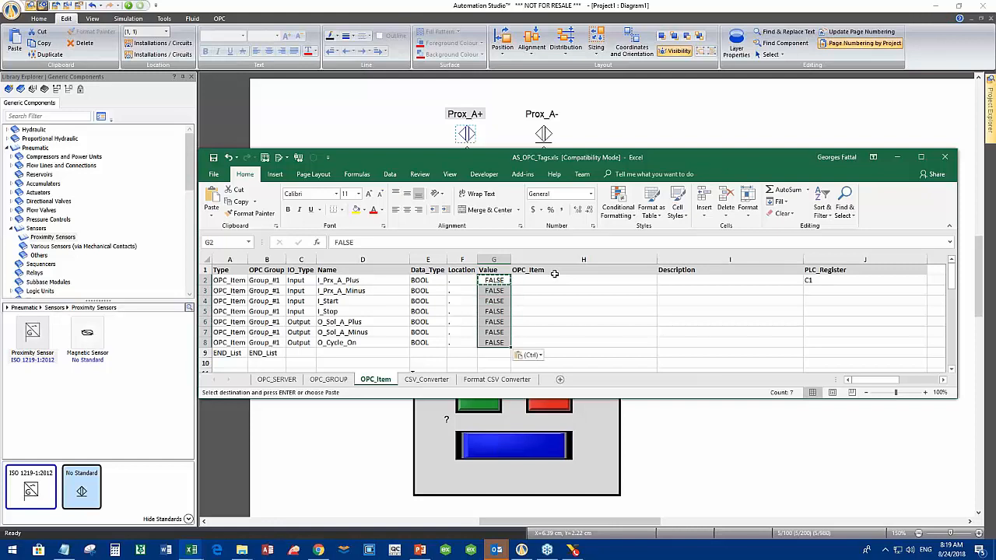
key(Escape)
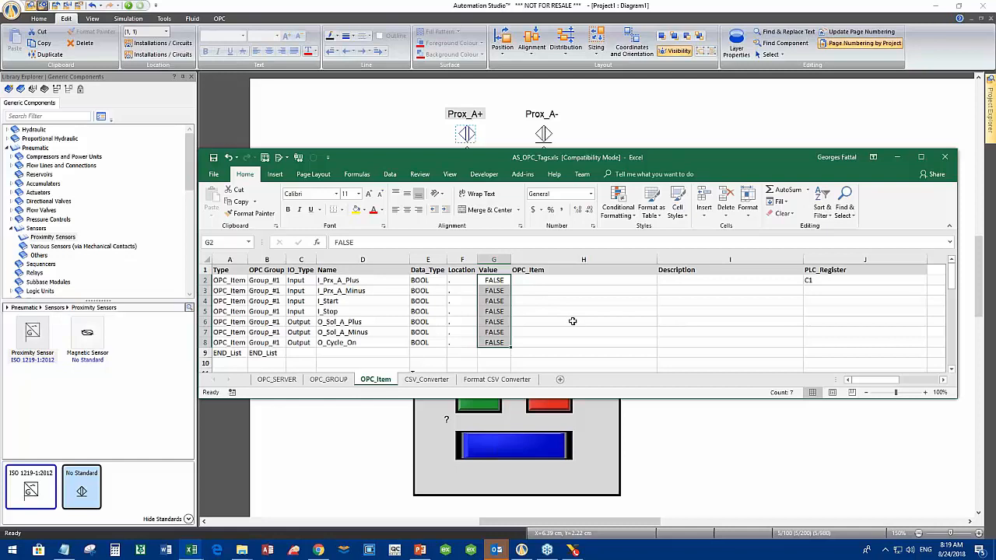
Switch to Automation Studio, open the Variable Manager over the diagram, and select the I_Prx_A_Plus variable.
click(334, 105)
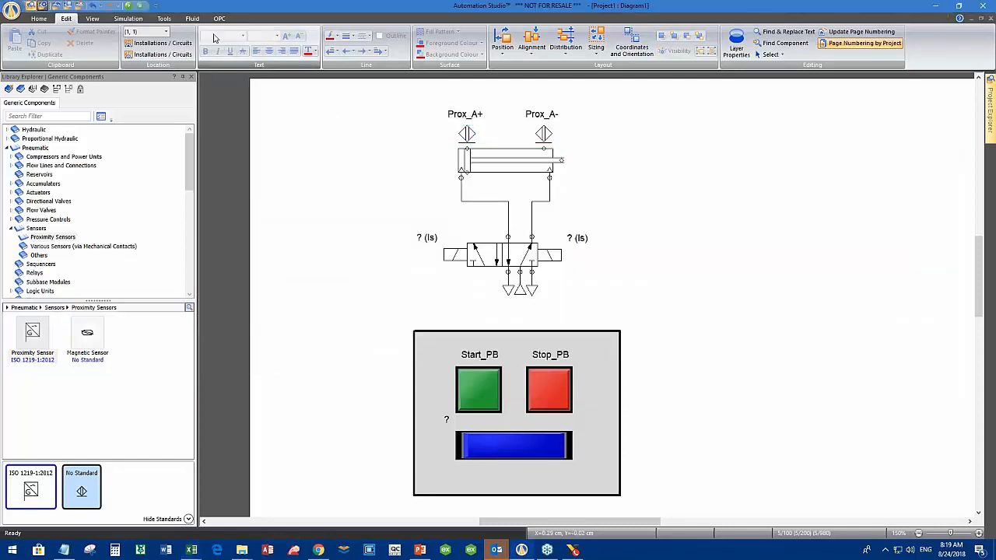
click(166, 21)
click(41, 43)
drag(847, 104, 370, 96)
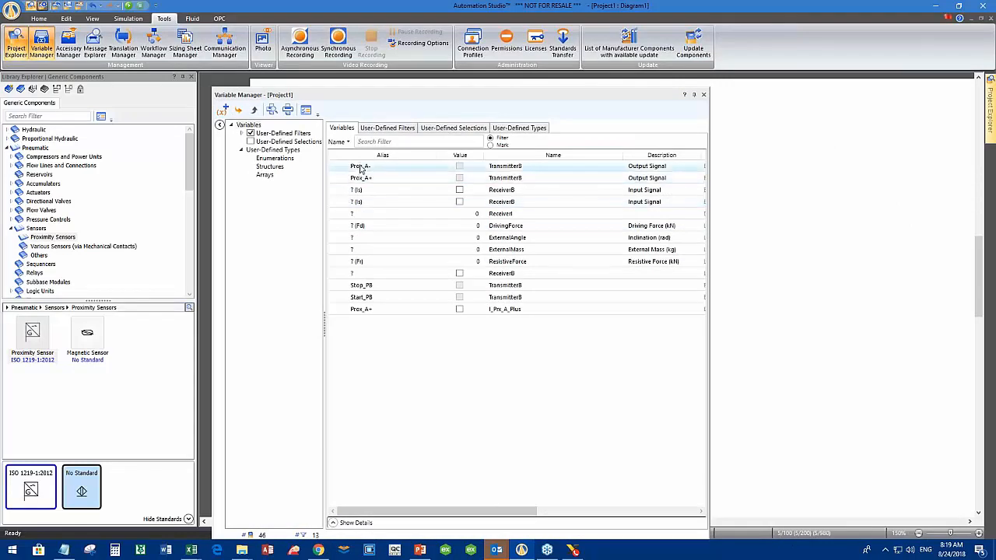
click(395, 310)
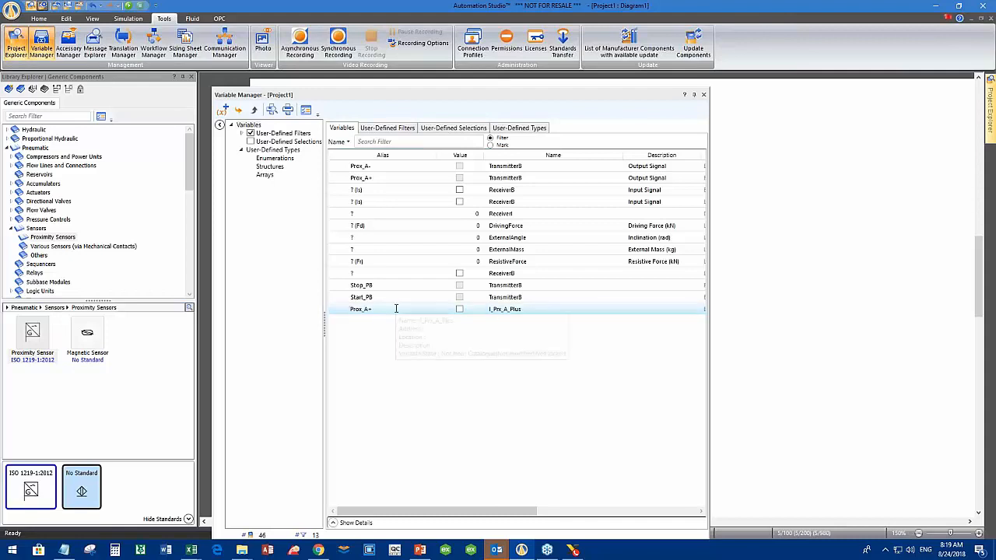
Delete the I_Prx_A_Plus variable from the project and close the Variable Manager.
right_click(396, 310)
right_click(530, 310)
click(560, 351)
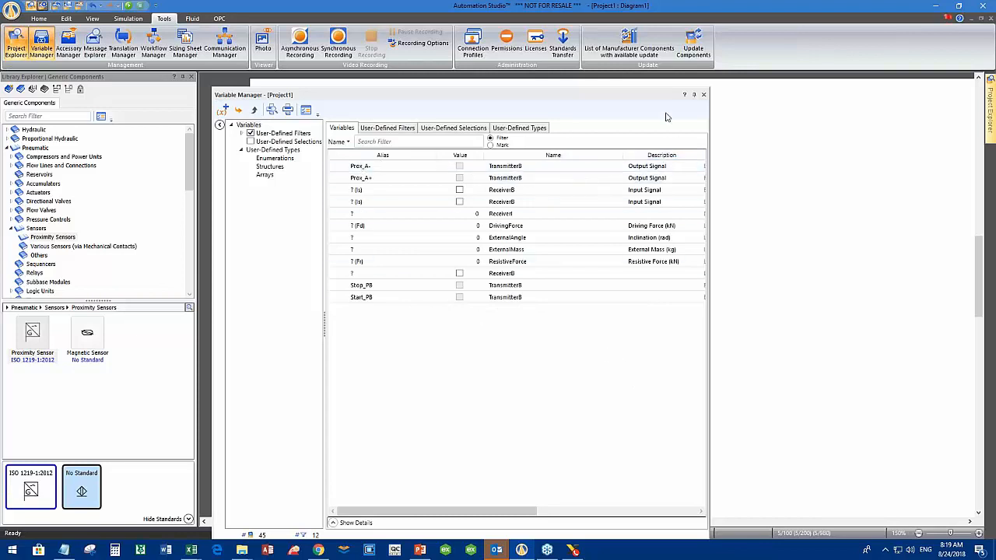
click(704, 95)
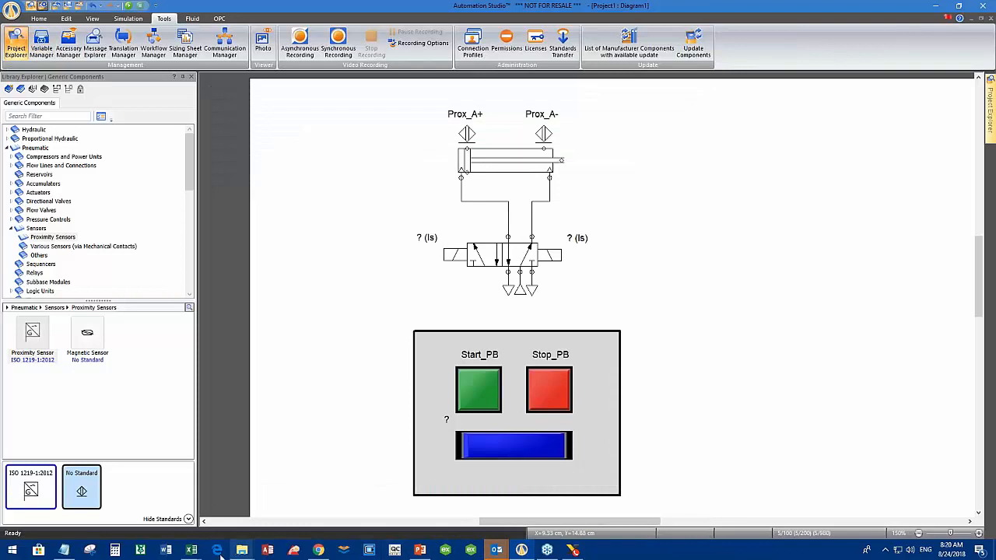
Switch to the AS_OPC_Tags.xls workbook in Excel and run the QuoteCommaExport macro on the OPC_Item sheet.
mouse_move(193, 553)
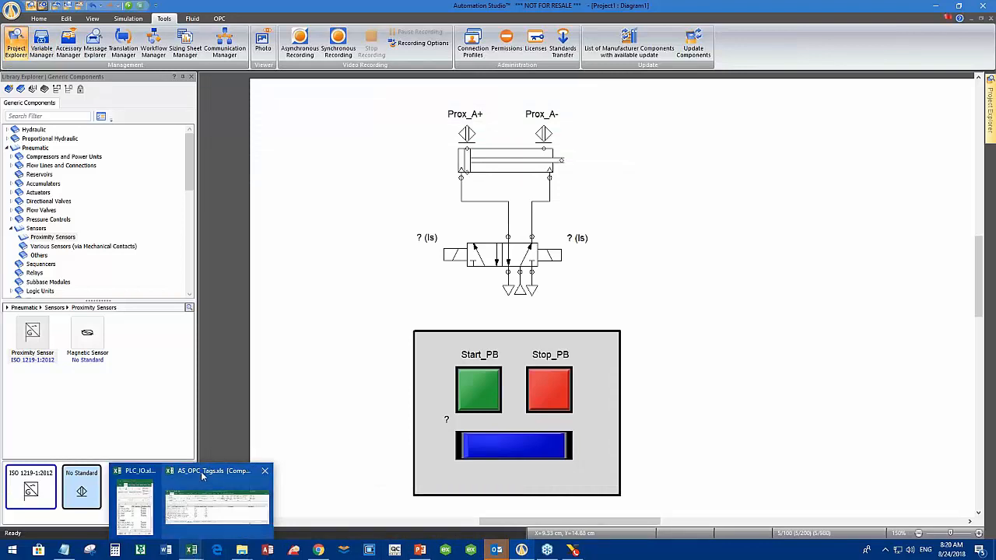
click(208, 509)
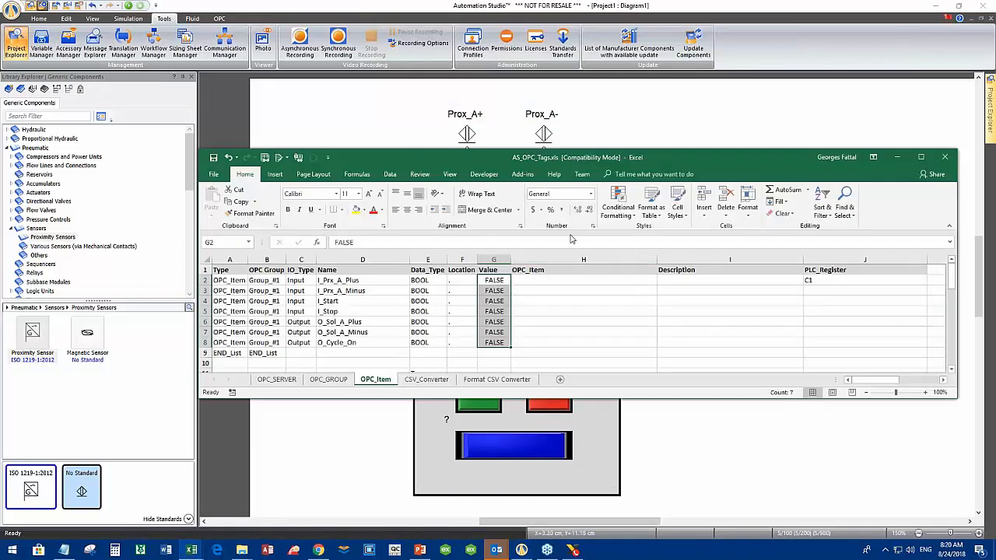
click(483, 174)
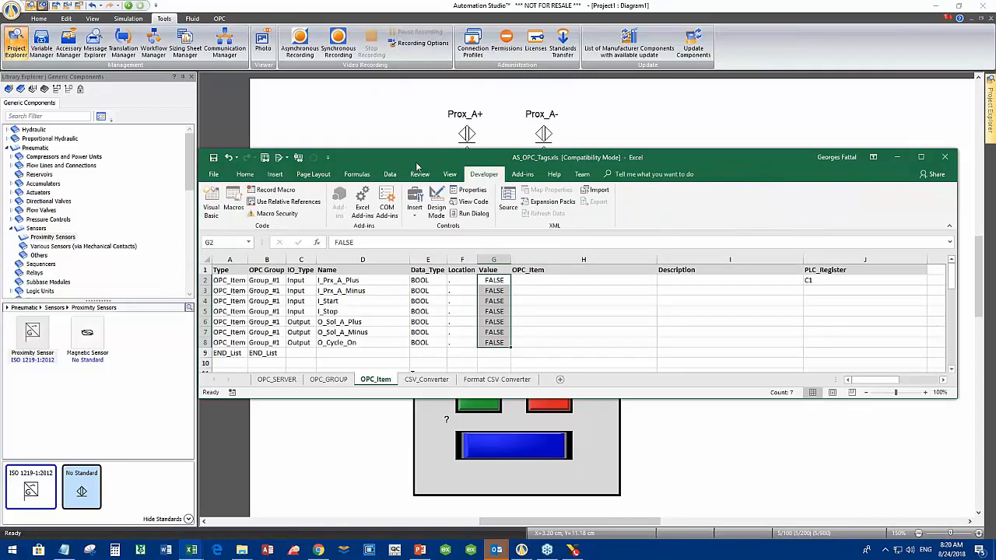
click(234, 200)
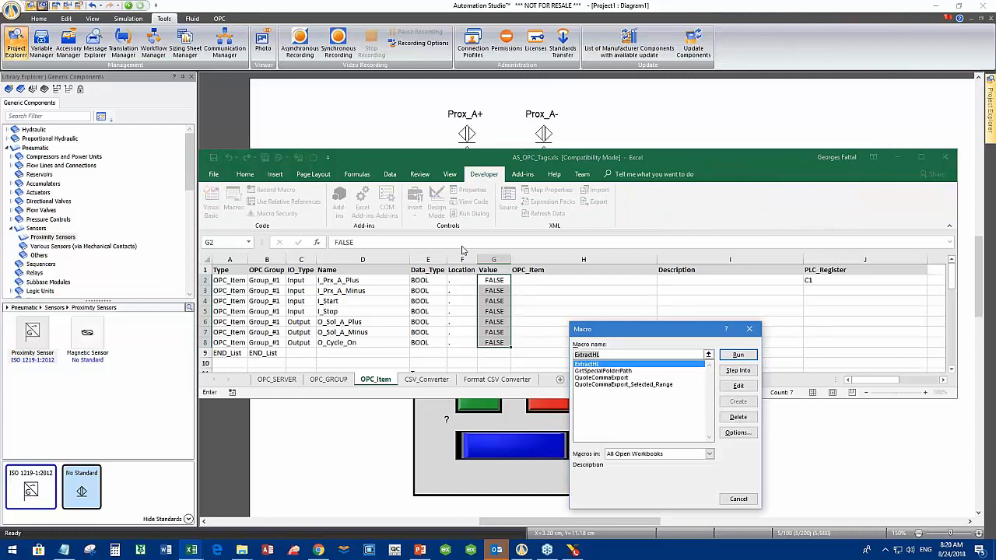
click(592, 378)
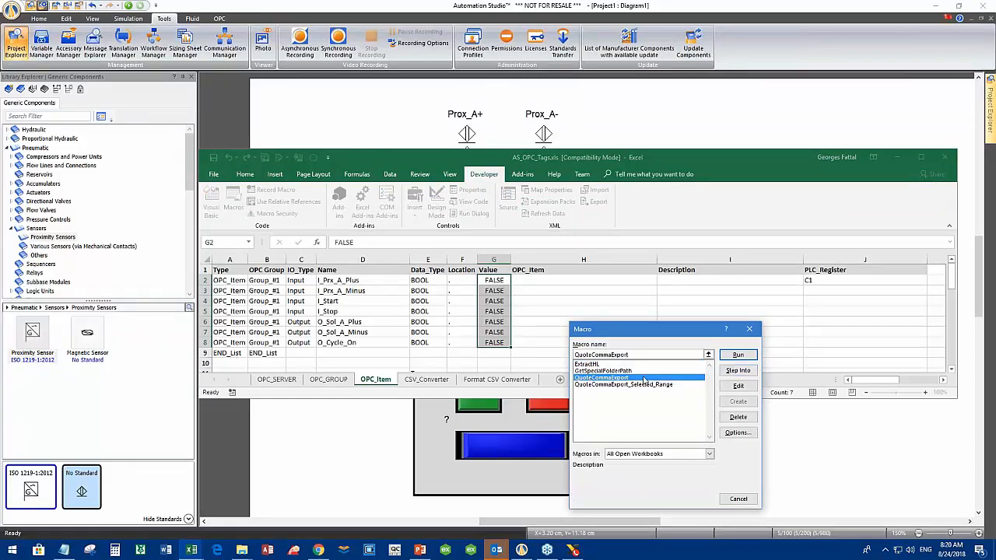
click(737, 357)
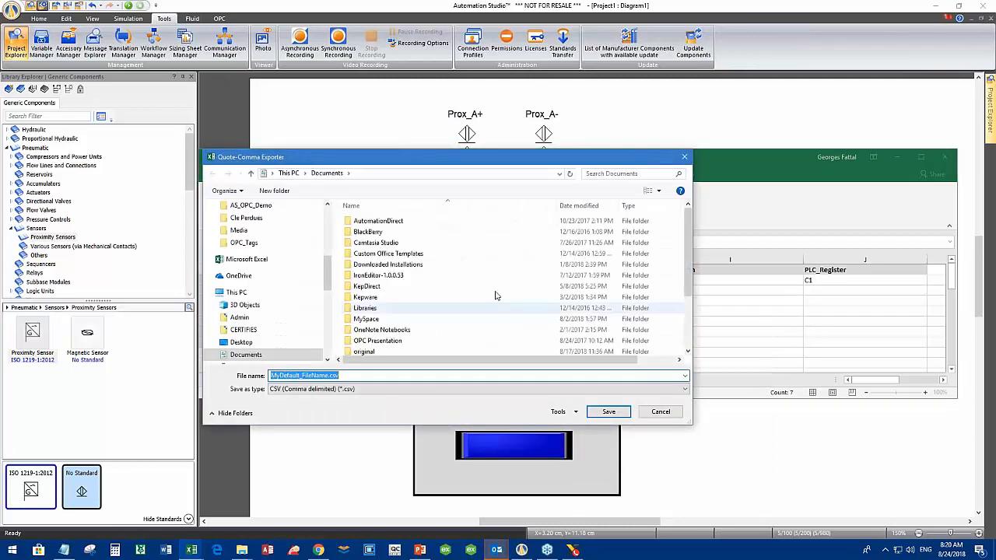
Set the export destination to the folder C:\ProgramData\Famic Technologies\OPC\OPC_Tags.
drag(328, 276, 330, 312)
click(257, 281)
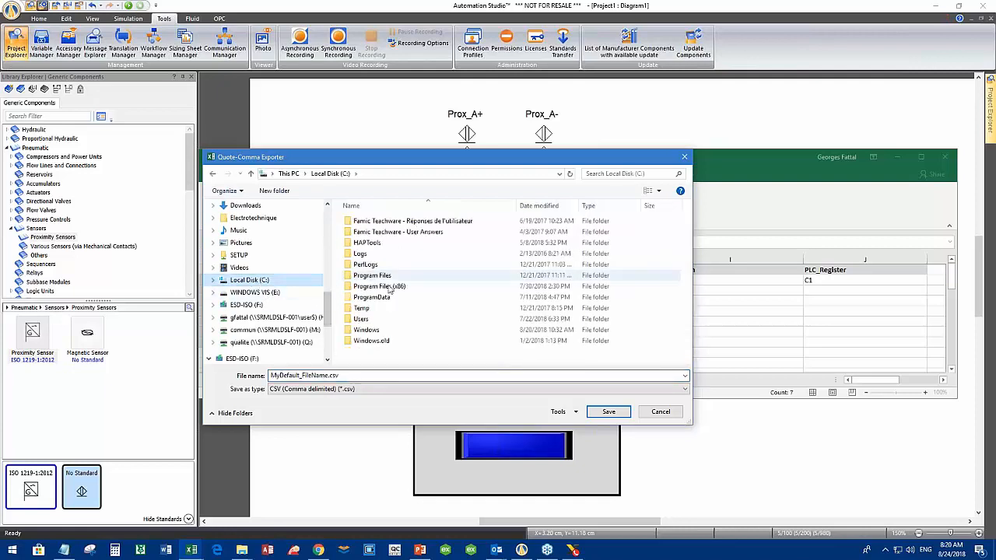
click(367, 299)
double_click(368, 299)
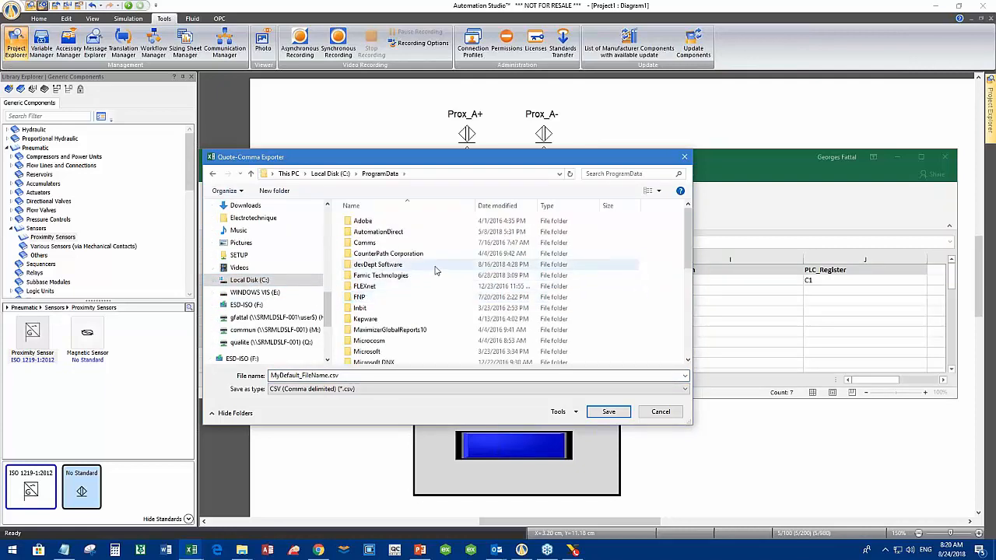
double_click(374, 276)
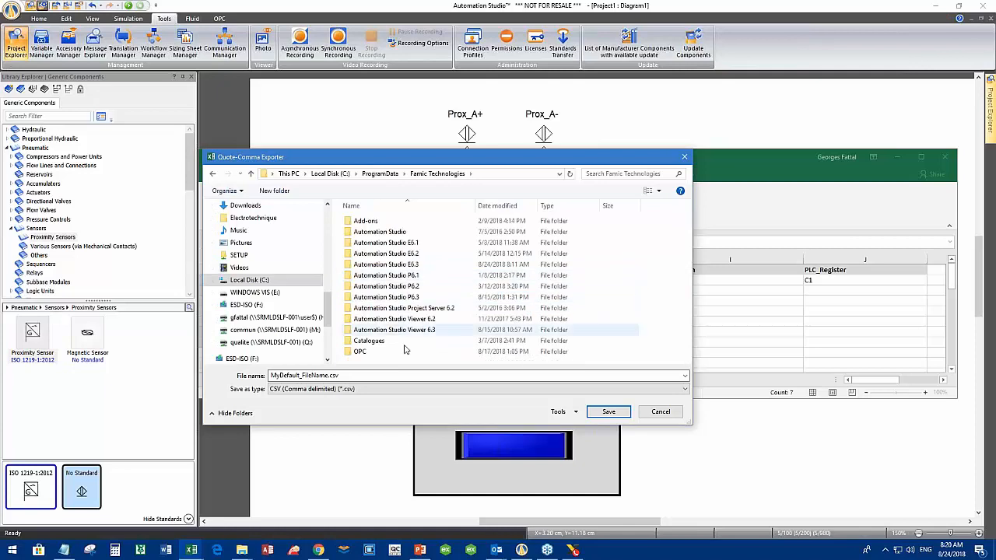
click(360, 354)
double_click(360, 354)
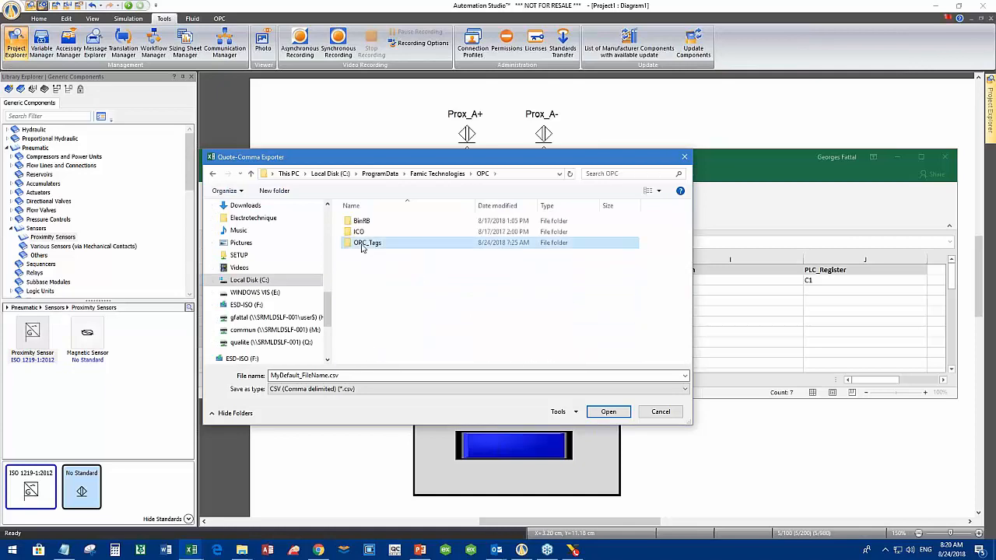
double_click(375, 246)
Name the export file PLC_IO.csv, save it and dismiss the exporter message.
double_click(280, 375)
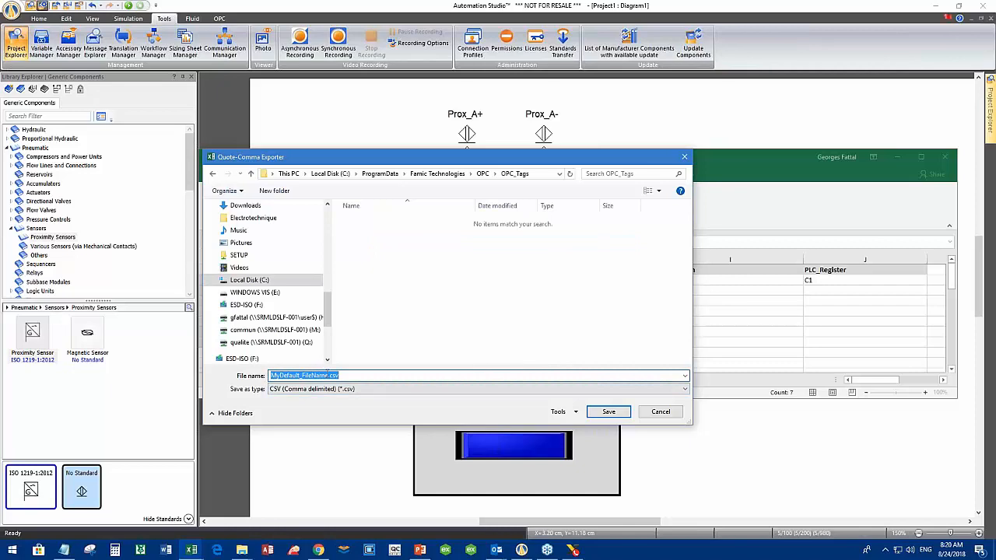
text(PLC_IO)
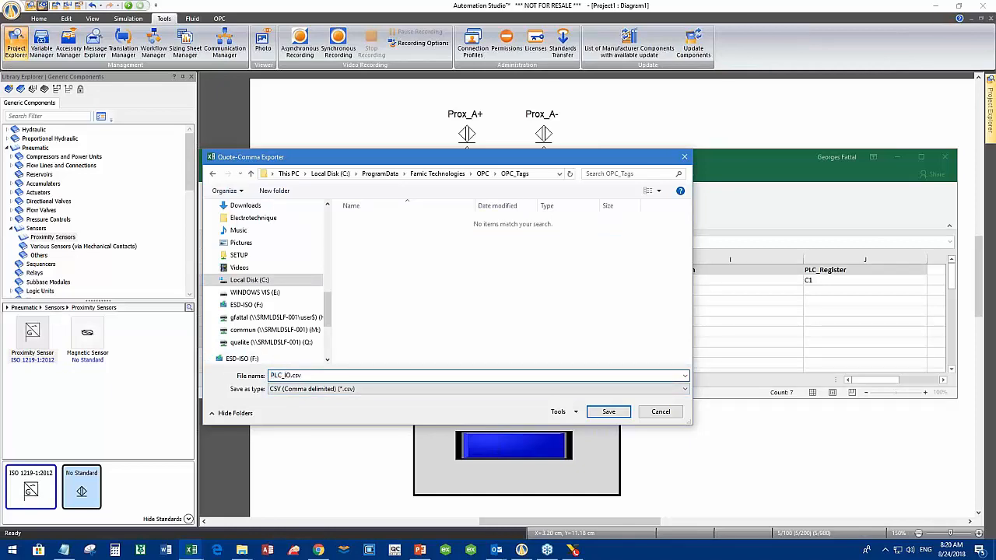
click(609, 410)
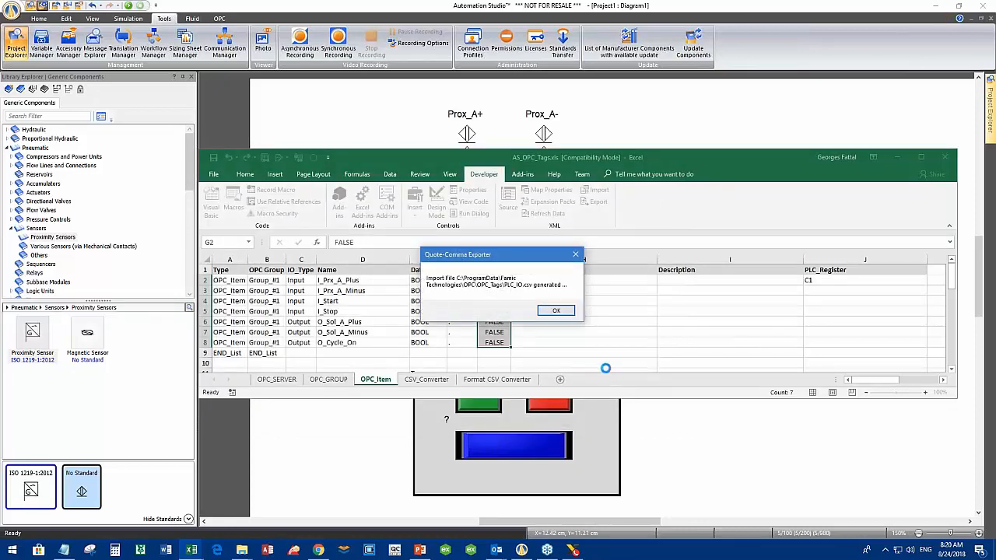
click(556, 311)
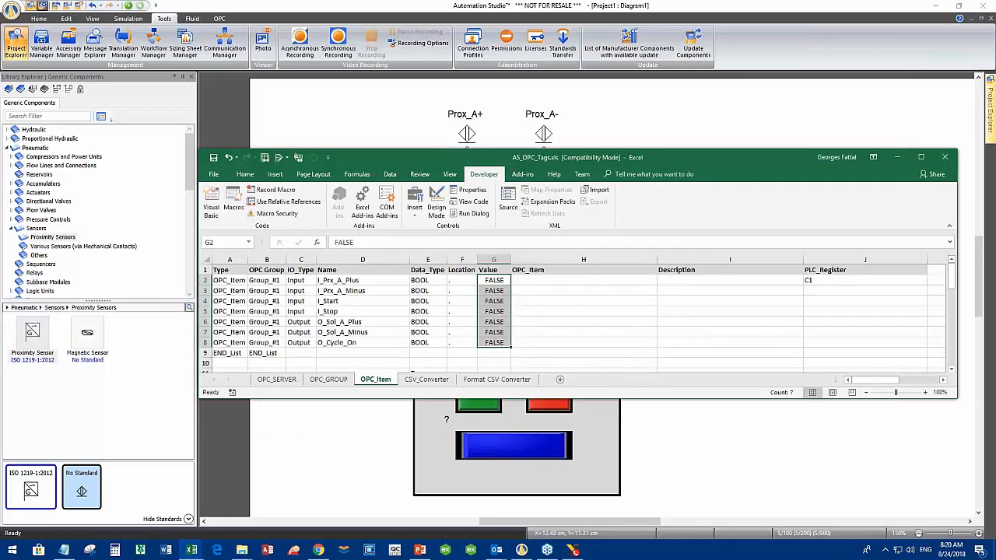
Return to Automation Studio and set up a variable import in CSV format, with English as language and the operating system's date and time options.
click(349, 127)
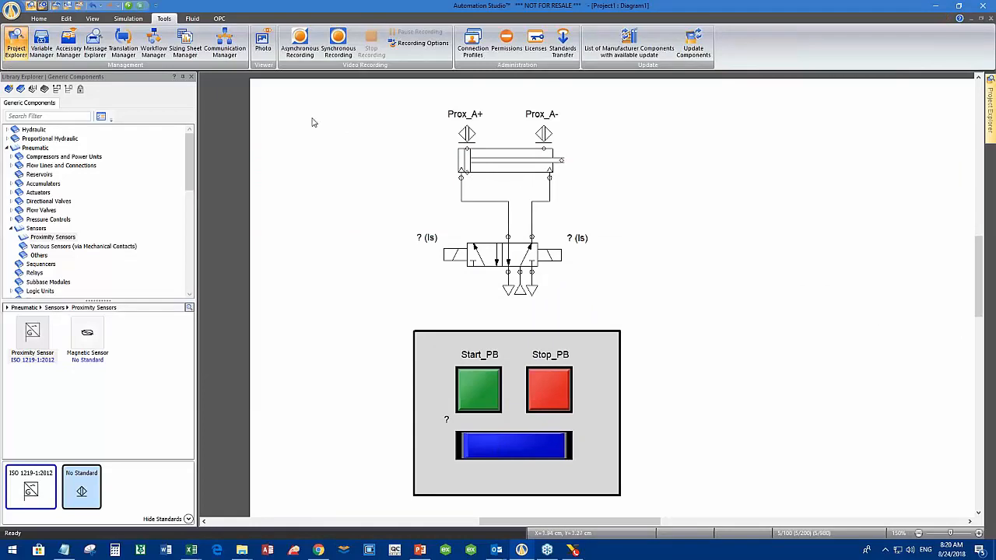
click(42, 43)
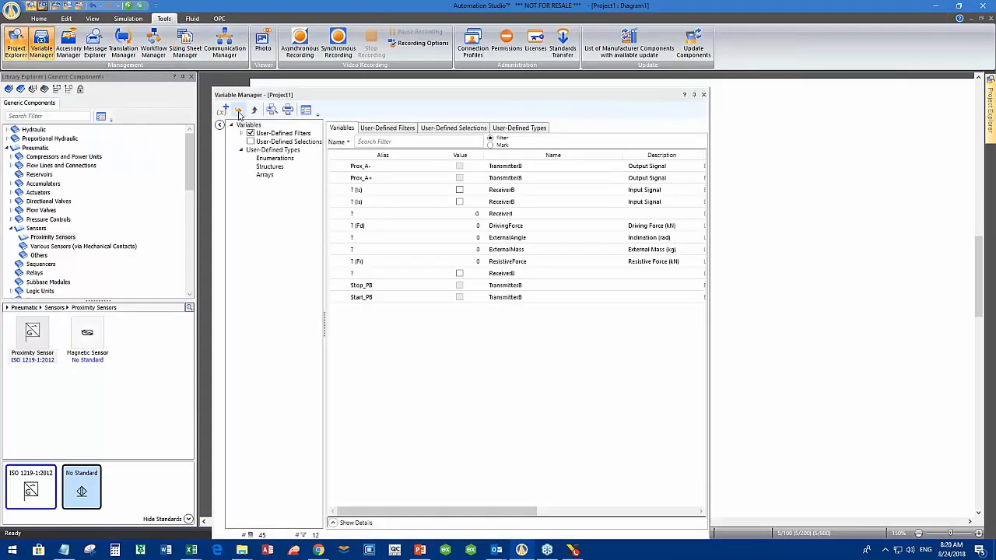
click(238, 111)
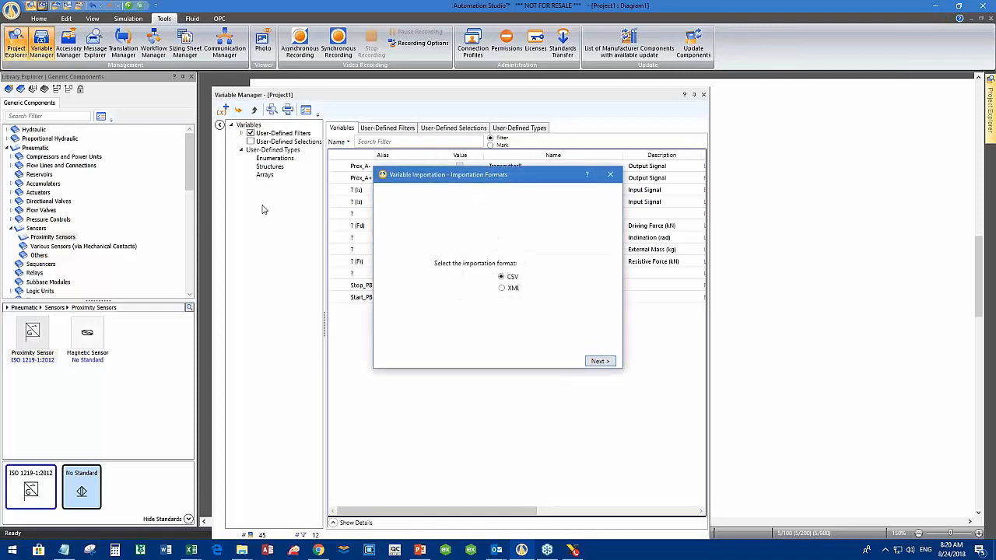
click(600, 362)
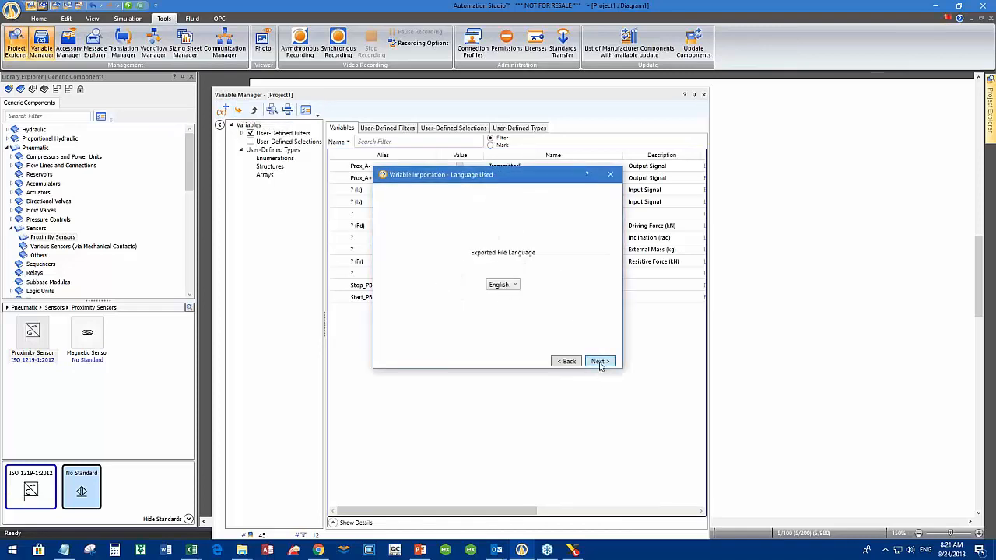
click(599, 362)
click(600, 362)
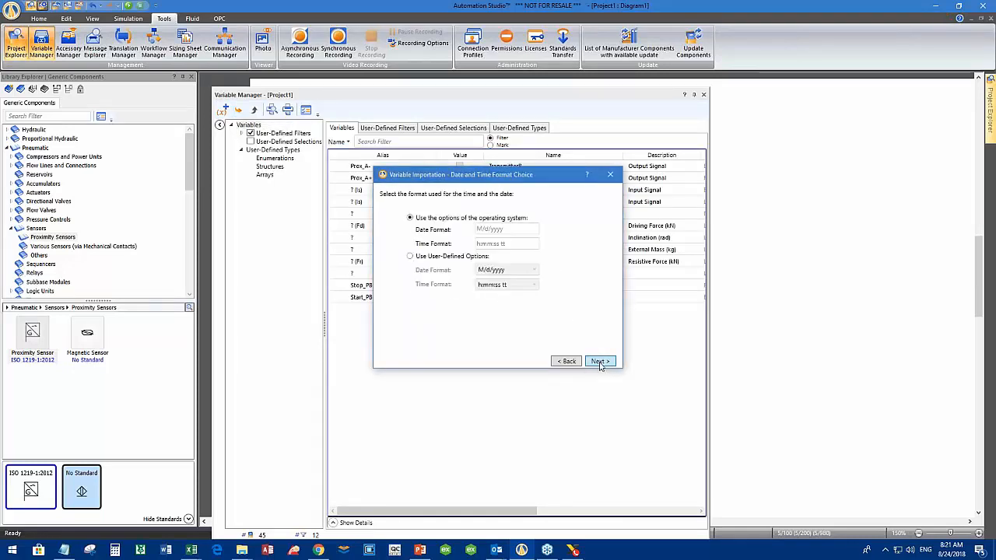
click(599, 362)
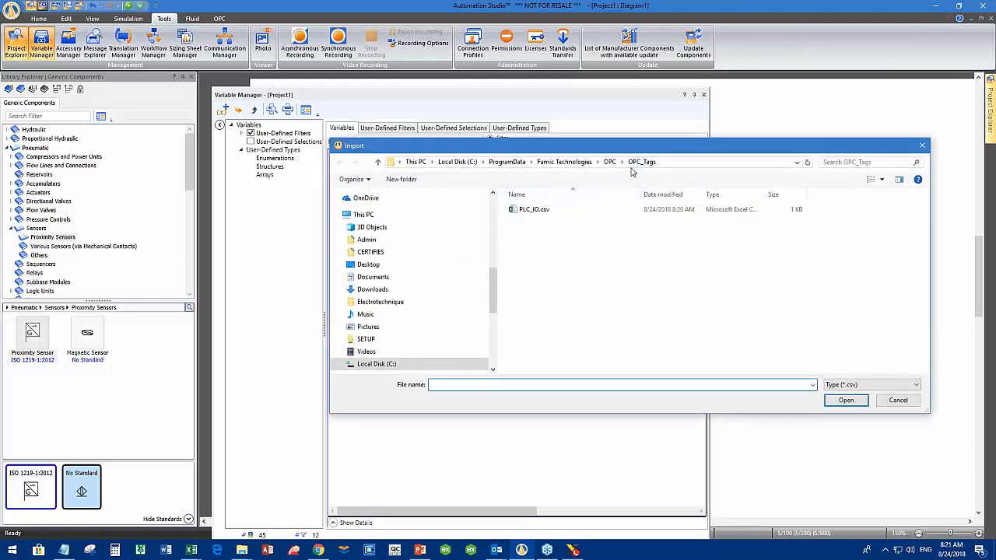
Import the variables from PLC_IO.csv in the OPC_Tags folder and close the Variable Manager.
click(589, 210)
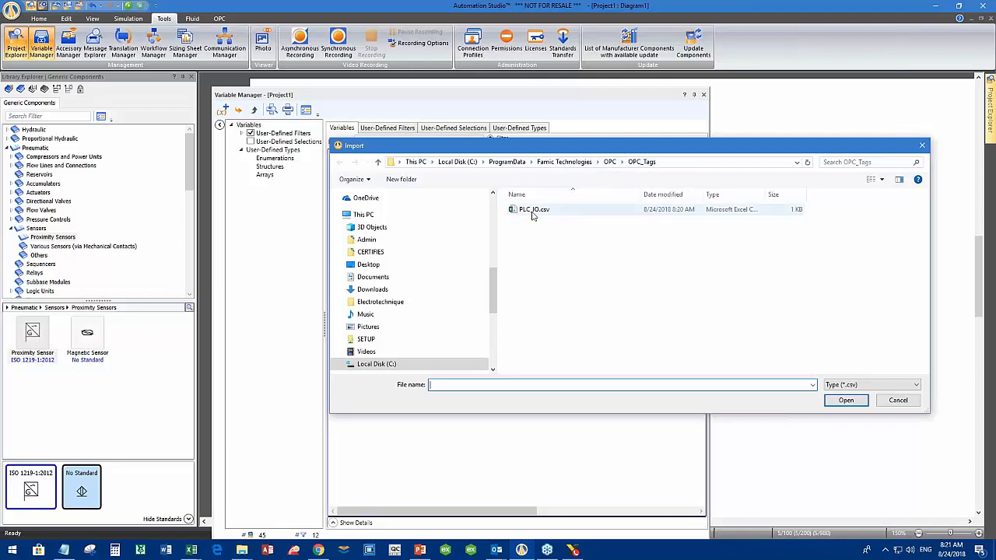
click(846, 400)
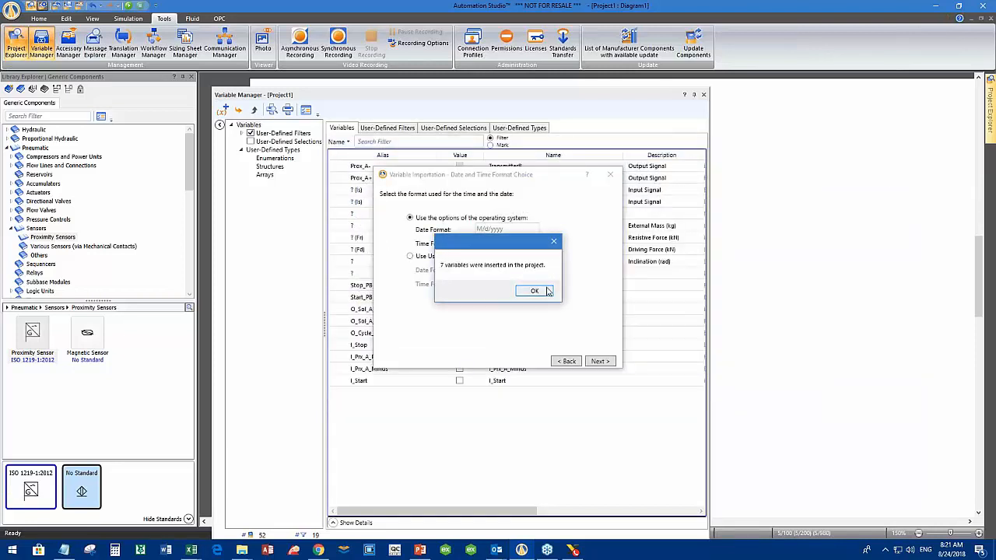
click(548, 290)
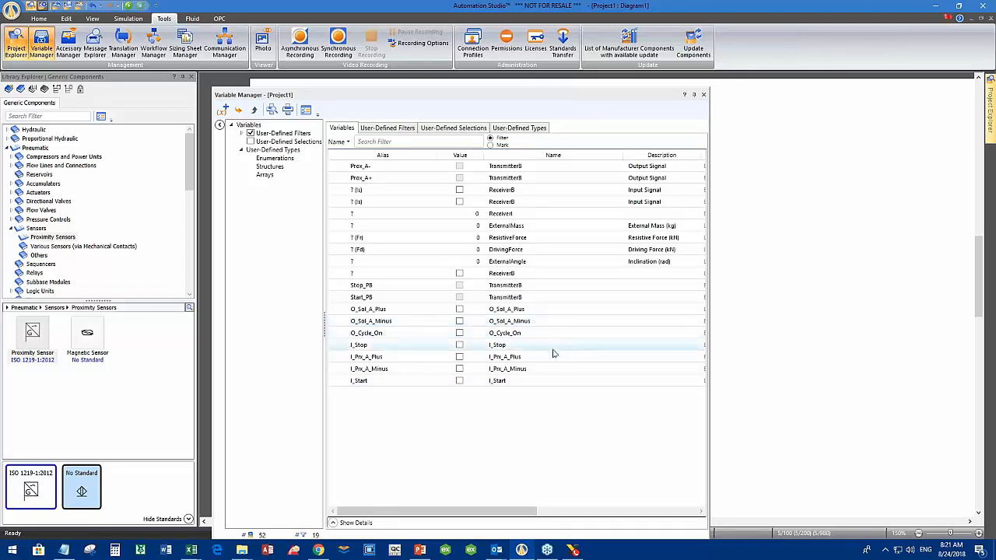
drag(463, 100, 420, 95)
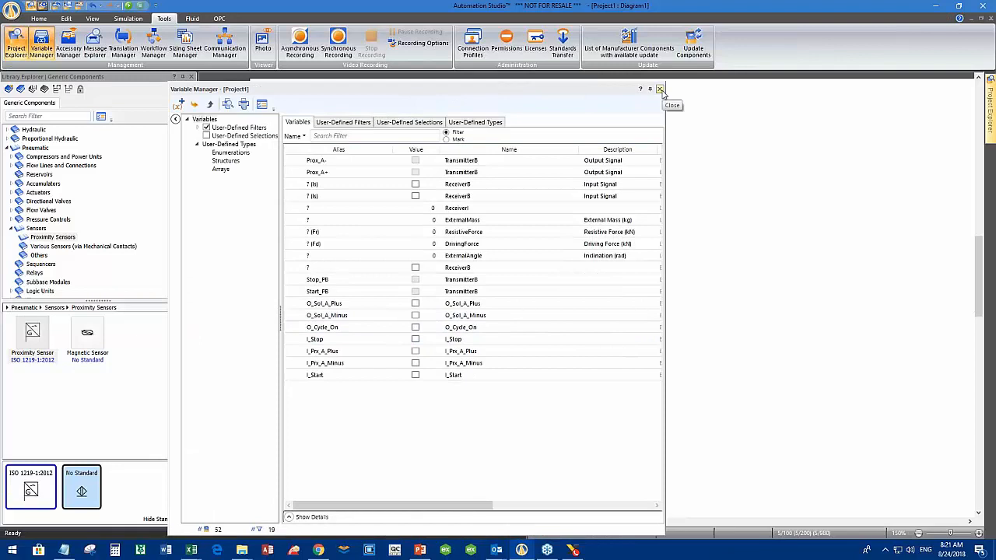
click(660, 90)
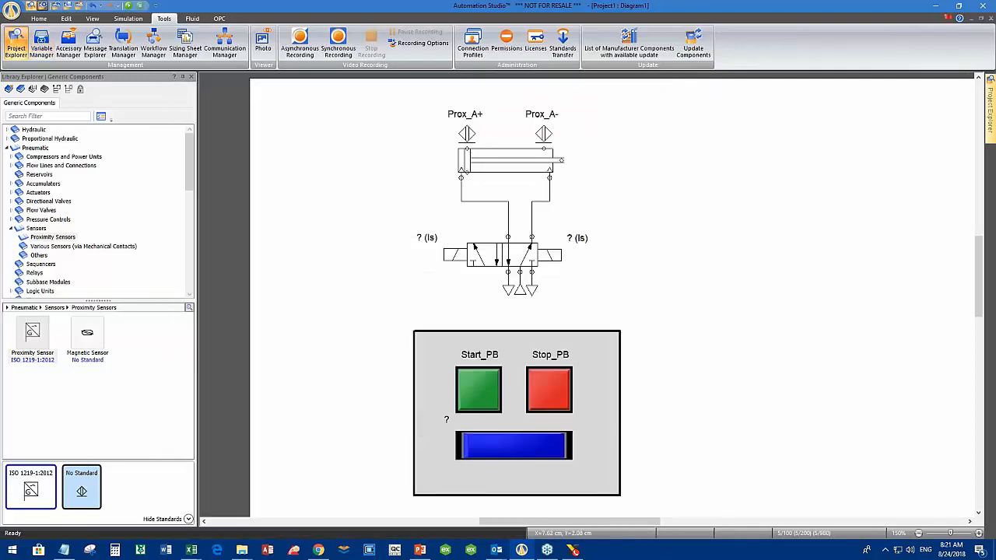
Filter the Prox_A+ sensor's compatible simulation variables by I_ and associate its output signal with I_Prx_A_Plus.
double_click(466, 135)
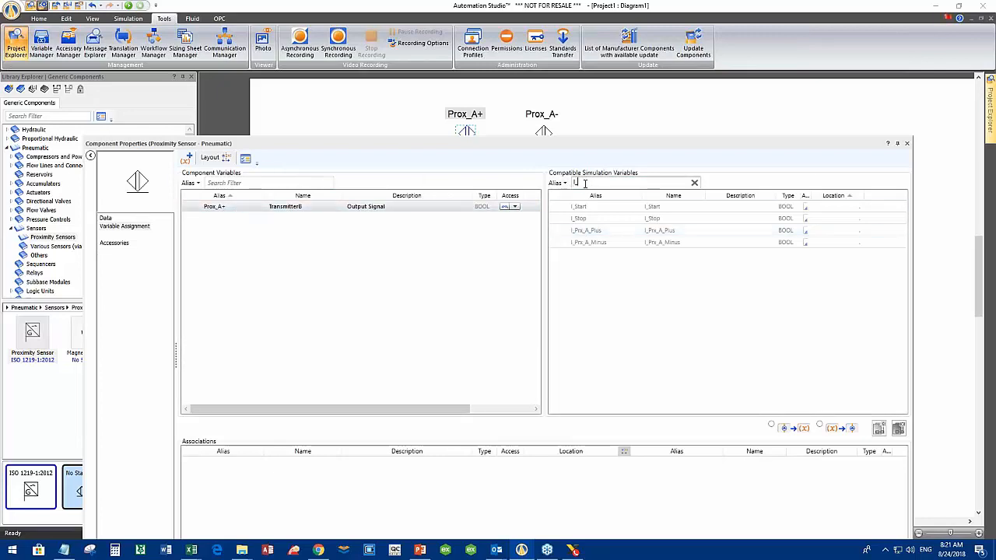
drag(582, 205, 218, 208)
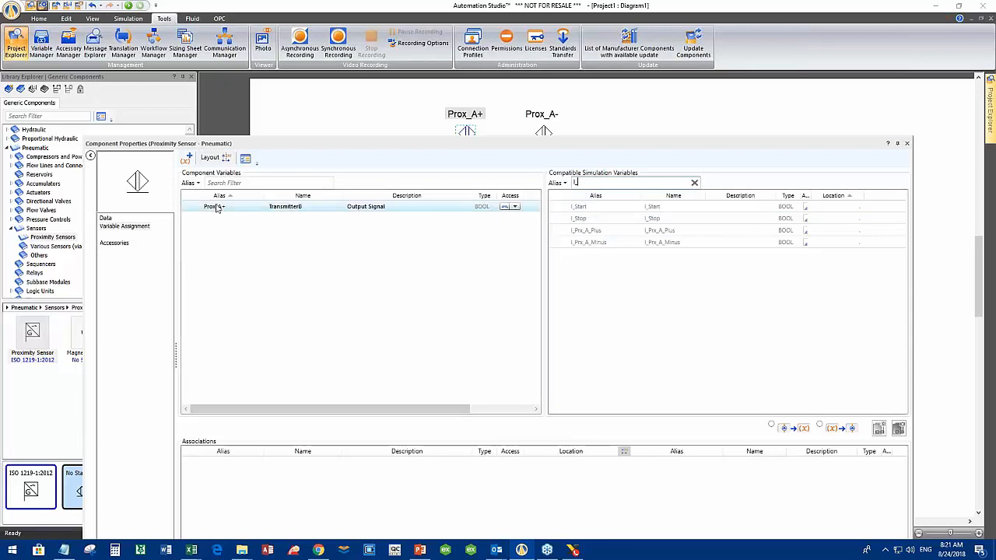
double_click(592, 235)
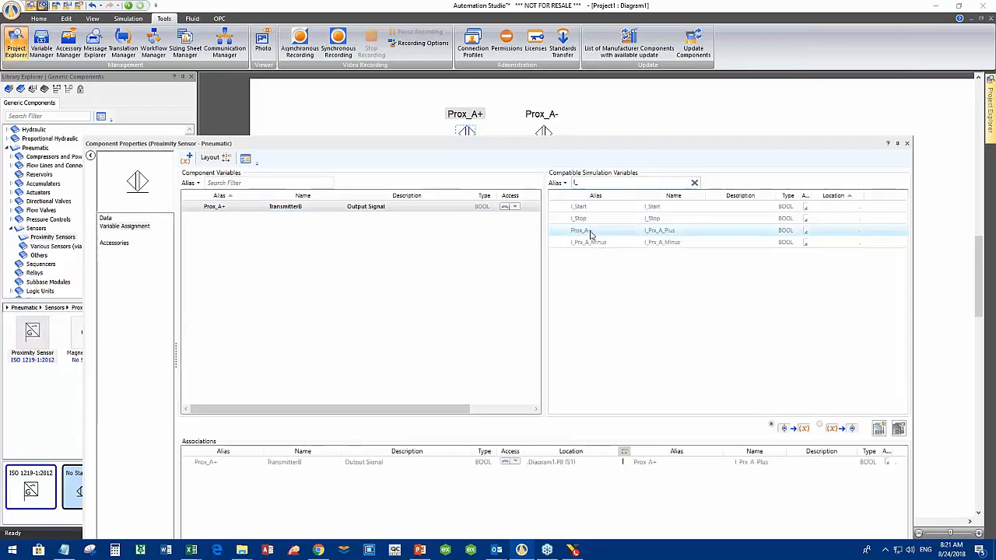
click(589, 235)
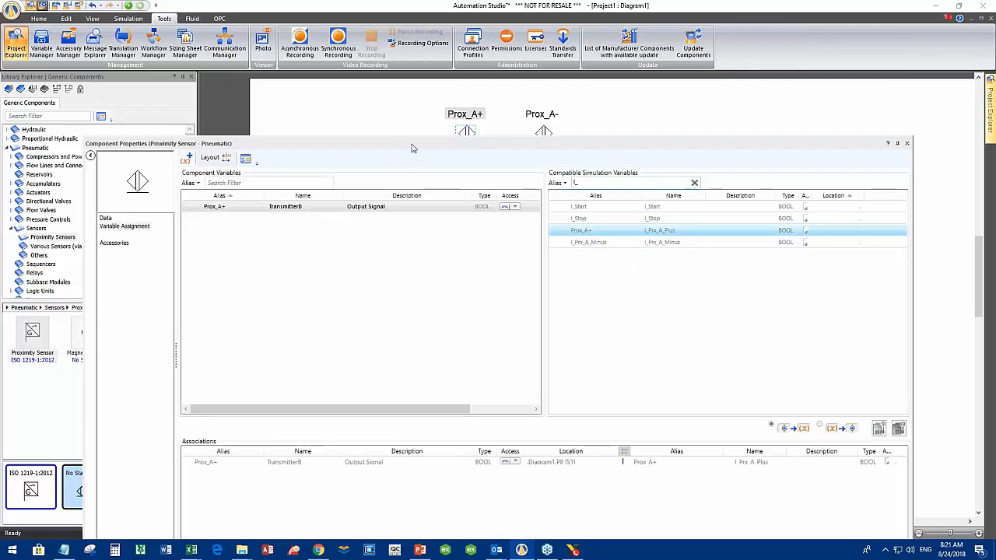
Associate the Prox_A- sensor's output signal with the I_Prx_A_Minus variable.
drag(413, 148, 427, 198)
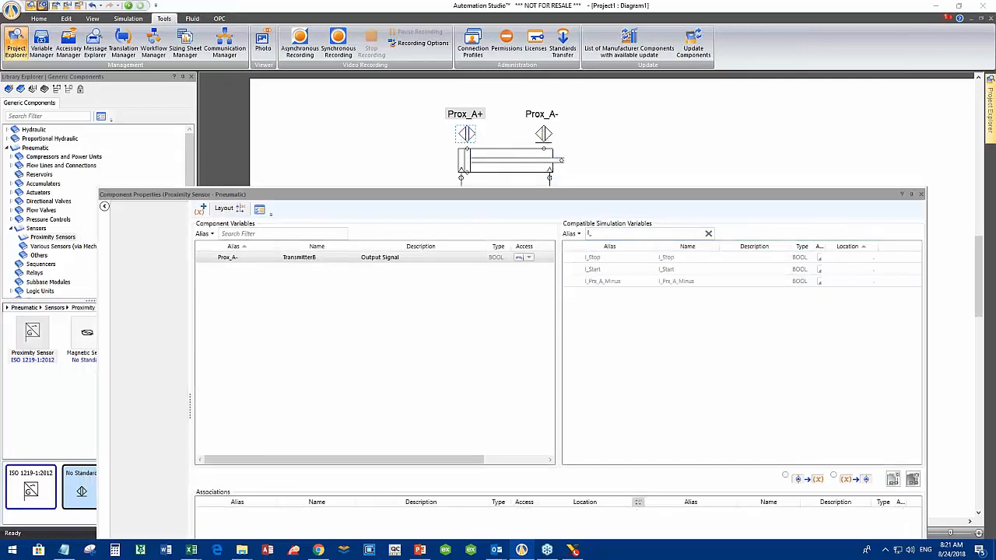
click(542, 136)
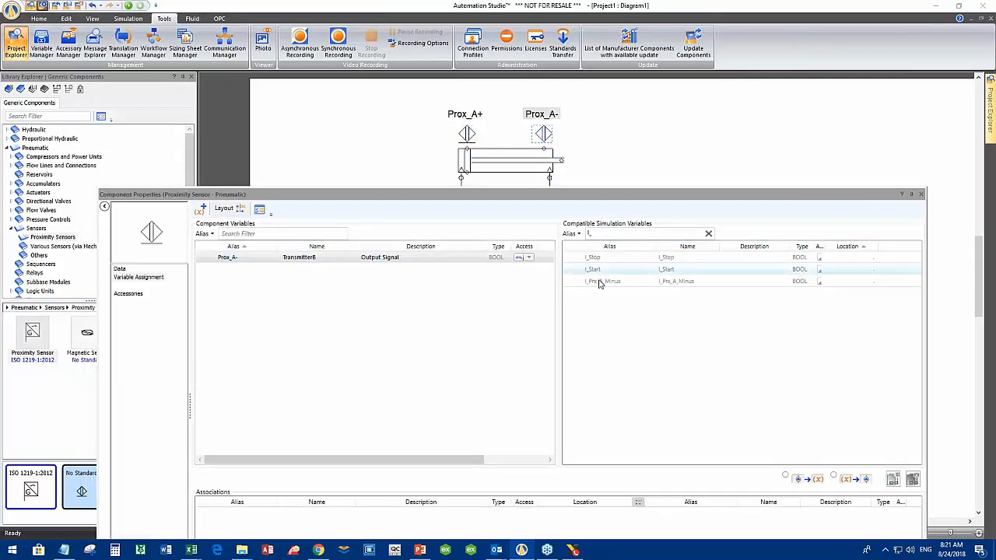
drag(614, 283, 514, 262)
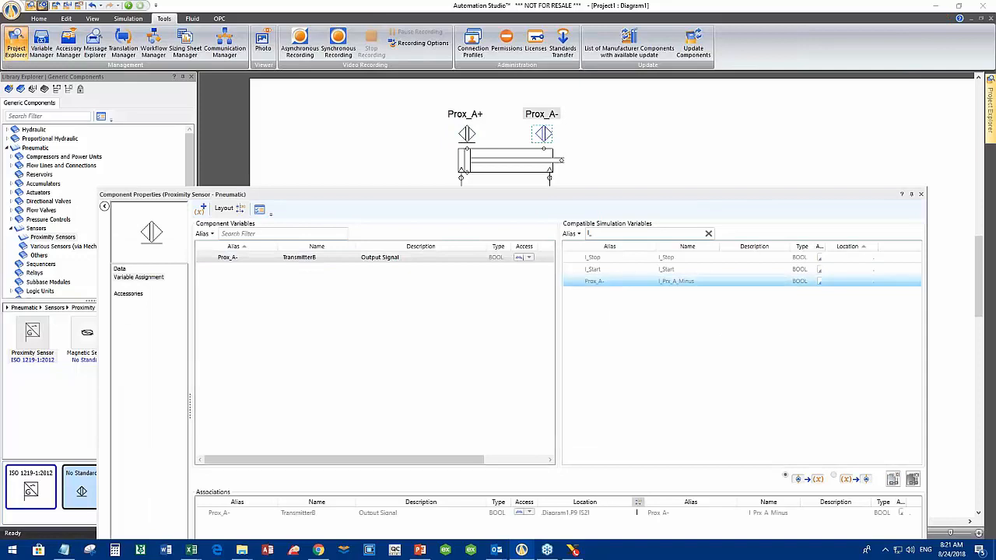
Filter the Start_PB push-button's compatible simulation variables by I_ and associate its output with I_Start.
drag(498, 196, 380, 429)
click(500, 383)
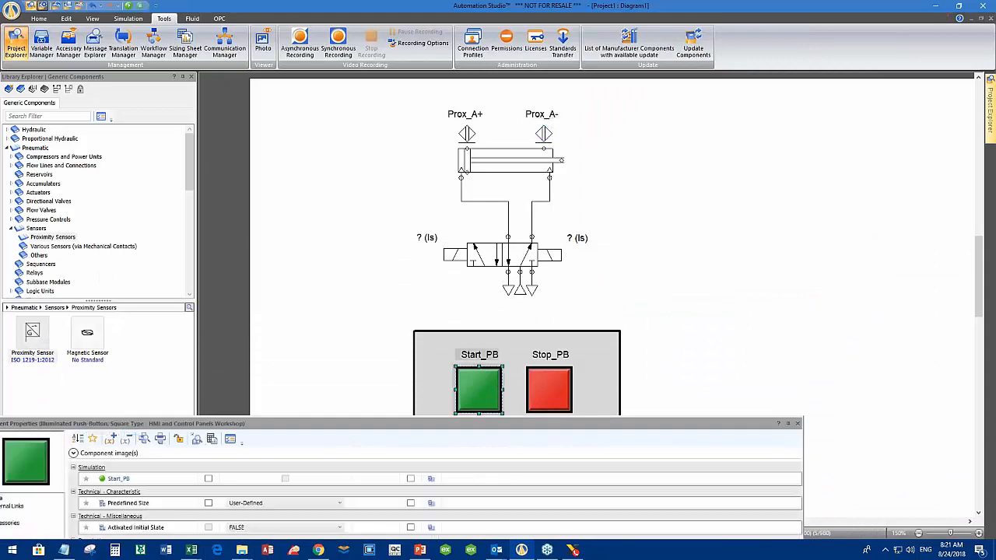
drag(452, 423, 486, 159)
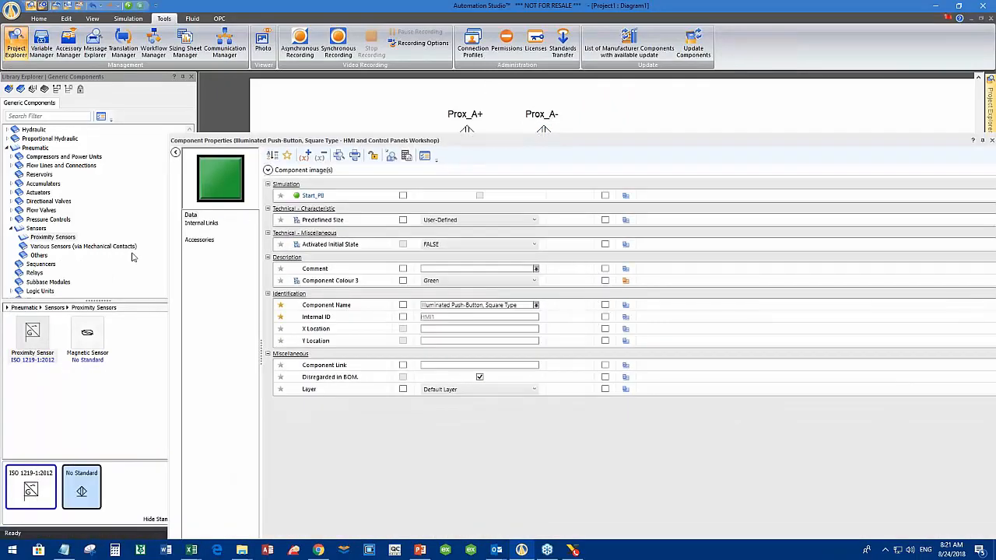
click(204, 224)
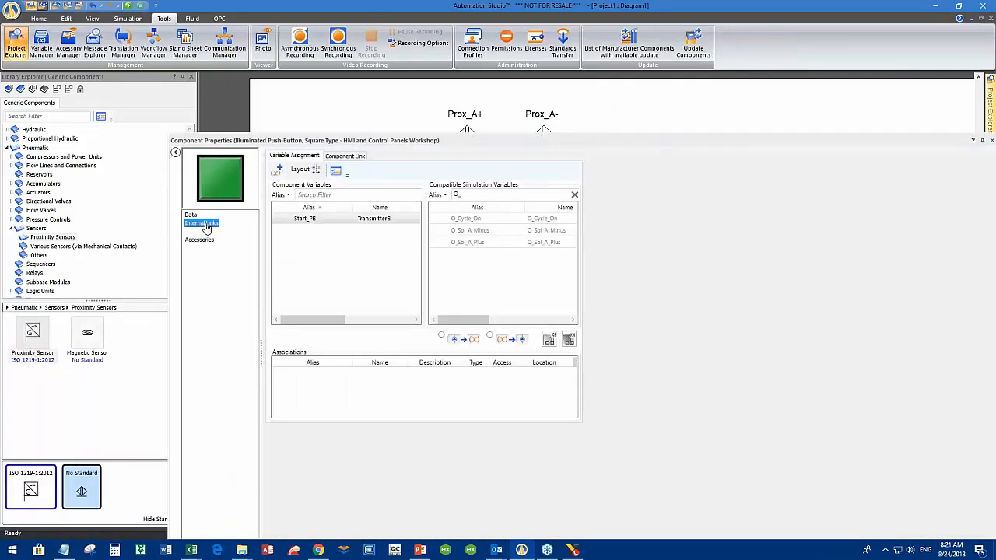
click(480, 193)
text(I_)
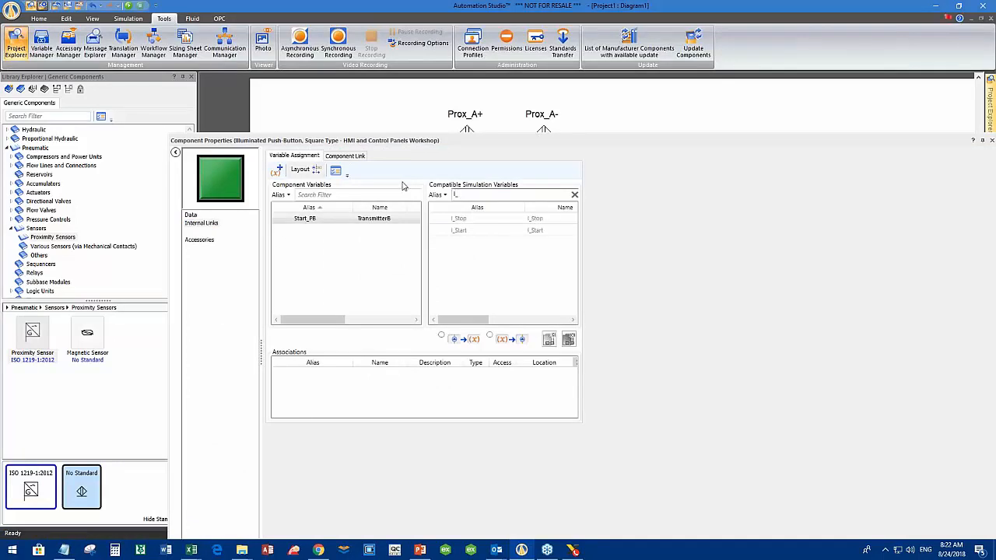
double_click(463, 231)
click(481, 228)
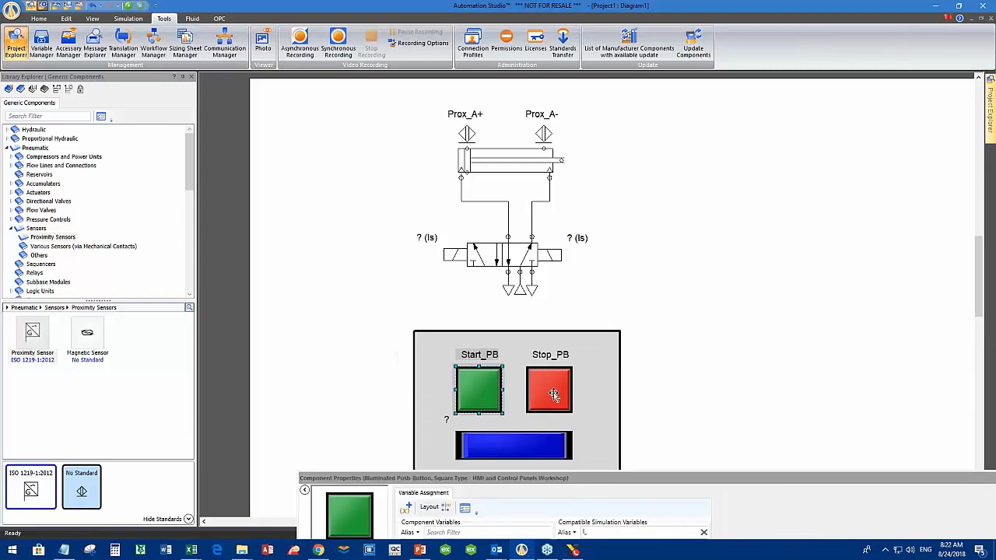
Associate the red Stop_PB push-button's output with the I_Stop variable.
click(553, 394)
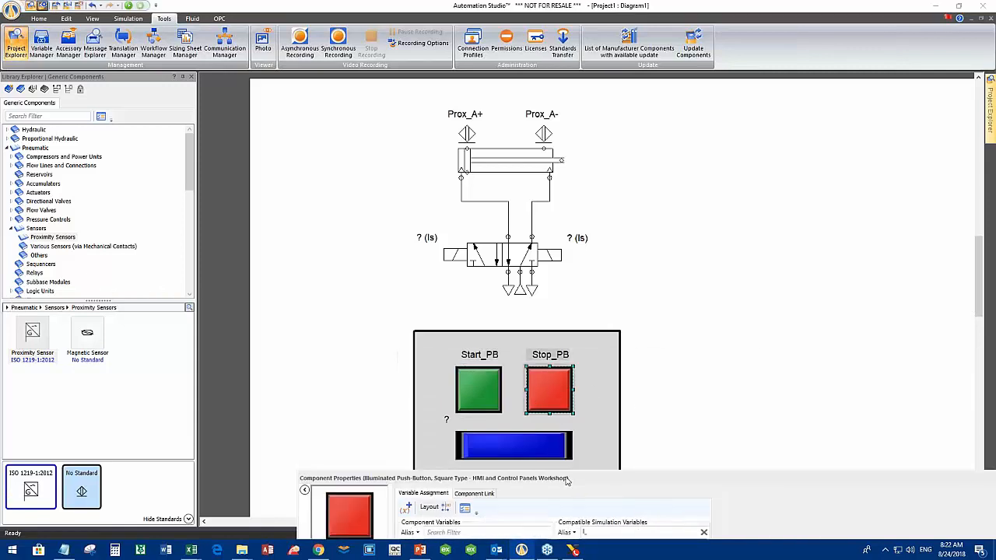
mouse_move(567, 481)
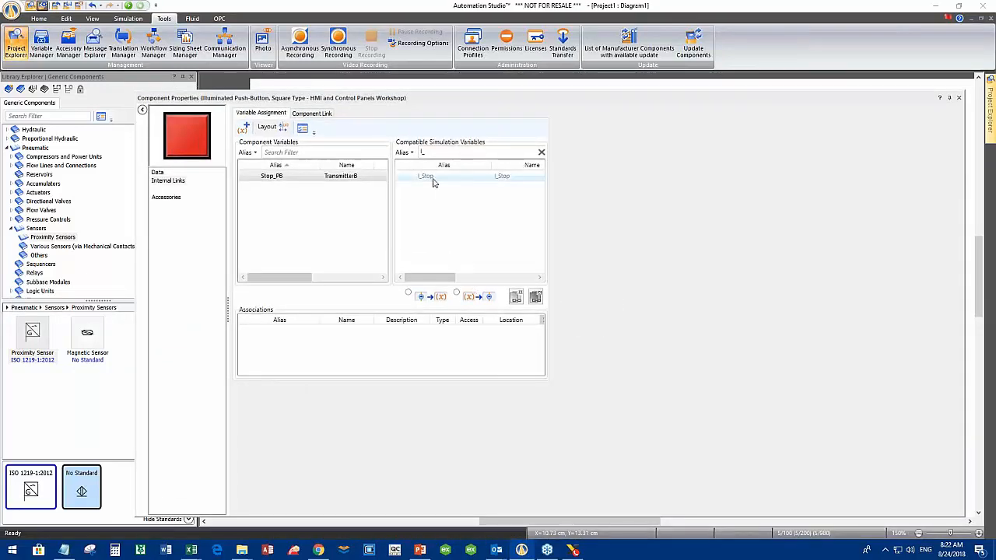
double_click(433, 178)
click(433, 178)
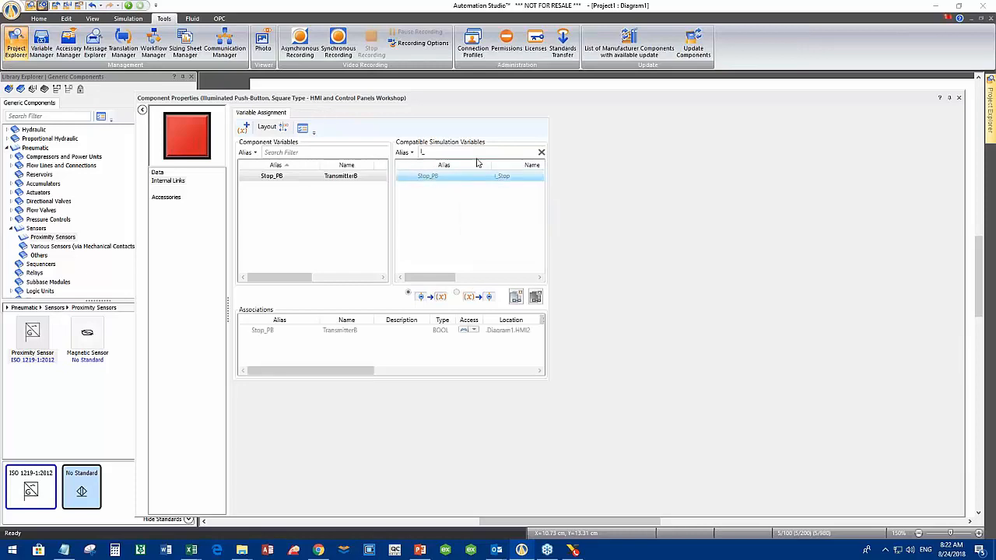
Filter the 5/2-way valve's compatible variables by O_ and associate its left solenoid with O_Sol_A_Minus and its right solenoid with O_Sol_A_Plus.
drag(547, 103, 575, 443)
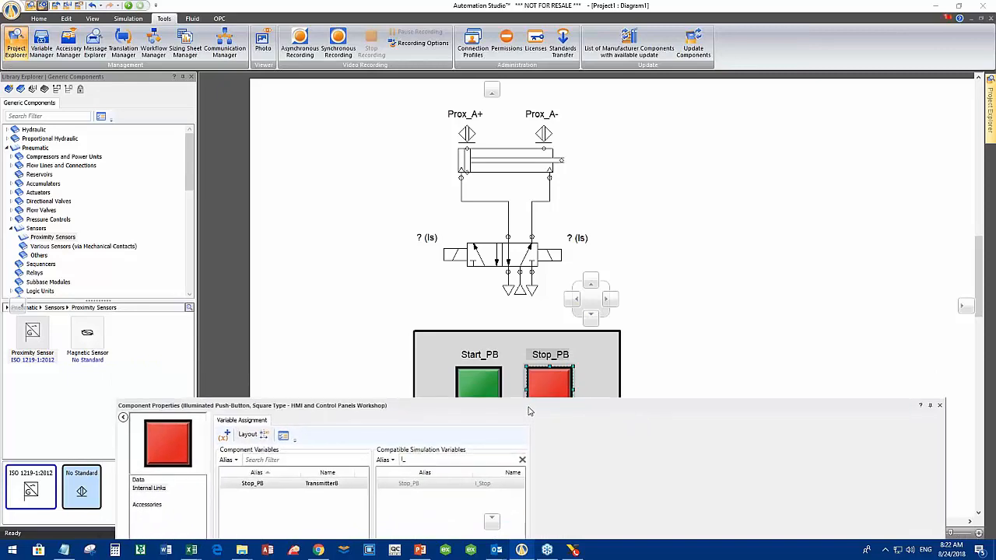
drag(526, 404, 554, 286)
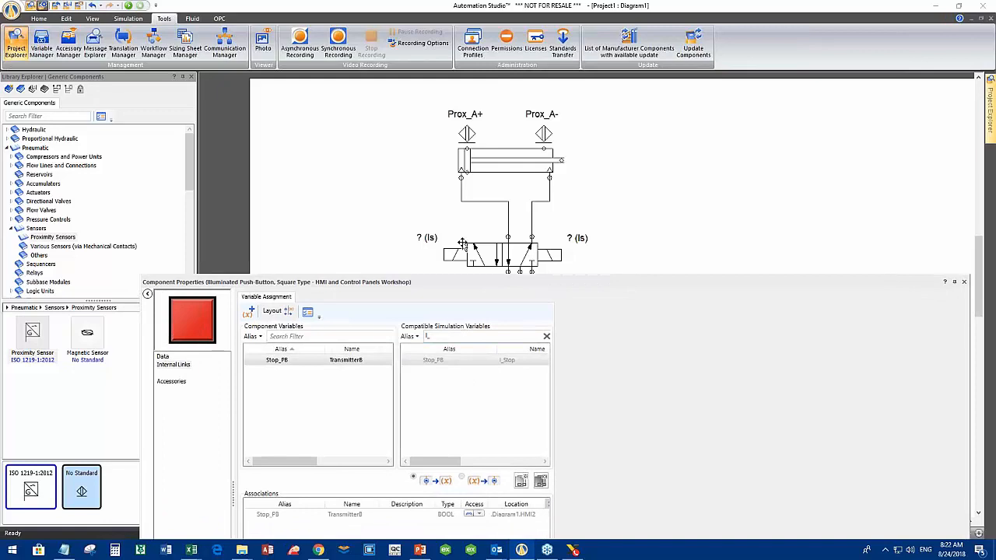
click(490, 253)
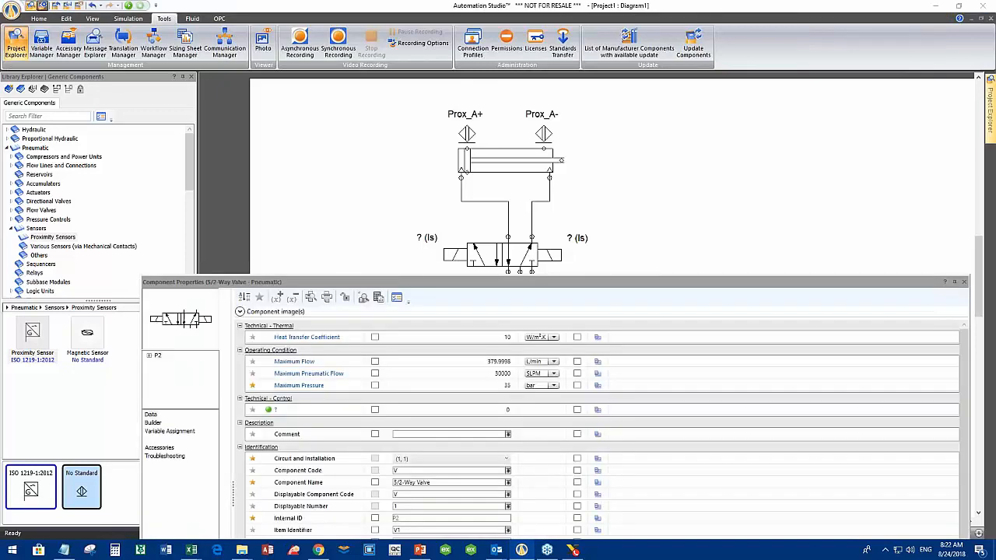
click(181, 432)
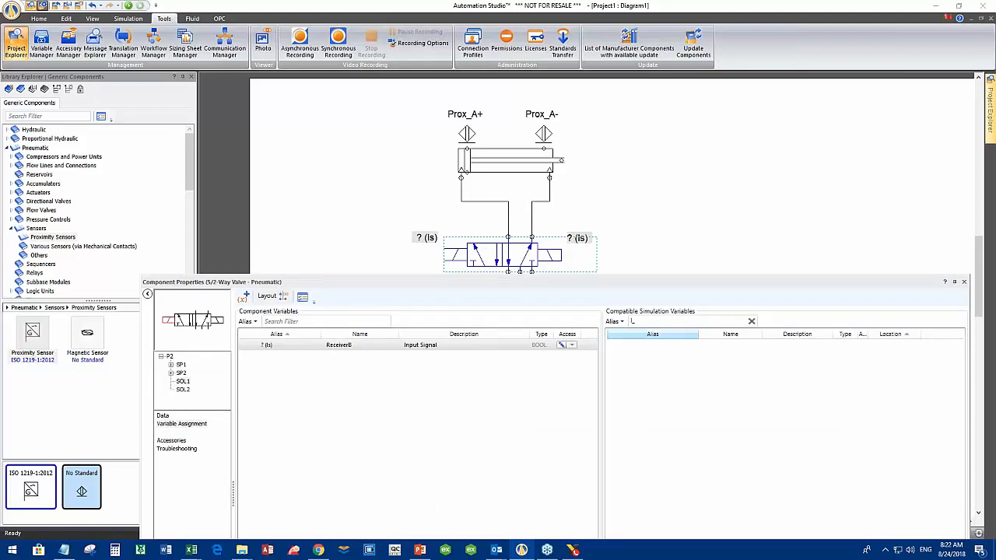
text(O)
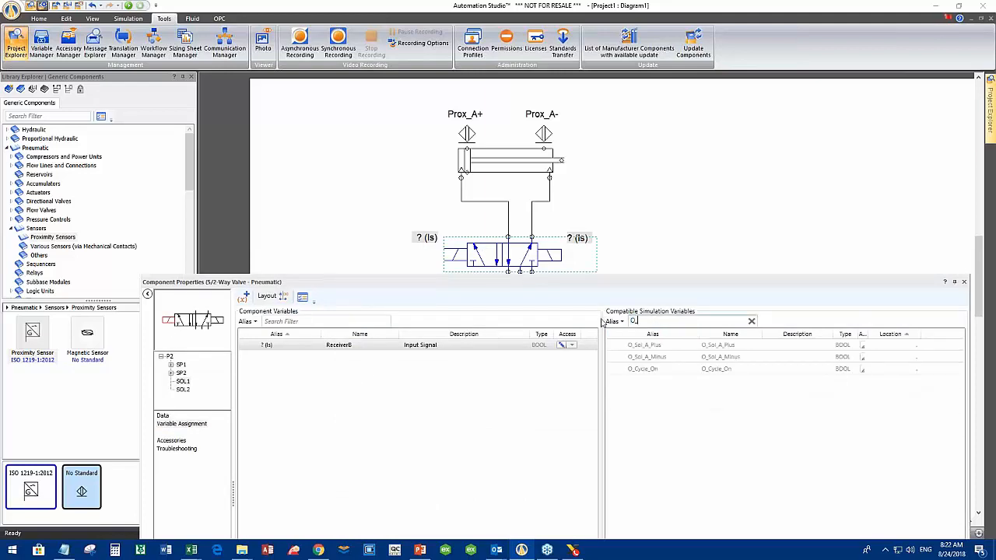
text(_)
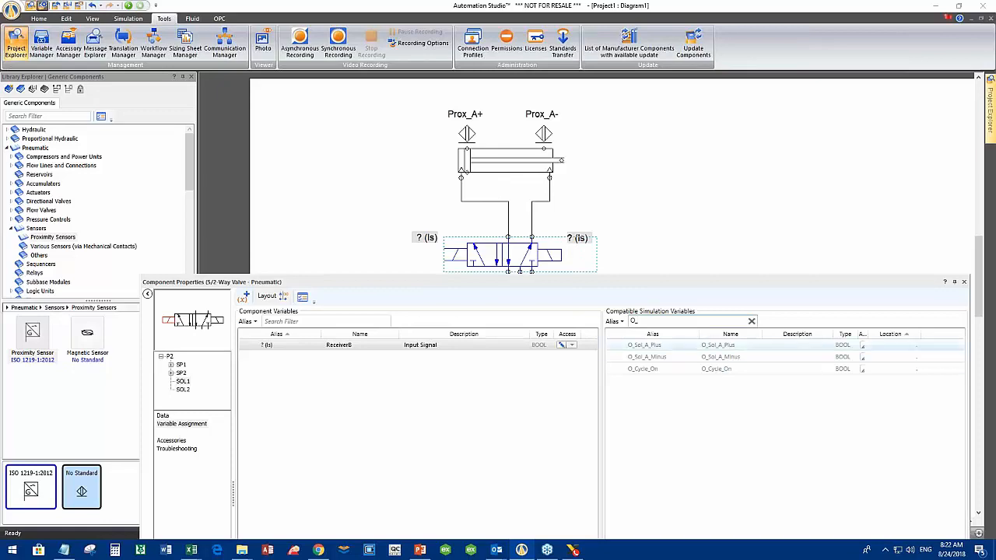
double_click(644, 360)
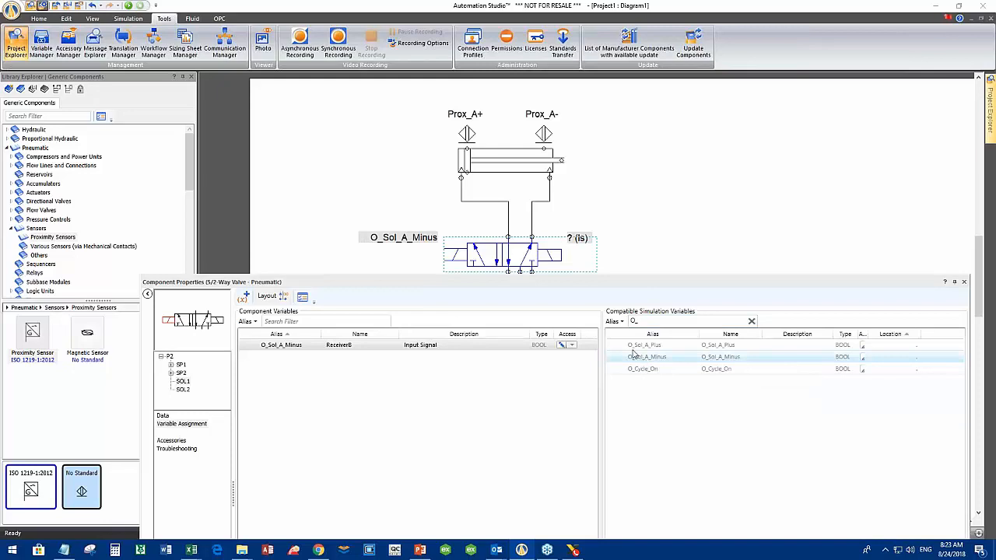
click(221, 324)
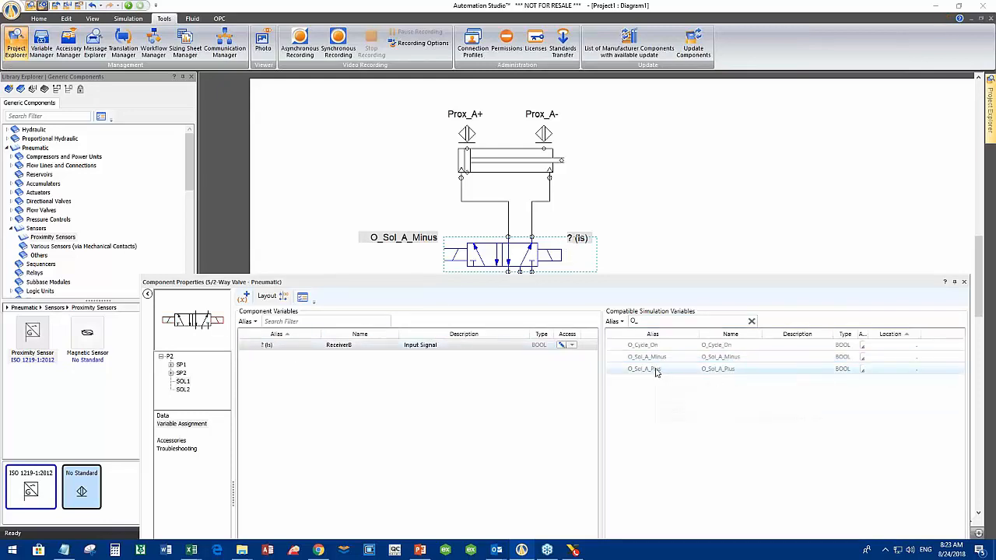
double_click(656, 370)
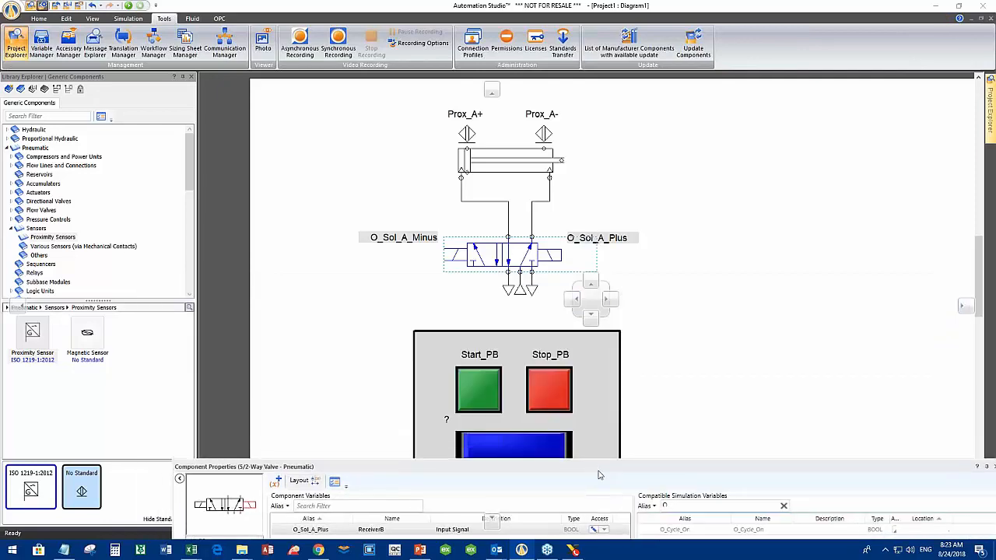
Filter the blue blinking pilot light's compatible simulation variables by O_ and associate its input with O_Cycle_On.
click(523, 450)
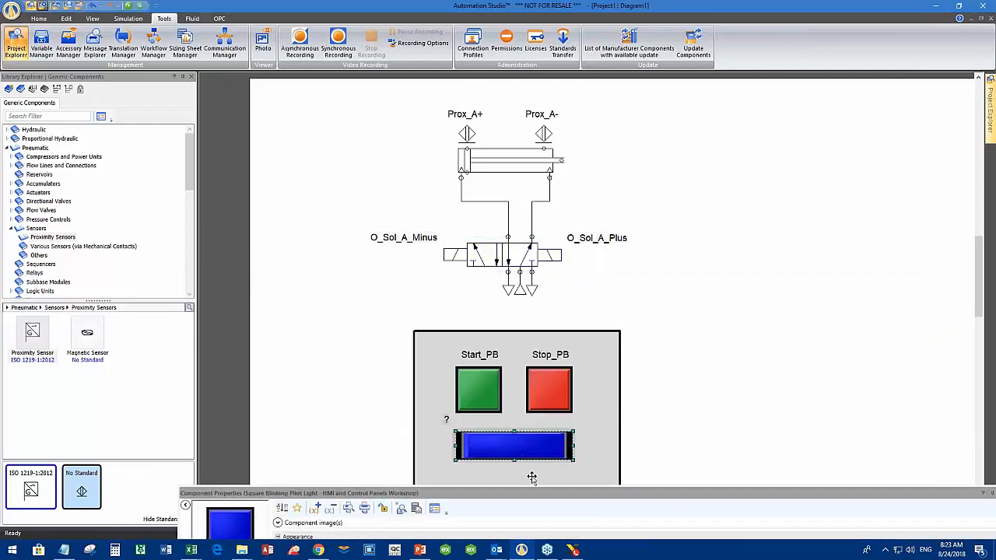
mouse_move(545, 493)
click(211, 288)
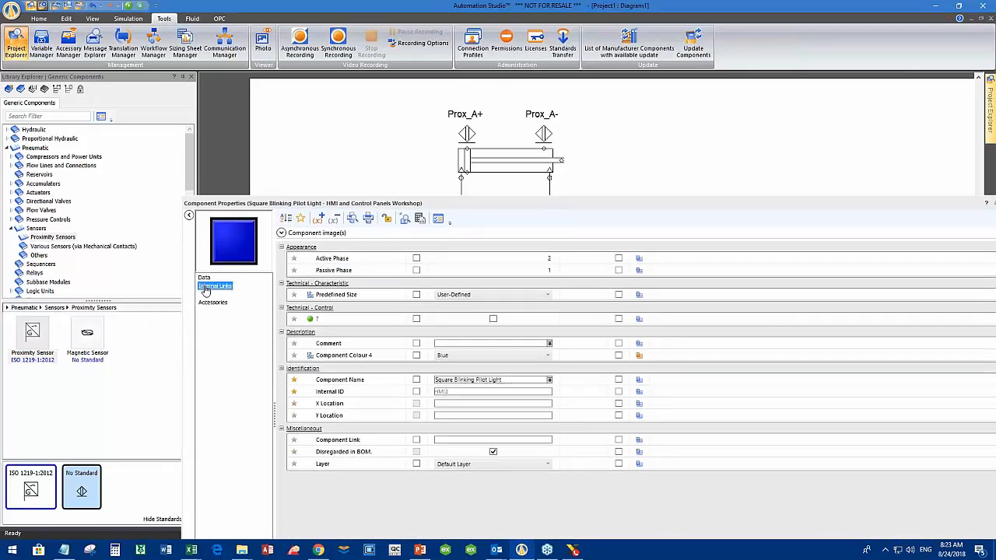
click(446, 260)
text(O)
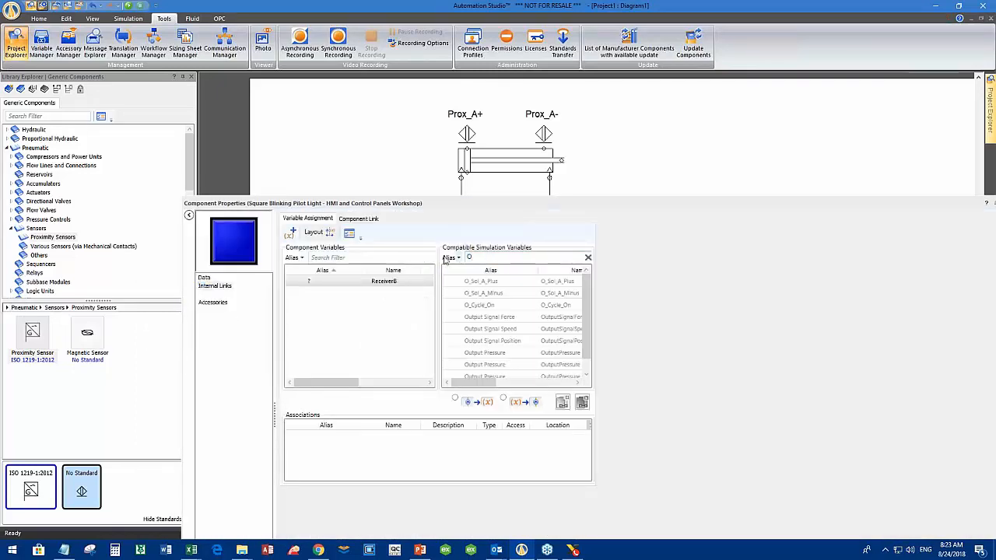
text(_)
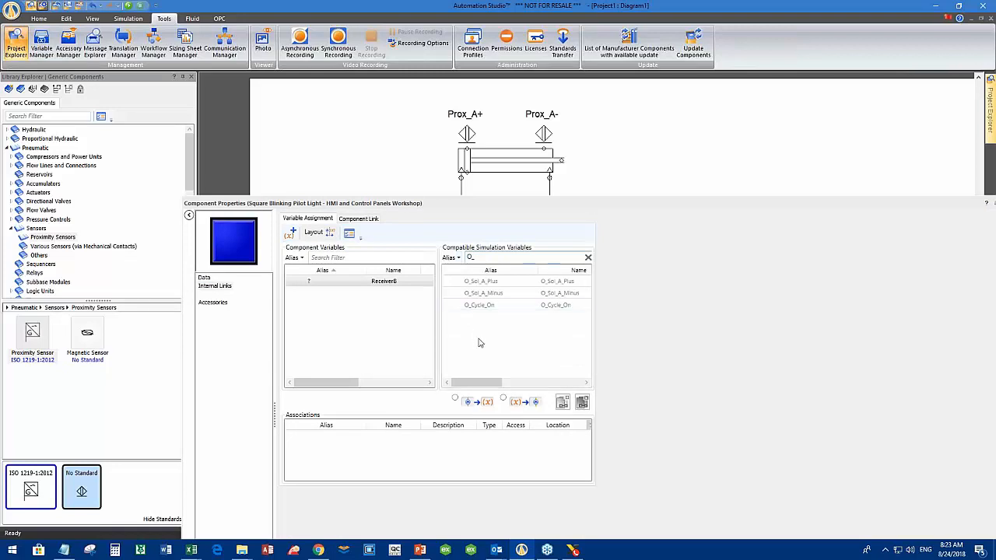
double_click(482, 305)
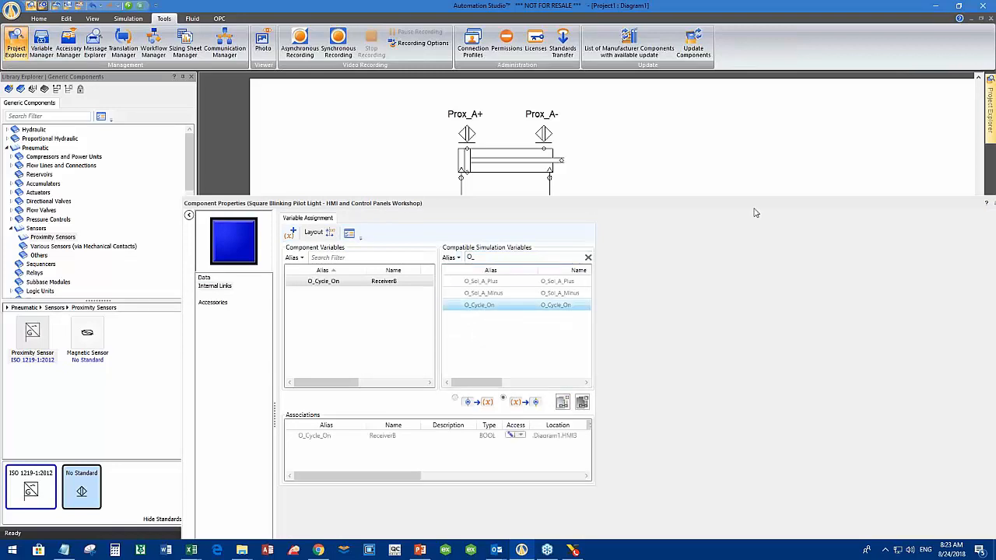
Close the component properties and move the O_Cycle_On label so it sits centred above the blue pilot light.
double_click(928, 204)
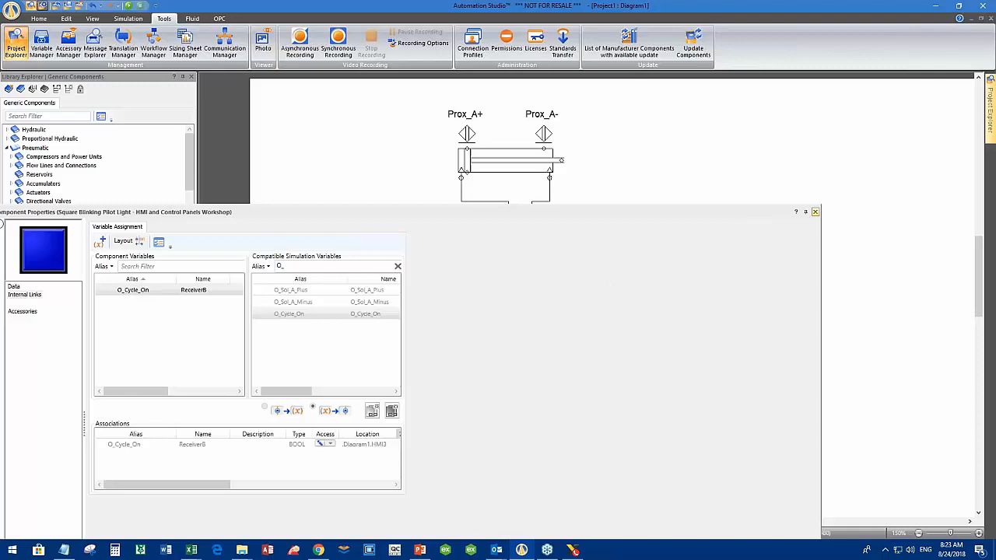
click(816, 212)
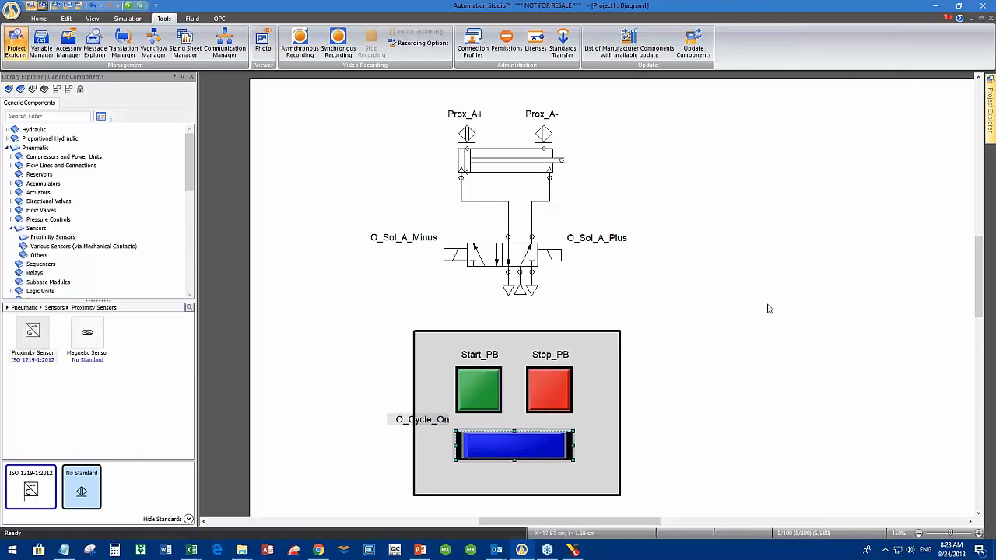
drag(435, 421, 516, 427)
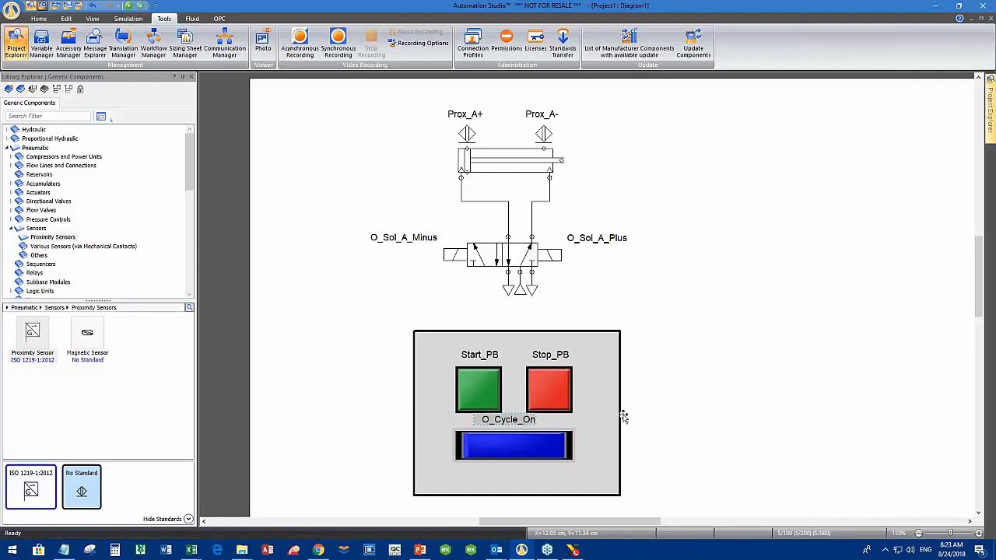
click(679, 405)
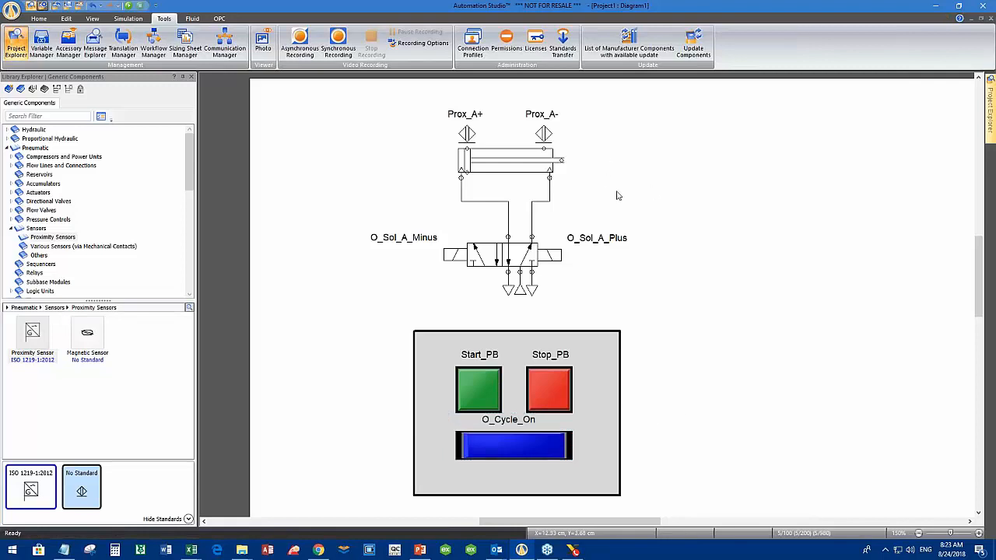
Open the Variable Manager beside the diagram and start the simulation, keeping the circuit and HMI panel in view.
click(41, 42)
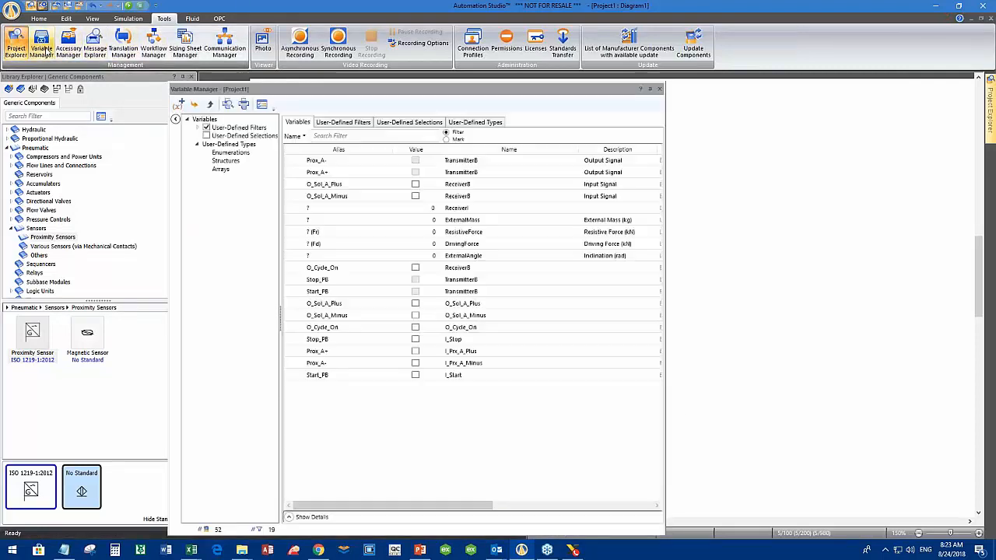
drag(351, 92, 77, 42)
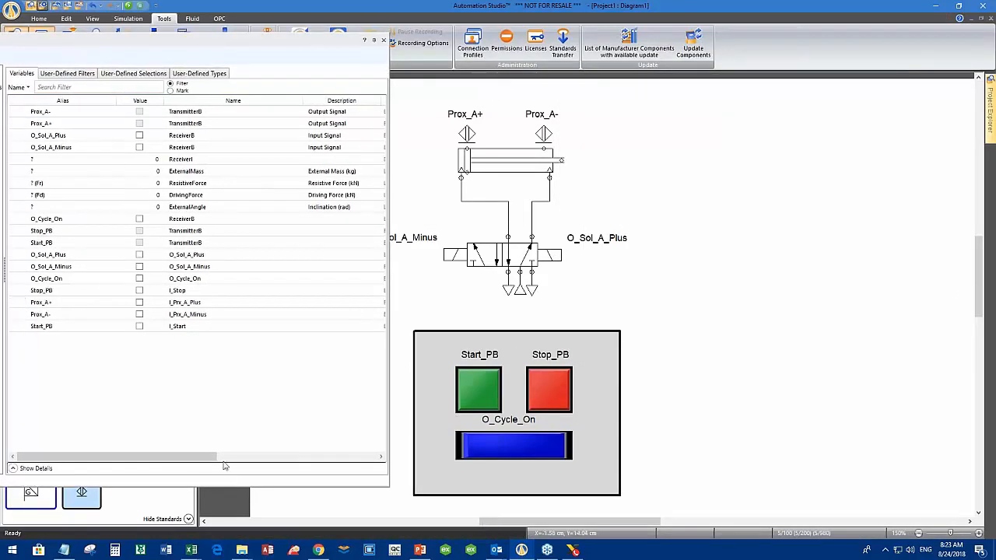
click(128, 5)
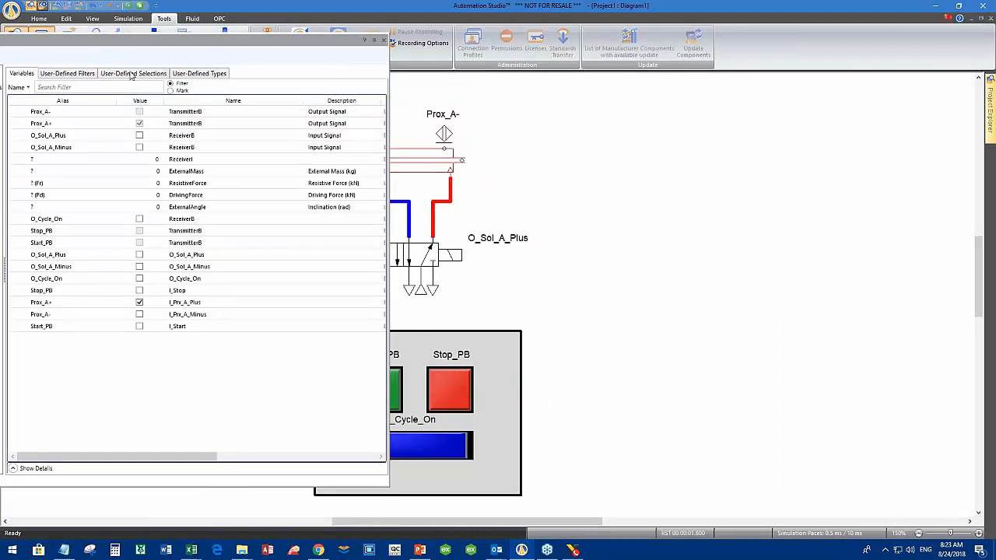
drag(117, 47, 69, 61)
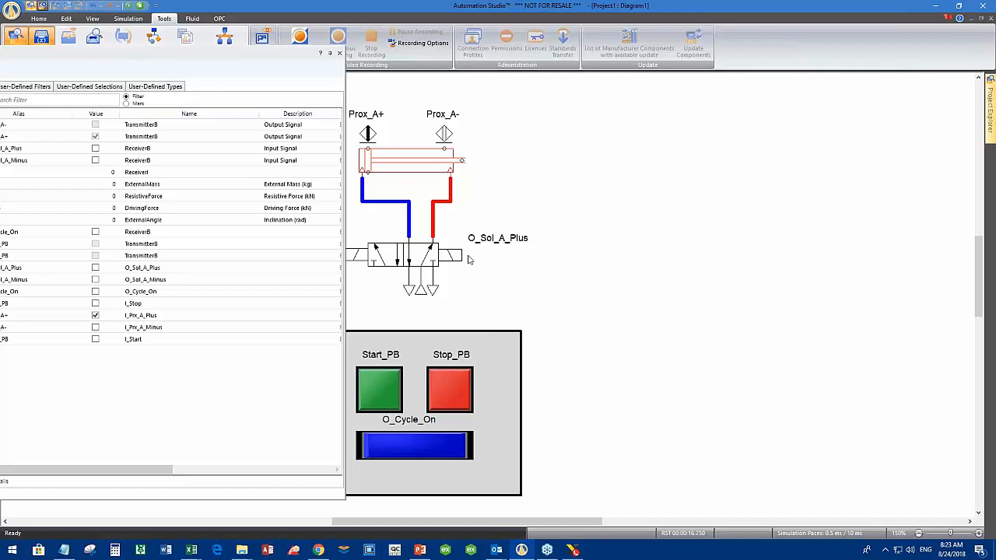
Test the links by toggling O_Sol_A_Minus and O_Sol_A_Plus in the Variable Manager and operating the Start_PB push-button on the panel.
click(95, 281)
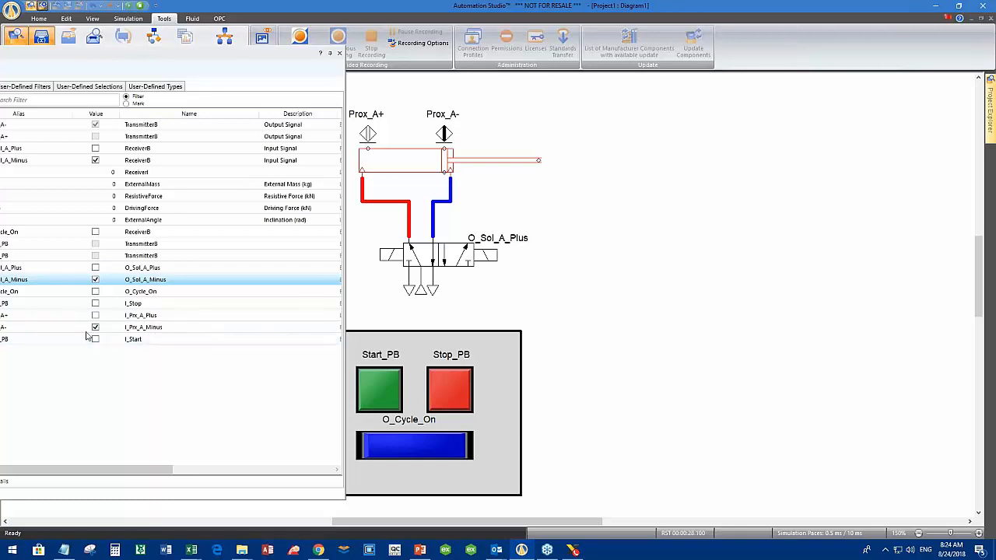
click(95, 268)
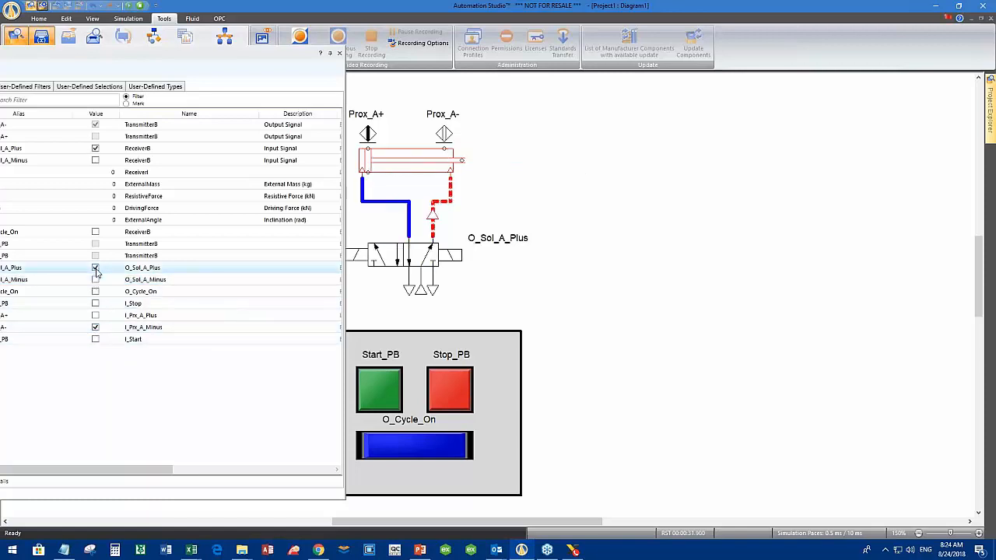
click(117, 273)
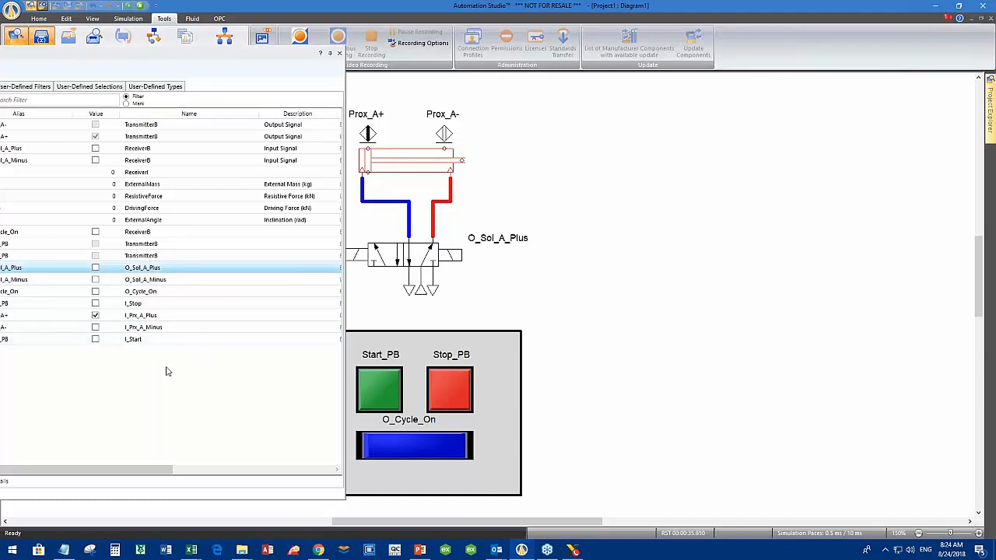
click(383, 403)
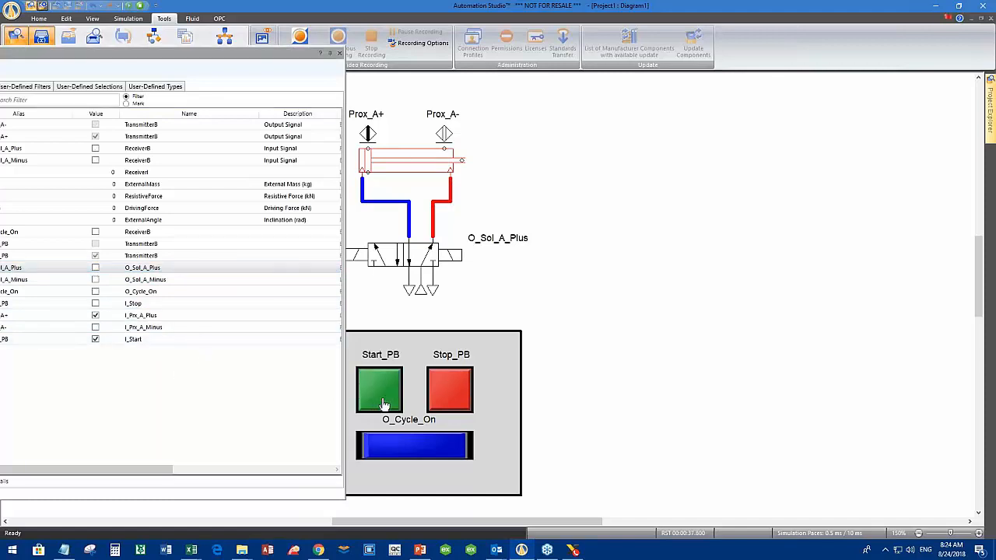
click(383, 403)
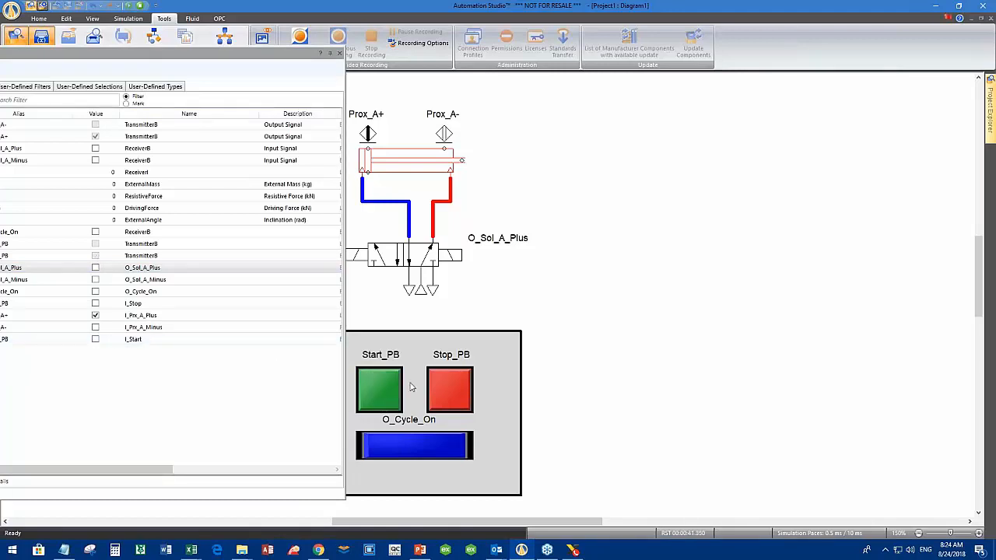
Test the Stop_PB push-button on the panel and toggle O_Cycle_On in the Variable Manager to check the blue pilot light.
click(454, 400)
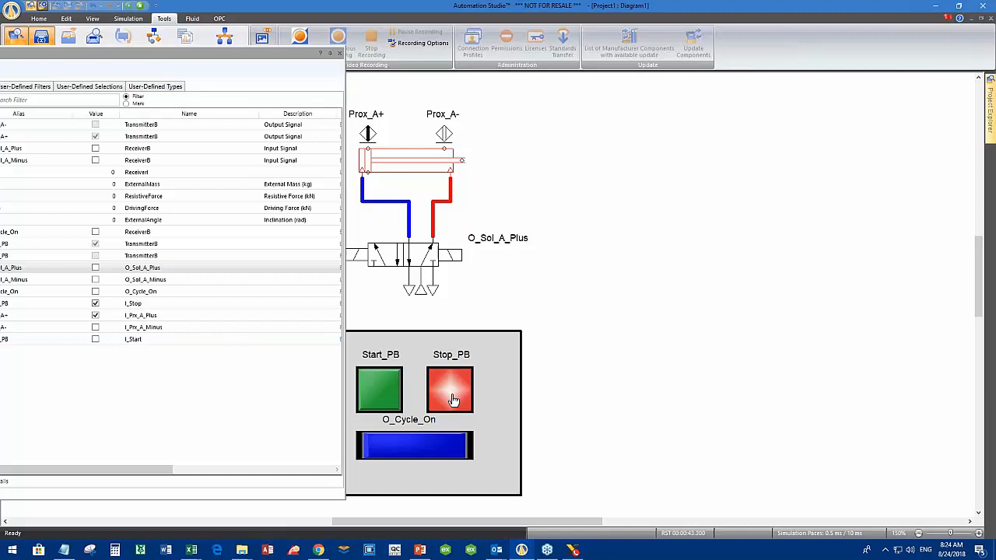
click(454, 400)
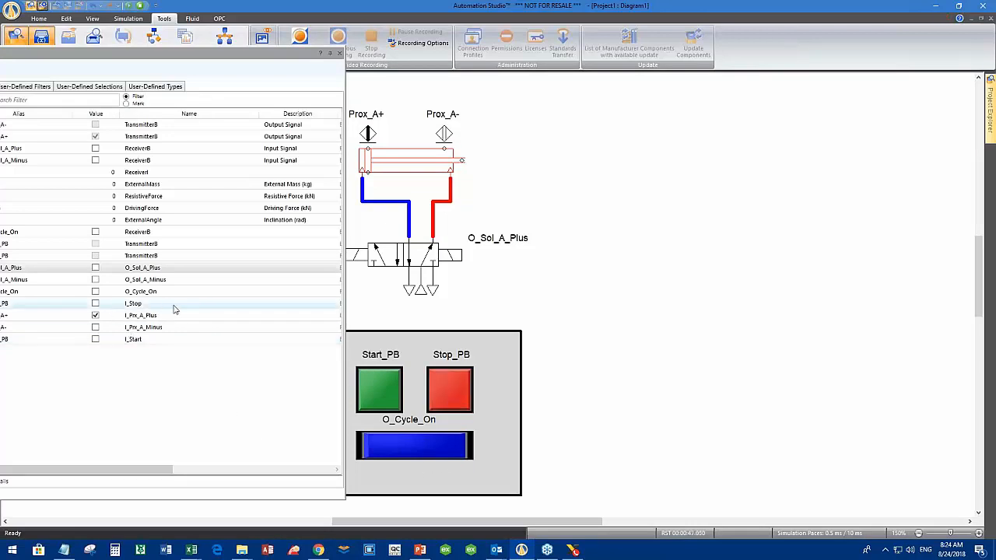
click(95, 291)
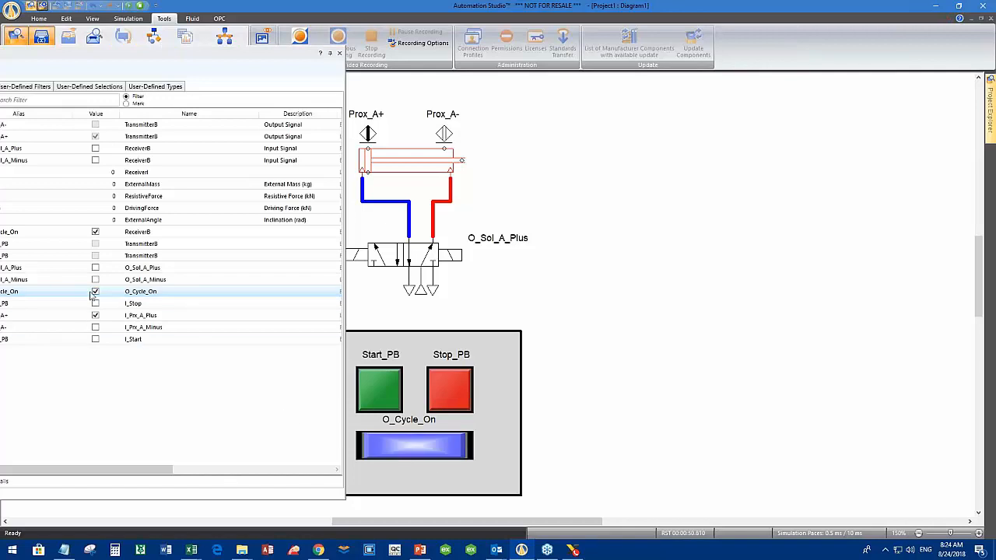
click(95, 292)
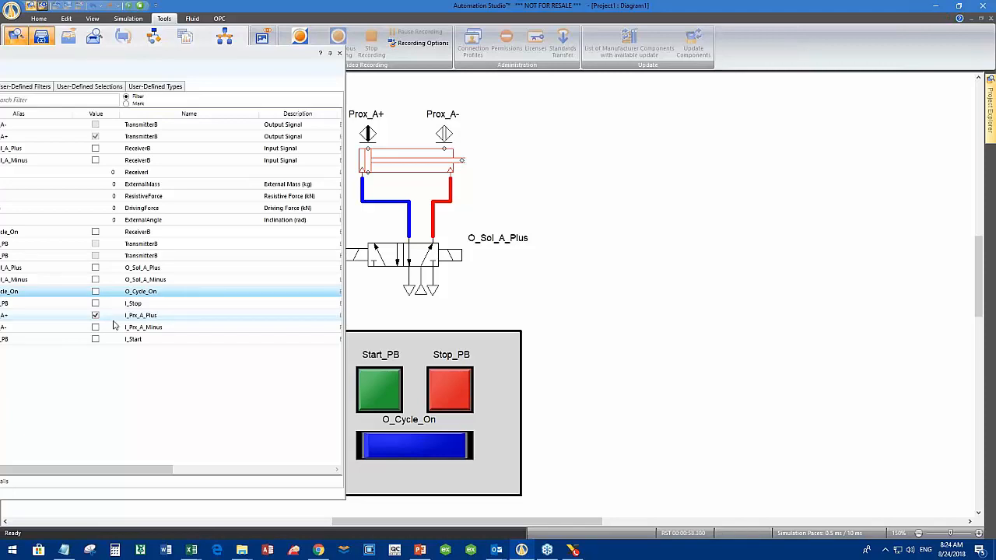
Close the Variable Manager and switch to the PowerPoint presentation's slide "How to Interface with an external PLC".
double_click(117, 57)
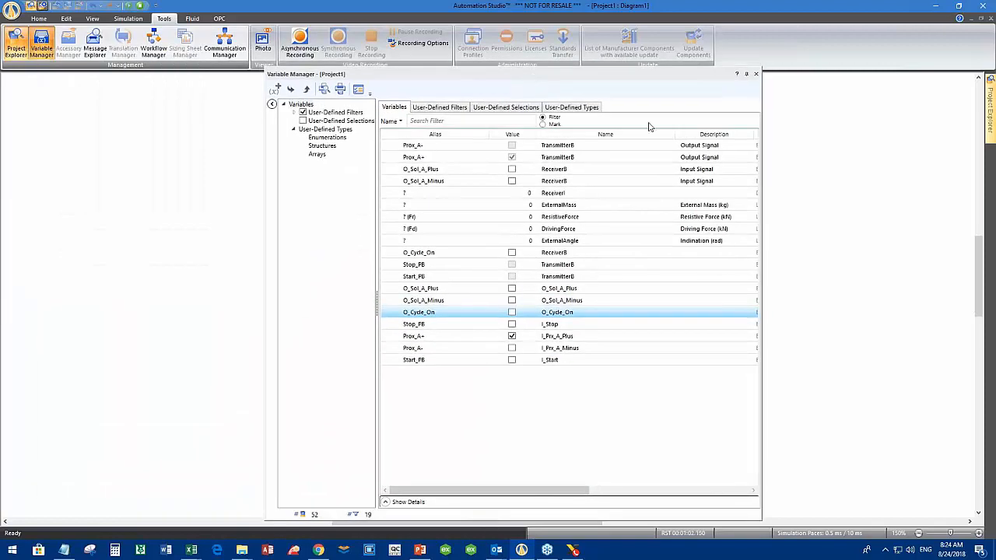
click(756, 75)
click(420, 550)
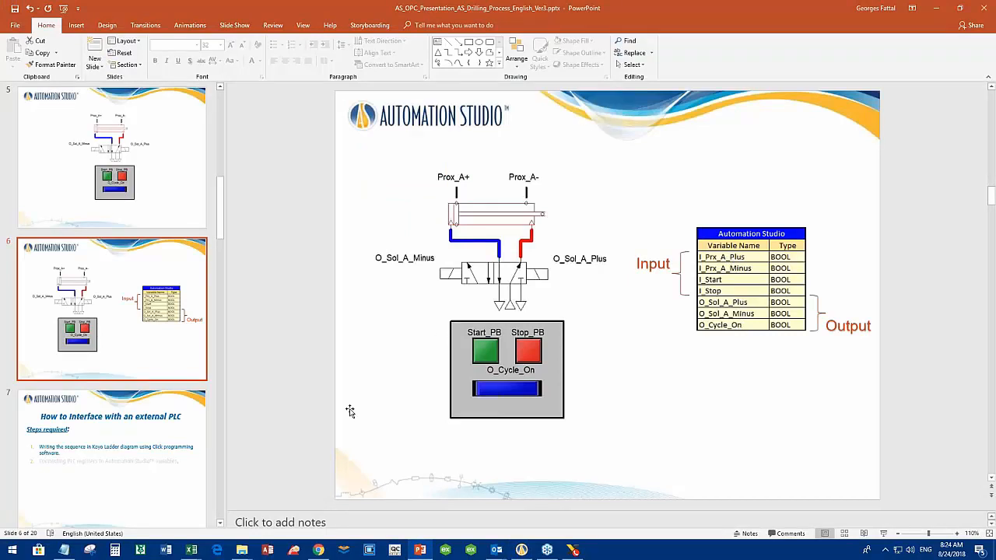
click(129, 494)
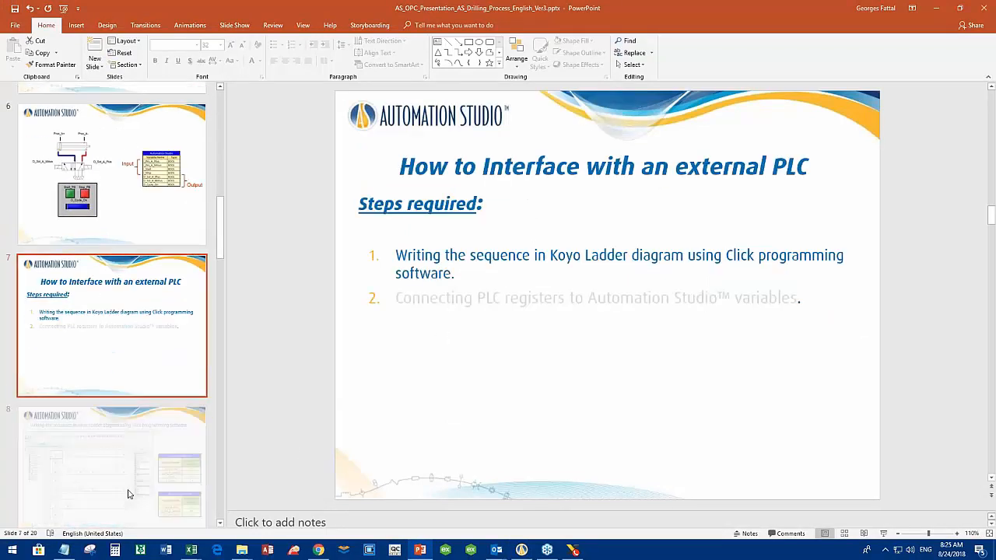
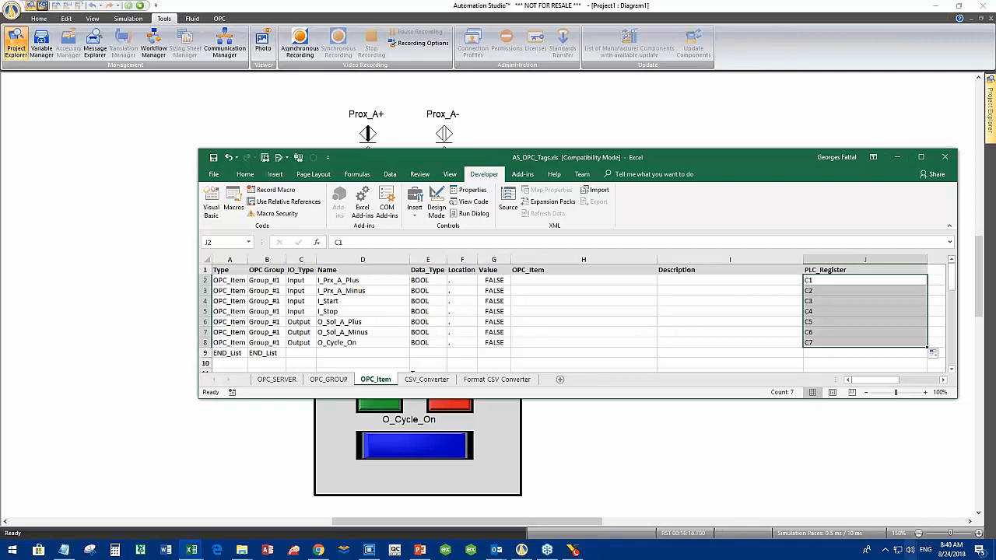
Switch to KEPServerEX 6 Configuration and start a new connectivity channel of type Modbus TCP/IP Ethernet.
click(445, 550)
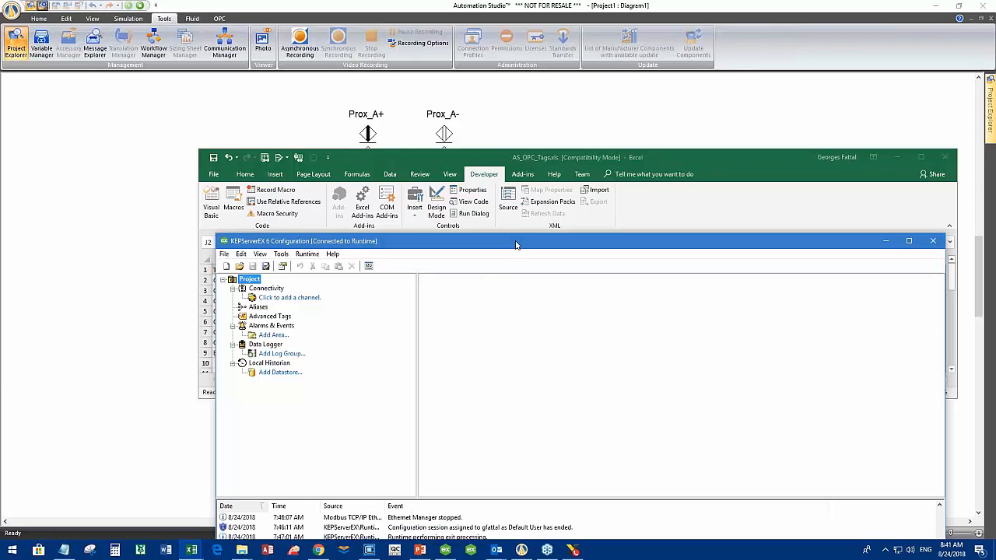
drag(511, 237, 418, 91)
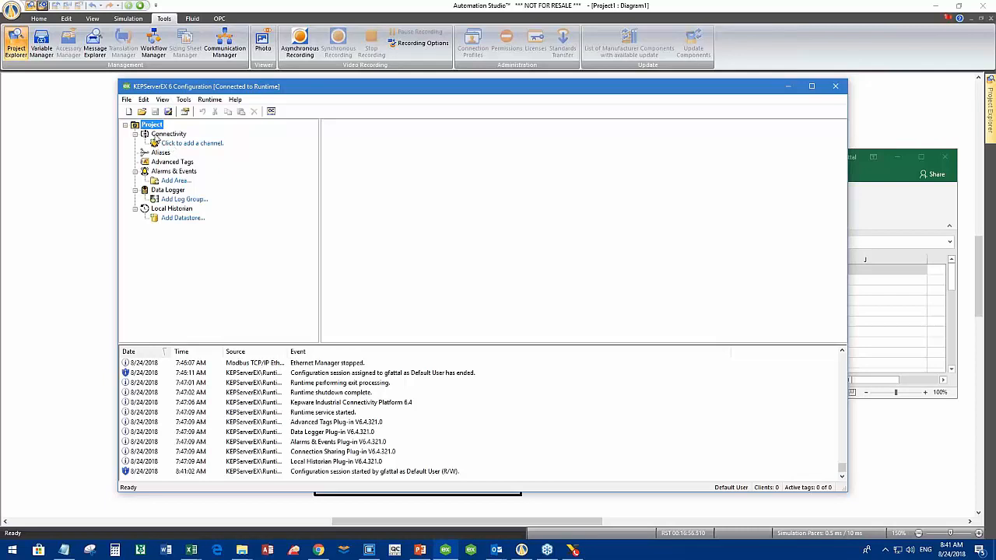
click(168, 145)
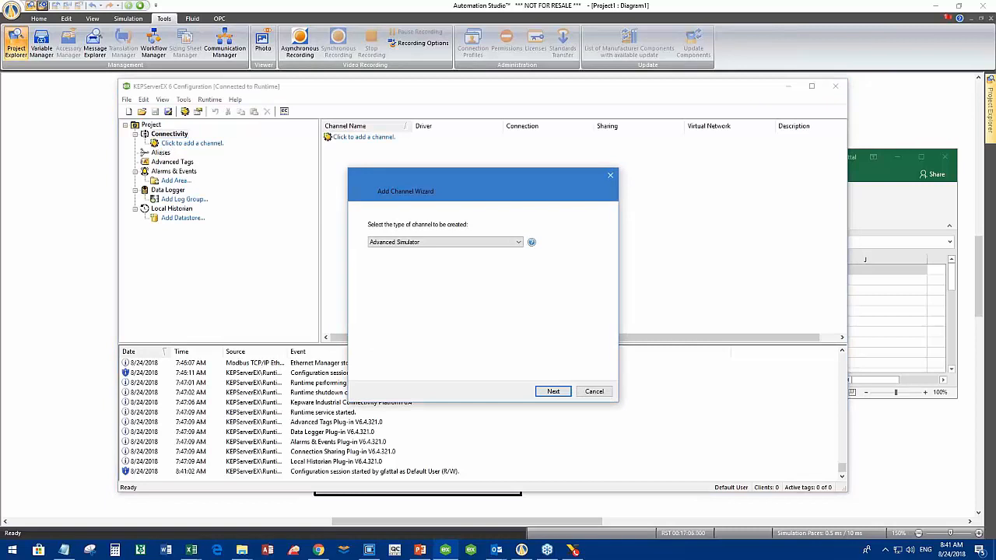
drag(422, 178, 421, 169)
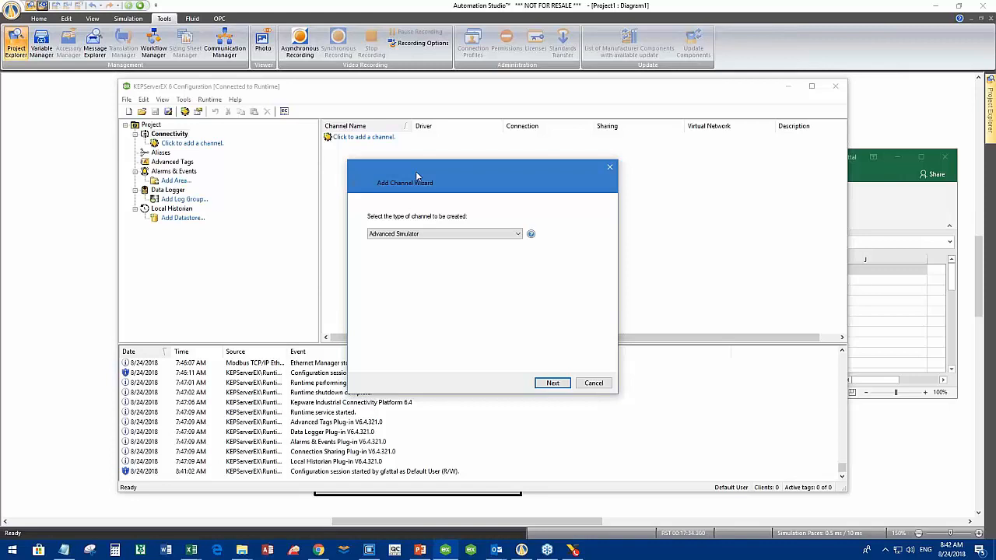
click(518, 236)
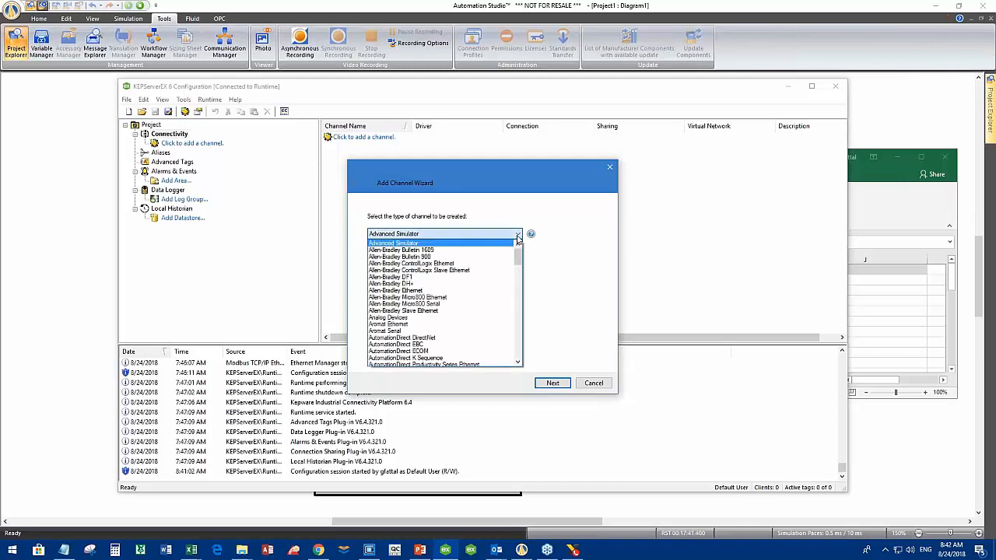
scroll(511, 260, down, 1)
drag(511, 261, 519, 294)
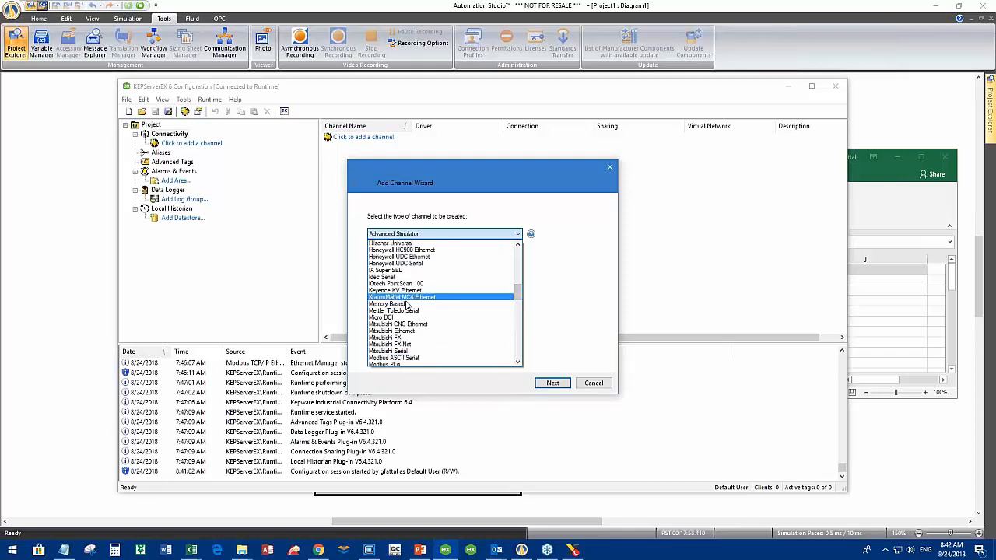
drag(521, 294, 518, 306)
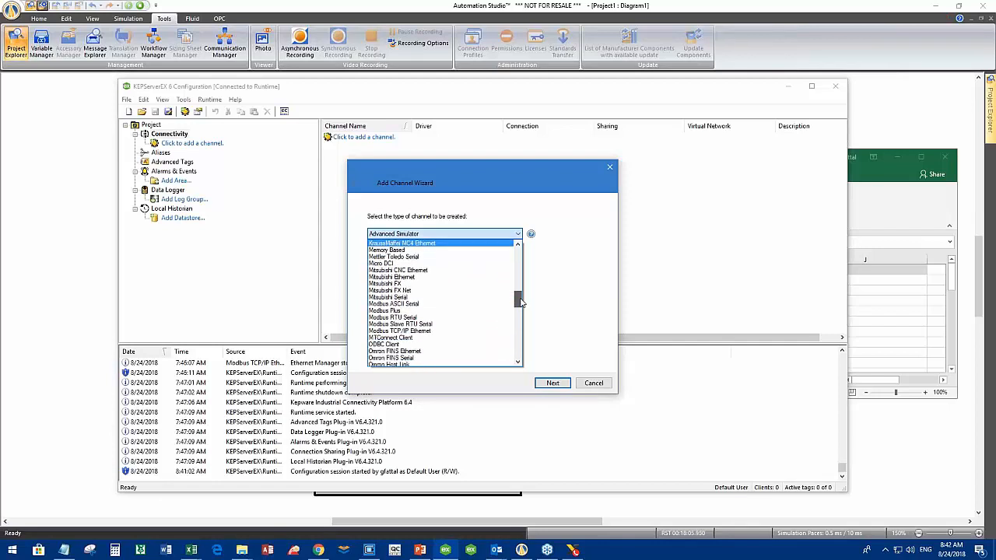
scroll(436, 346, down, 1)
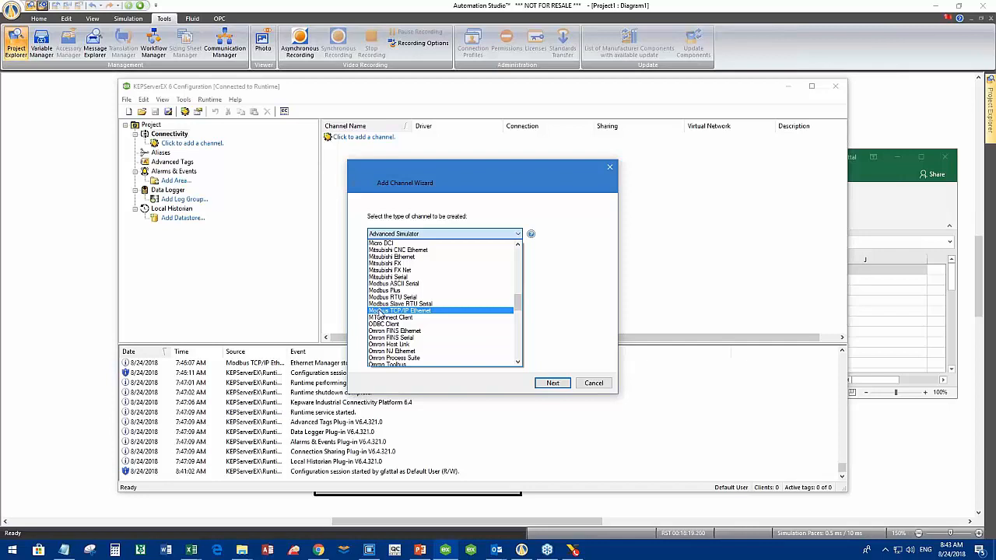
click(380, 311)
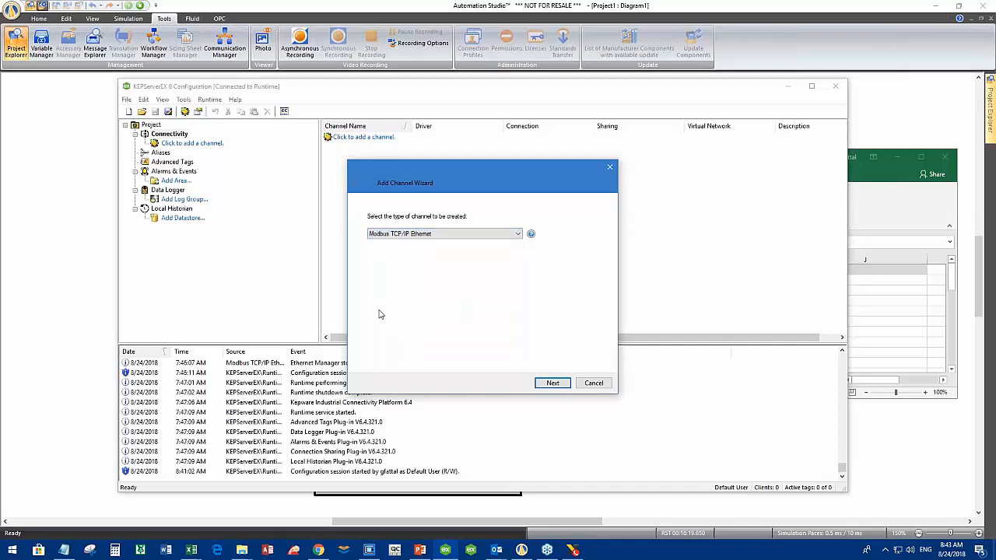
click(551, 383)
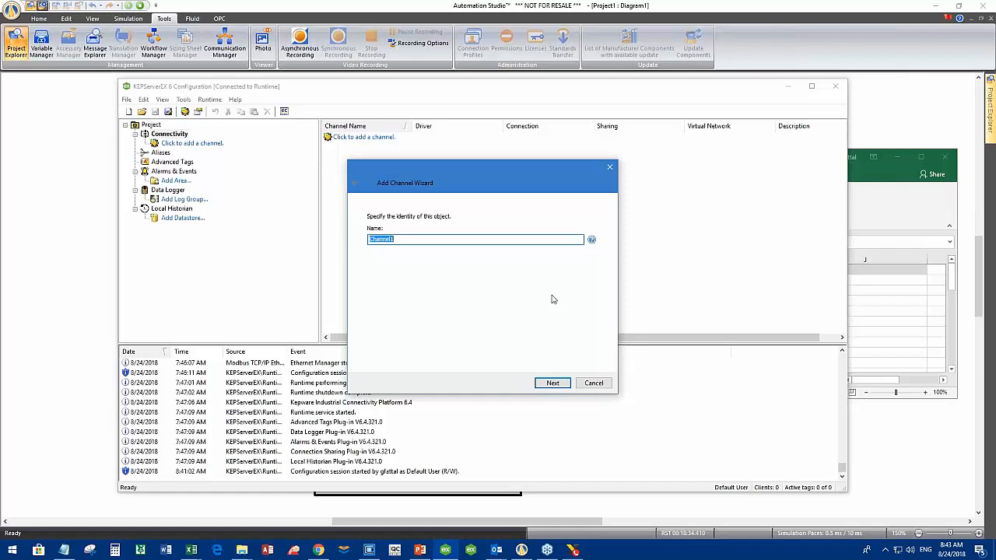
Name the channel AS_MODBUS and keep the virtual network at None with 1 transaction per cycle.
text(AS_MODBUS)
click(553, 384)
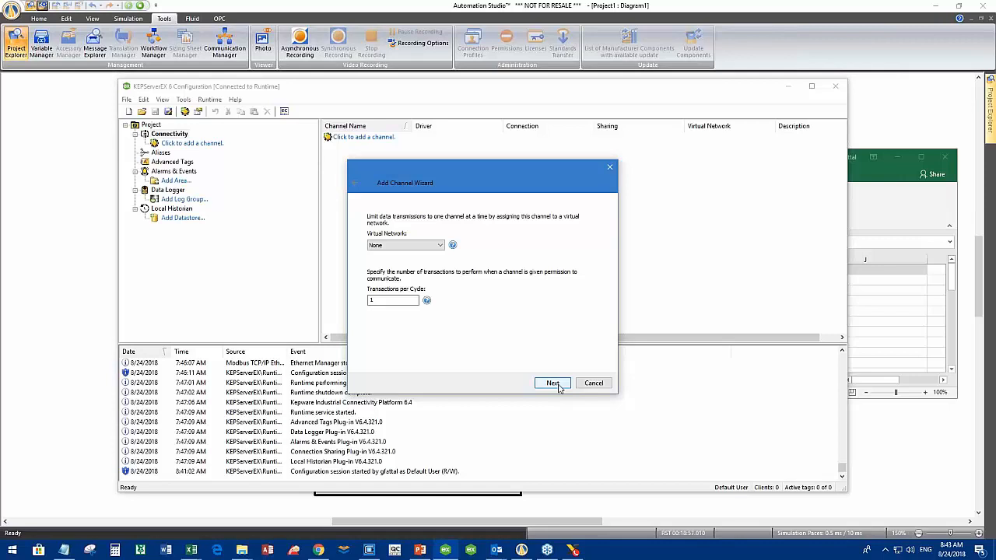
click(552, 383)
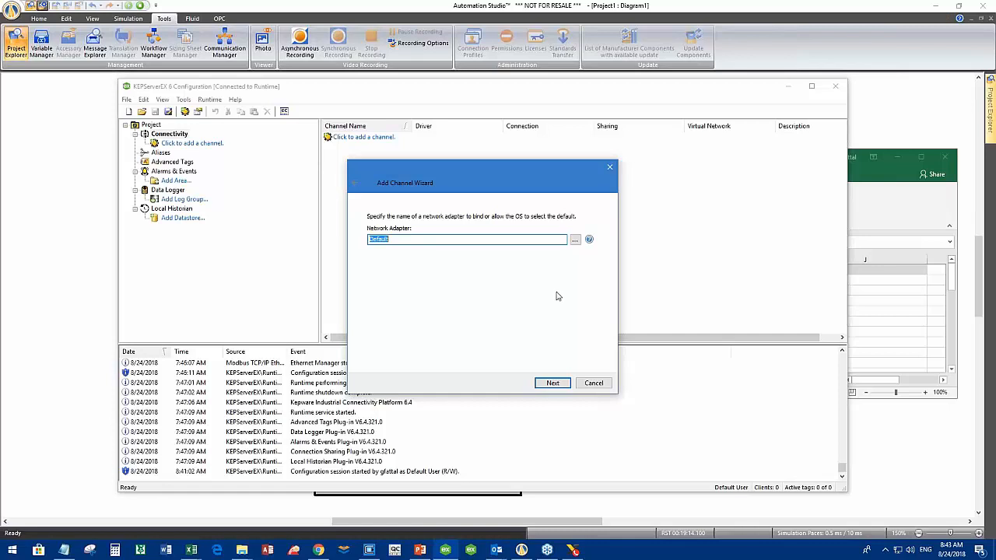
Bind the channel to the Intel(R) 82579LM Gigabit Network Connection adapter and finish creating it with the remaining default settings.
click(575, 242)
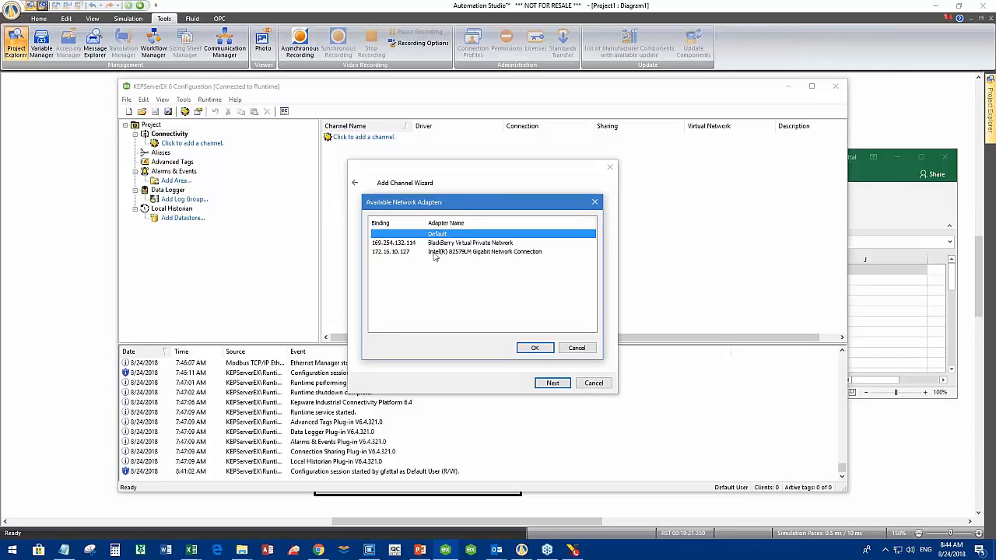
click(391, 255)
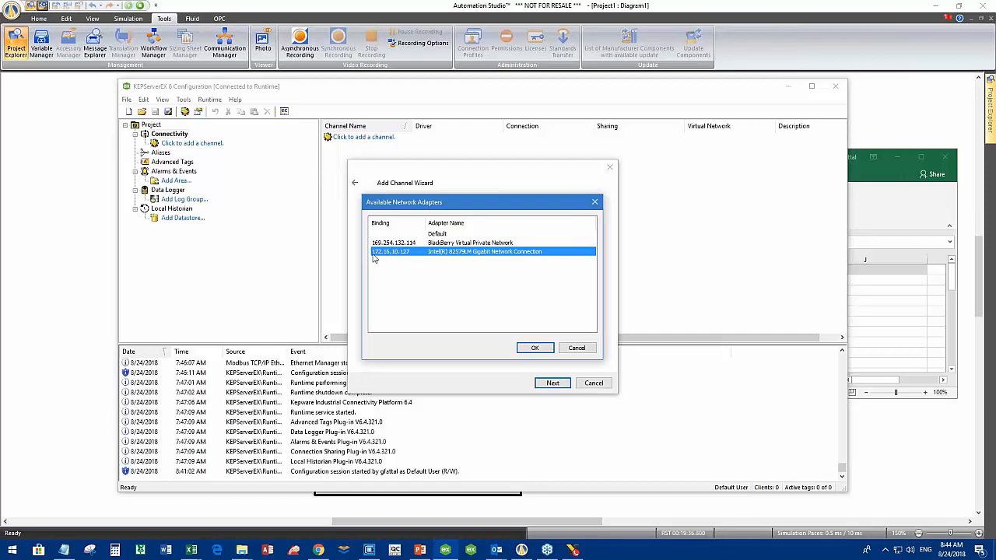
click(535, 349)
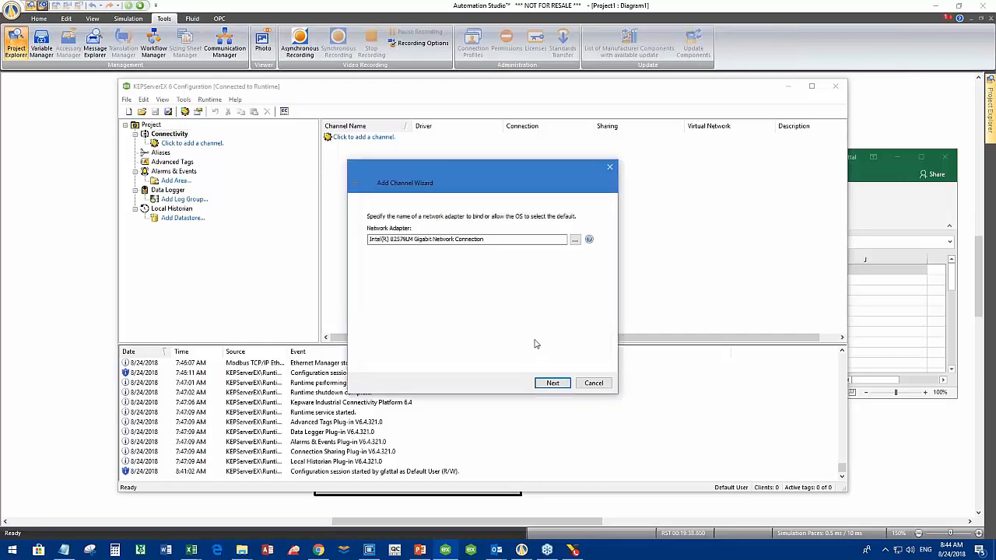
click(551, 384)
click(554, 385)
click(553, 384)
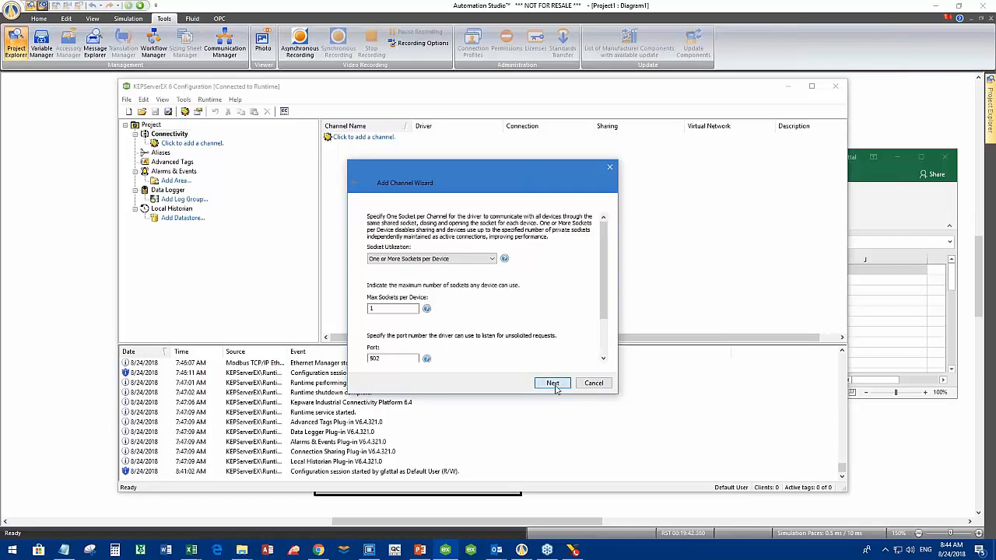
click(553, 384)
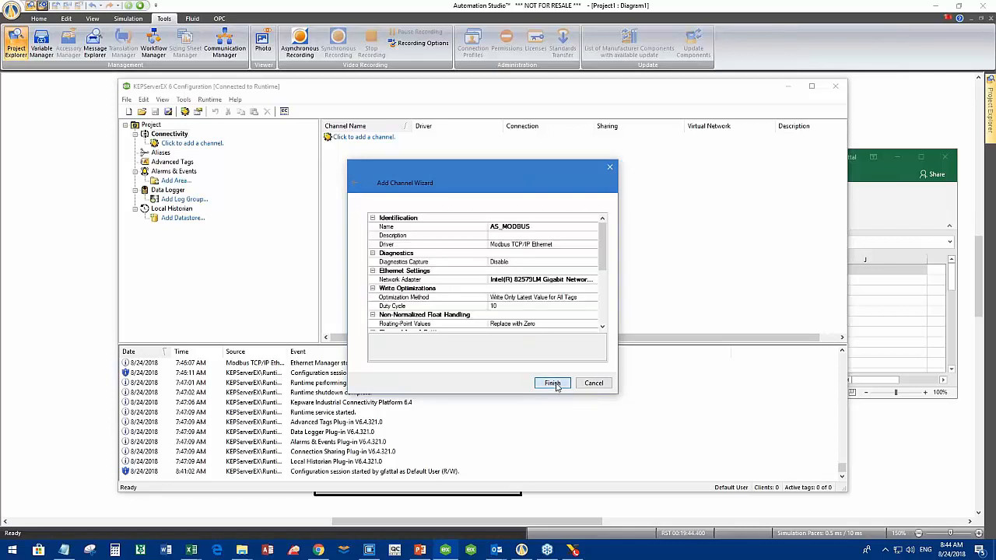
click(553, 384)
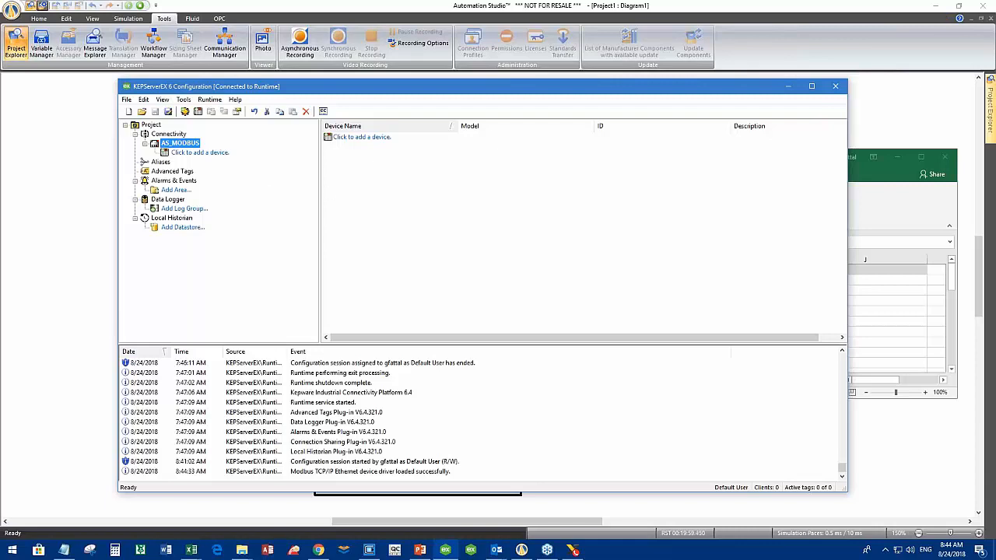
Add a device named PLC1 to the AS_MODBUS channel and choose Modbus as its model.
click(198, 154)
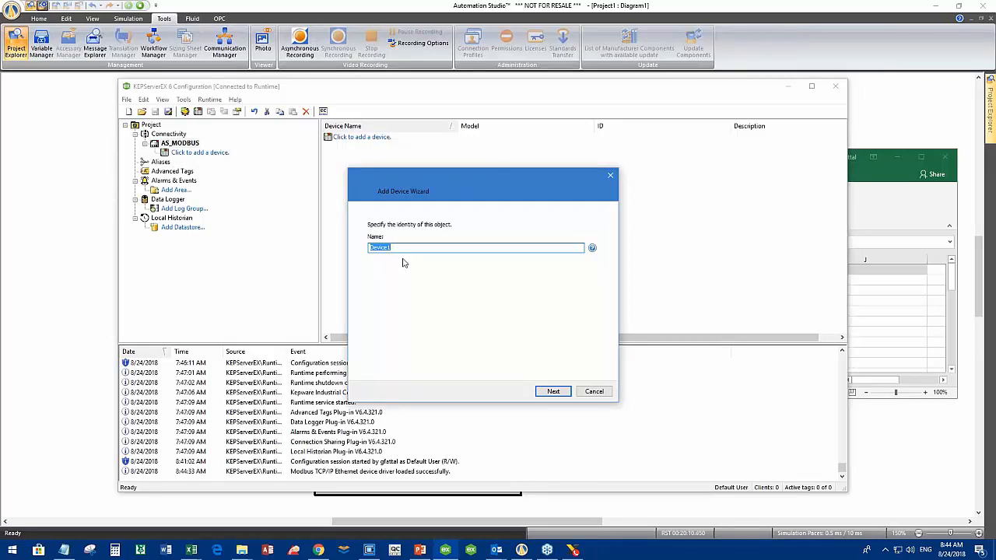
text(PLC1)
click(560, 394)
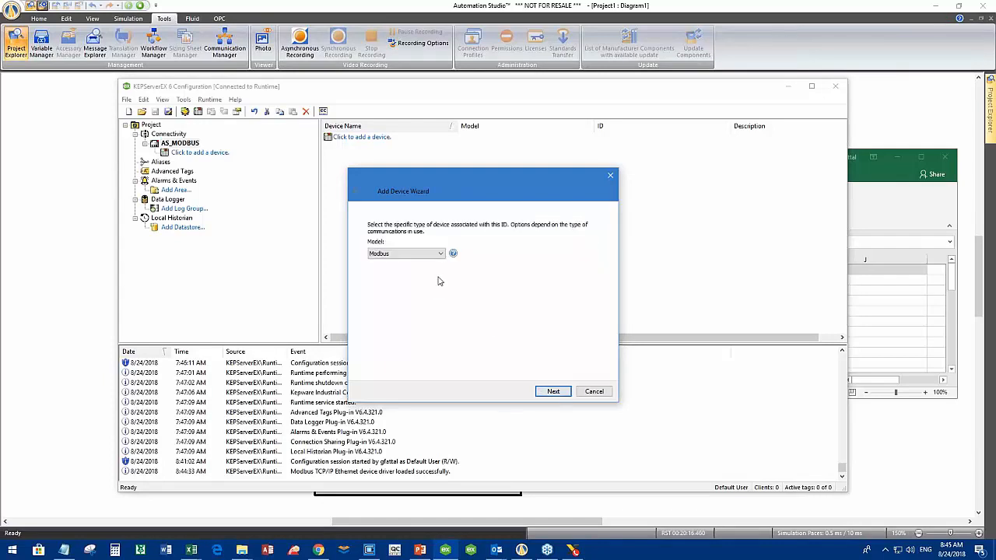
click(443, 257)
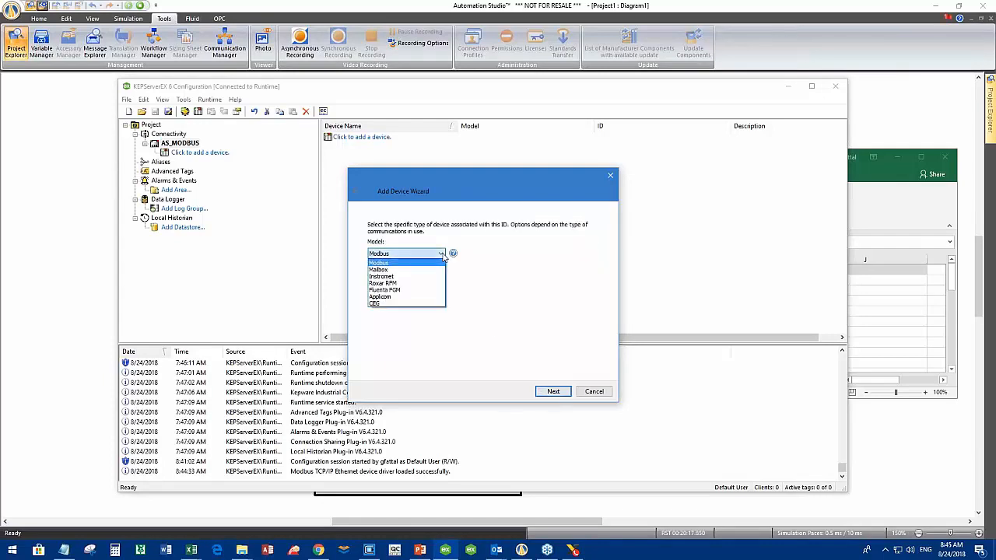
click(388, 267)
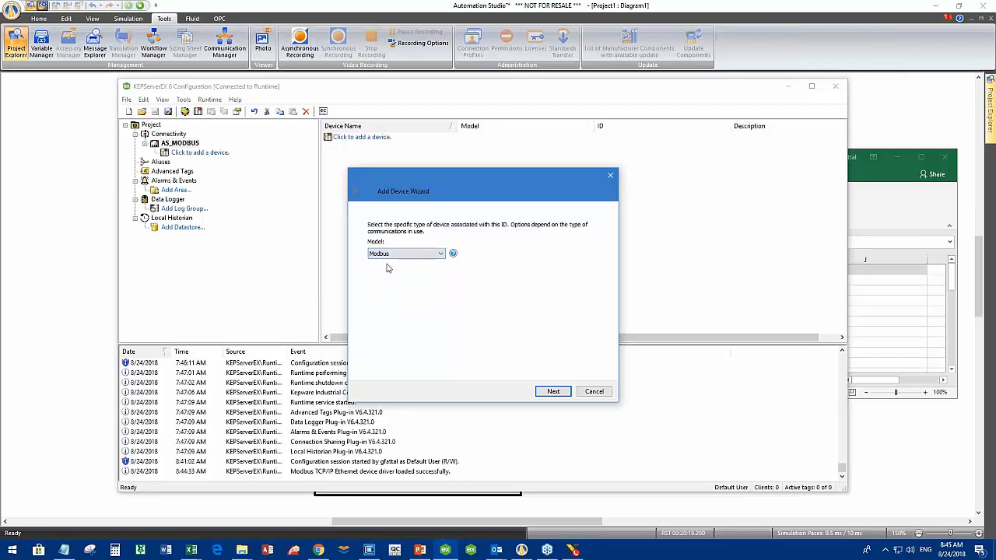
click(552, 391)
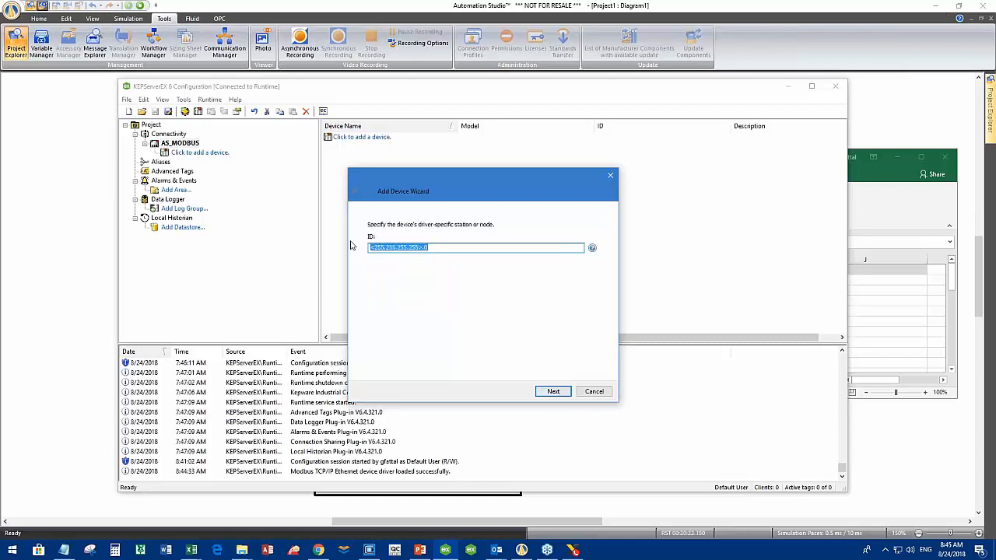
Set the device ID to the PLC's address <172.16.10.42>.0.
double_click(378, 247)
text(172)
double_click(390, 248)
text(16)
double_click(397, 248)
text(10)
double_click(406, 248)
text(42)
click(551, 392)
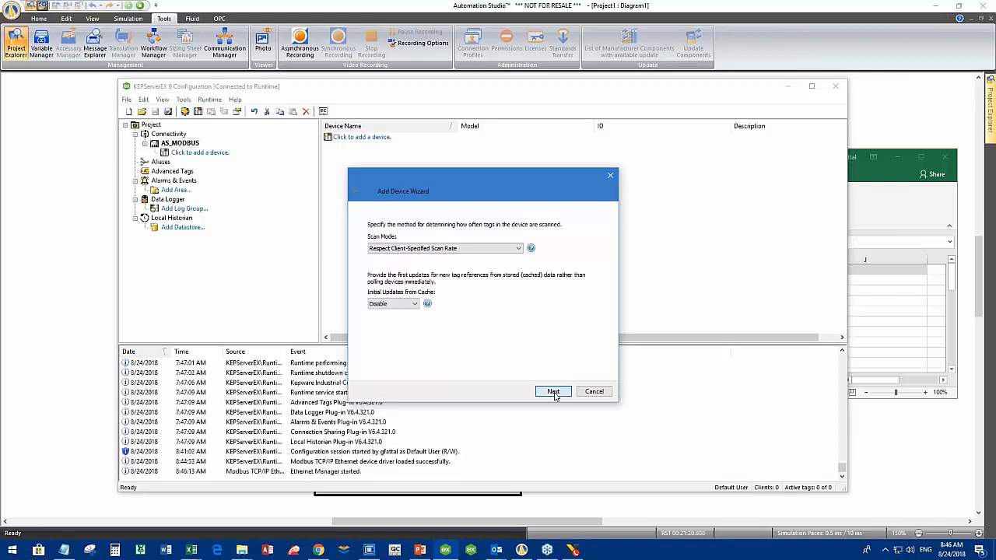
Keep the remaining default scan, timing and block size settings and finish creating the PLC1 device.
click(553, 391)
click(553, 392)
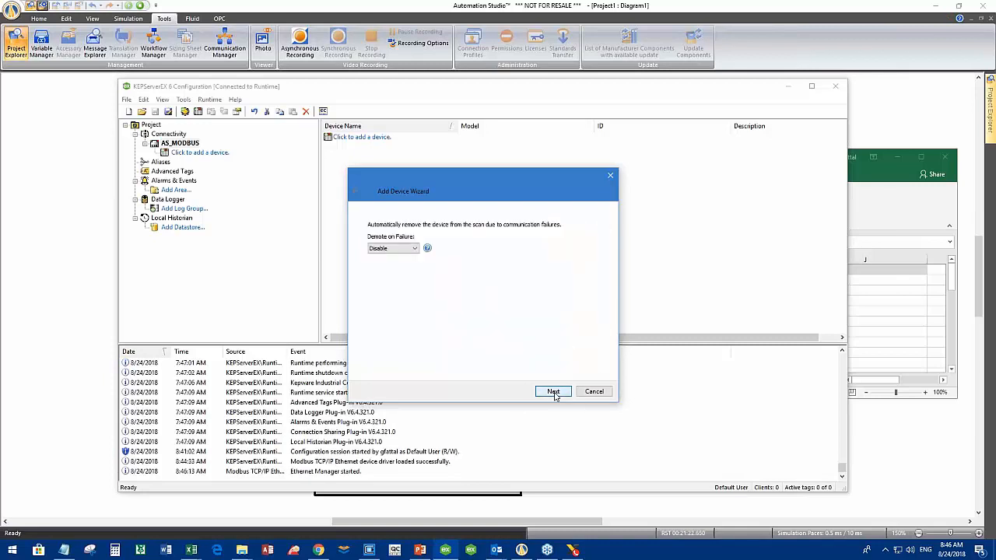
click(552, 392)
click(553, 392)
click(553, 392)
click(553, 393)
click(553, 392)
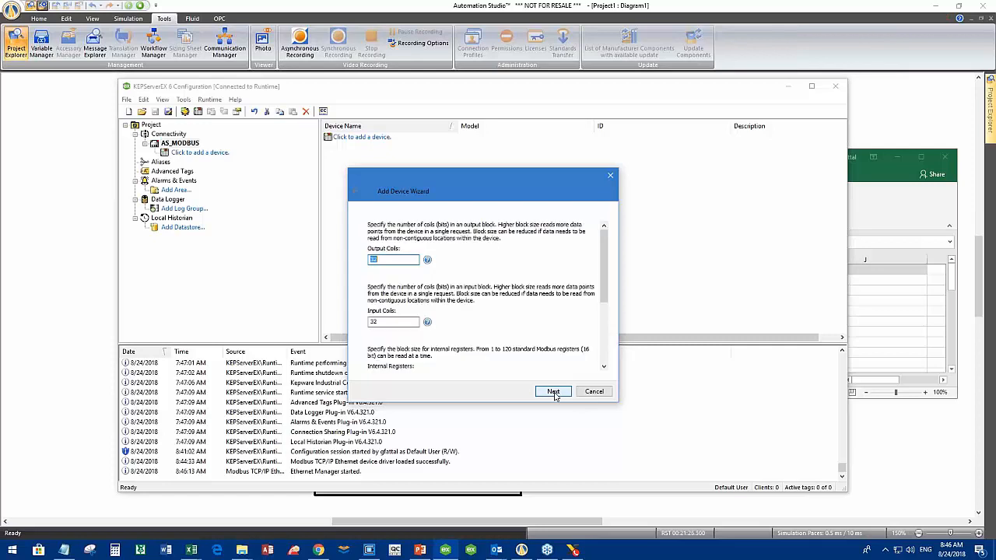
click(553, 392)
click(553, 392)
click(554, 392)
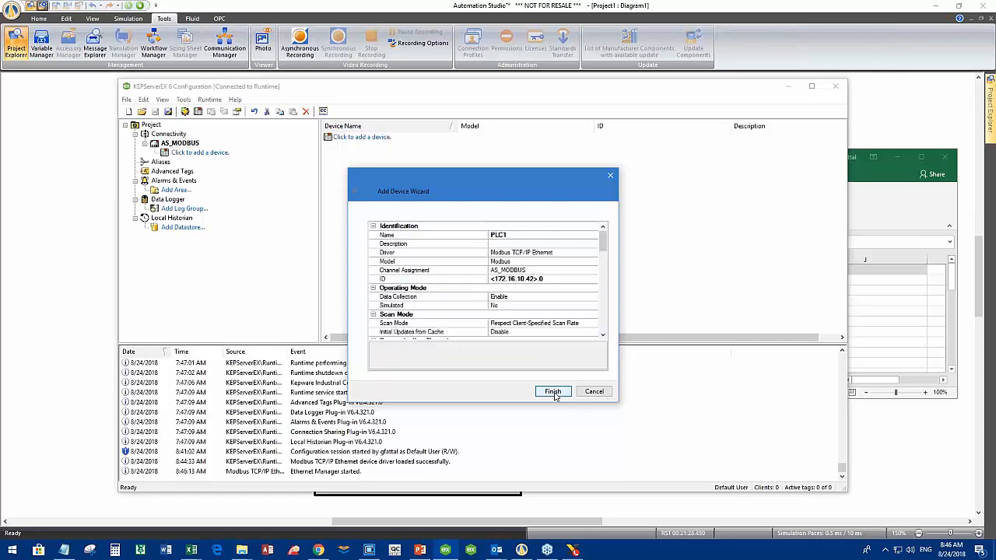
click(553, 392)
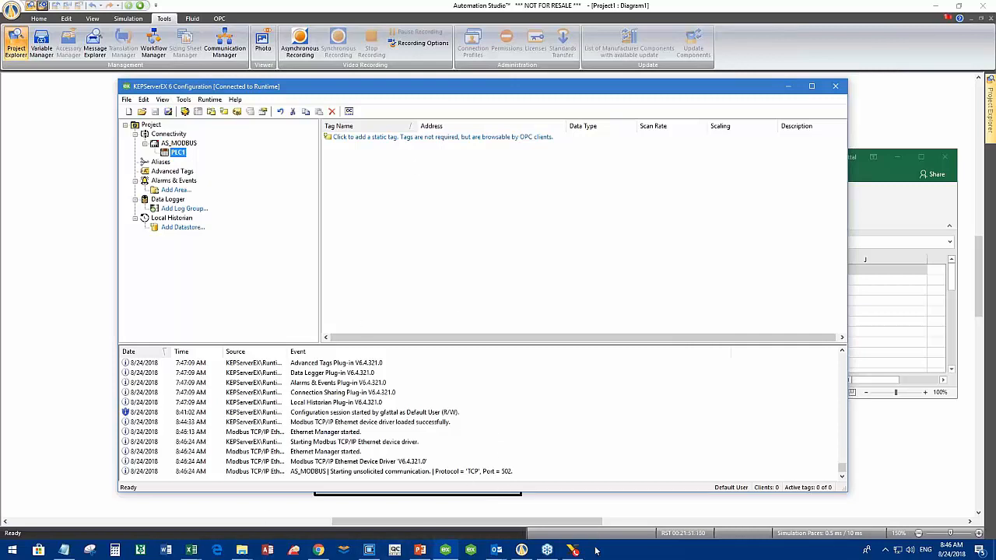
Switch to OPC Quick Client and connect it to the local Kepware.KEPServerEX.V6 server with connection type Any.
click(395, 551)
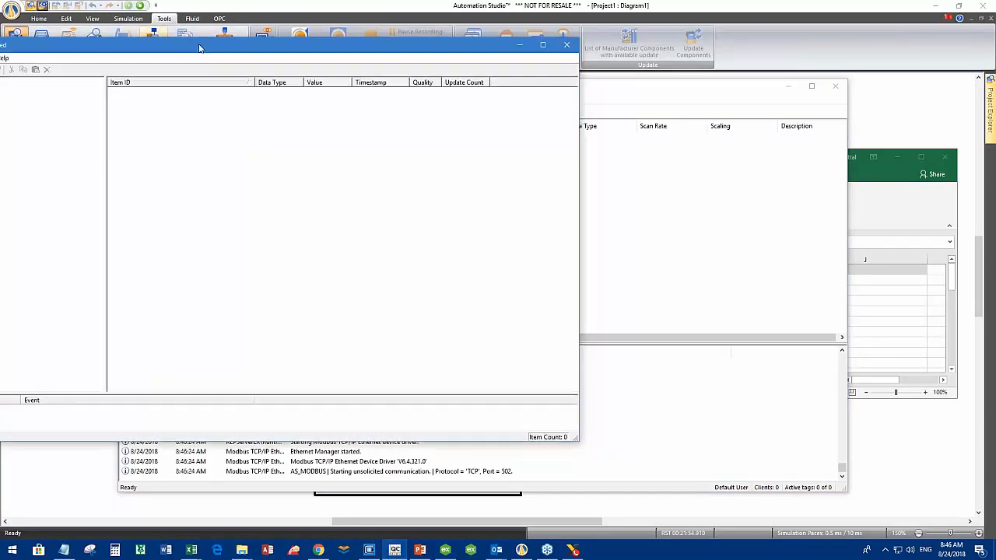
drag(168, 46, 440, 72)
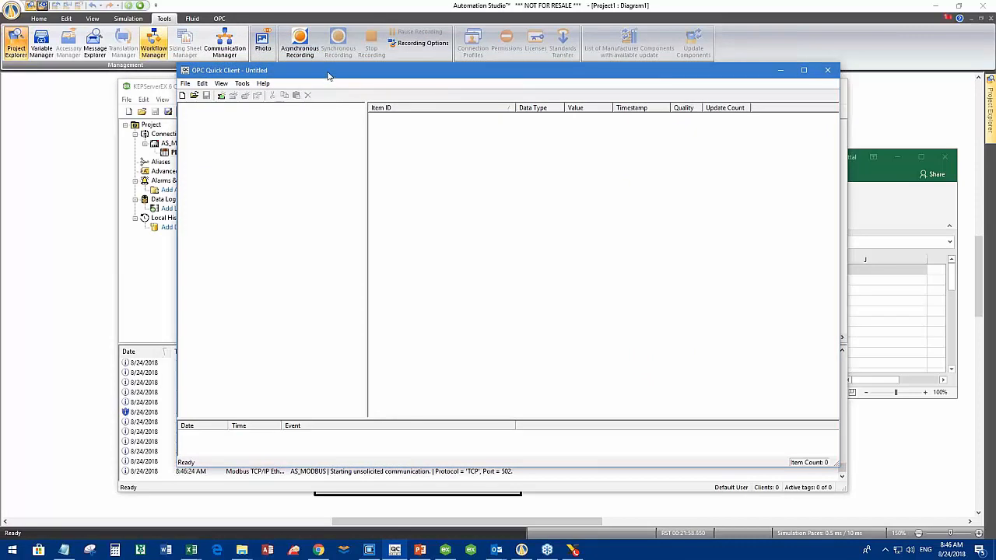
mouse_move(328, 75)
mouse_down()
mouse_move(349, 104)
mouse_move(336, 93)
mouse_up()
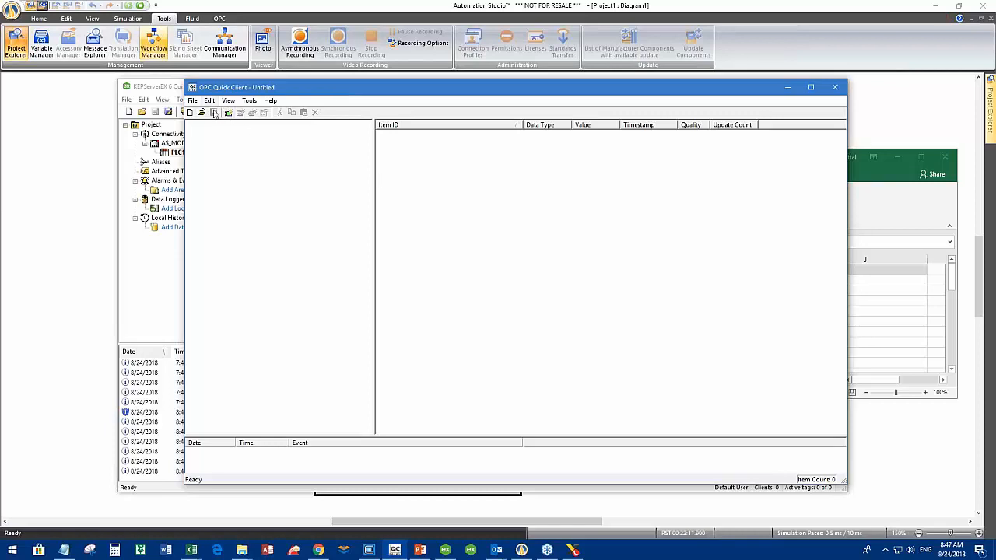
drag(300, 88, 320, 85)
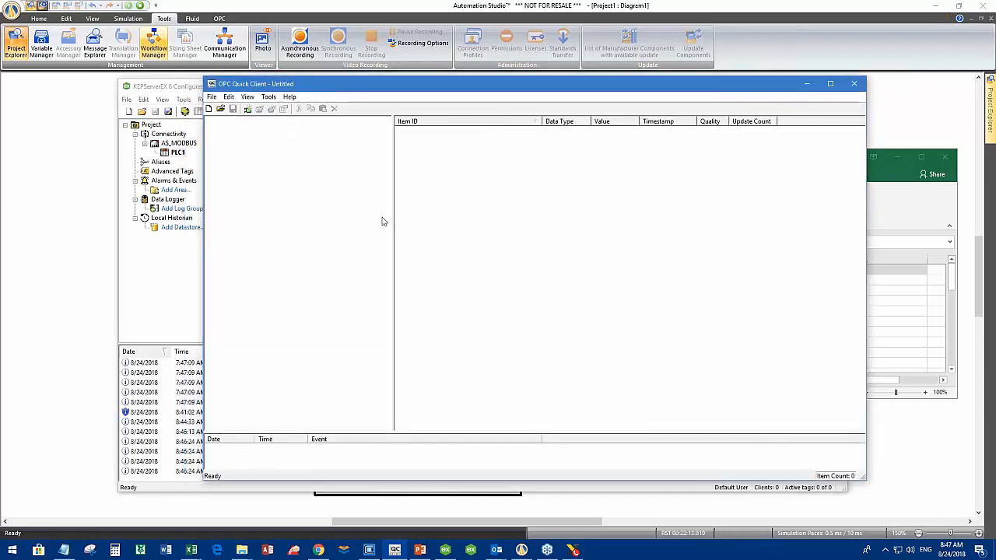
click(247, 111)
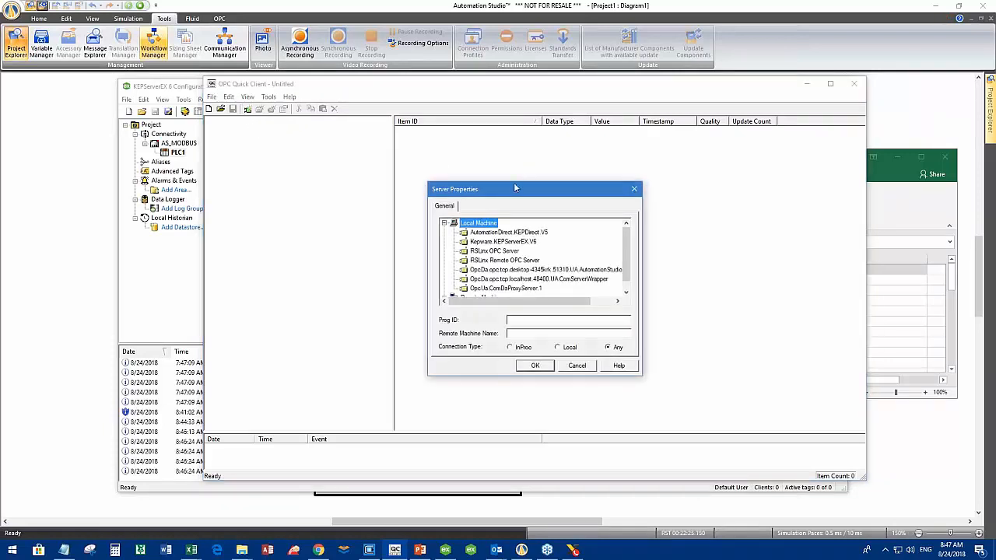
drag(508, 187, 315, 131)
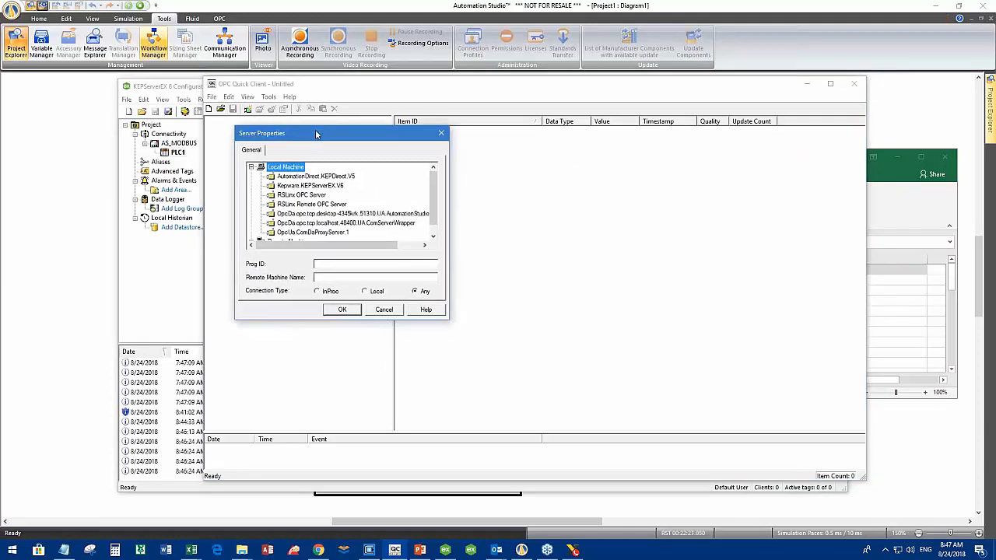
click(304, 187)
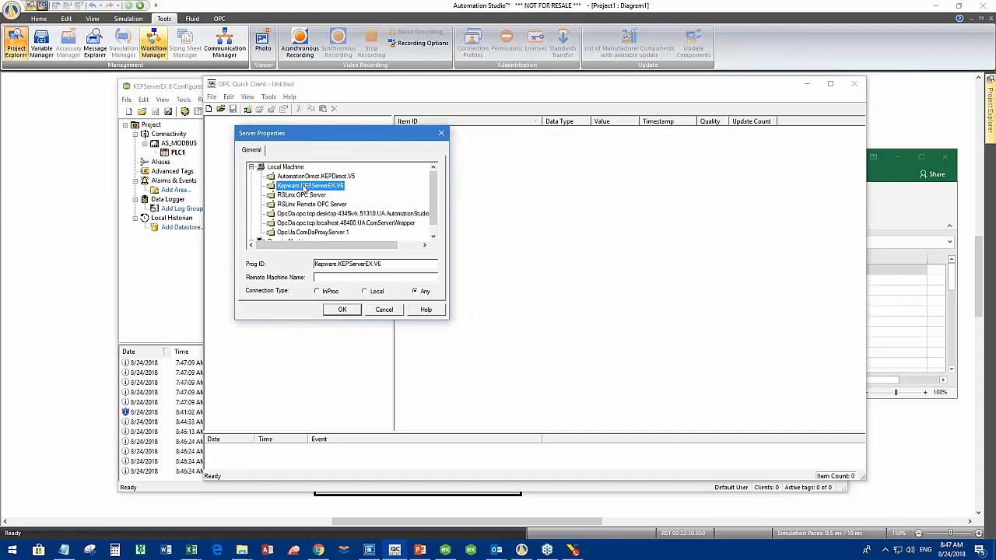
mouse_move(438, 189)
mouse_down()
mouse_move(438, 203)
mouse_move(438, 189)
mouse_up()
click(342, 309)
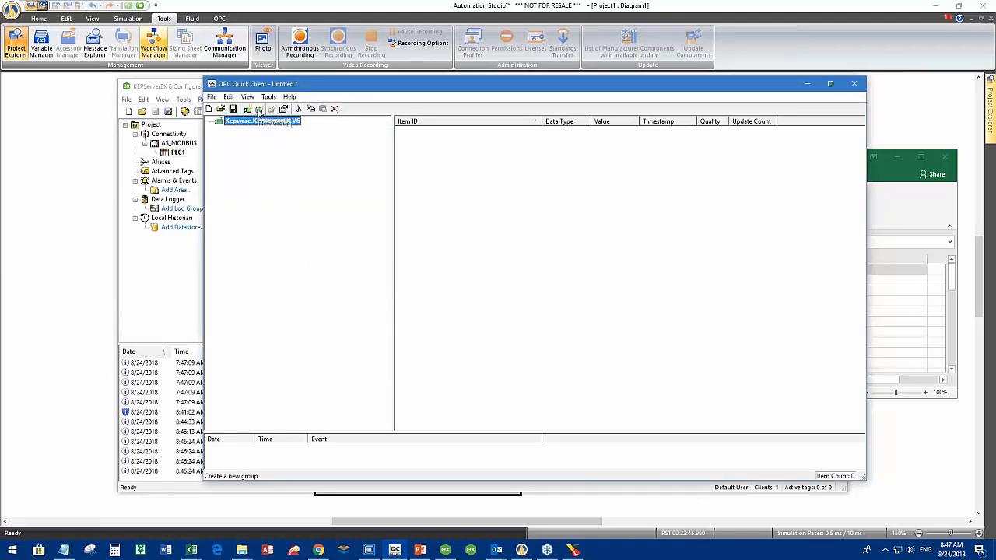
Create a group named Test under the KEPServerEX connection, keeping the default update settings.
click(260, 111)
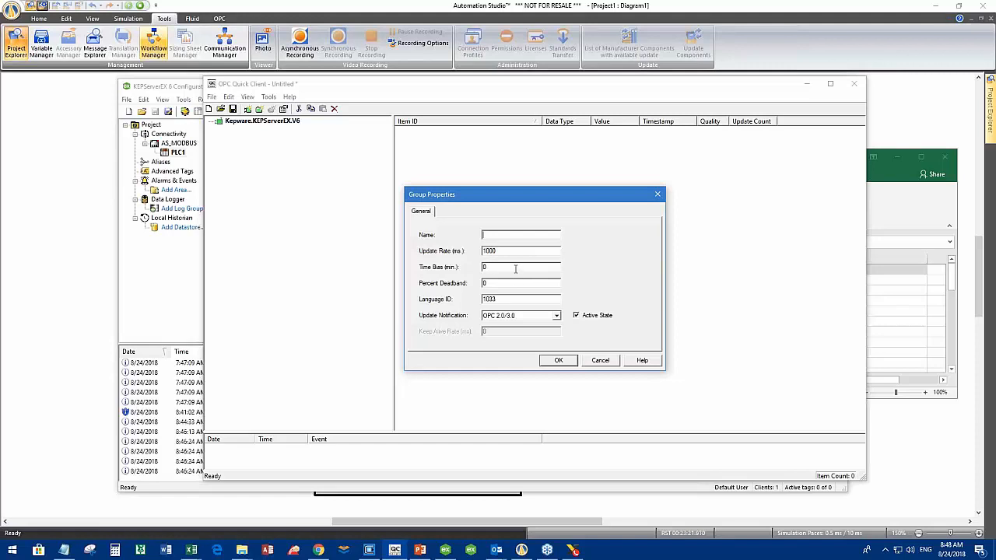
click(558, 365)
click(485, 234)
text(1)
text(est)
click(549, 364)
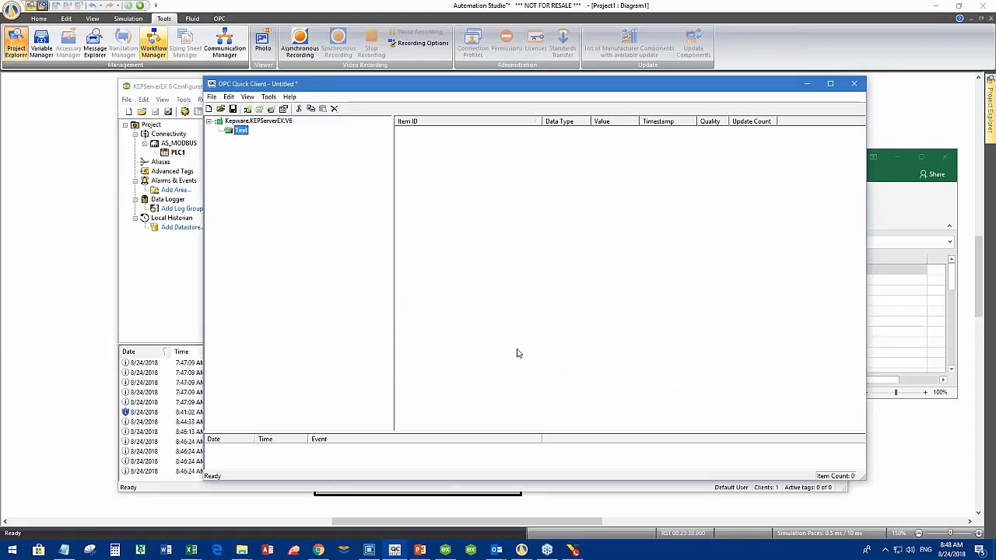
Start adding items to the Test group and pick _AutoCreateTagDatabase from the _System branch of AS_MODBUS.PLC1.
click(272, 110)
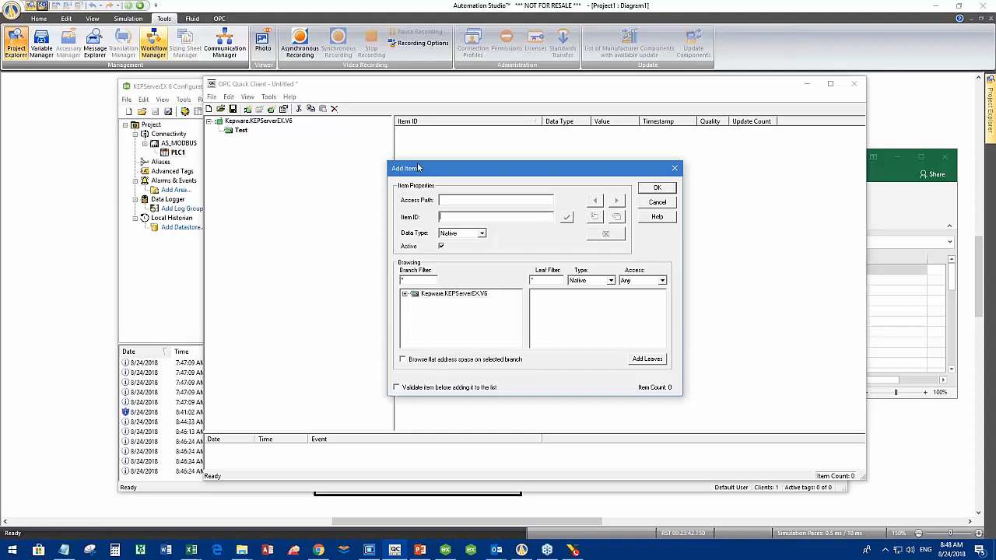
drag(448, 175, 373, 161)
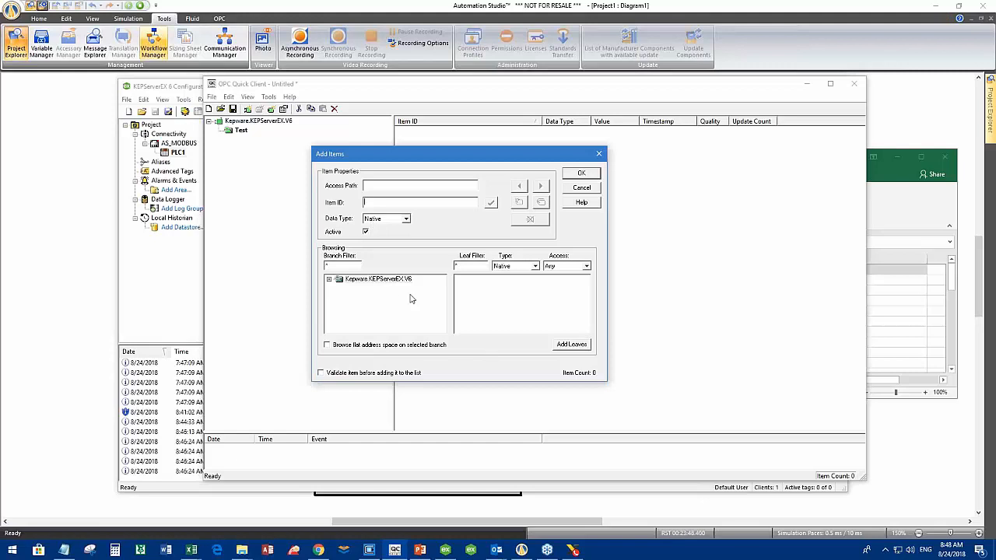
click(329, 279)
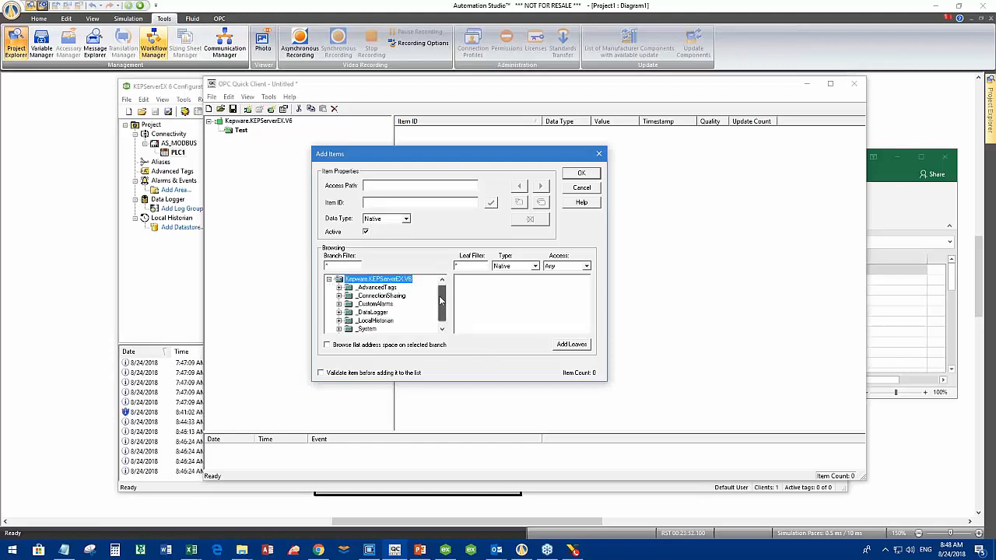
drag(442, 294, 443, 319)
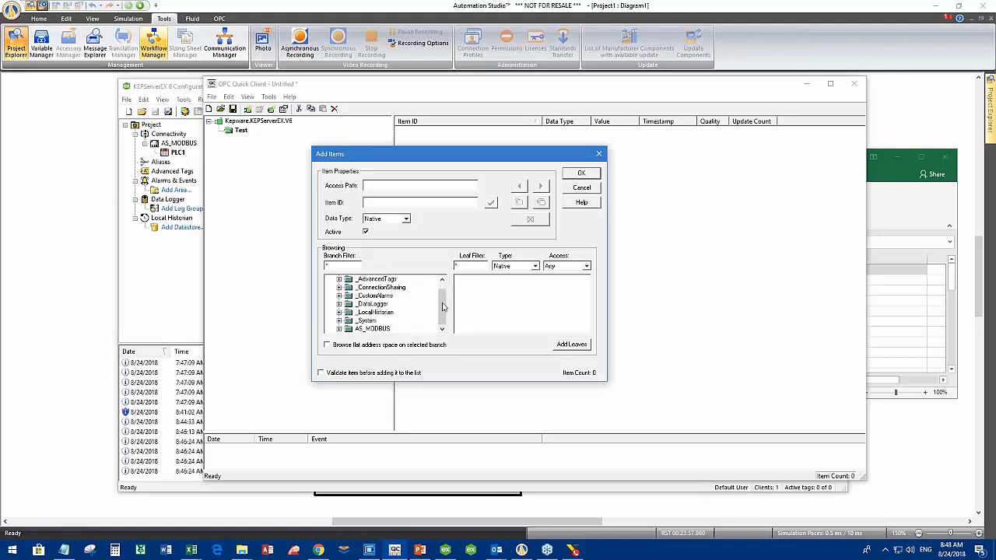
click(339, 329)
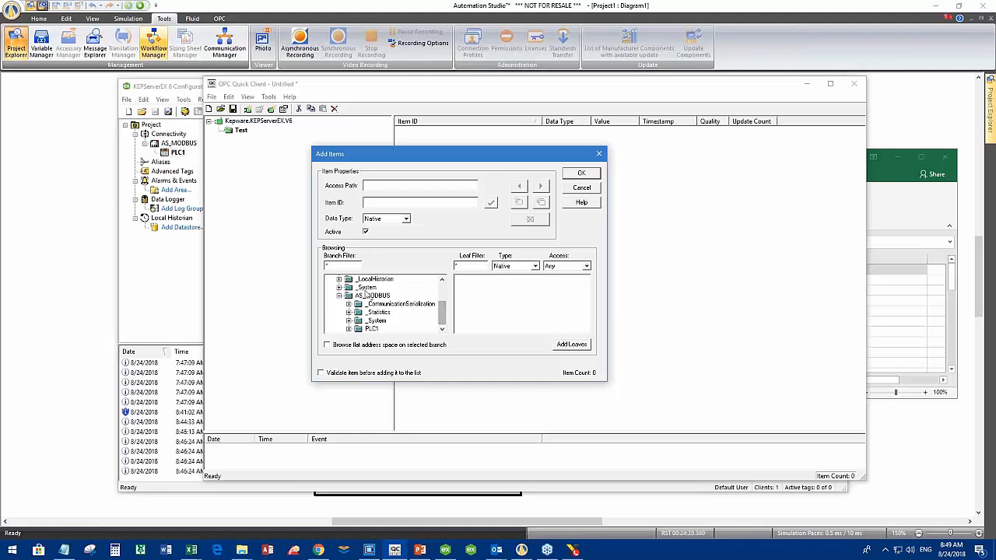
click(348, 329)
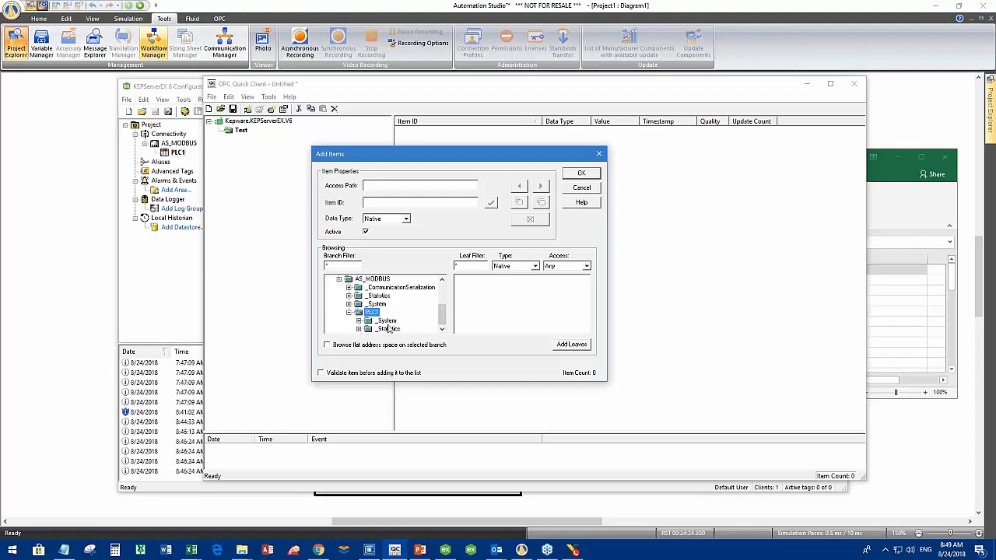
click(369, 321)
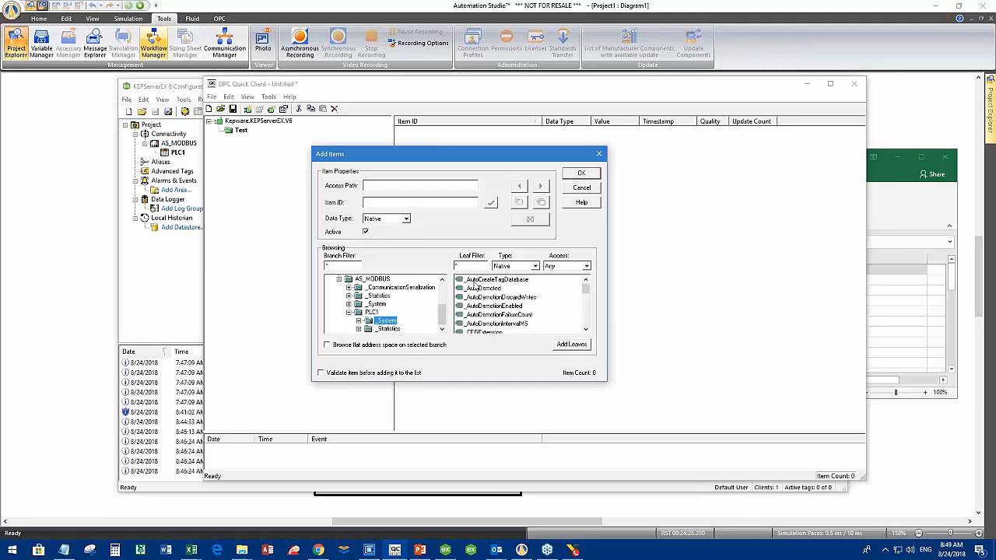
click(475, 282)
double_click(475, 282)
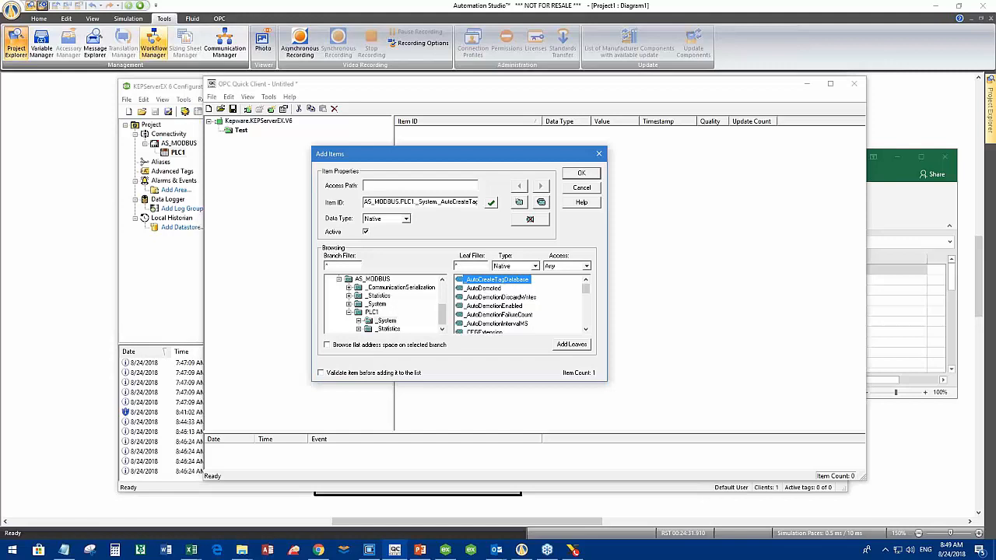
Copy the full item ID of the picked tag and paste it into a new Notepad document.
drag(366, 202, 494, 212)
right_click(461, 203)
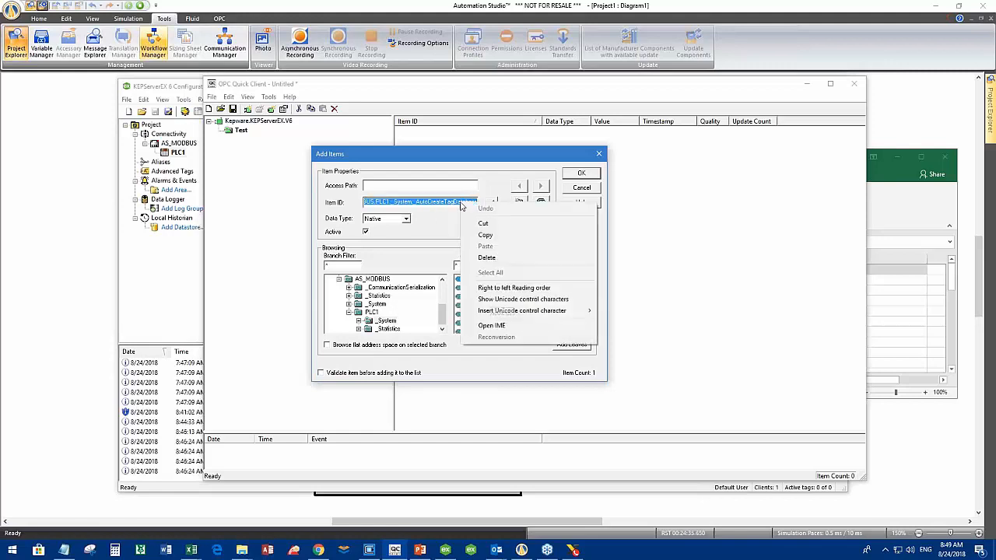
click(488, 232)
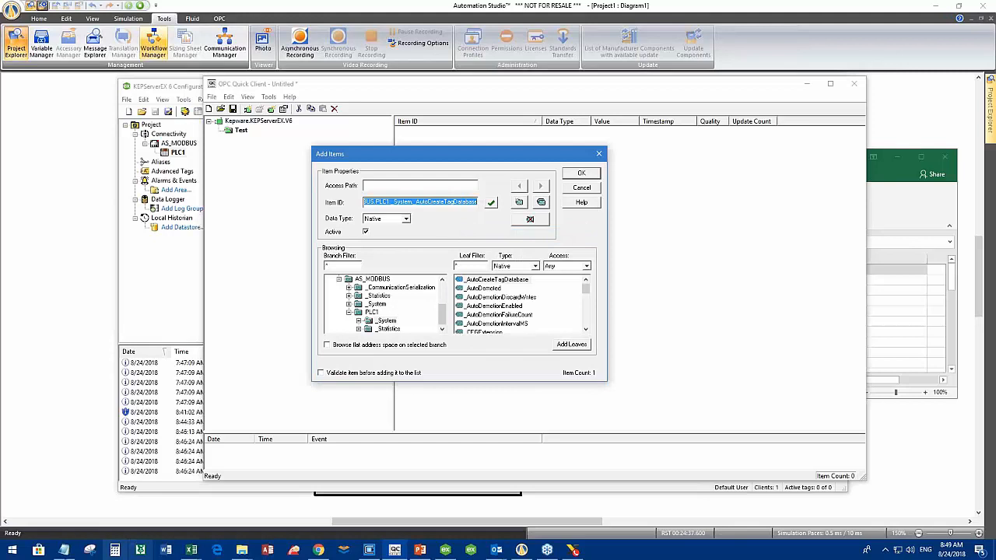
click(65, 550)
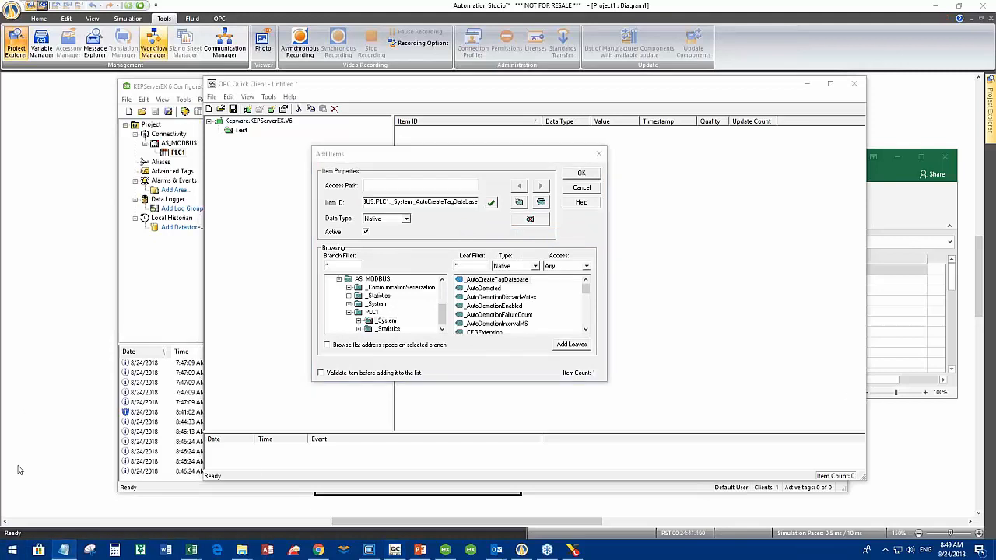
right_click(69, 550)
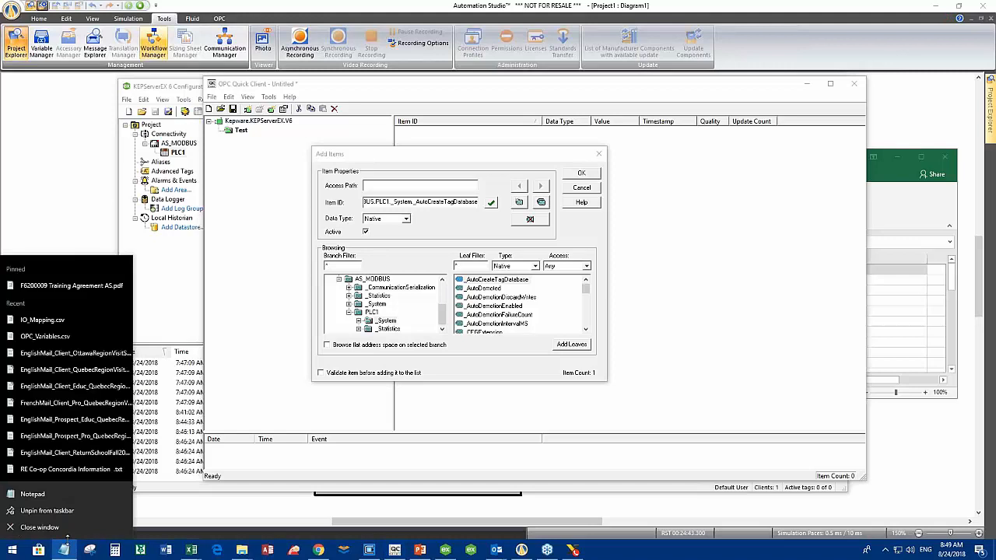
click(41, 492)
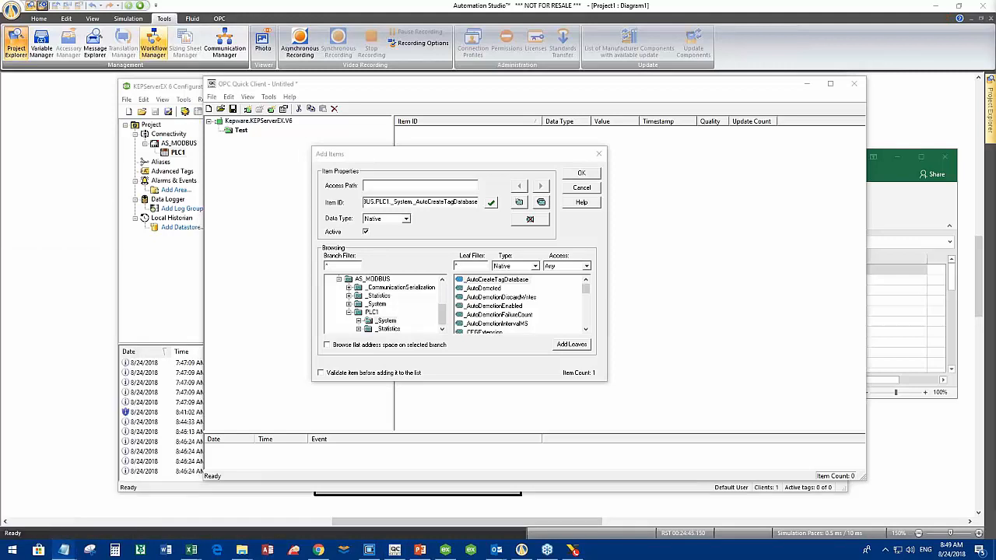
drag(643, 7, 368, 51)
right_click(208, 75)
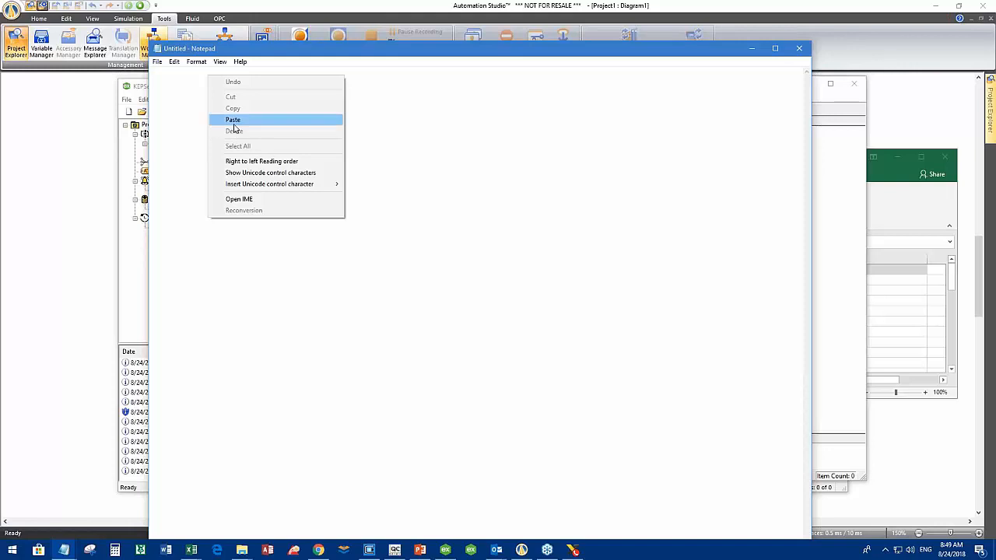
click(236, 119)
Shorten the pasted item ID in Notepad to the device prefix AS_MODBUS.PLC1. by removing the system tag part.
click(214, 72)
drag(213, 72, 354, 76)
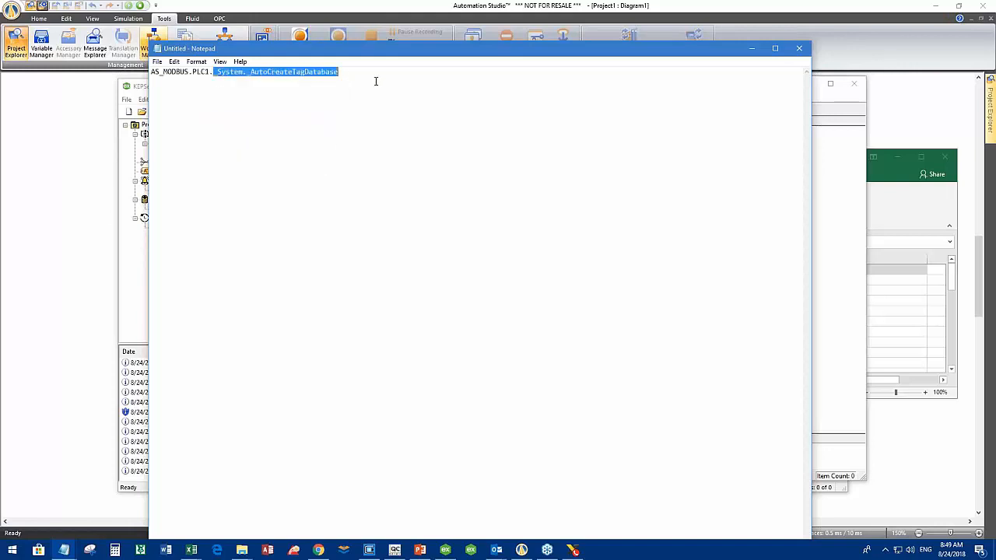
key(Delete)
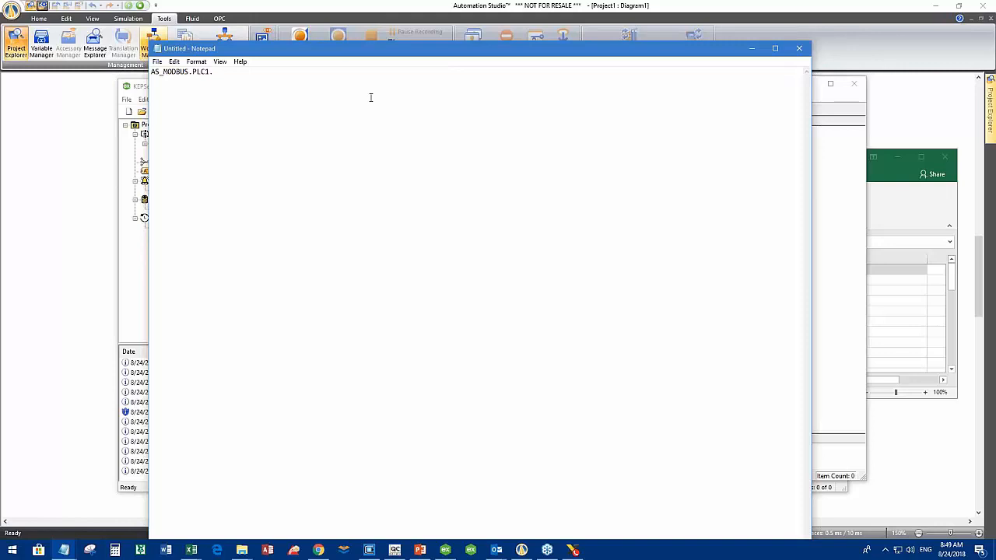
drag(213, 82, 155, 76)
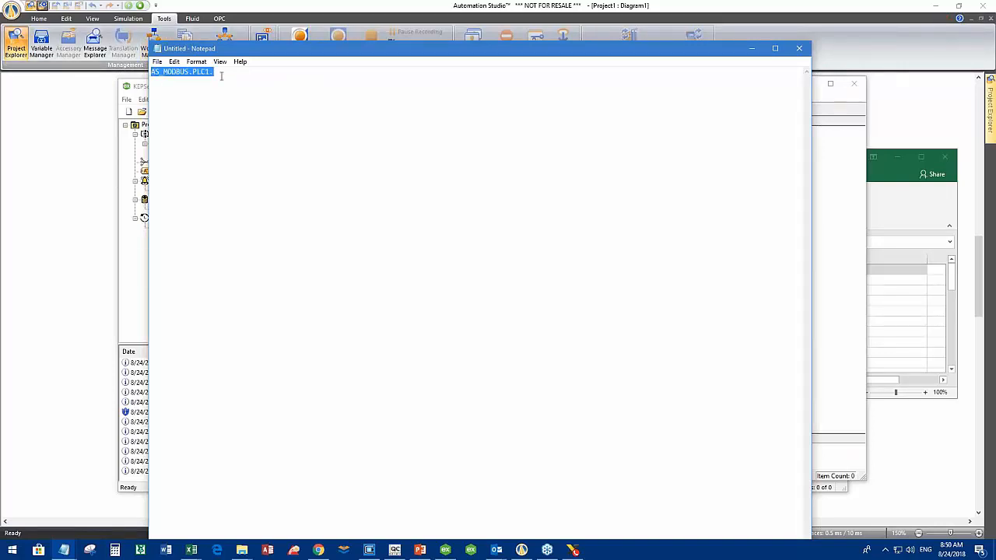
click(217, 72)
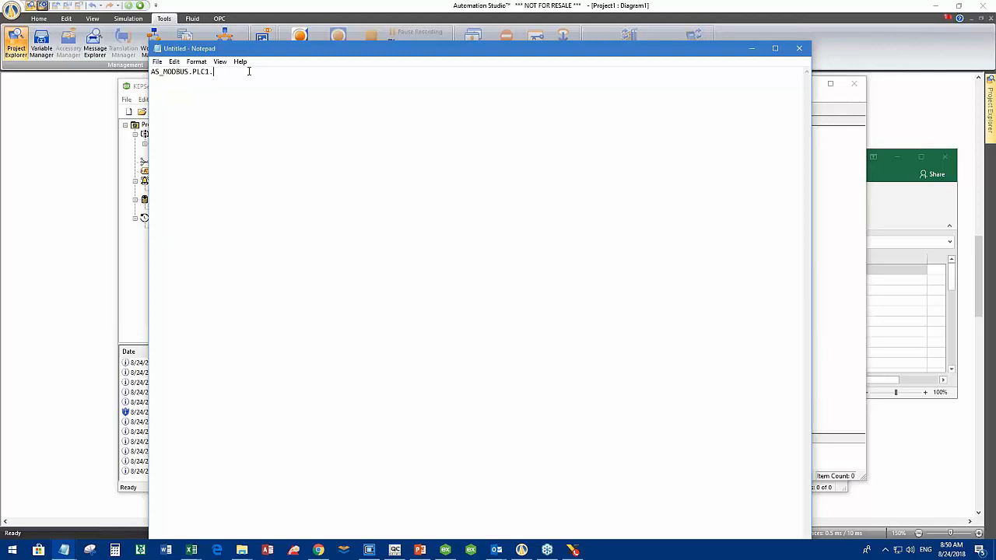
drag(278, 51, 362, 121)
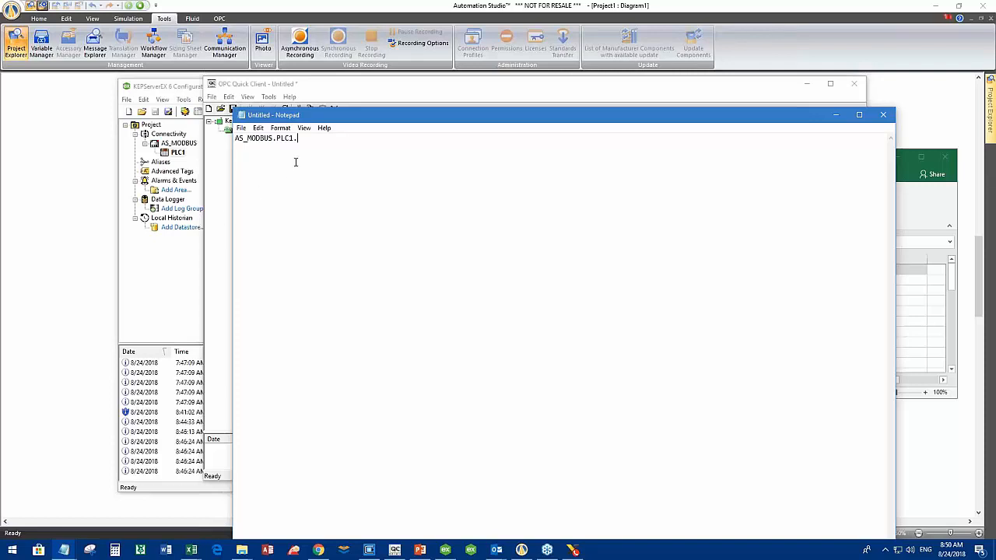
text(C1)
Switch to CLICK Programming Software and open the Address Picker at address C1 with MODBUS 984 addresses displayed.
click(370, 551)
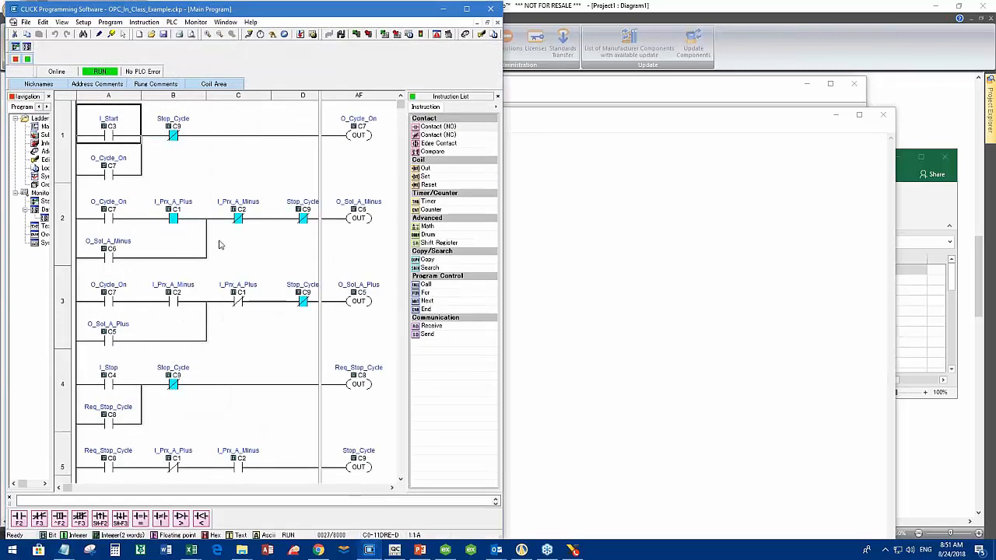
drag(150, 16, 559, 42)
click(519, 53)
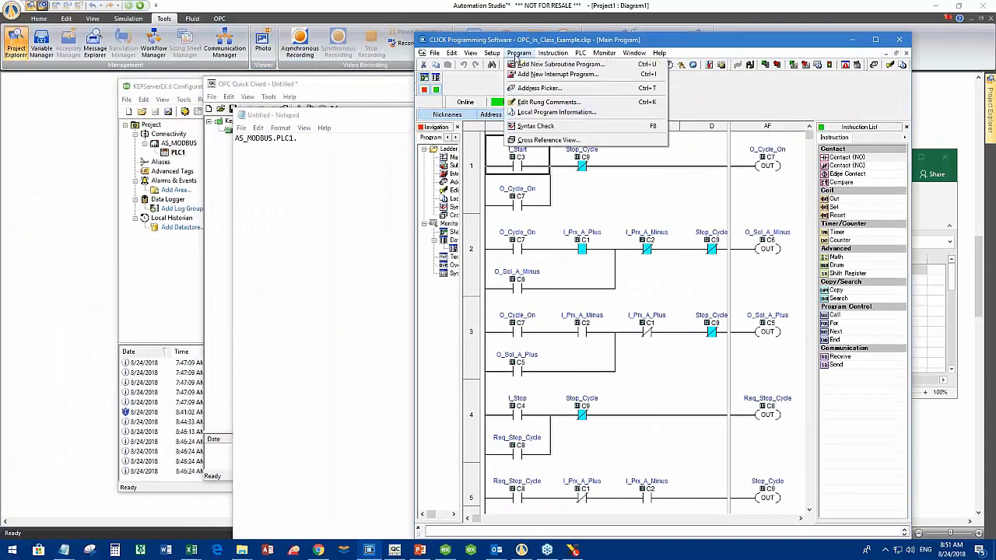
click(537, 88)
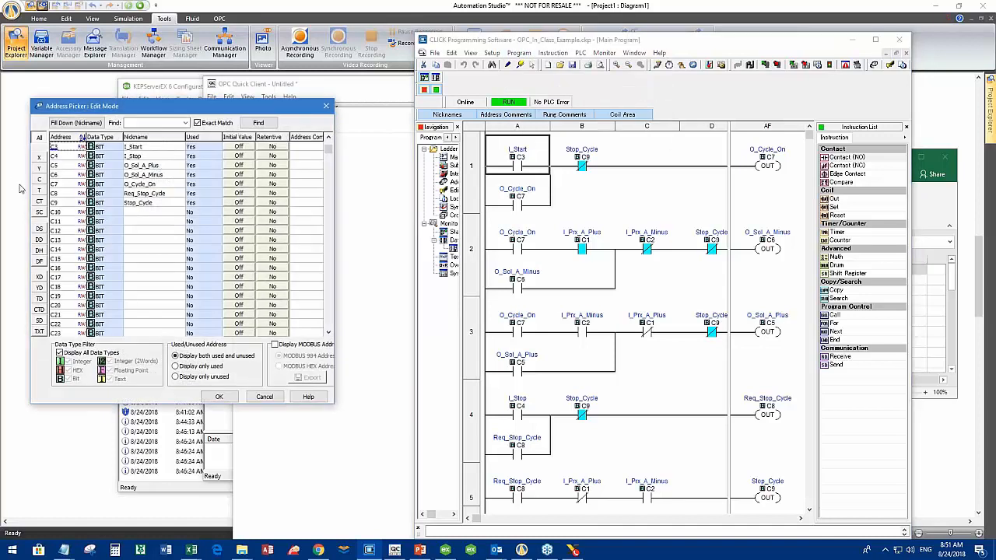
click(38, 180)
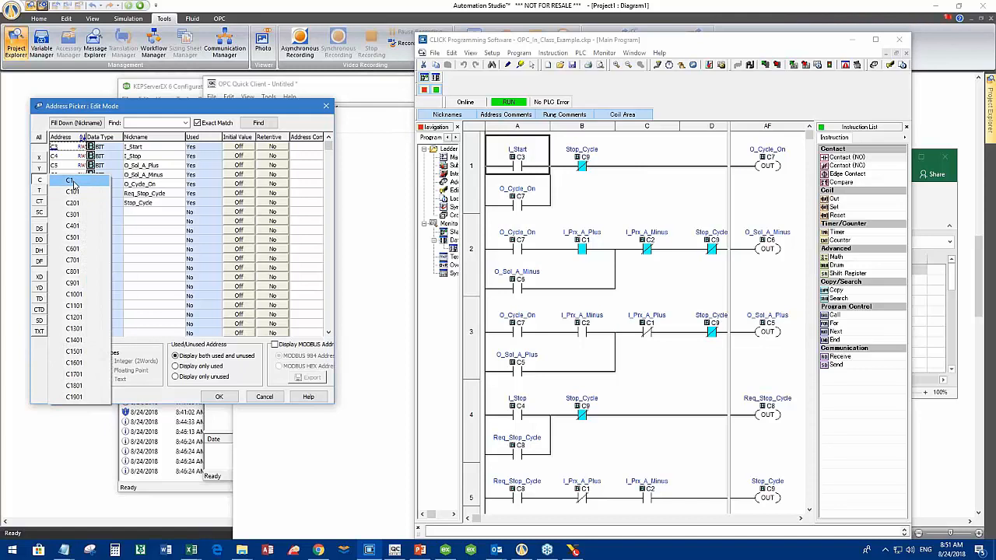
click(73, 181)
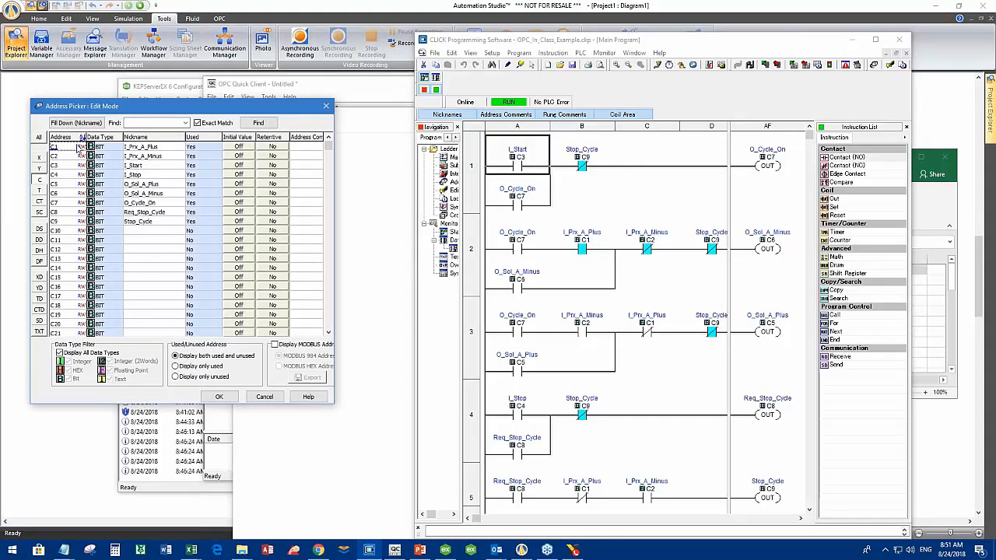
click(277, 348)
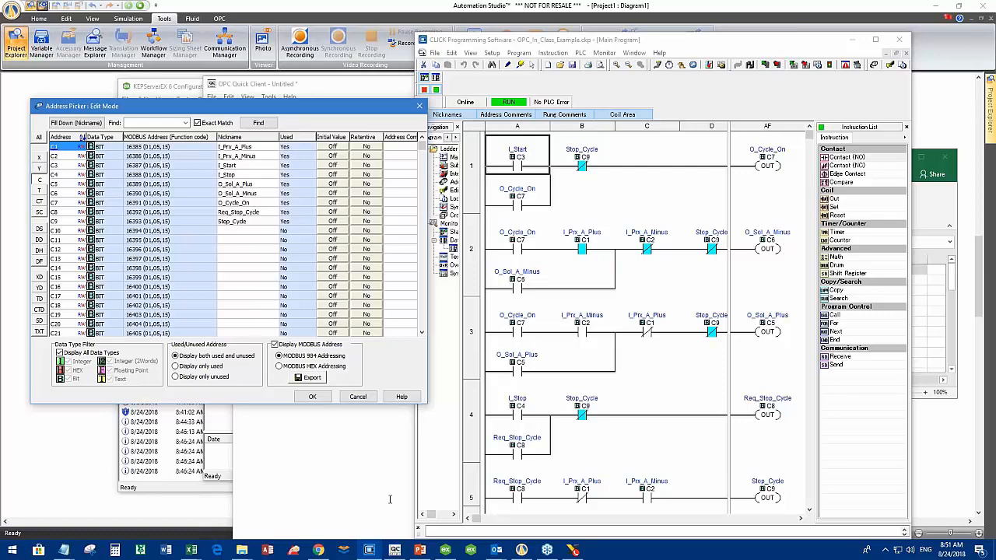
Append 016385 to the device prefix in Notepad and copy the full item ID AS_MODBUS.PLC1.016385.
key(alt+Tab)
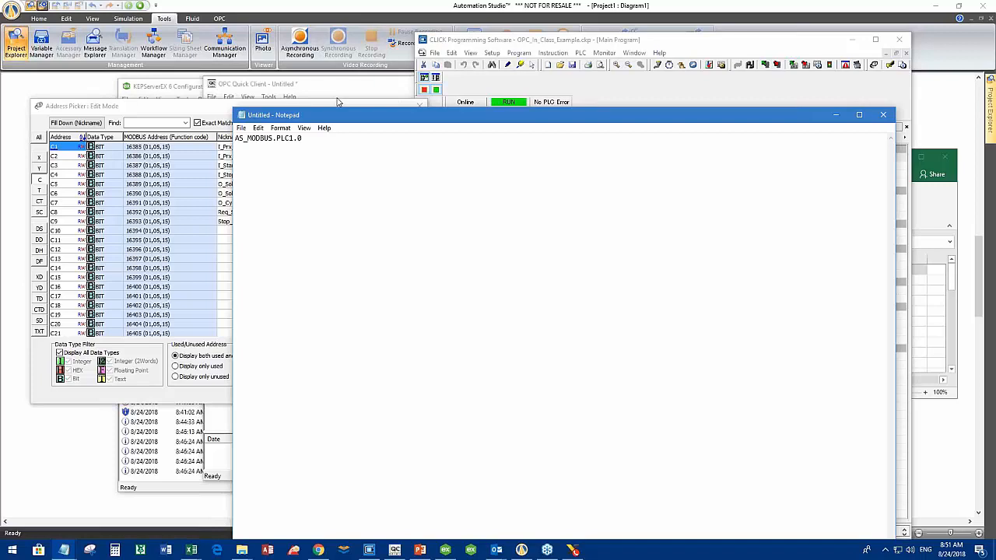
text(016385)
drag(323, 139, 246, 141)
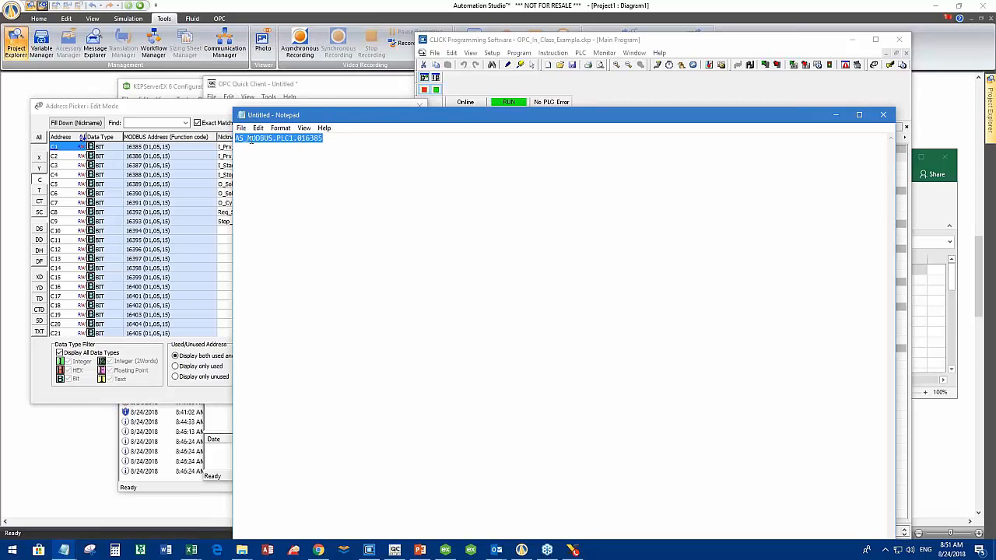
right_click(254, 139)
click(280, 172)
Replace the item ID in OPC Quick Client with the copied AS_MODBUS.PLC1.016385 and add the item to the Test group.
click(310, 86)
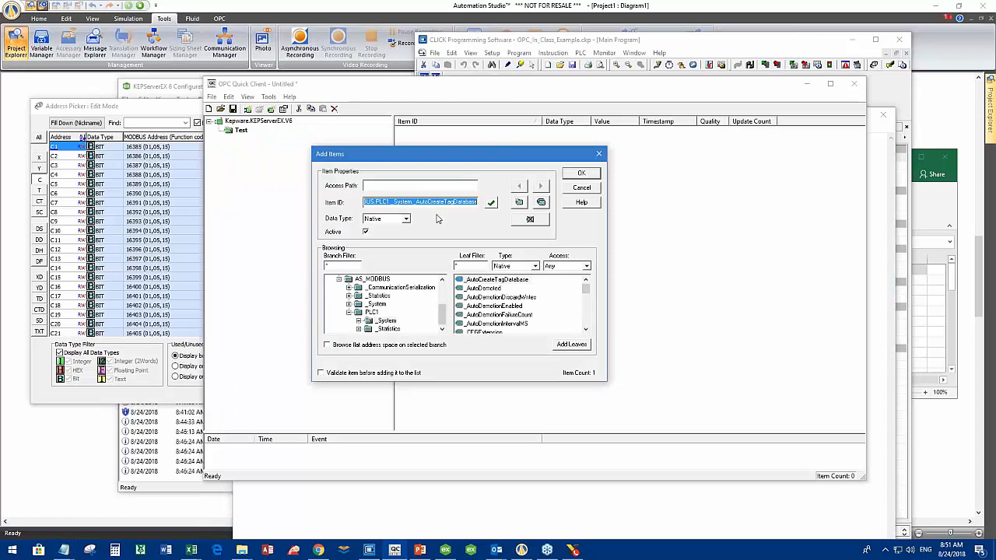
key(BackSpace)
right_click(398, 206)
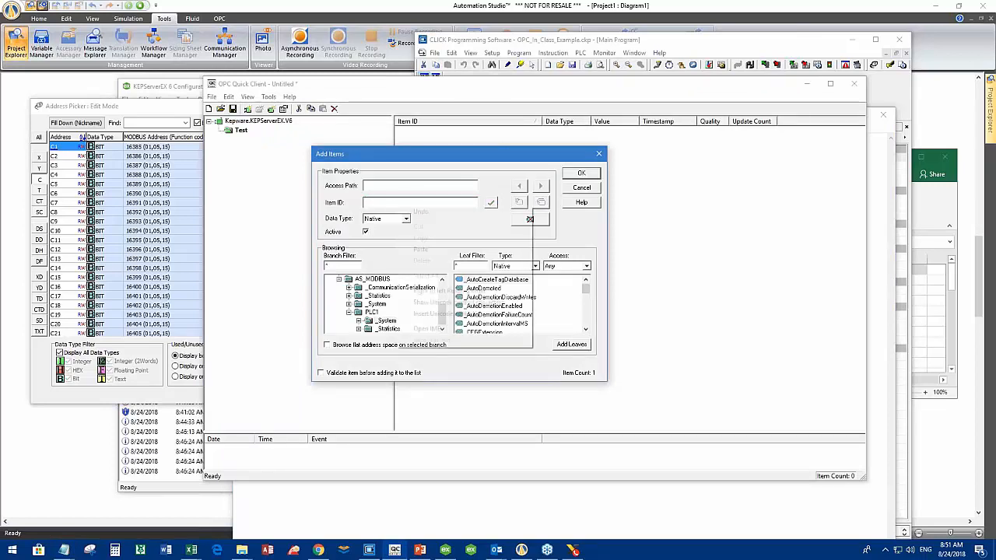
click(426, 249)
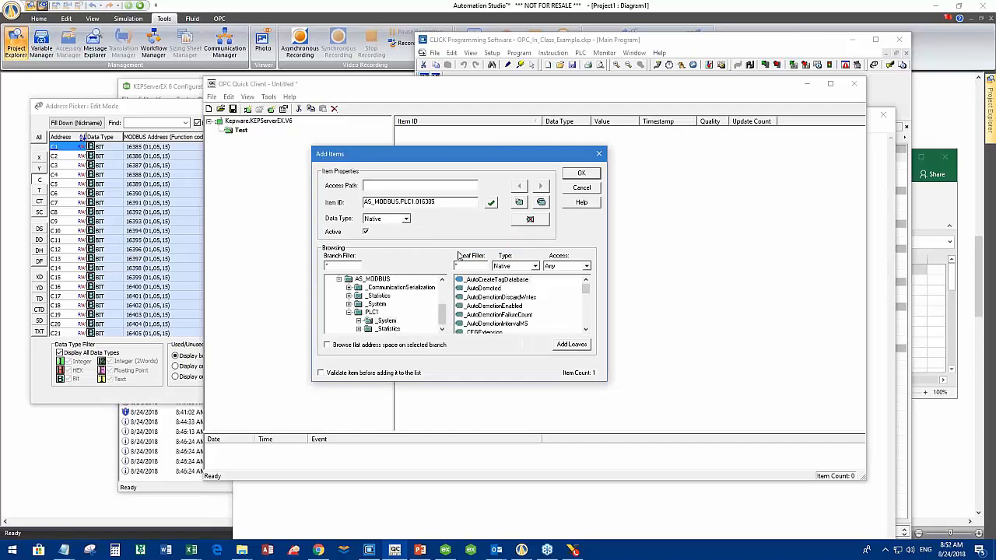
click(491, 204)
click(580, 174)
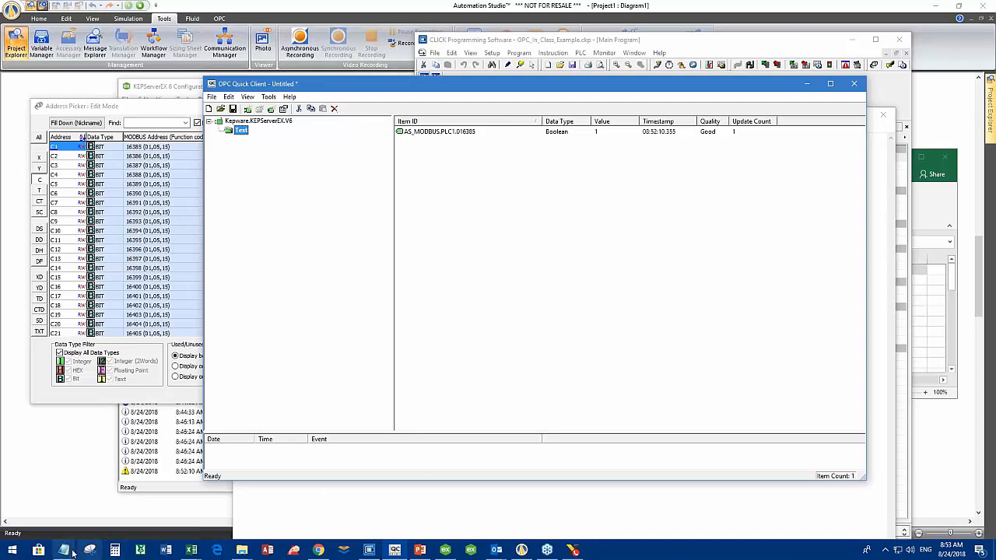
Close OPC Quick Client without saving the changes.
mouse_move(66, 553)
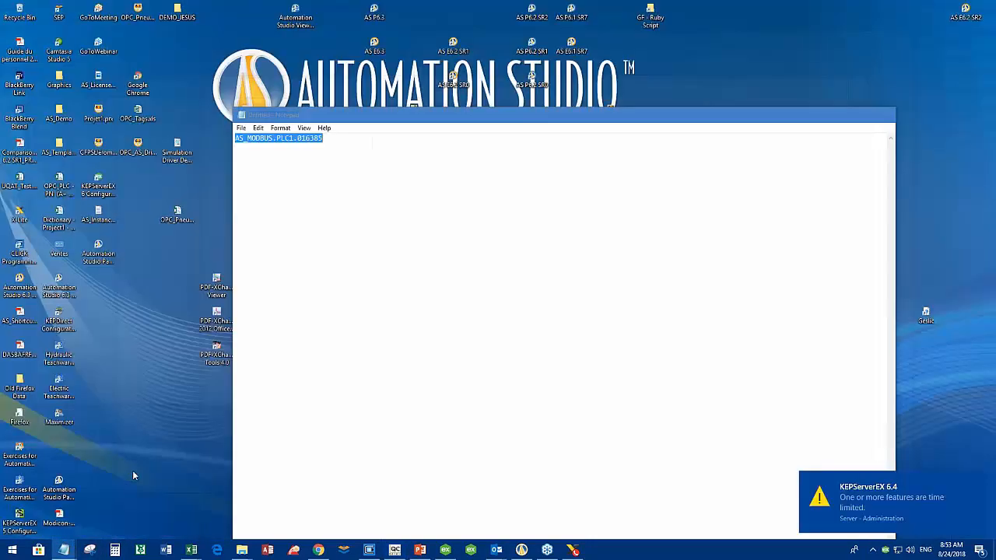
click(148, 498)
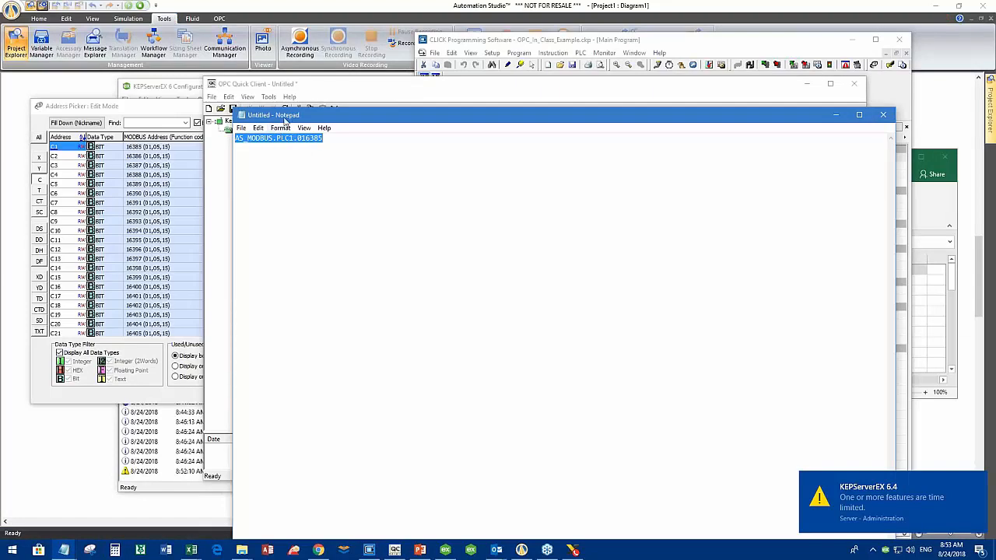
click(431, 91)
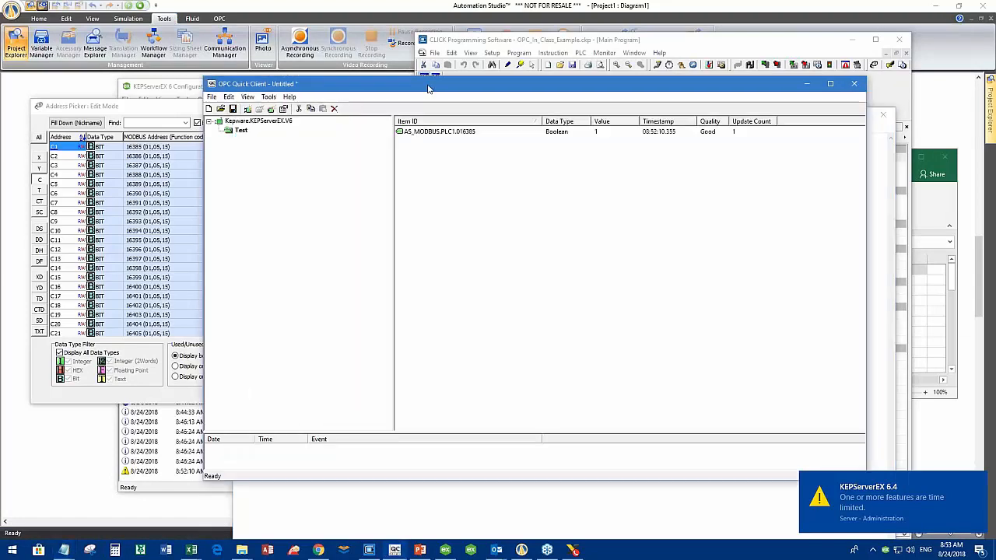
click(854, 84)
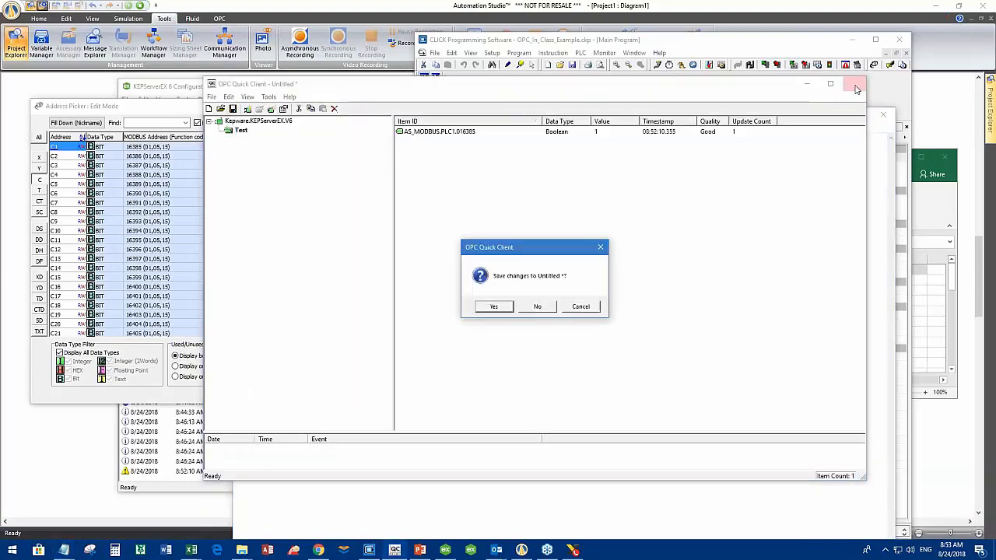
click(537, 308)
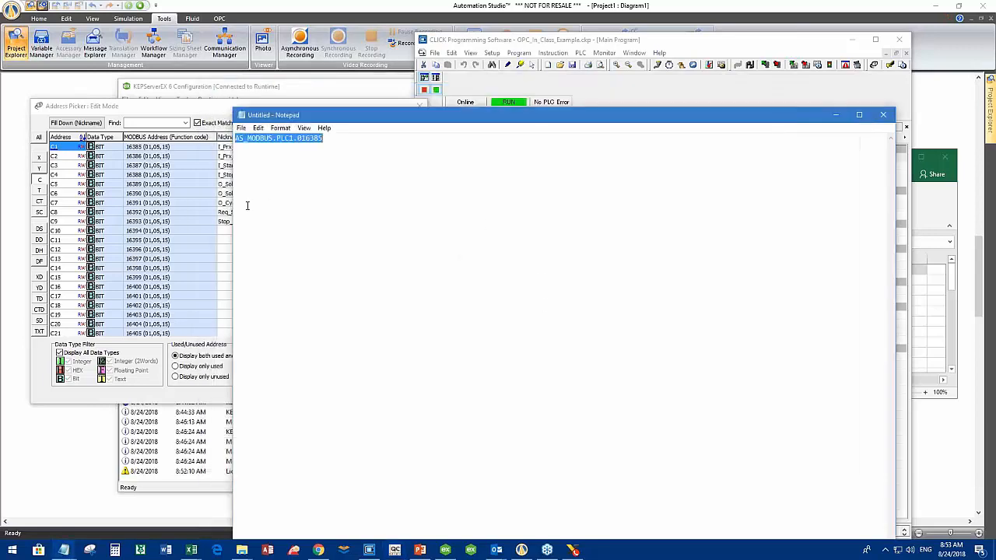
Close the Address Picker, minimise the CLICK and KEPServerEX configuration windows, and return to the circuit diagram in Automation Studio.
click(147, 104)
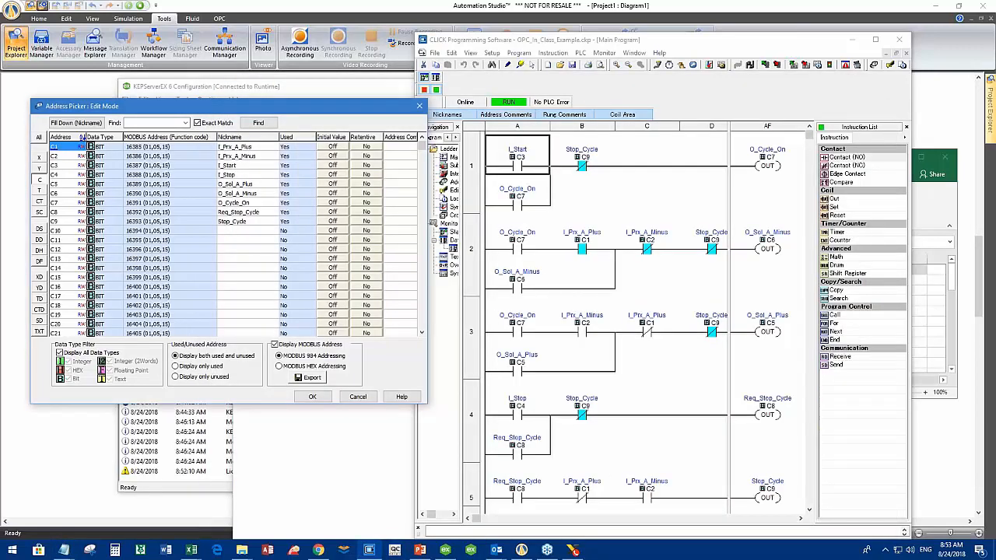
click(369, 551)
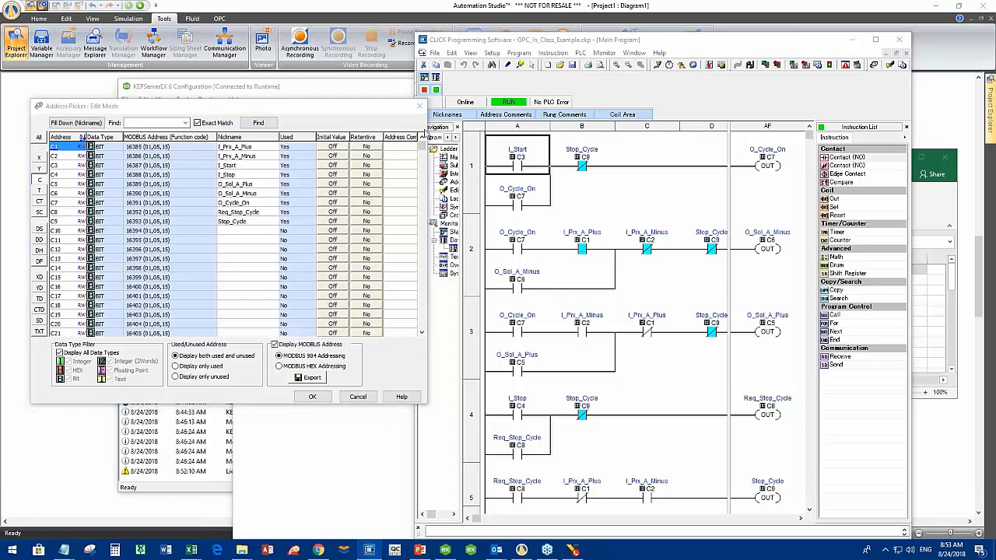
click(418, 111)
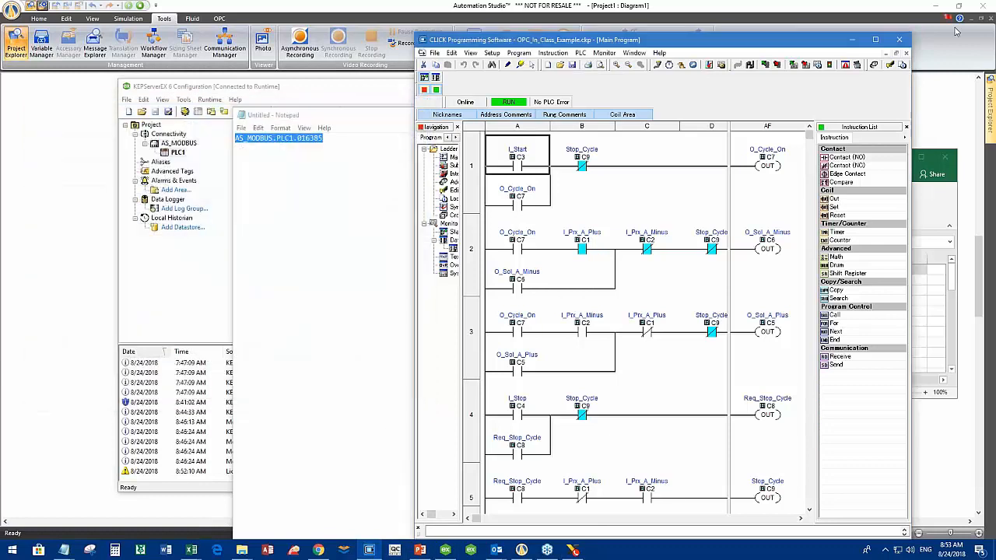
click(852, 39)
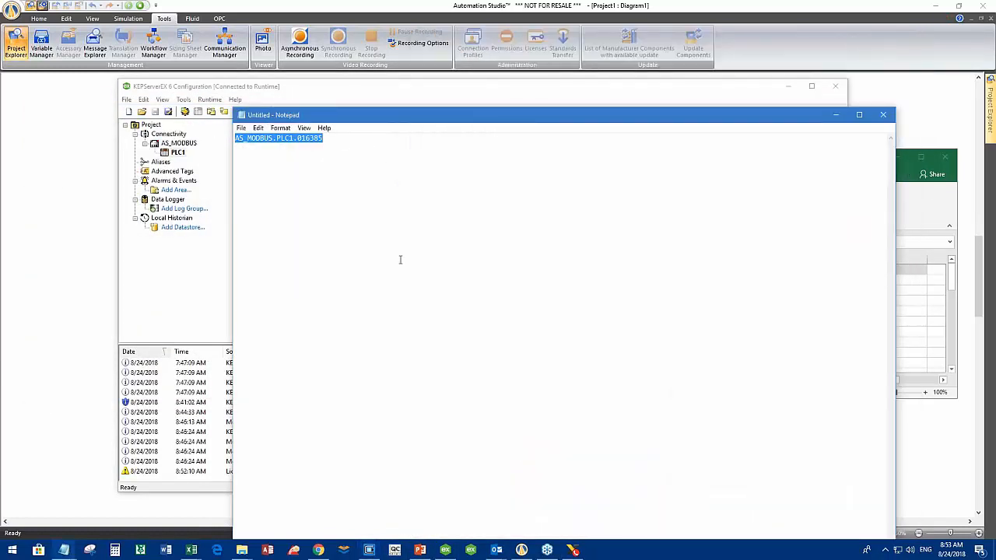
click(788, 85)
drag(607, 119, 493, 296)
click(372, 106)
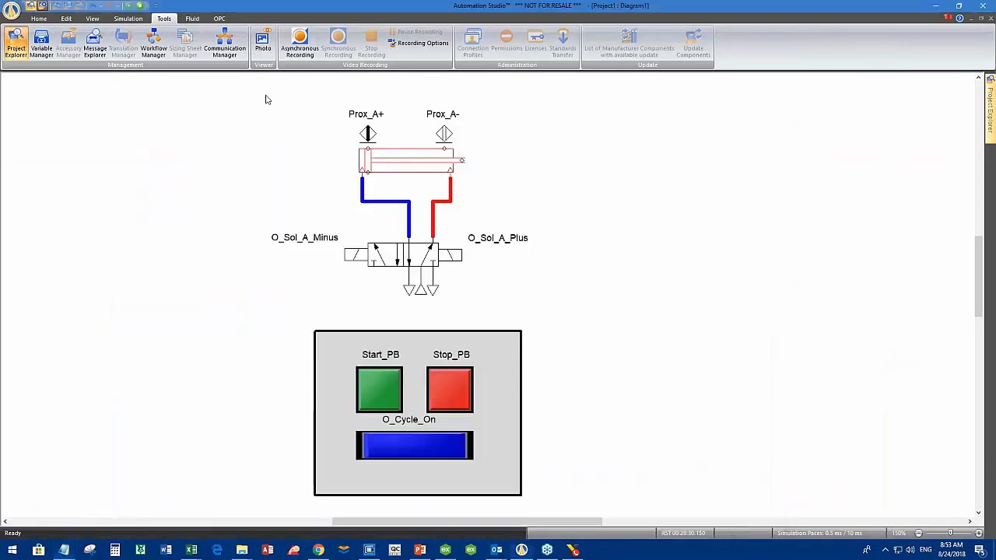
Stop the simulation and open the Communication Manager's list of OPC servers for the OPC client.
click(140, 5)
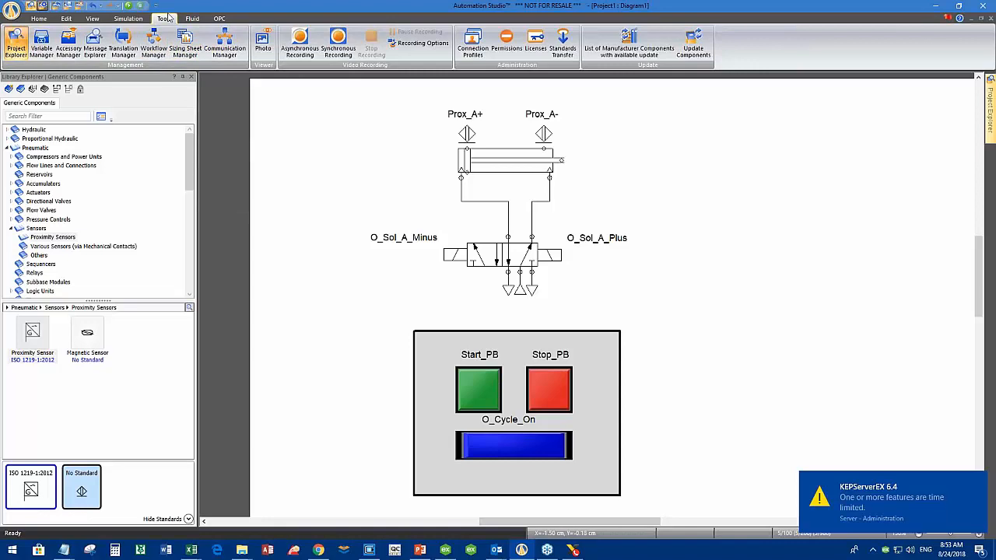
click(218, 49)
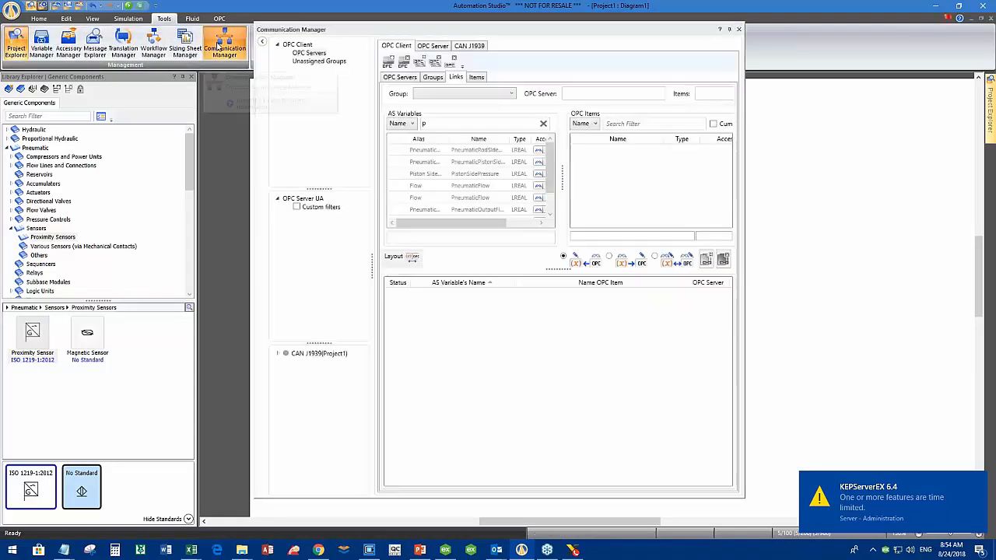
click(399, 78)
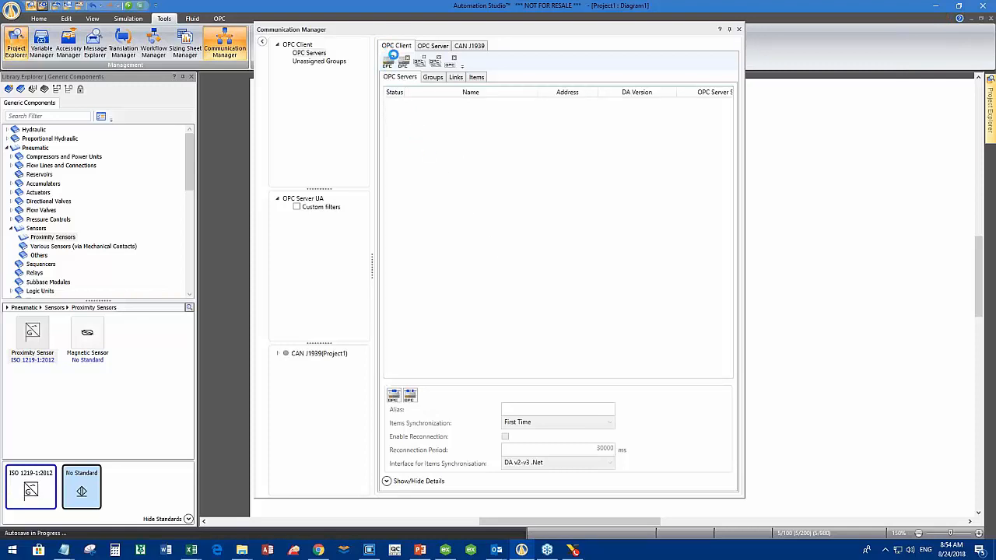
Search for local OPC servers, add Kepware.KEPServerEX.V6, and check its connection status.
right_click(452, 179)
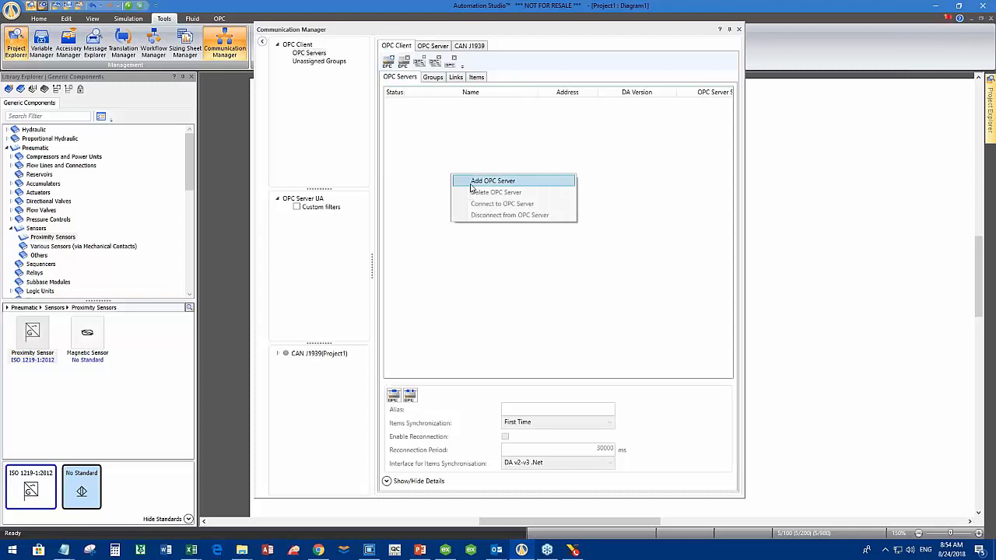
click(476, 180)
click(438, 221)
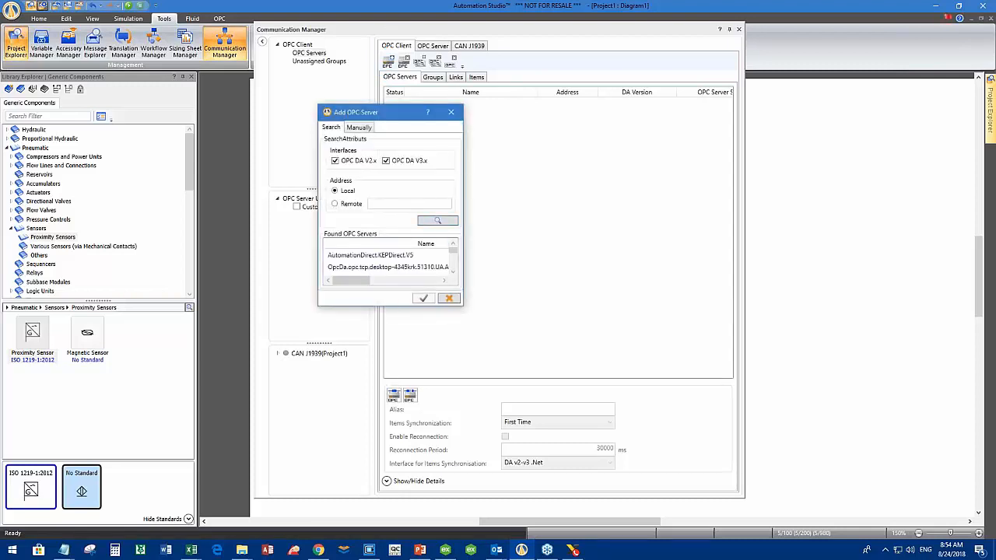
drag(453, 255, 455, 262)
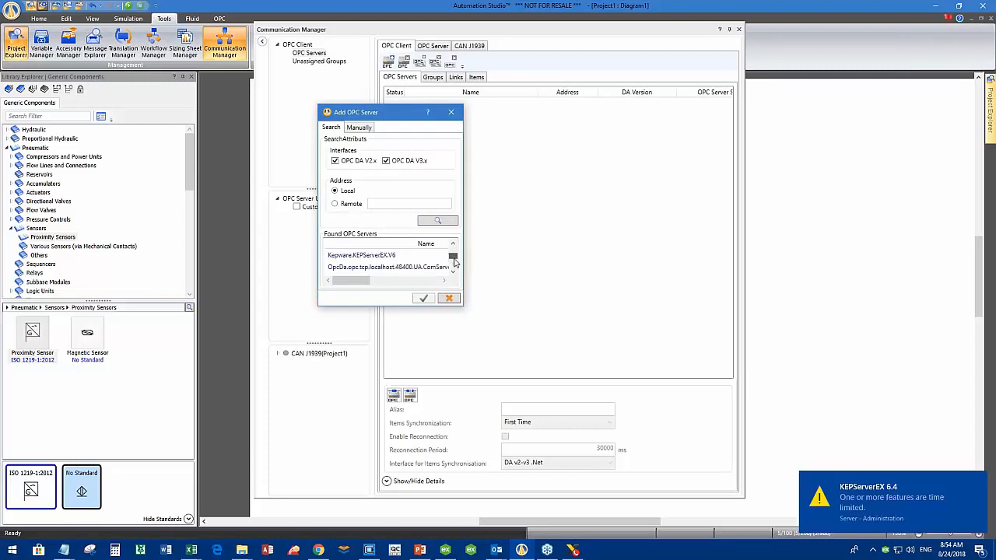
click(387, 255)
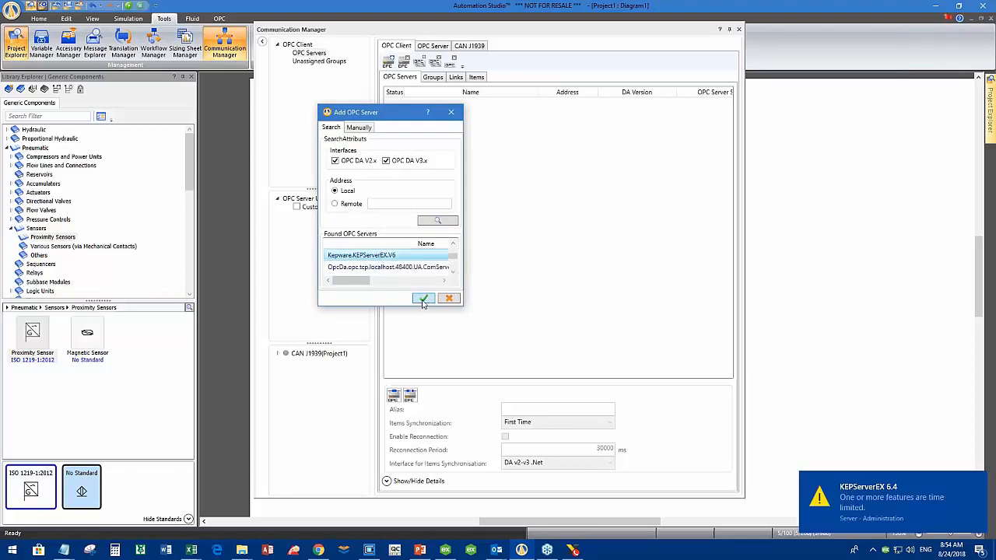
click(423, 298)
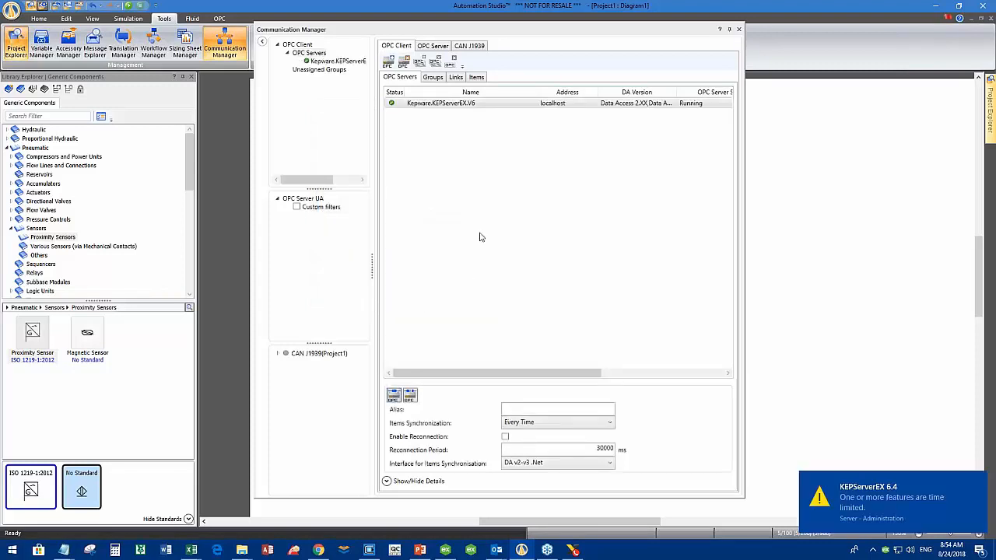
mouse_move(392, 109)
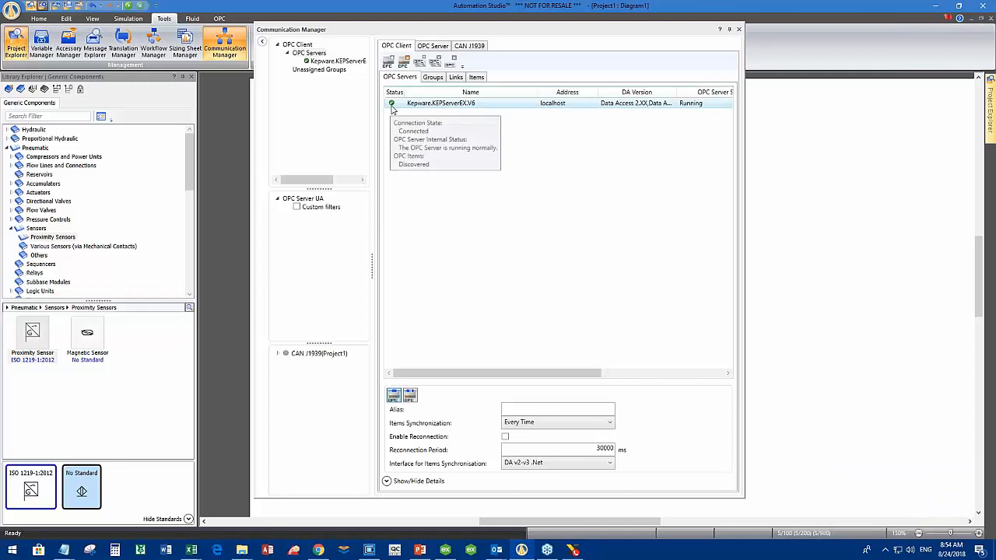
Add a new OPC client group with its default settings.
click(433, 77)
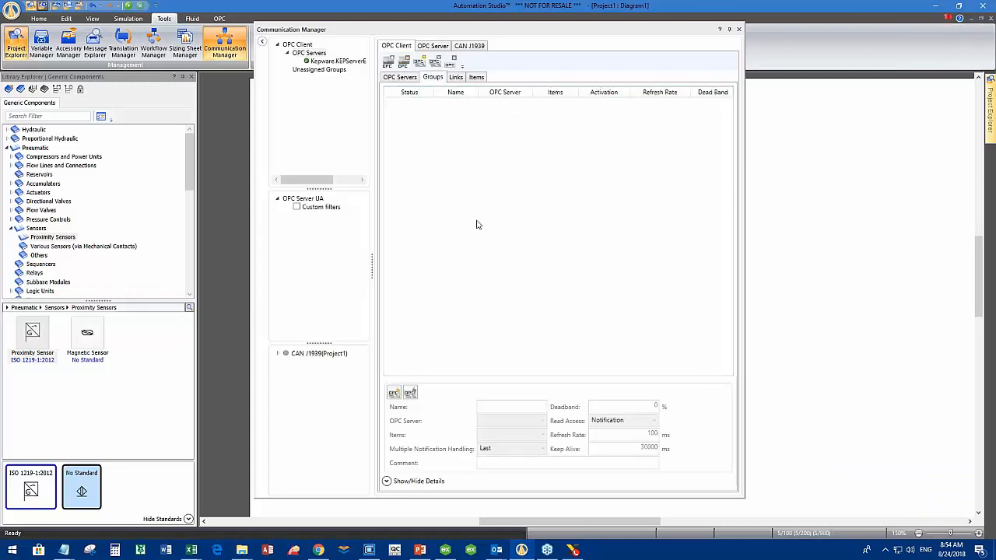
right_click(426, 135)
click(446, 137)
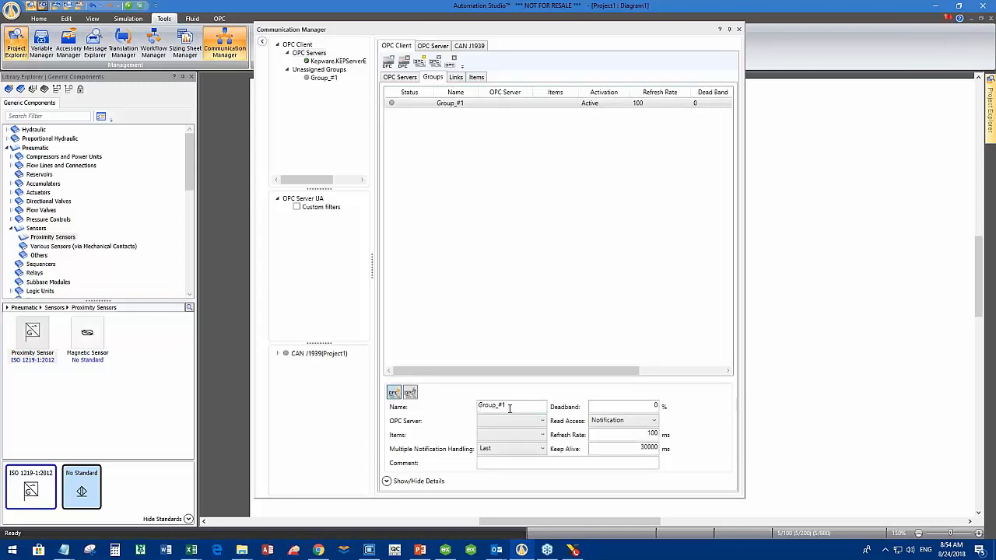
Open the OPC links view and choose Group_#1 as the group for linking variables.
click(457, 78)
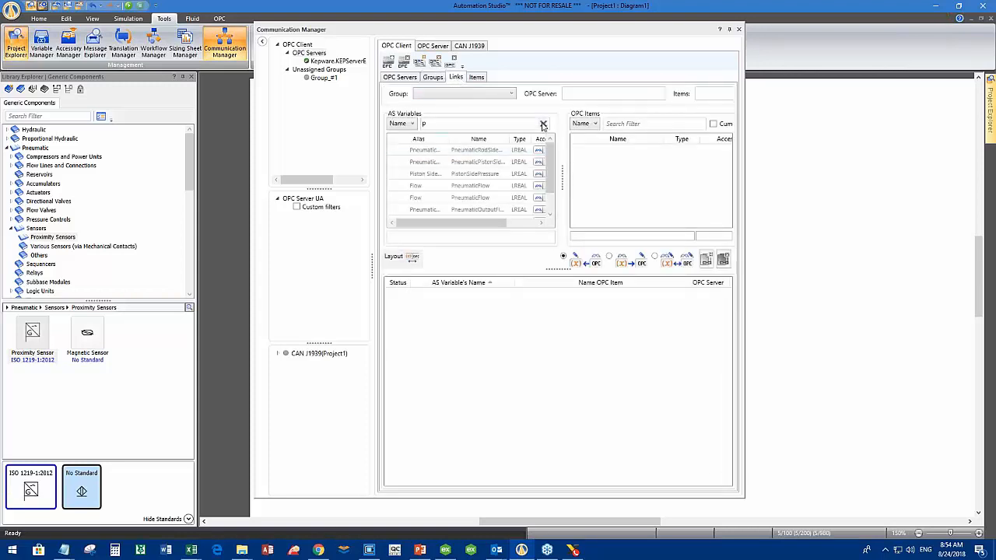
click(512, 94)
click(436, 115)
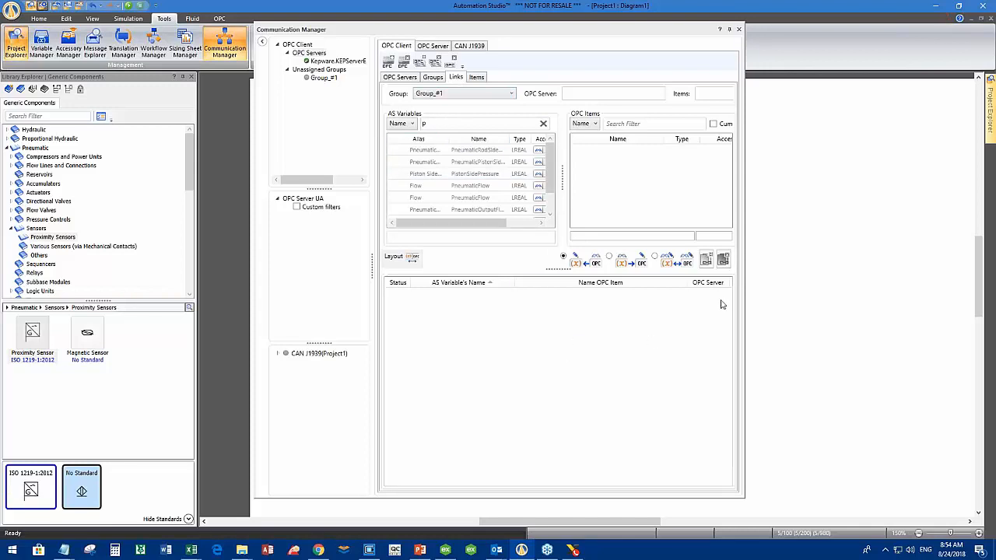
Enlarge the Communication Manager so all link columns show, filter the AS variables by "I_", and select I_Prx_A_Plus.
drag(745, 266, 995, 263)
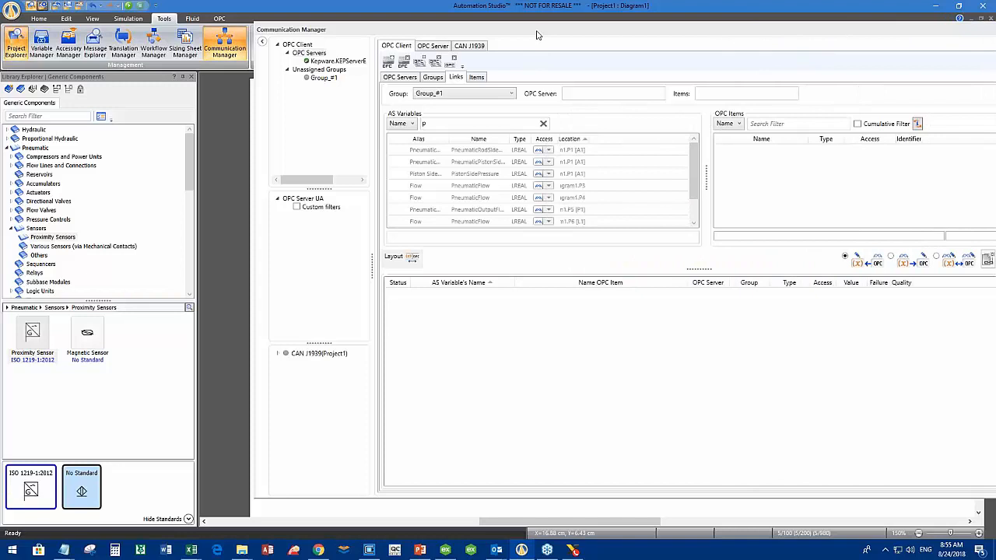
drag(538, 31, 432, 29)
double_click(317, 121)
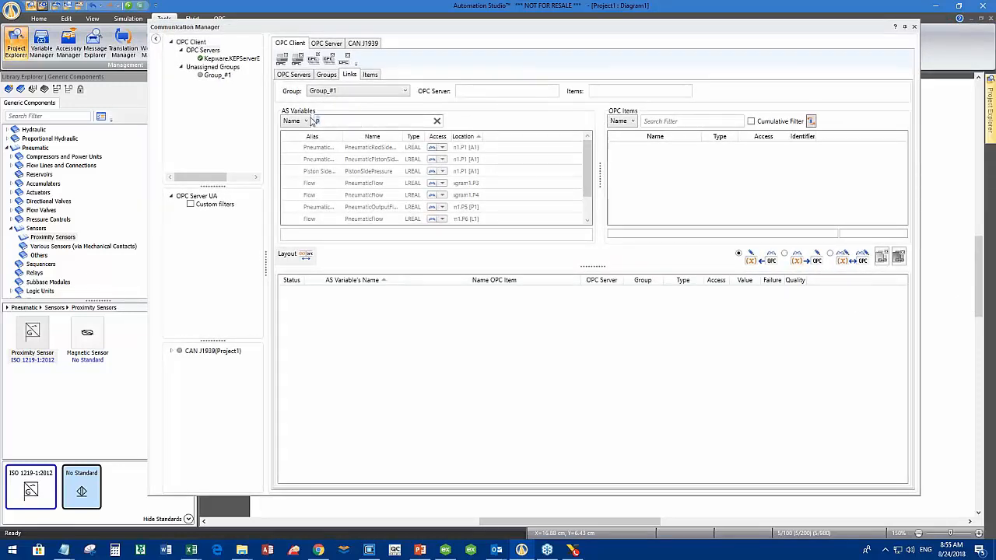
text(i)
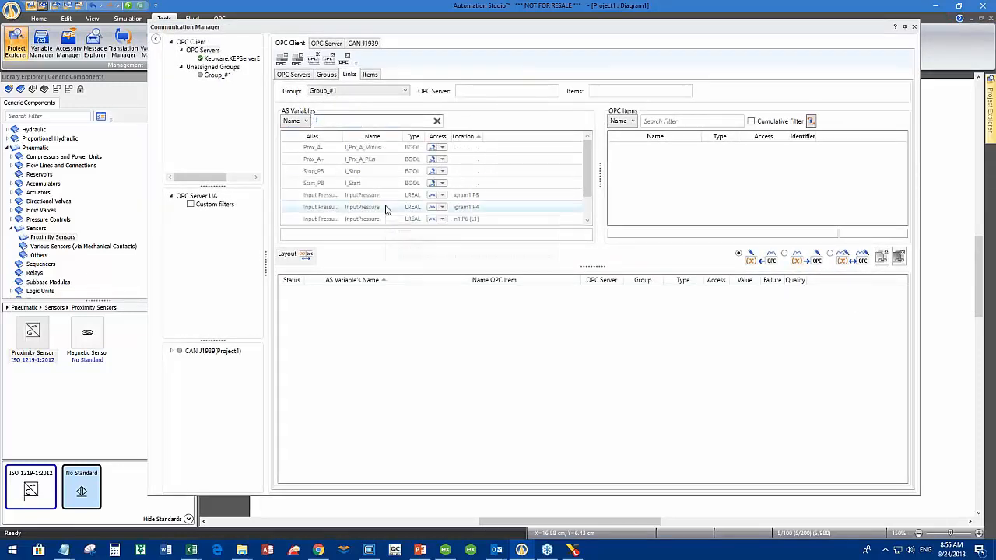
text(_)
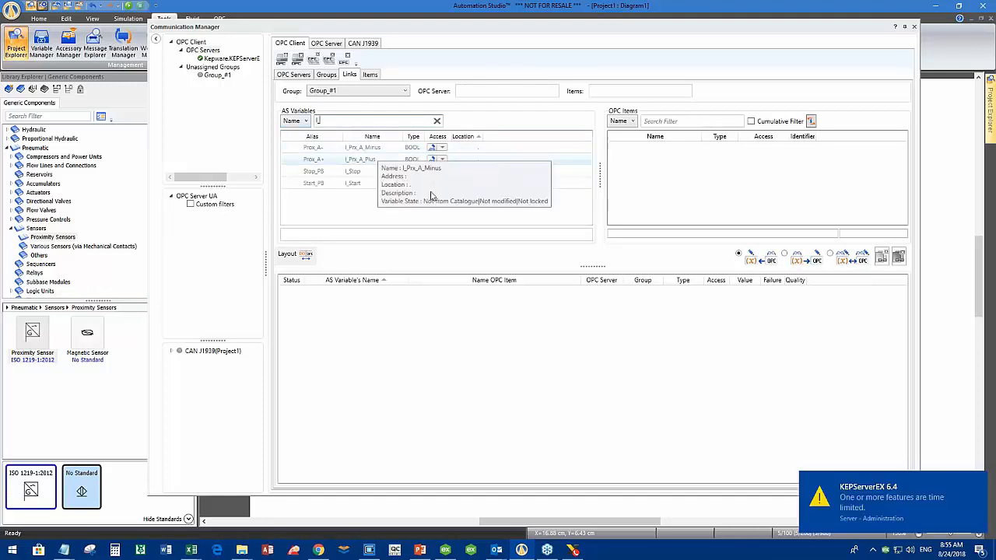
text(_)
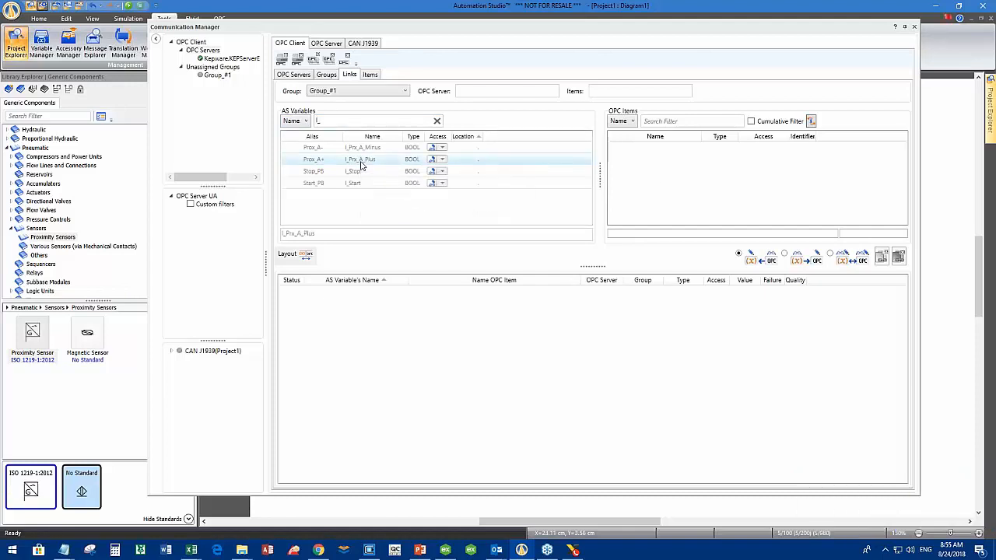
click(360, 162)
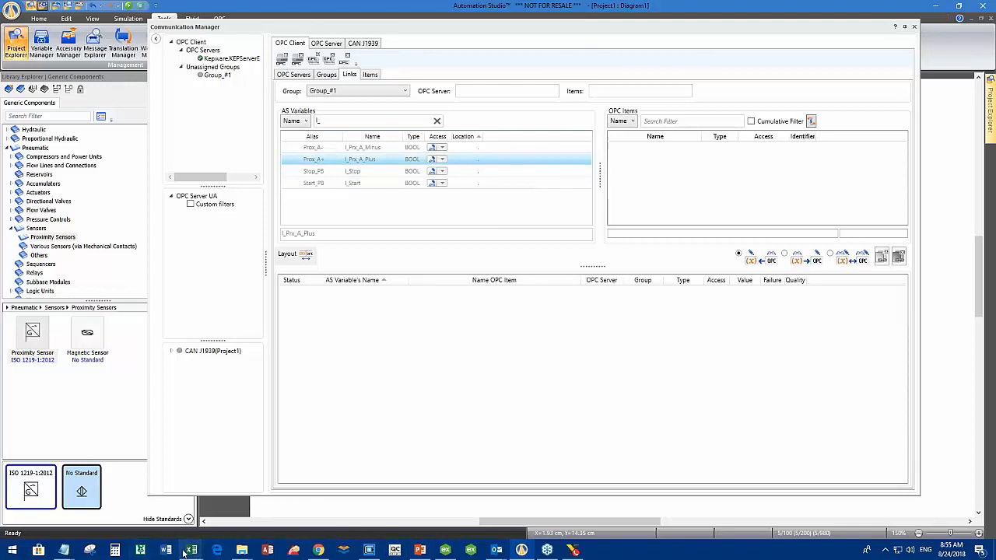
Check the PLC register assigned to I_Prx_A_Plus in the AS_OPC_Tags.xls workbook in Excel, and return to the Communication Manager.
mouse_move(192, 550)
click(234, 498)
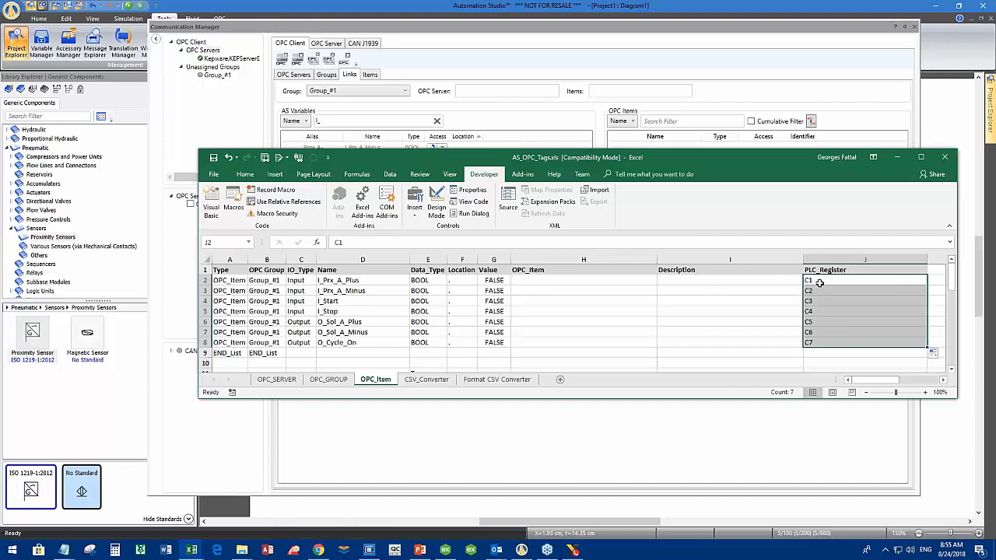
click(406, 32)
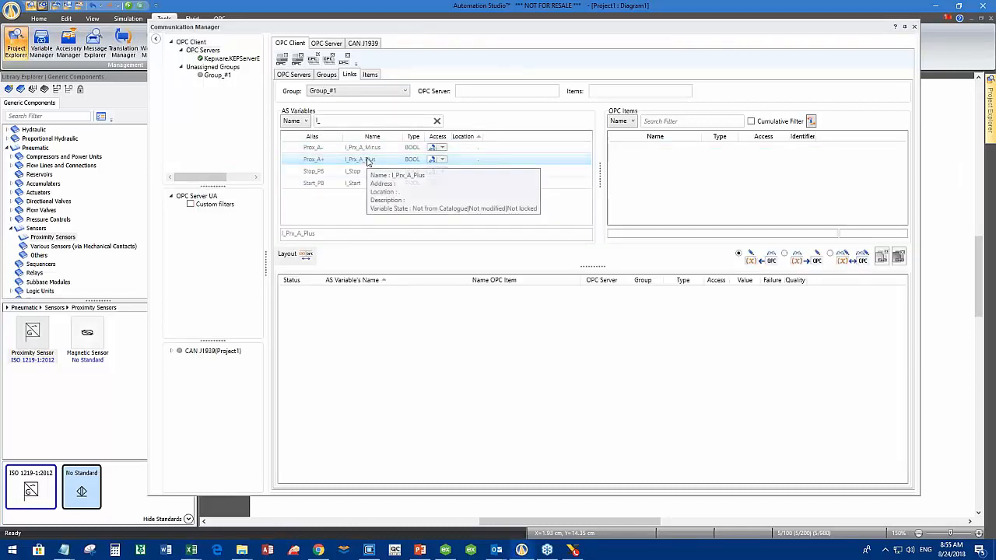
Copy the OPC item address AS_MODBUS.PLC1.016385 from the Notepad note for the OPC item entry.
click(620, 234)
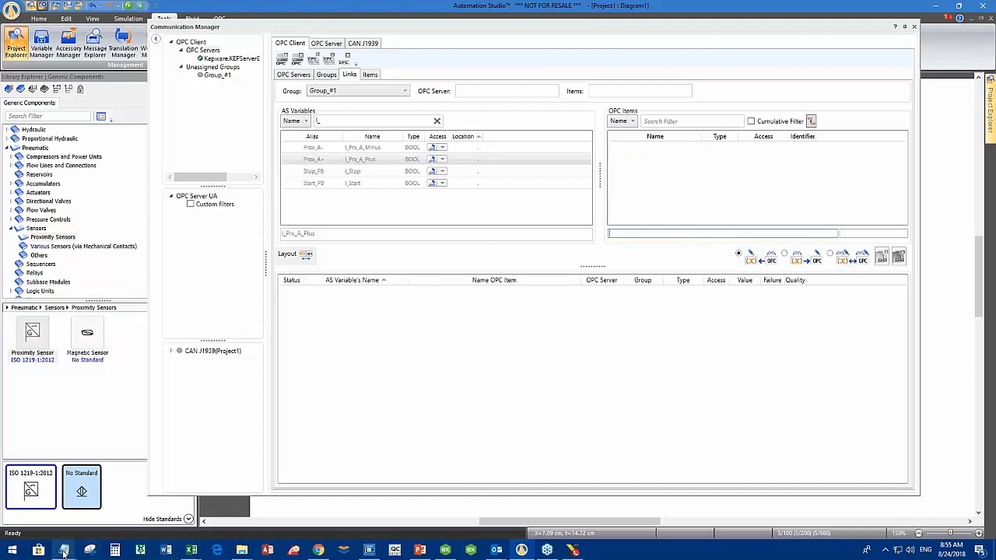
mouse_move(63, 551)
click(145, 493)
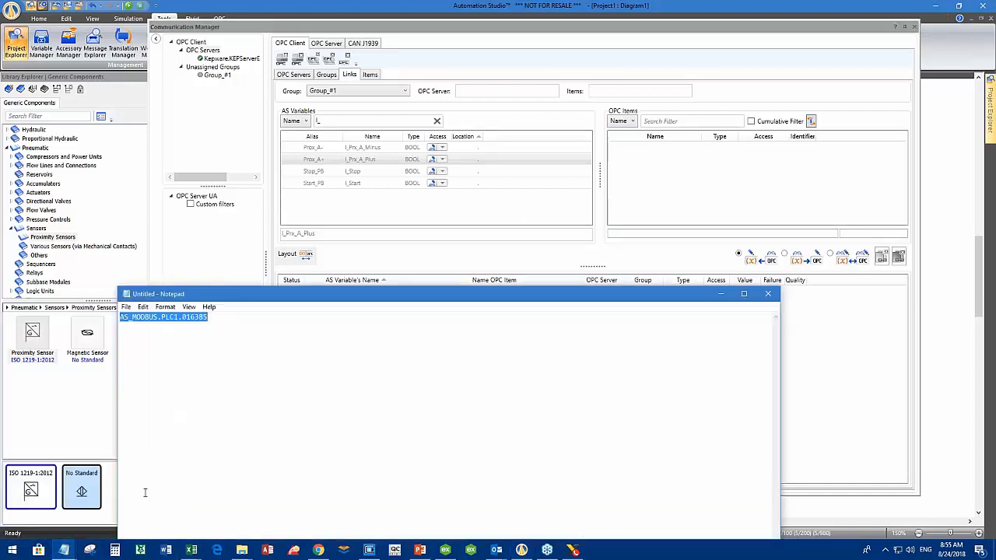
right_click(159, 317)
click(179, 347)
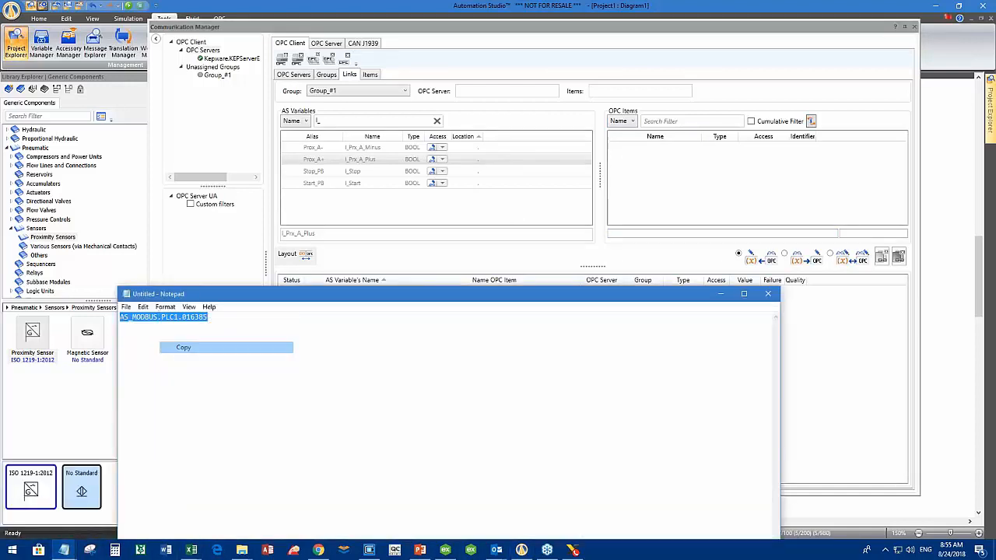
Link I_Prx_A_Plus to the pasted OPC item AS_MODBUS.PLC1.016385, with the variable writing to the OPC server.
click(720, 233)
right_click(636, 234)
click(662, 264)
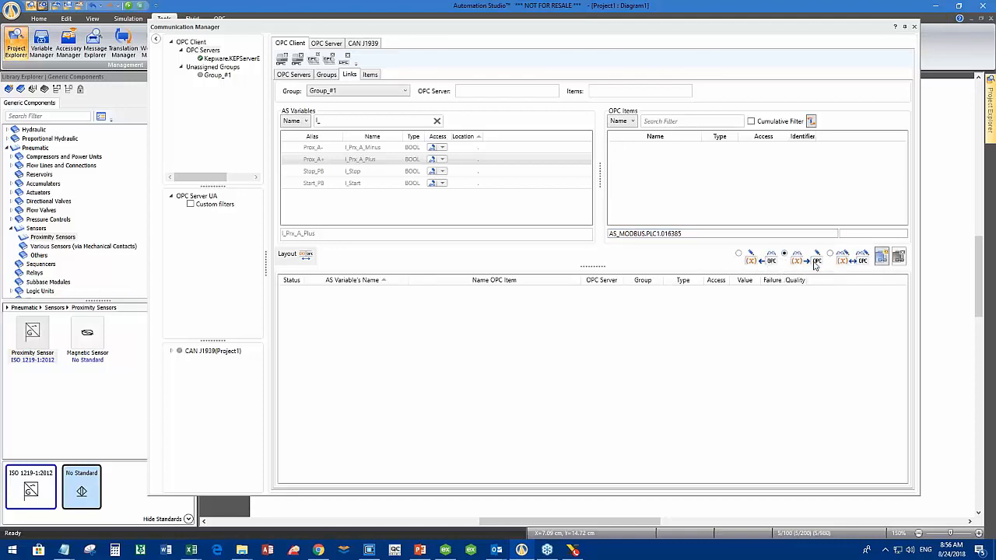
click(882, 259)
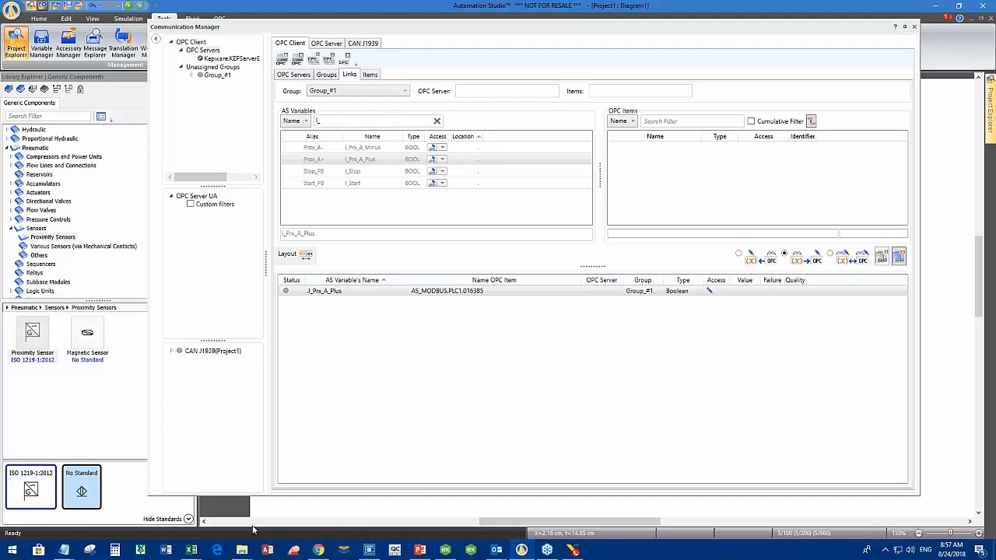
Switch to AS_OPC_Tags.xls in Excel and paste AS_MODBUS.PLC1.016385 as the OPC_Item of I_Prx_A_Plus.
mouse_move(193, 553)
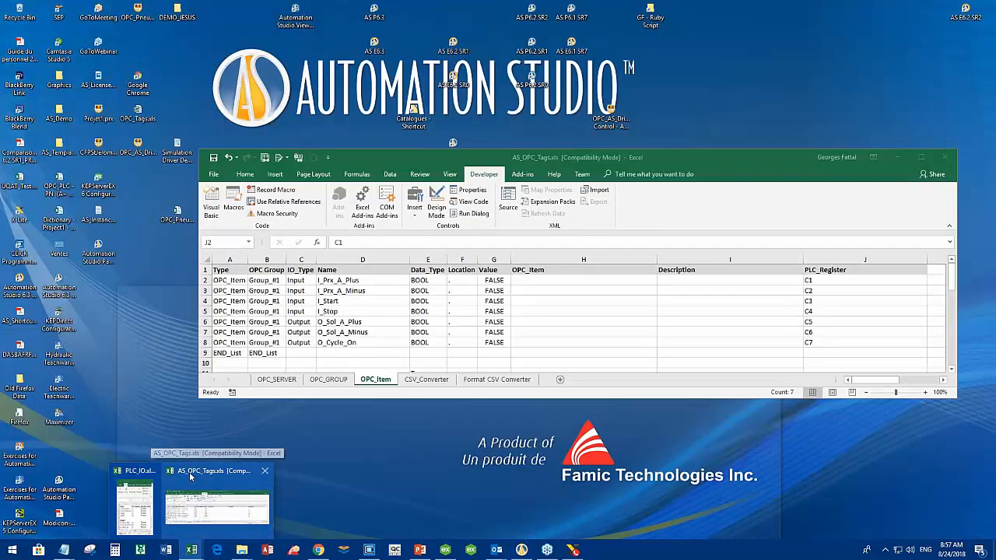
click(190, 477)
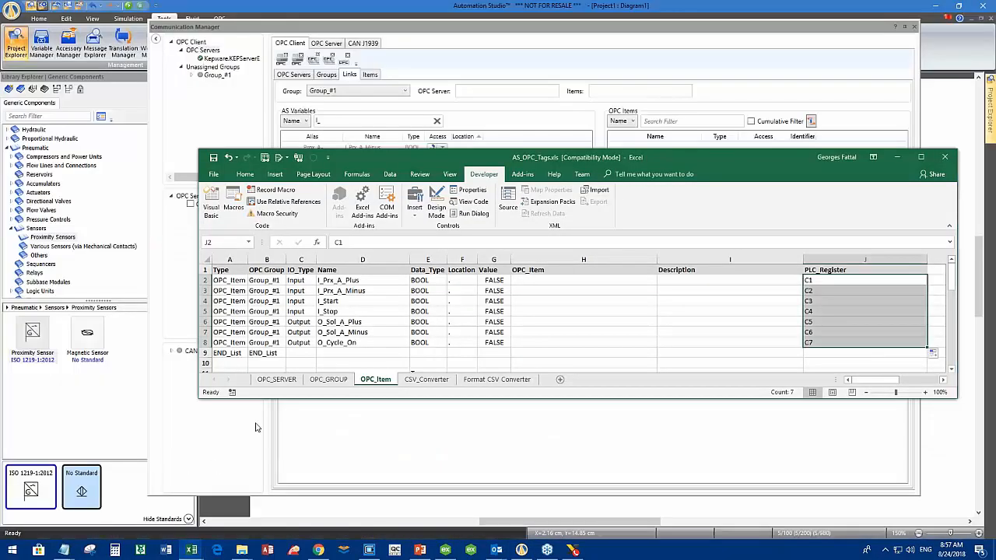
drag(399, 156, 394, 117)
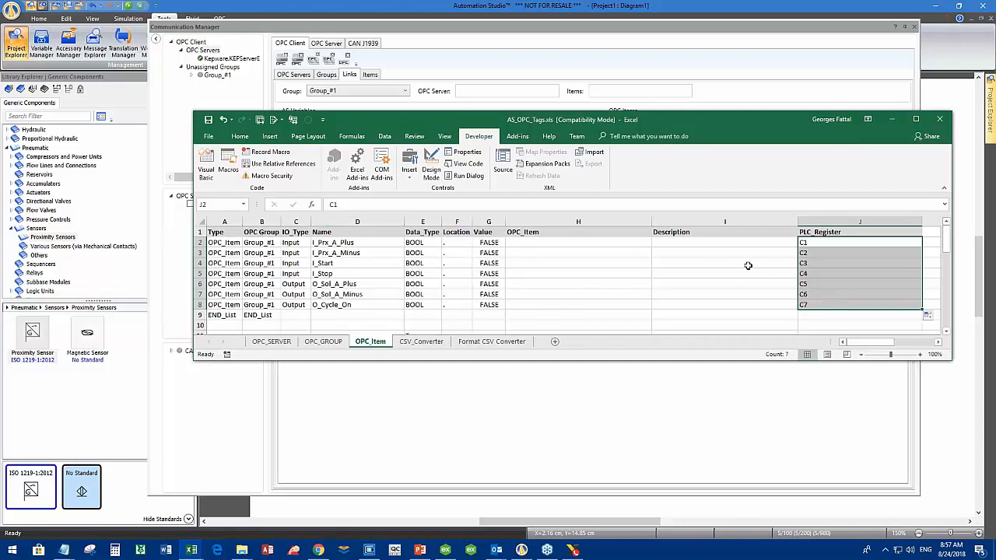
click(527, 243)
right_click(526, 243)
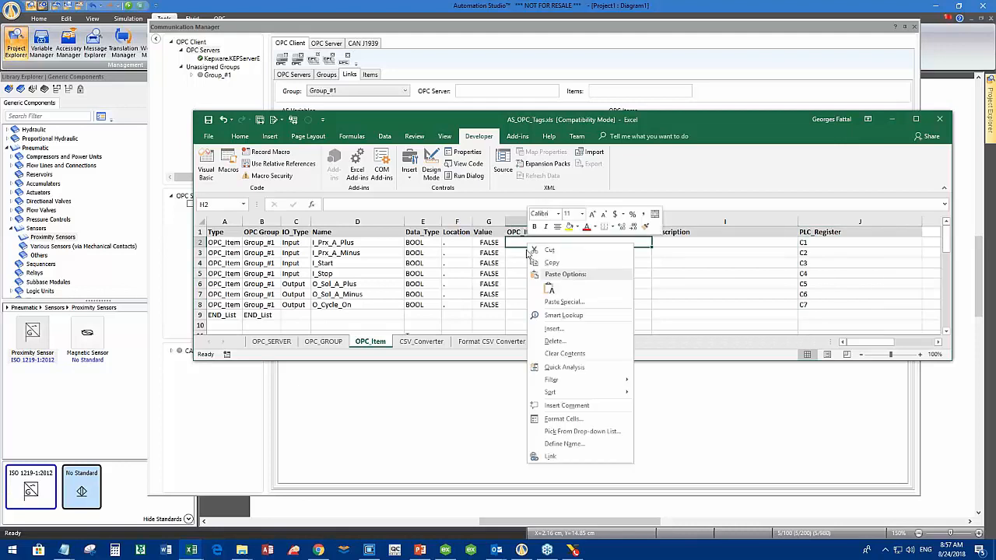
click(546, 285)
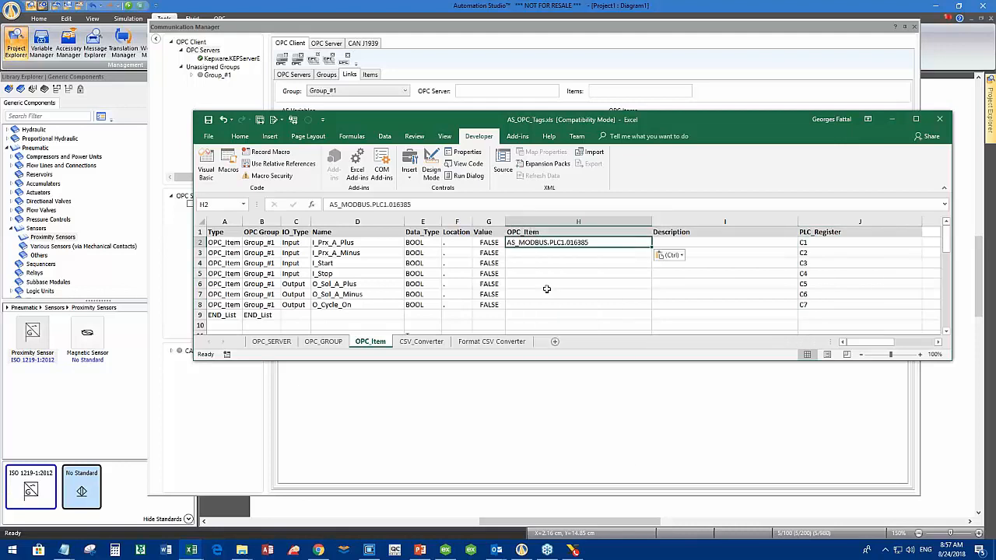
Set the OPC_Item of I_Prx_A_Minus to AS_MODBUS.PLC1.016386.
click(550, 252)
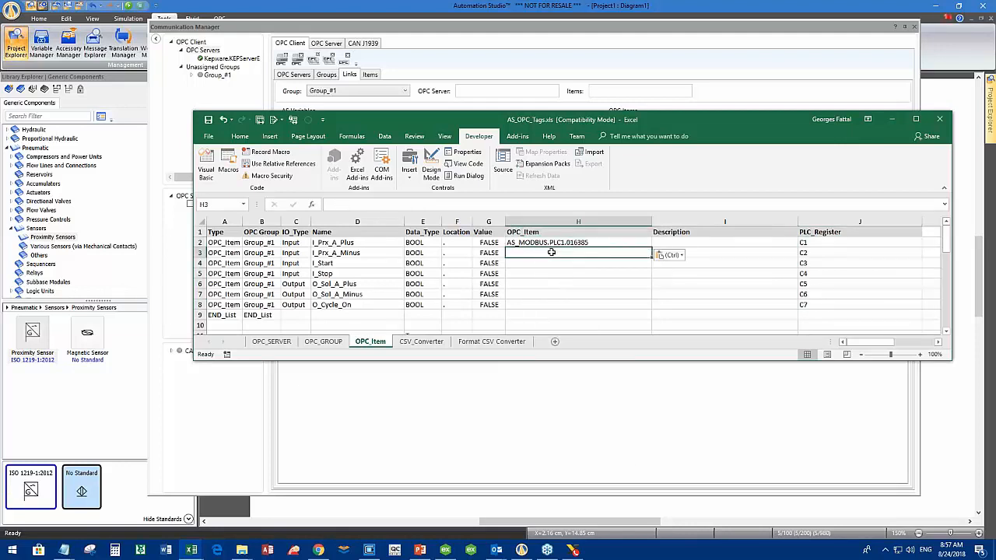
key(ctrl+v)
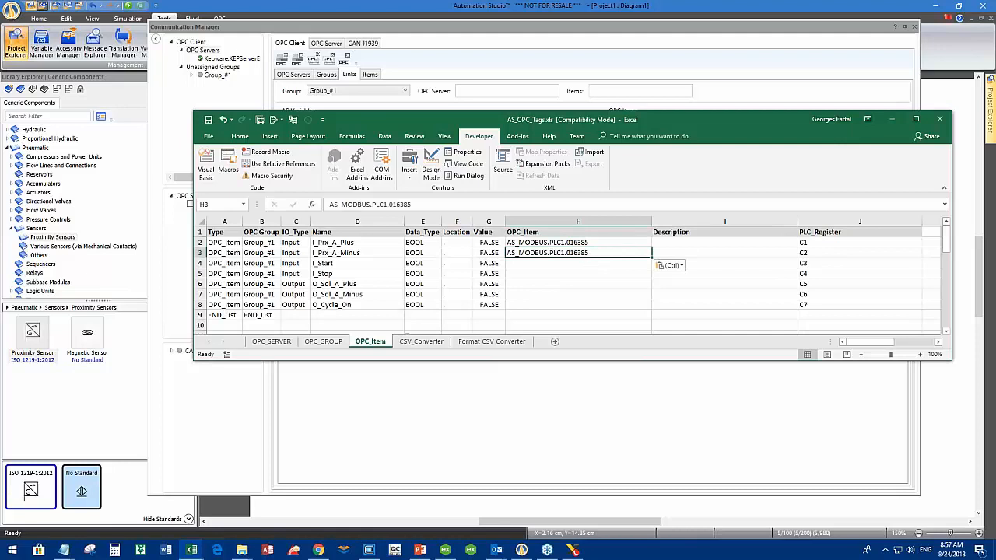
click(407, 204)
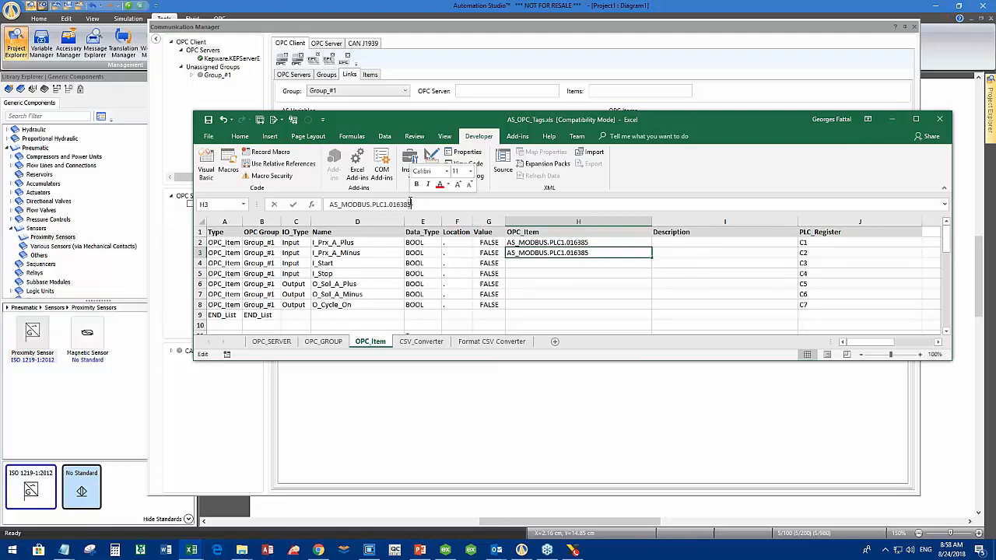
key(BackSpace)
text(6)
click(544, 284)
Fill the OPC_Item address series from the first two rows down to O_Cycle_On, and save the workbook in its current format.
drag(544, 243, 546, 252)
drag(652, 259, 652, 306)
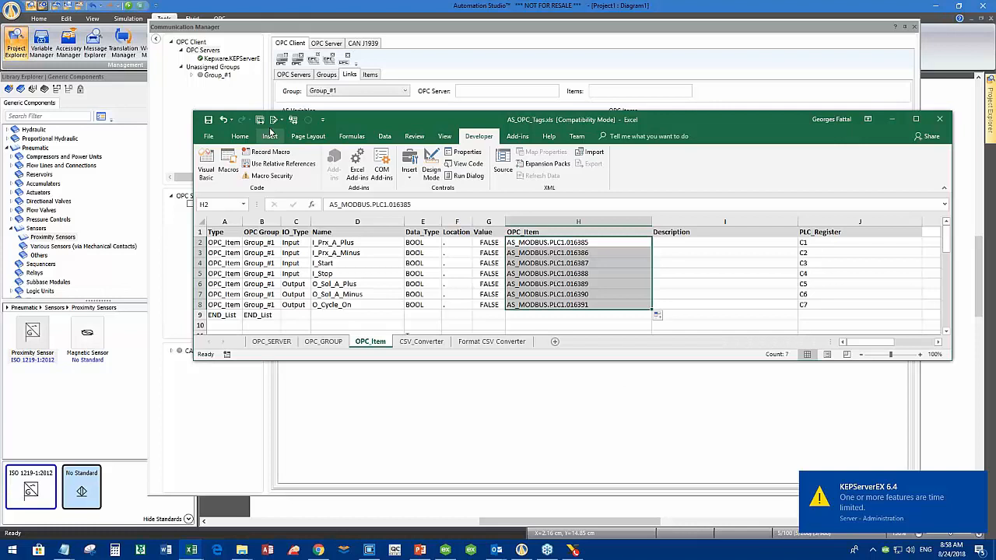
click(209, 121)
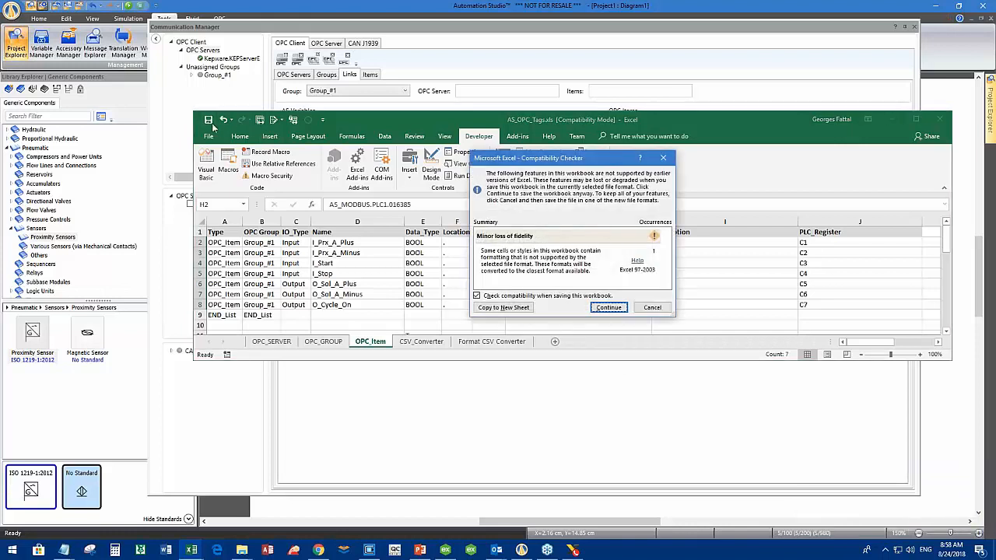
click(608, 307)
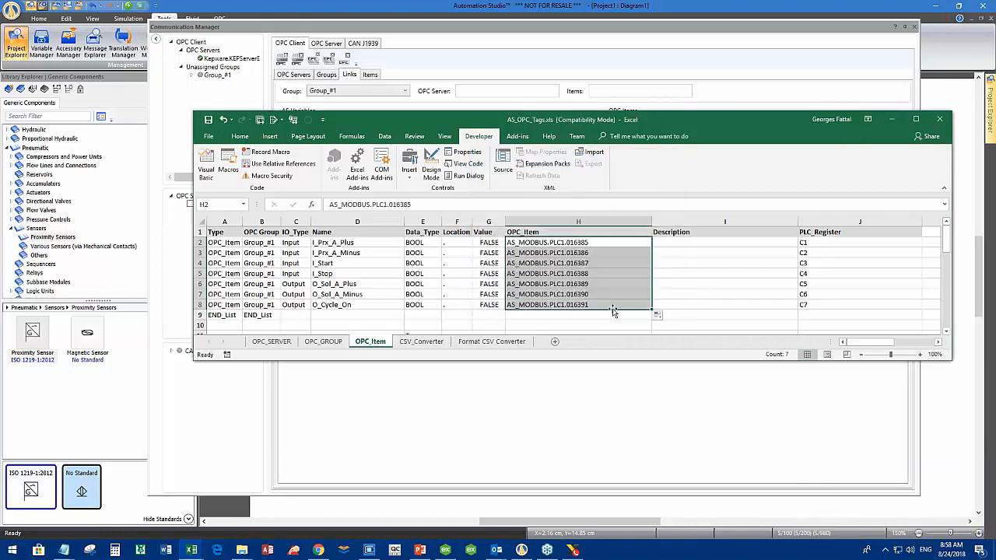
Return to the Communication Manager, delete the I_Prx_A_Plus link, and remove the OPC group Group_#1.
click(363, 28)
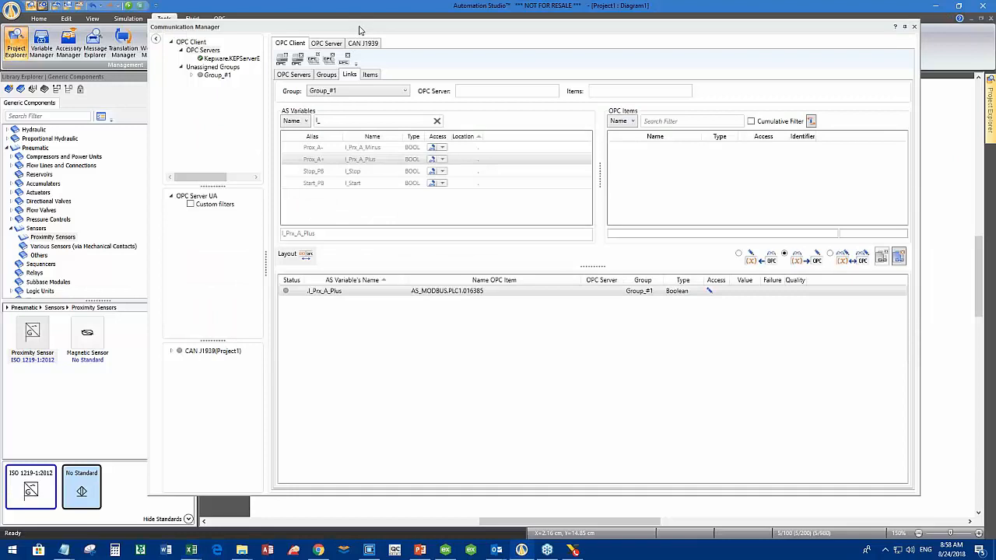
click(514, 293)
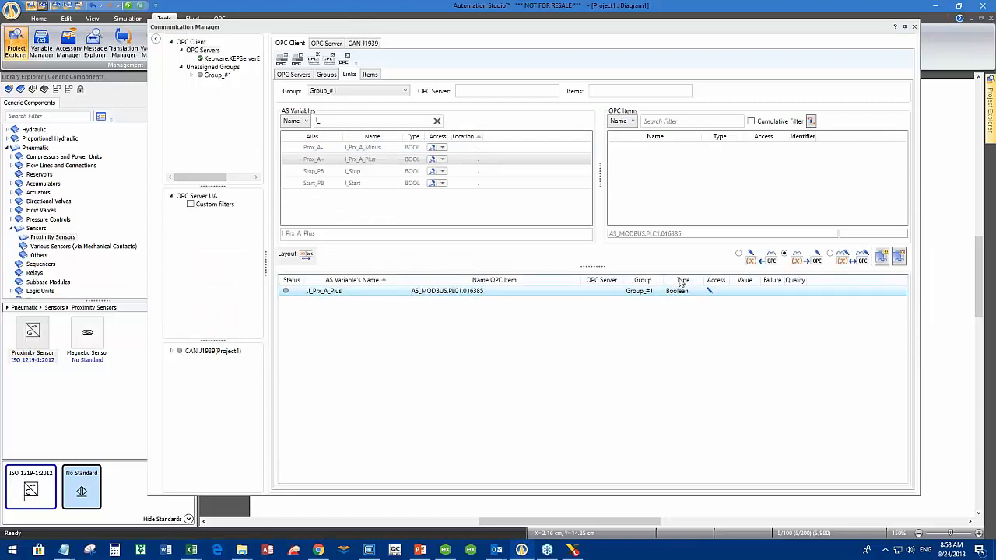
click(899, 257)
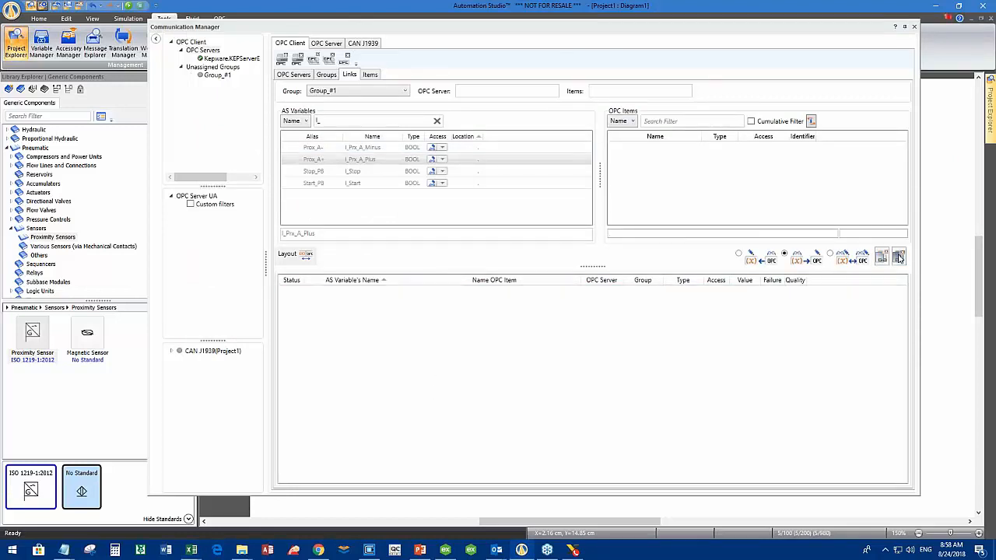
click(323, 75)
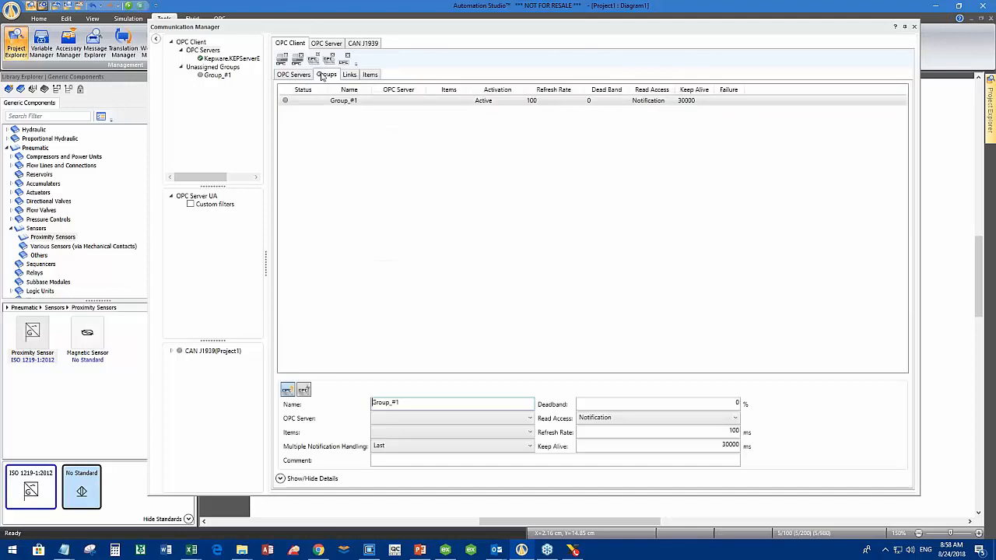
right_click(352, 107)
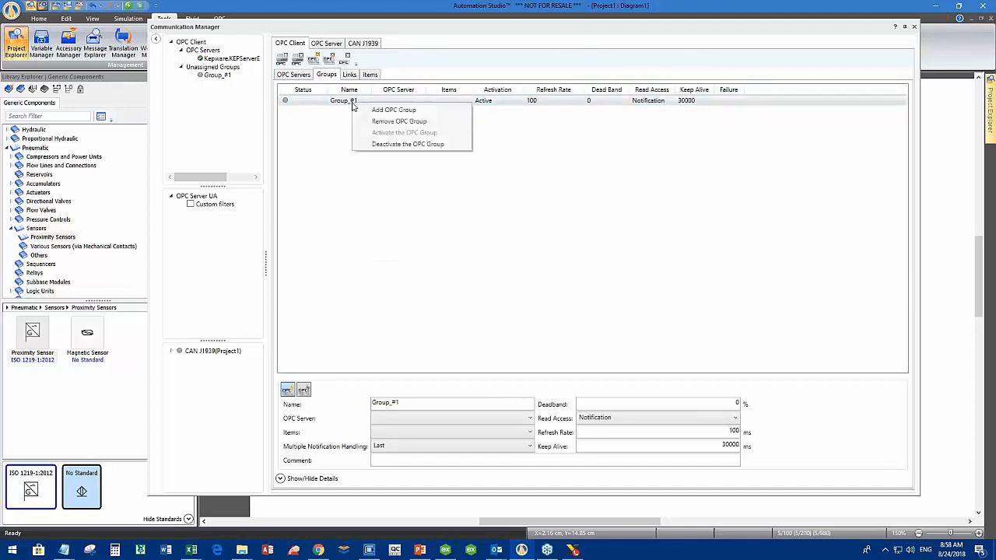
click(409, 122)
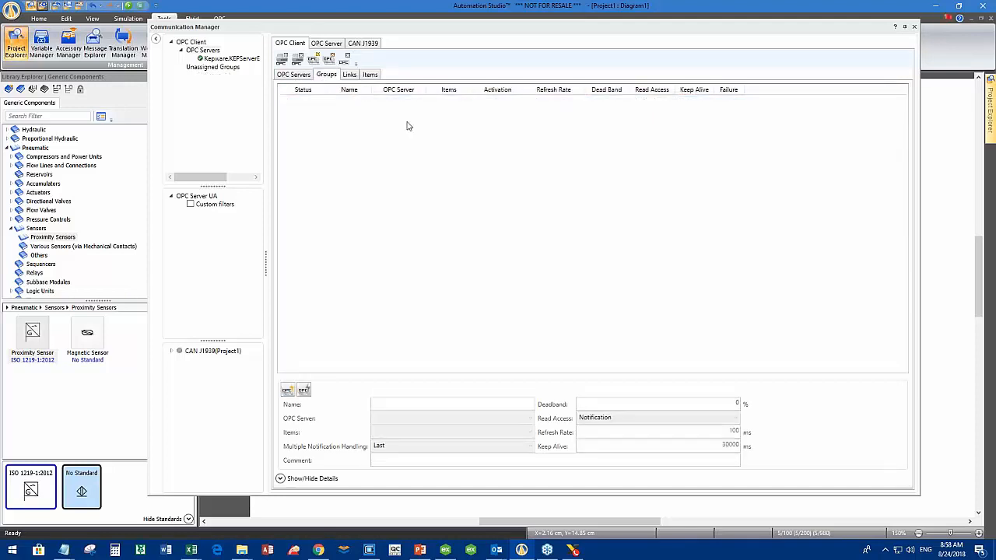
Delete the Kepware.KEPServerEX.V6 server from the OPC client and close the Communication Manager.
click(293, 74)
right_click(337, 101)
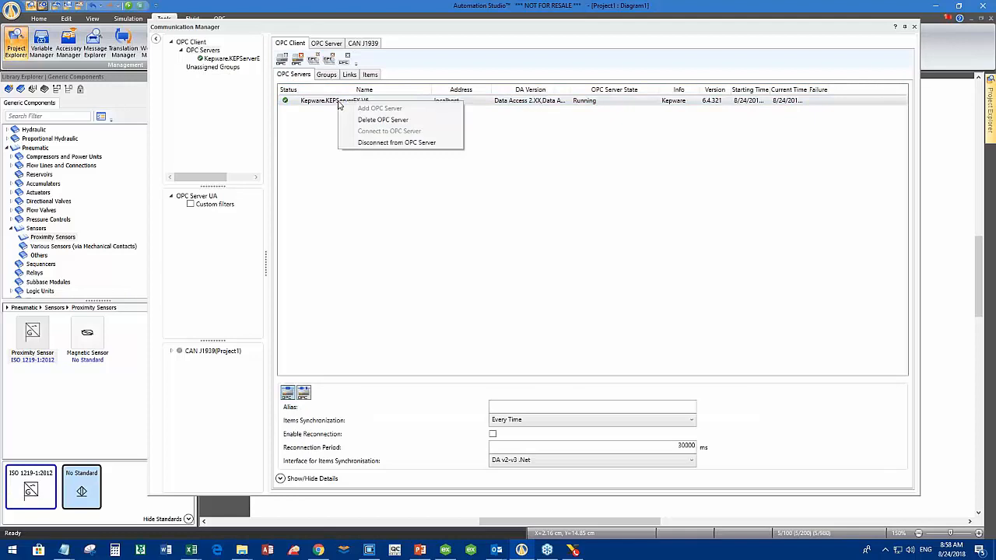
click(387, 120)
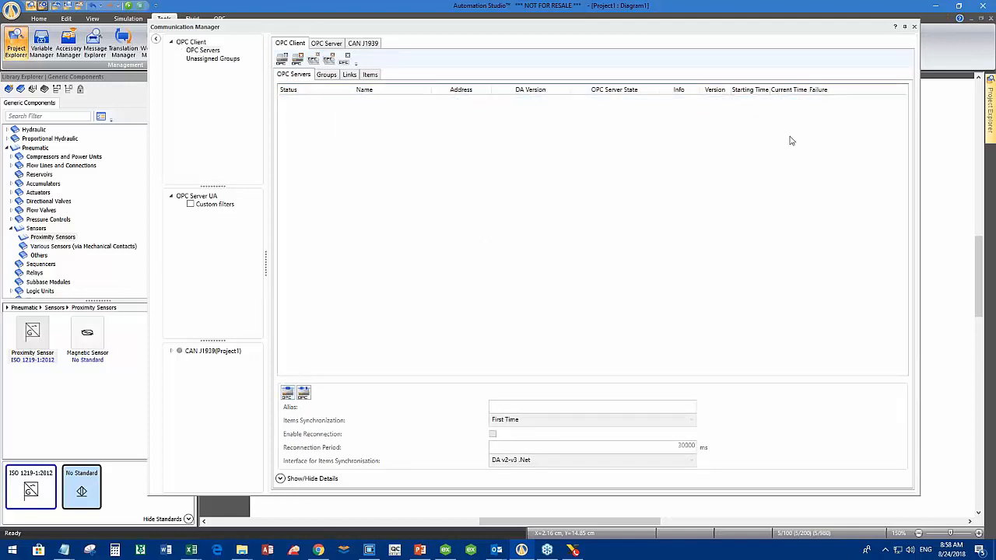
click(914, 27)
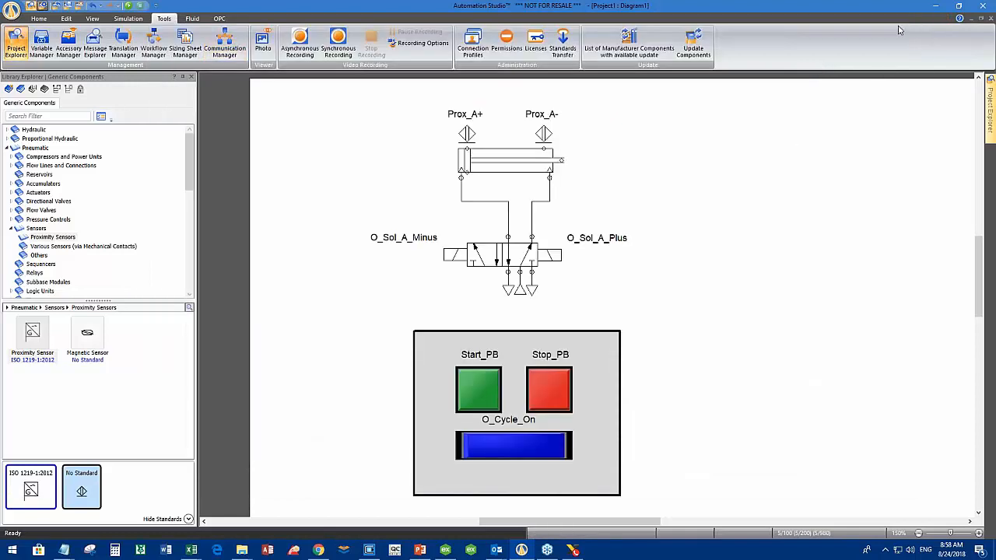
Check the startup script location in the Automation Studio options, and close them without changes.
click(220, 20)
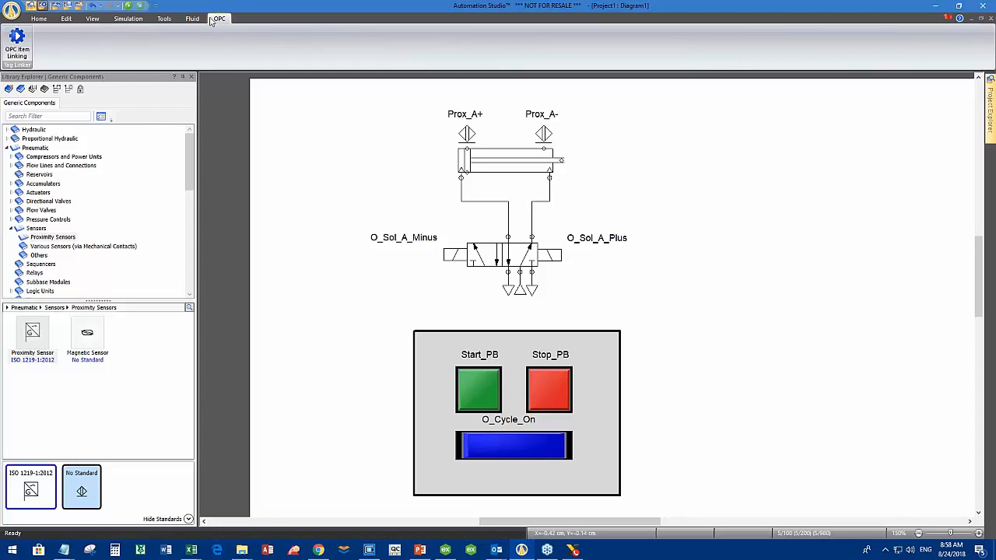
click(10, 12)
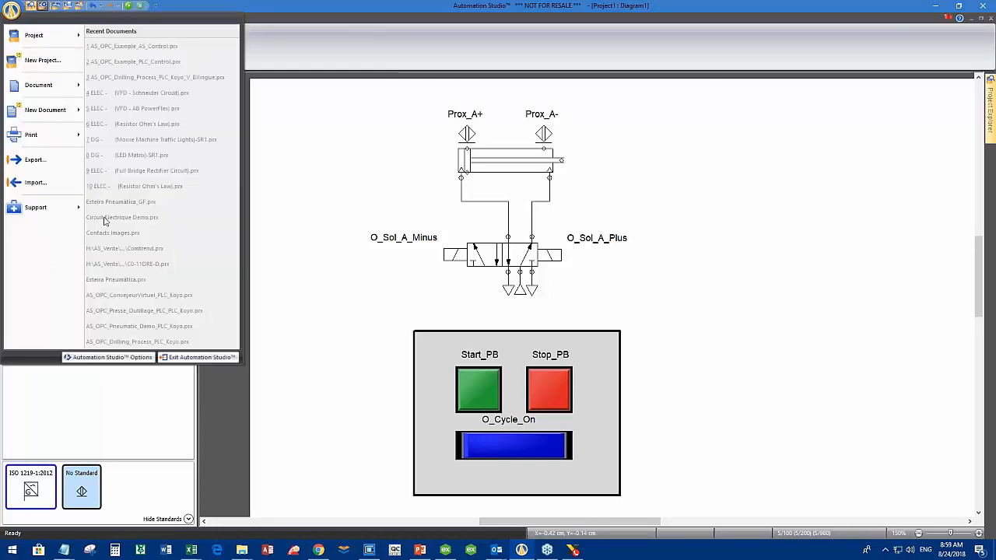
click(108, 358)
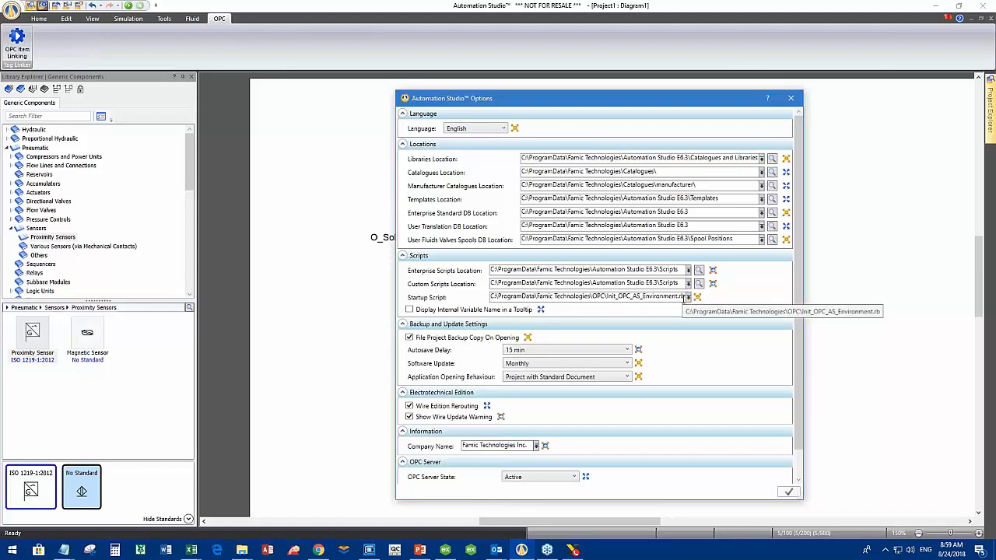
click(793, 100)
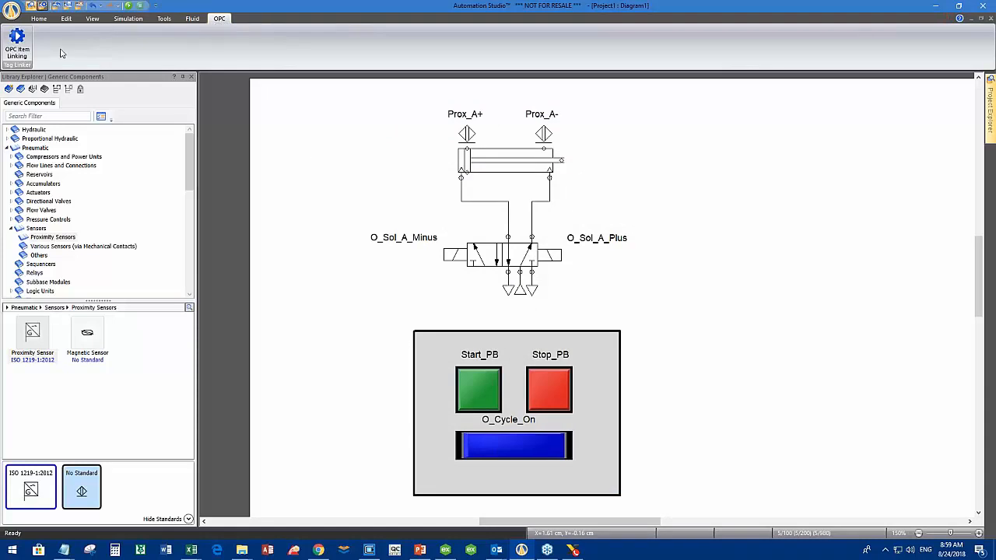
Run OPC Item Linking to link the project variables to their OPC items automatically.
click(17, 48)
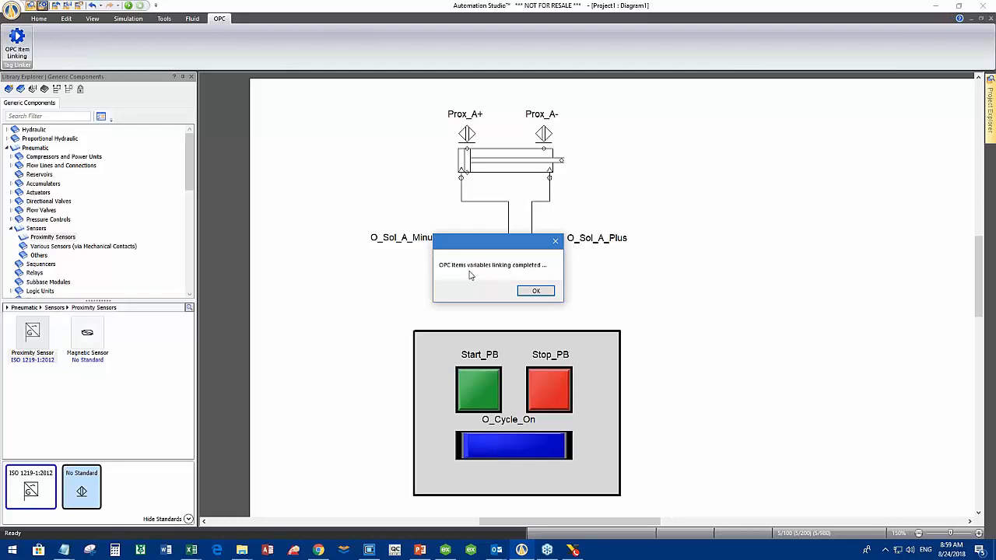
click(536, 292)
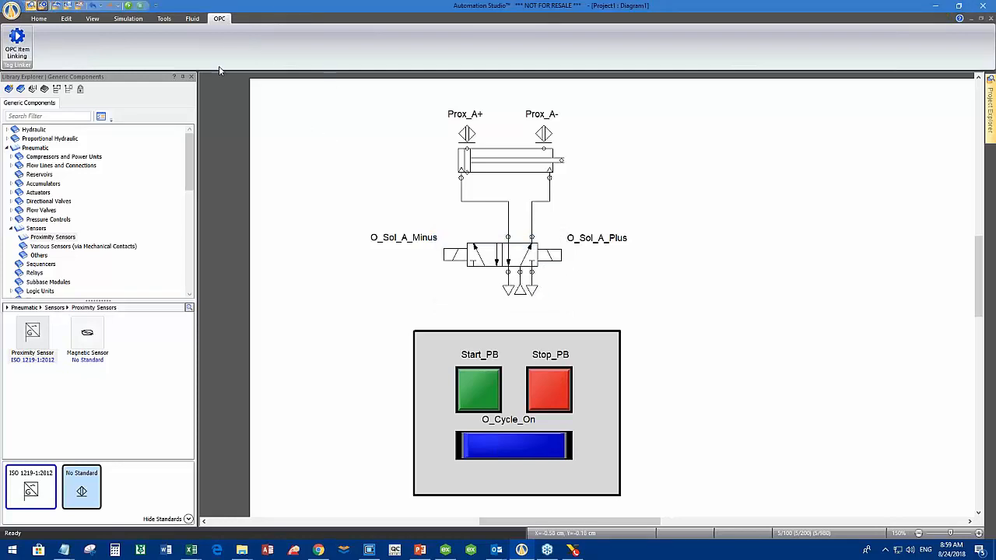
Examine the OPC server, group and variable links in the Communication Manager, and close it.
click(165, 18)
click(224, 43)
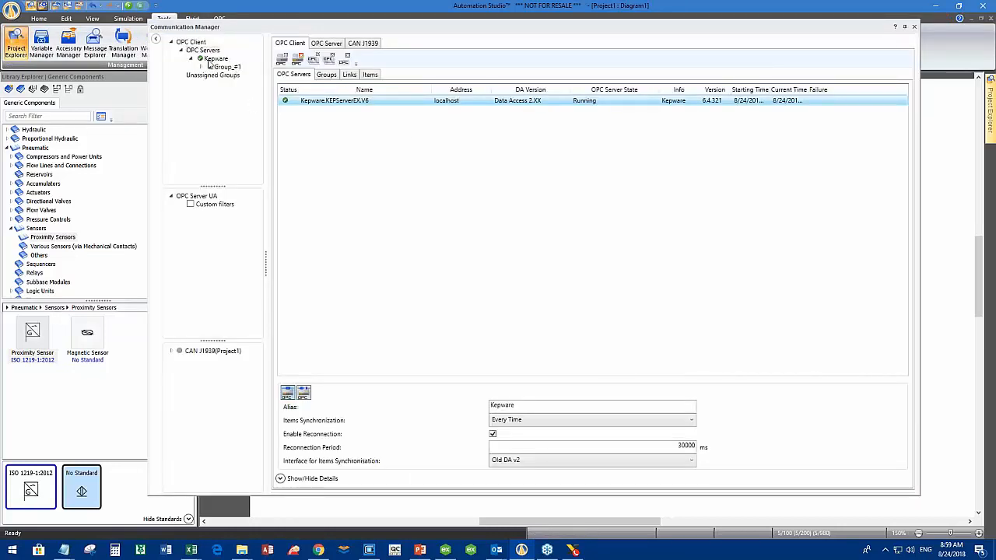
click(328, 74)
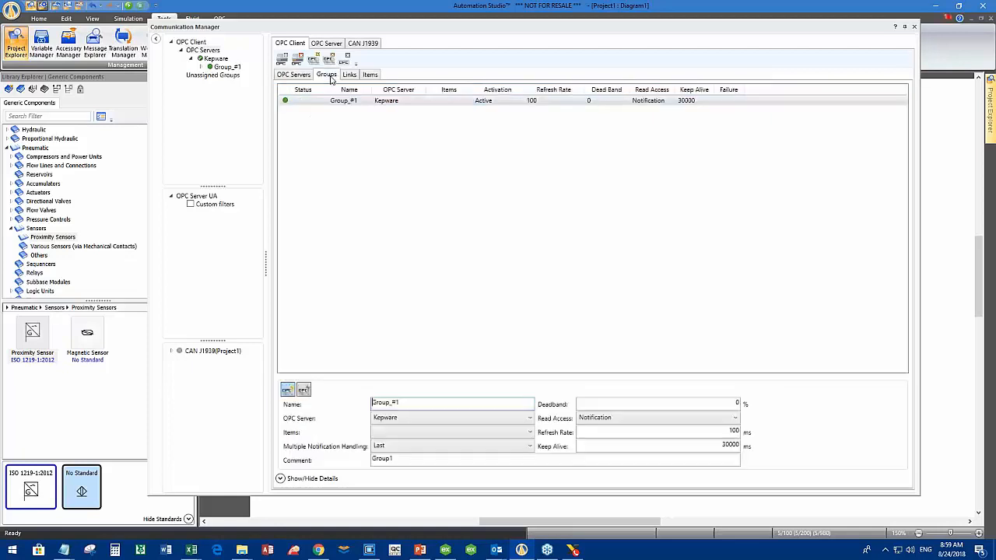
click(348, 75)
click(405, 93)
click(323, 113)
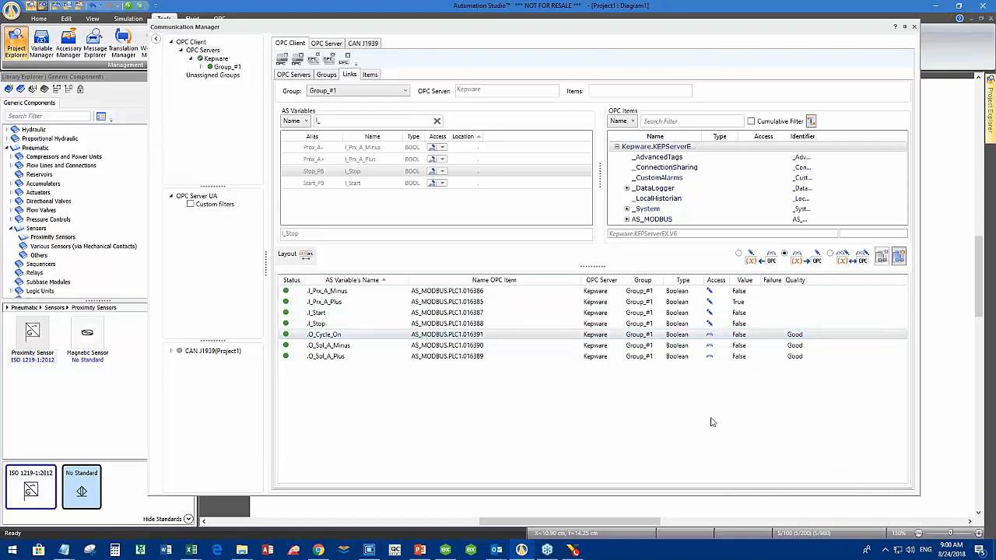
click(916, 28)
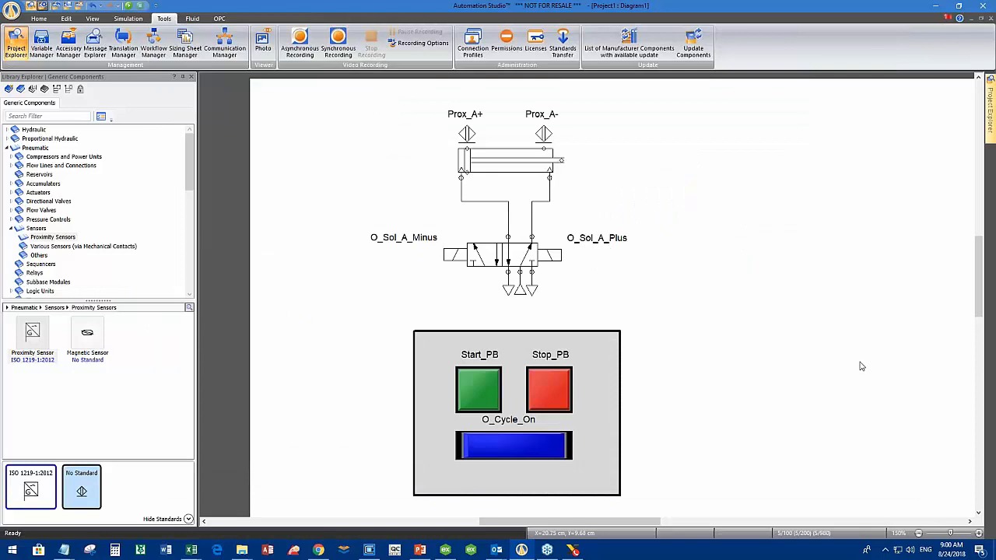
Start the simulation and begin the cylinder cycle with the Start_PB button on the control panel.
click(129, 7)
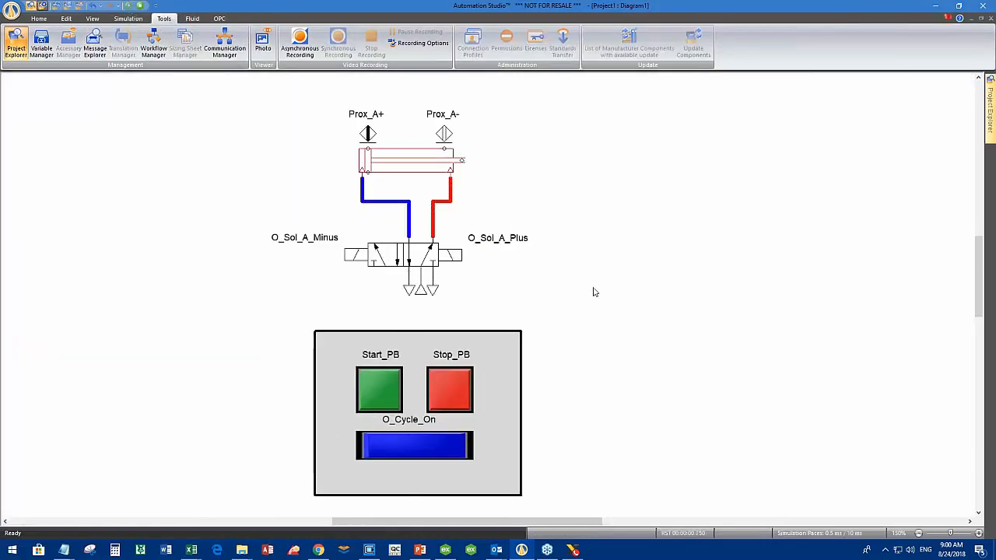
click(380, 389)
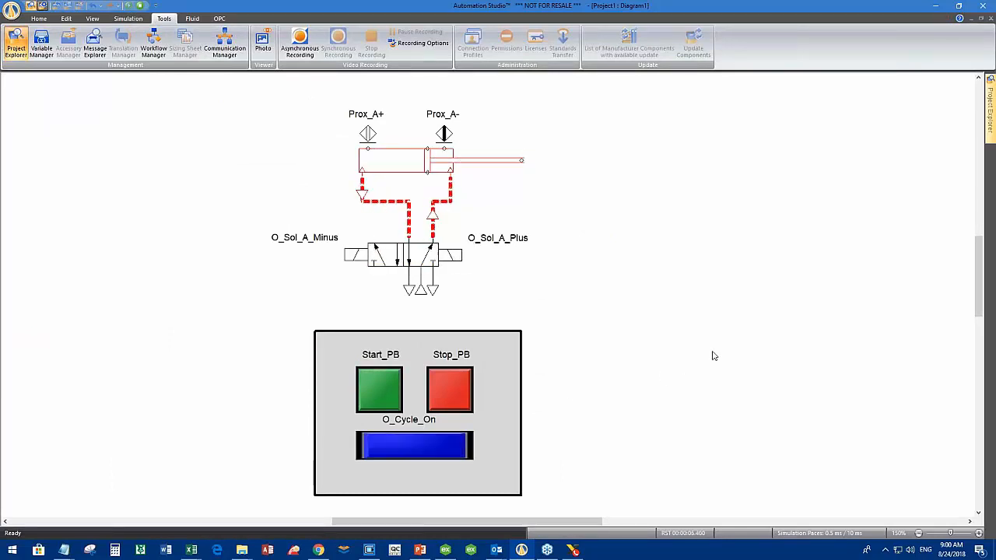
Switch to CLICK Programming Software and tile its ladder program side by side with the running Automation Studio simulation.
click(369, 550)
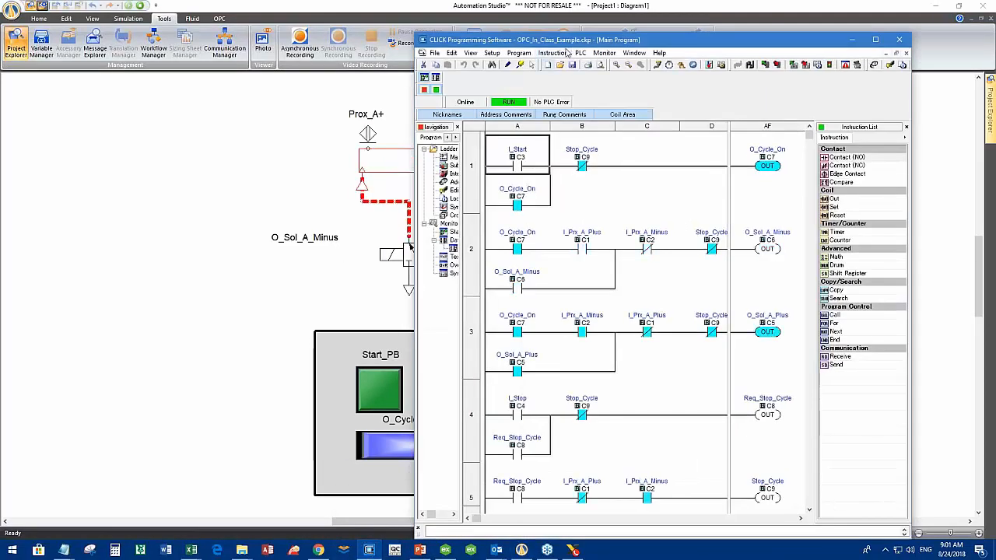
drag(597, 40, 1, 109)
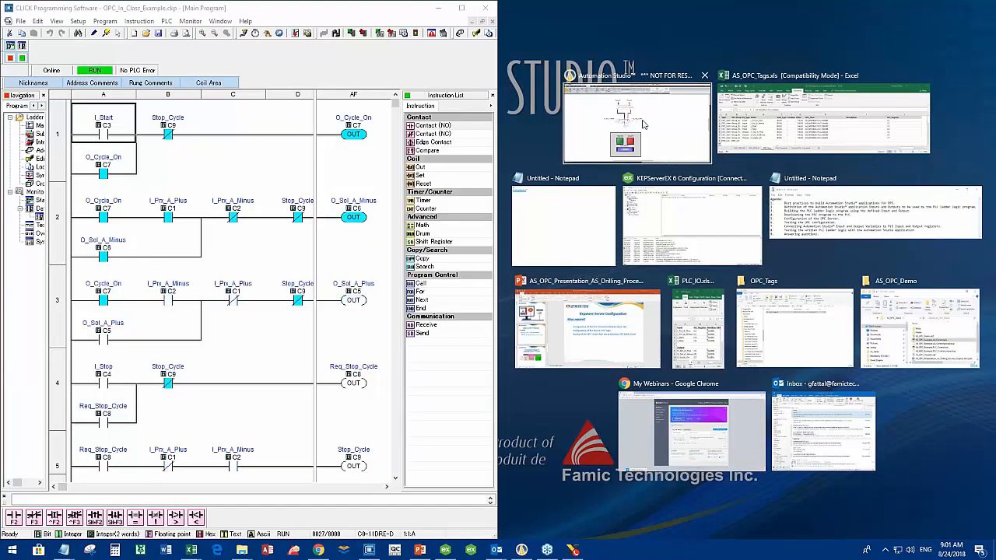
click(635, 94)
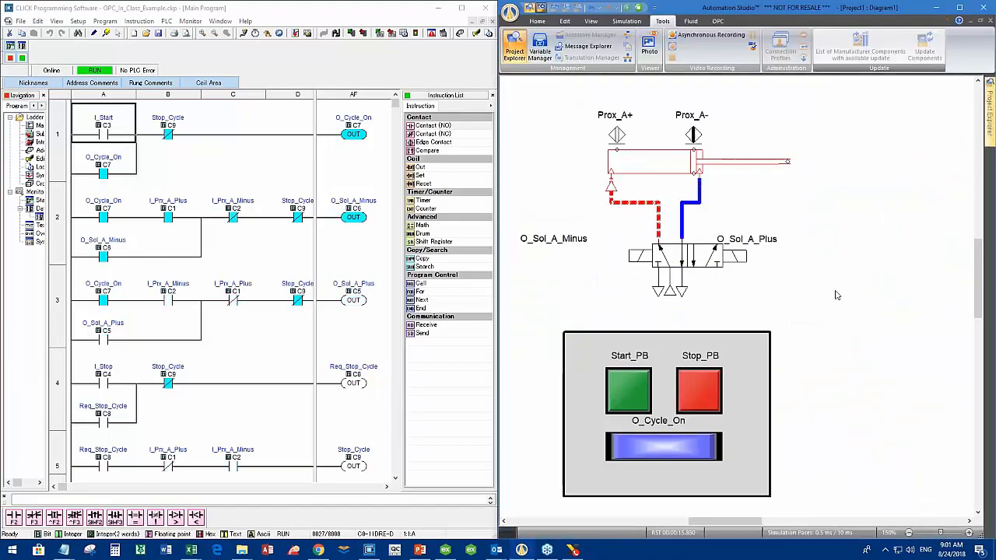